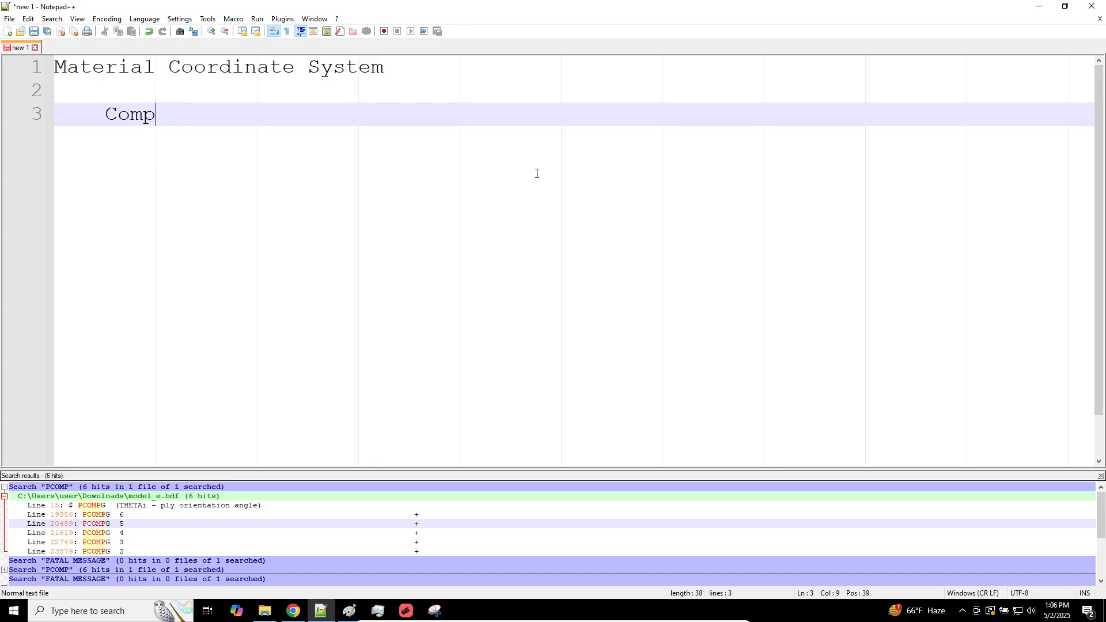
Complete the indented line as "Composite in MSC Nastran (PCOMP or PCOMPG)" and leave a blank line below it
{"action": "type", "text": "osite in M"}
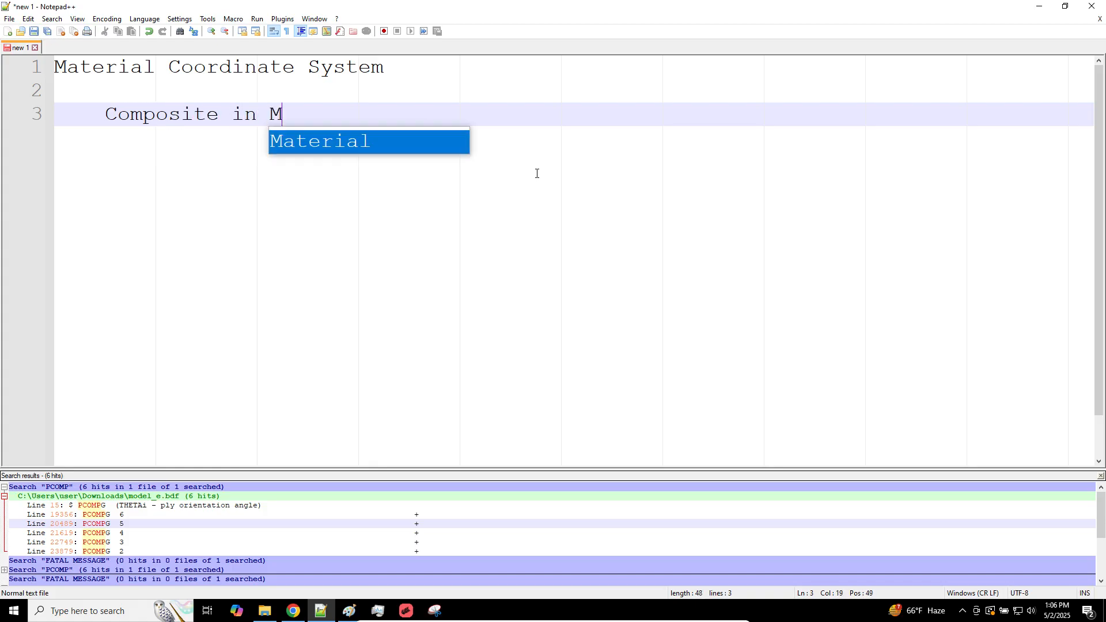
{"action": "type", "text": "SC Nastran (PCOMP"}
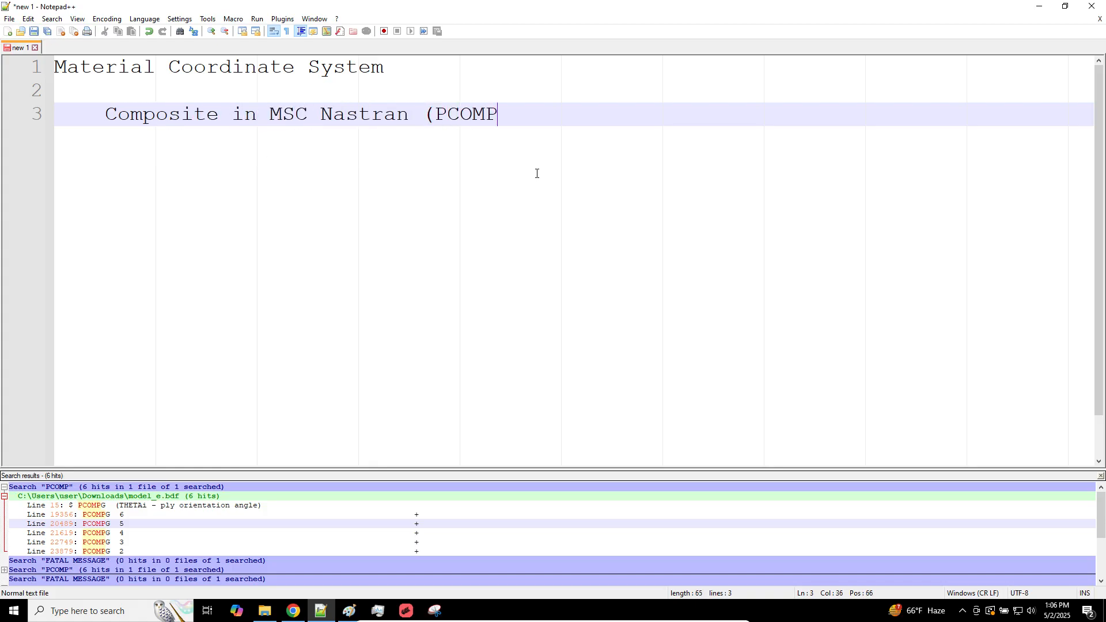
{"action": "type", "text": " or PCOMPG)"}
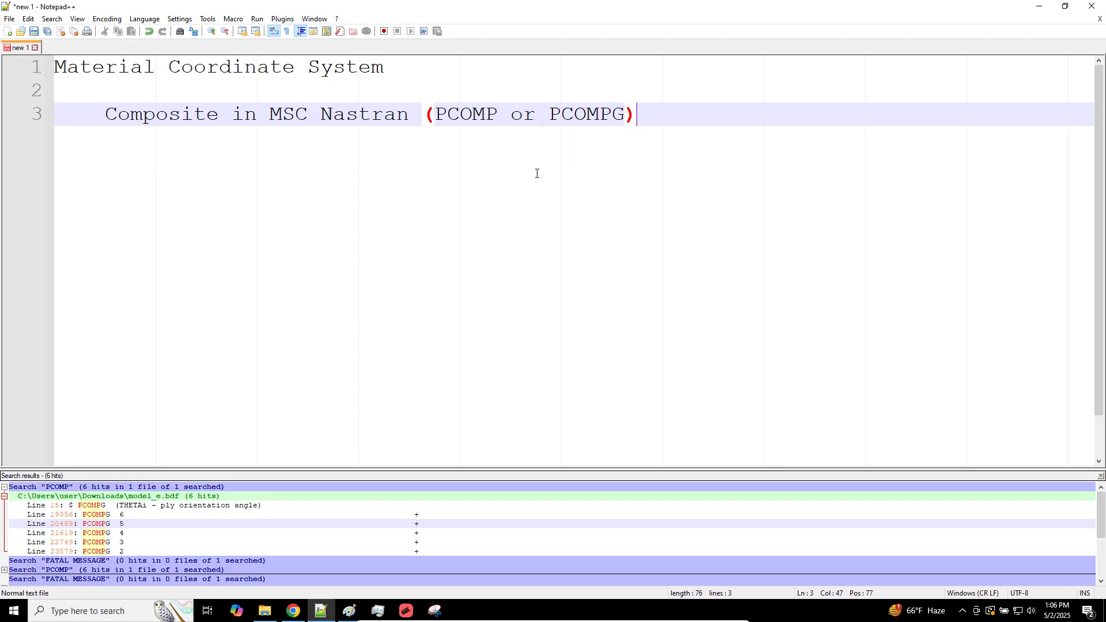
{"action": "key", "text": "Return"}
{"action": "key", "text": "Return"}
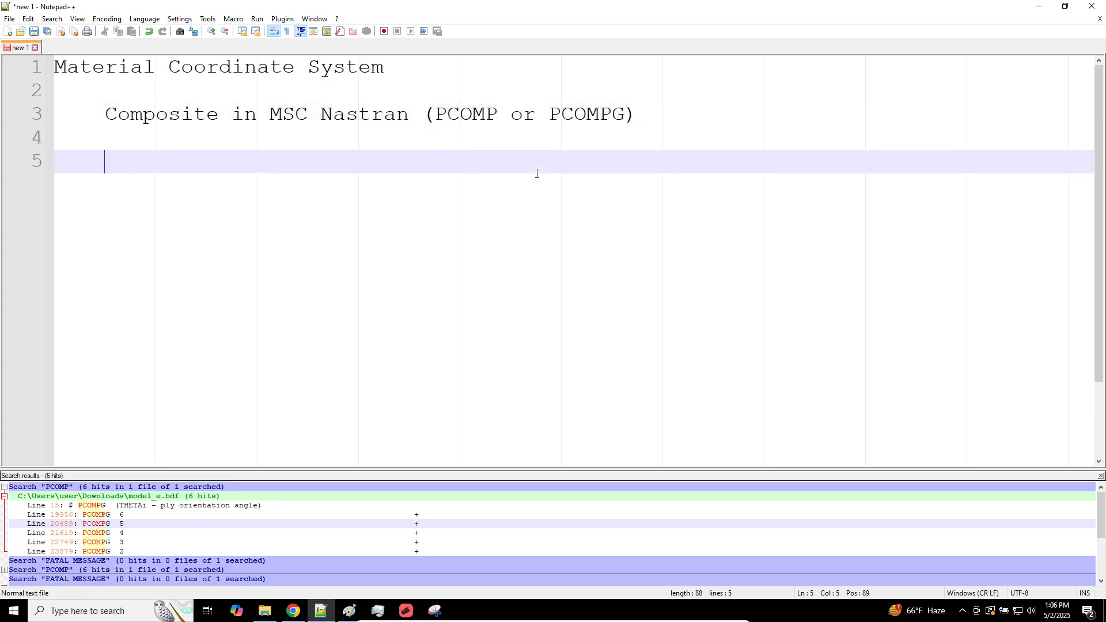
Switch to MSC Apex and hide the element axis markers on the plate mesh
{"action": "left_click", "coordinate": [407, 610]}
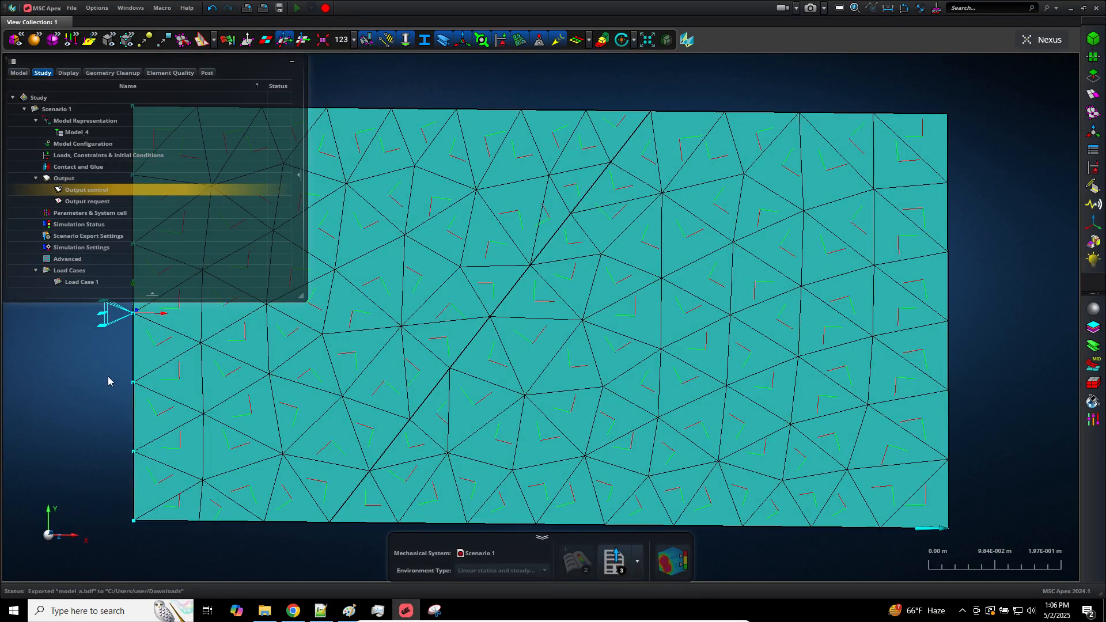
{"action": "scroll", "coordinate": [108, 378], "scroll_direction": "down", "scroll_amount": 3}
{"action": "scroll", "coordinate": [727, 352], "scroll_direction": "up", "scroll_amount": 3}
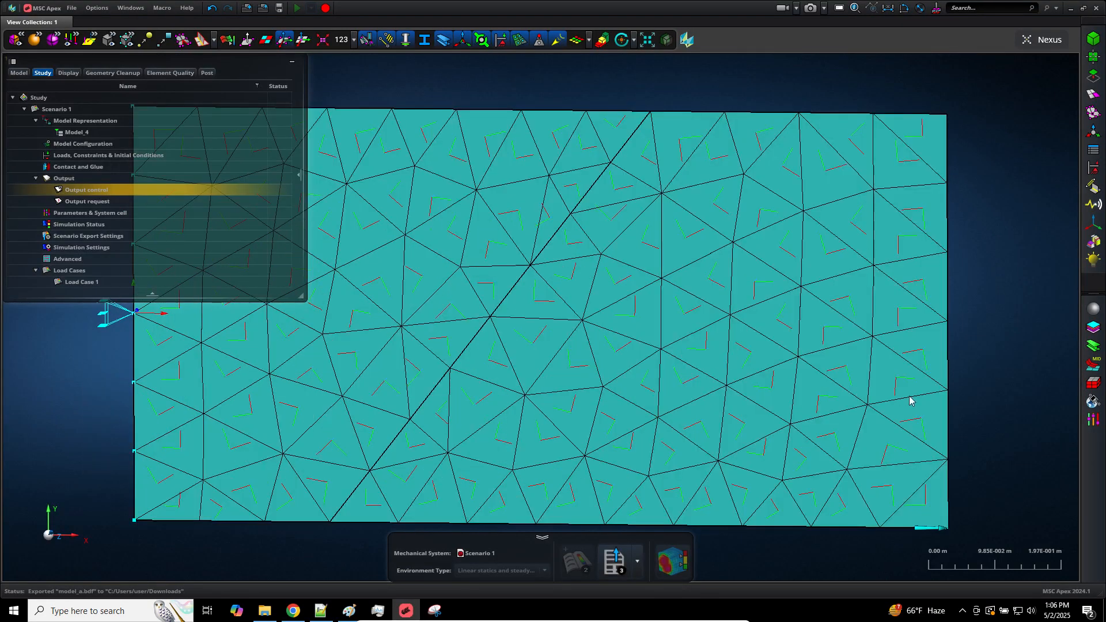
{"action": "scroll", "coordinate": [1023, 403], "scroll_direction": "down", "scroll_amount": 5}
{"action": "scroll", "coordinate": [1023, 403], "scroll_direction": "up", "scroll_amount": 3}
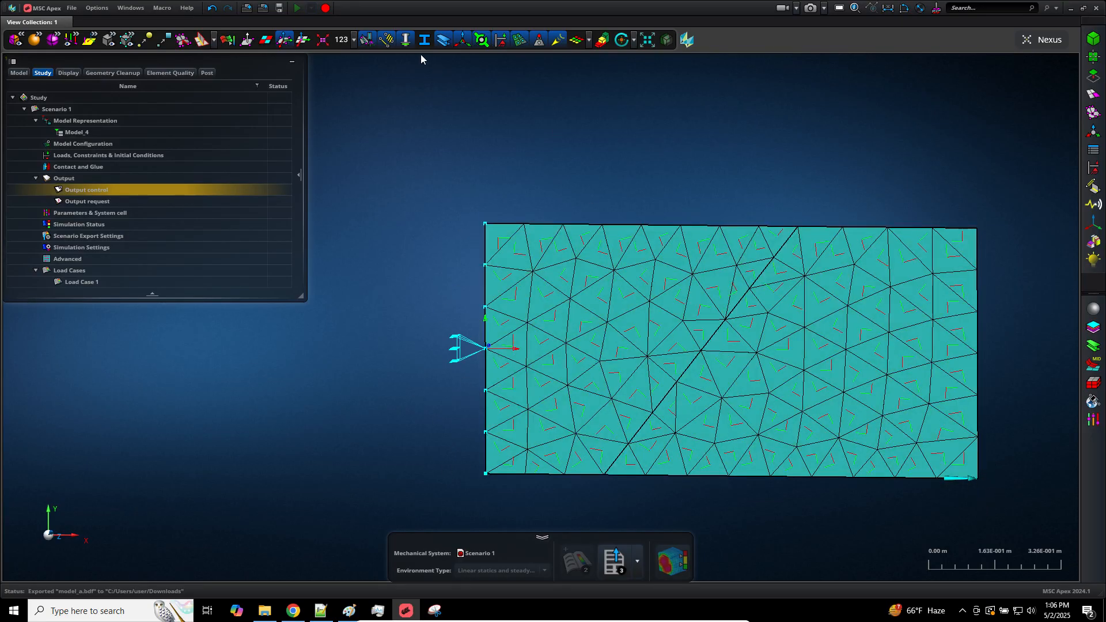
{"action": "left_click", "coordinate": [285, 41]}
{"action": "middle_click_drag", "start_coordinate": [832, 212], "coordinate": [752, 203]}
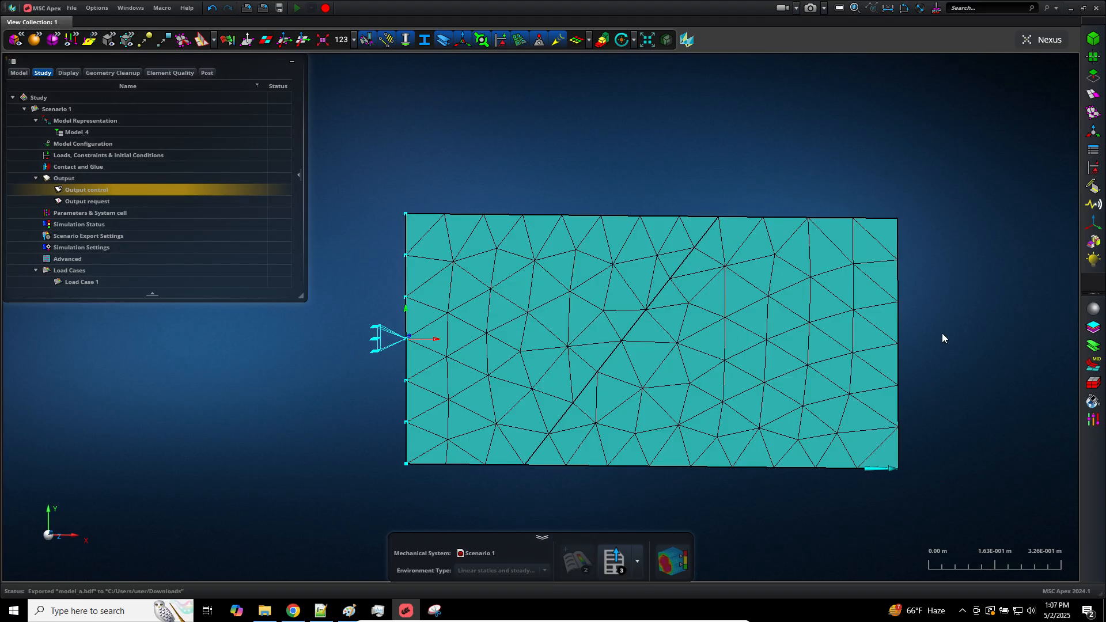
Review the ply layup and angles of Stack 1 in the sheets and stacks definitions, and close them
{"action": "left_click", "coordinate": [1093, 327]}
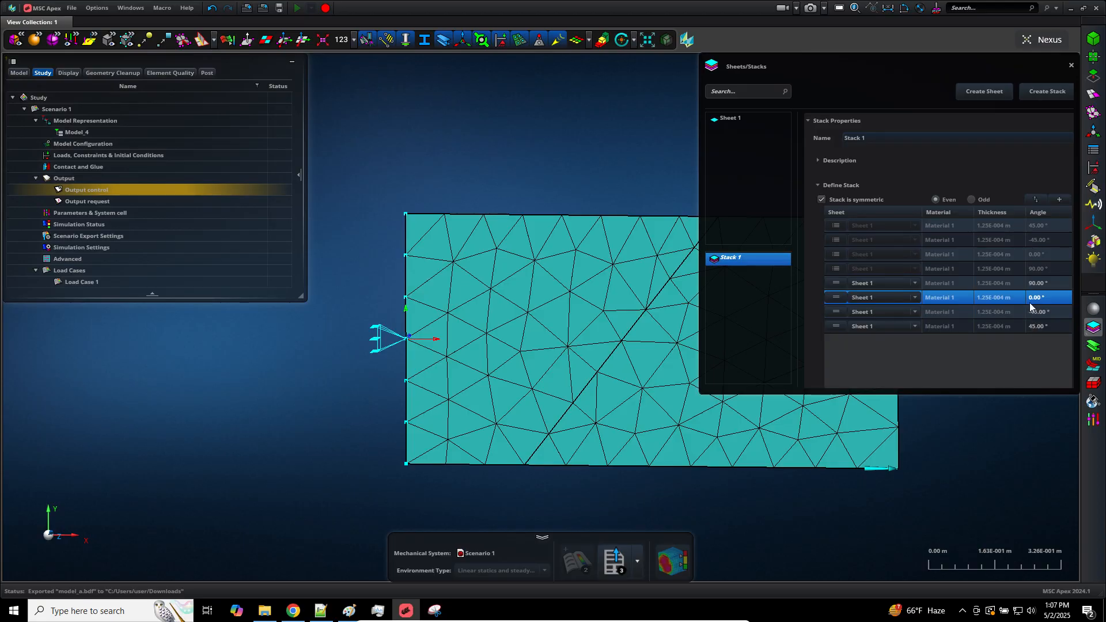
{"action": "left_click", "coordinate": [1093, 327]}
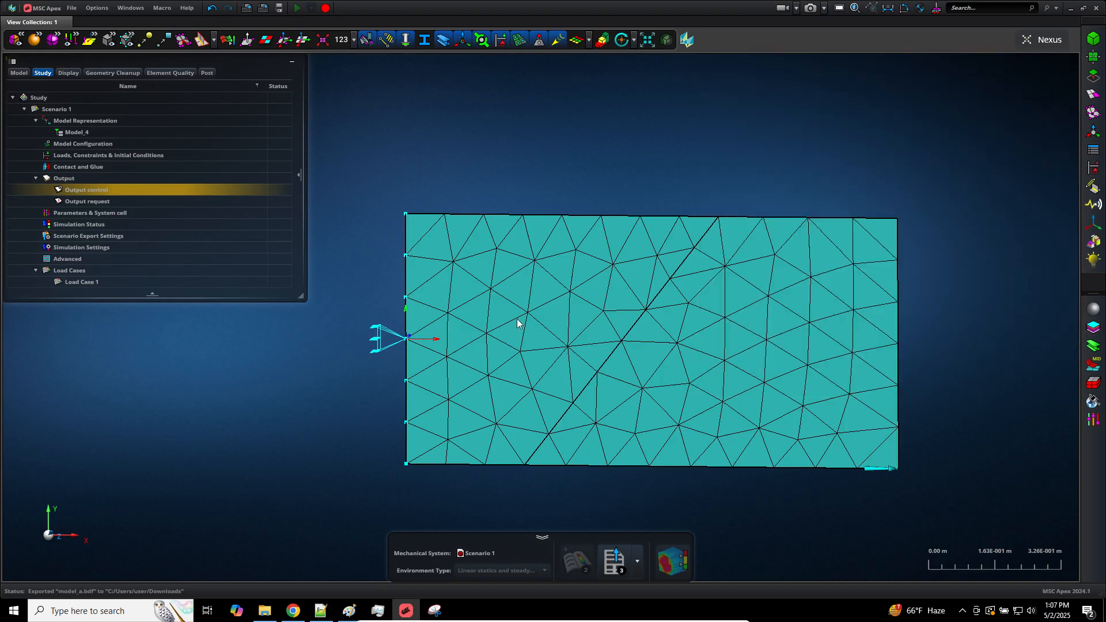
Open model_a.f06 from the Downloads folder in Notepad++ and skim through the file
{"action": "left_click", "coordinate": [264, 611]}
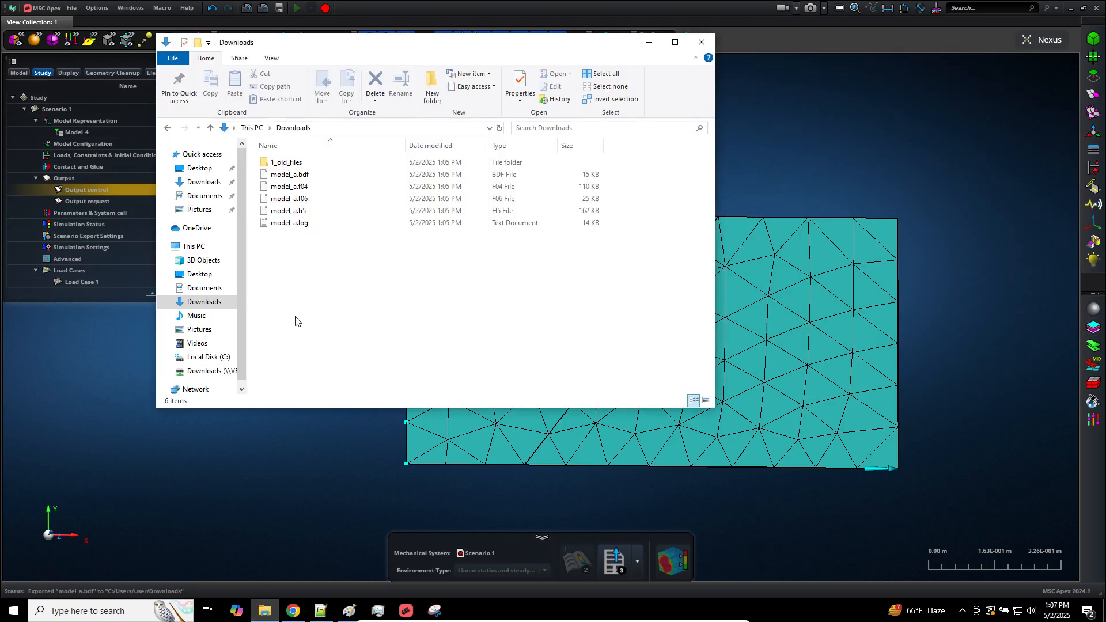
{"action": "right_click", "coordinate": [303, 199]}
{"action": "left_click", "coordinate": [341, 230]}
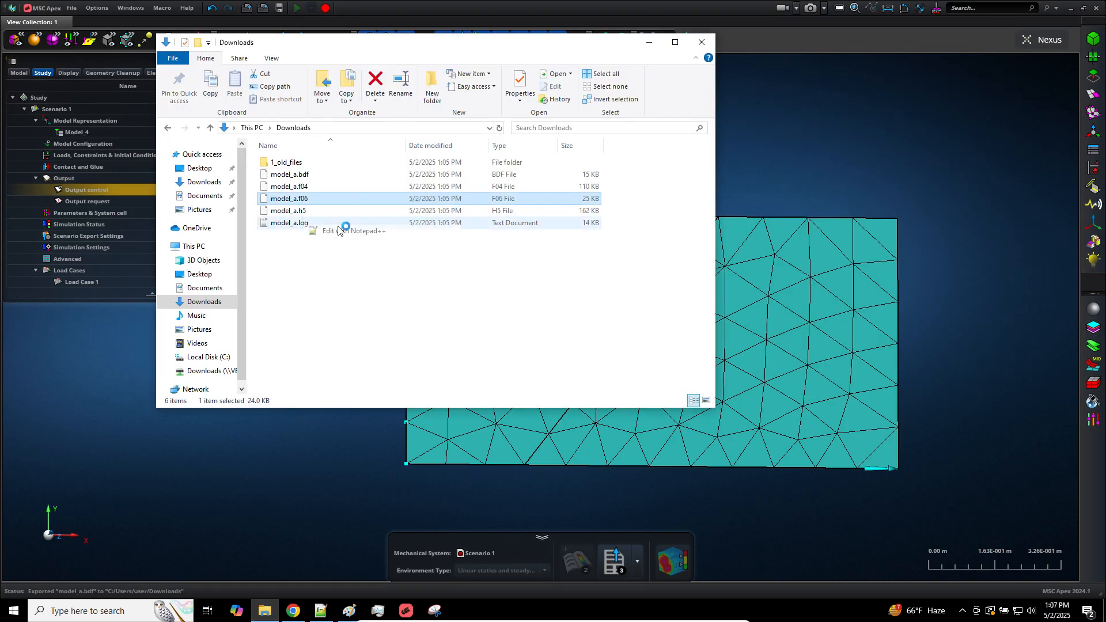
{"action": "scroll", "coordinate": [377, 306], "scroll_direction": "down", "scroll_amount": 20}
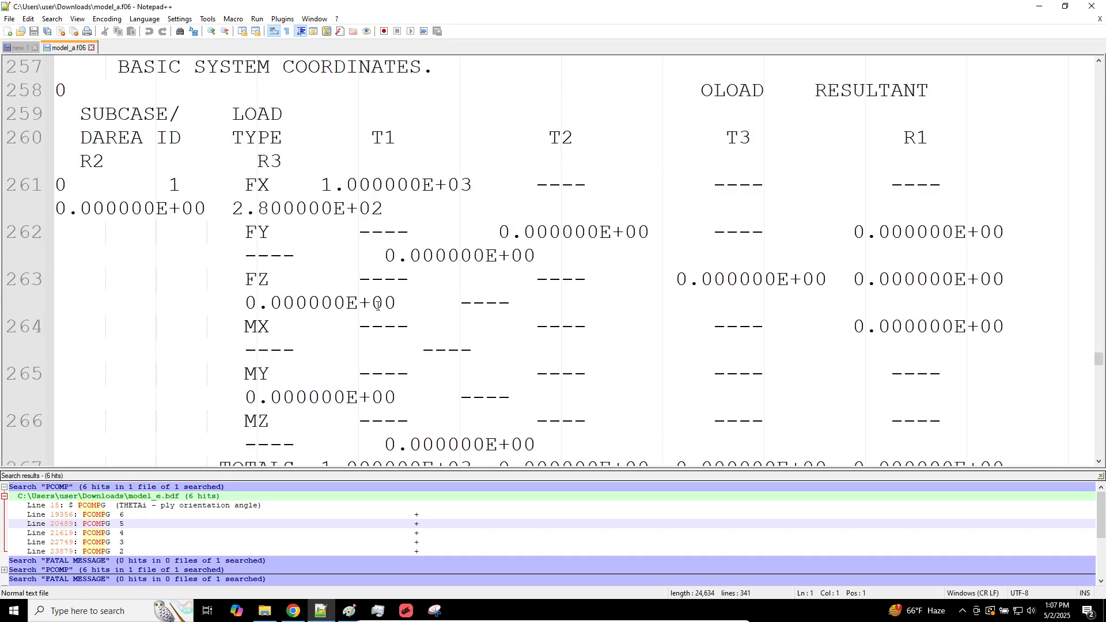
{"action": "scroll", "coordinate": [391, 278], "scroll_direction": "down", "scroll_amount": 5, "text": "ctrl"}
{"action": "scroll", "coordinate": [395, 275], "scroll_direction": "down", "scroll_amount": 20}
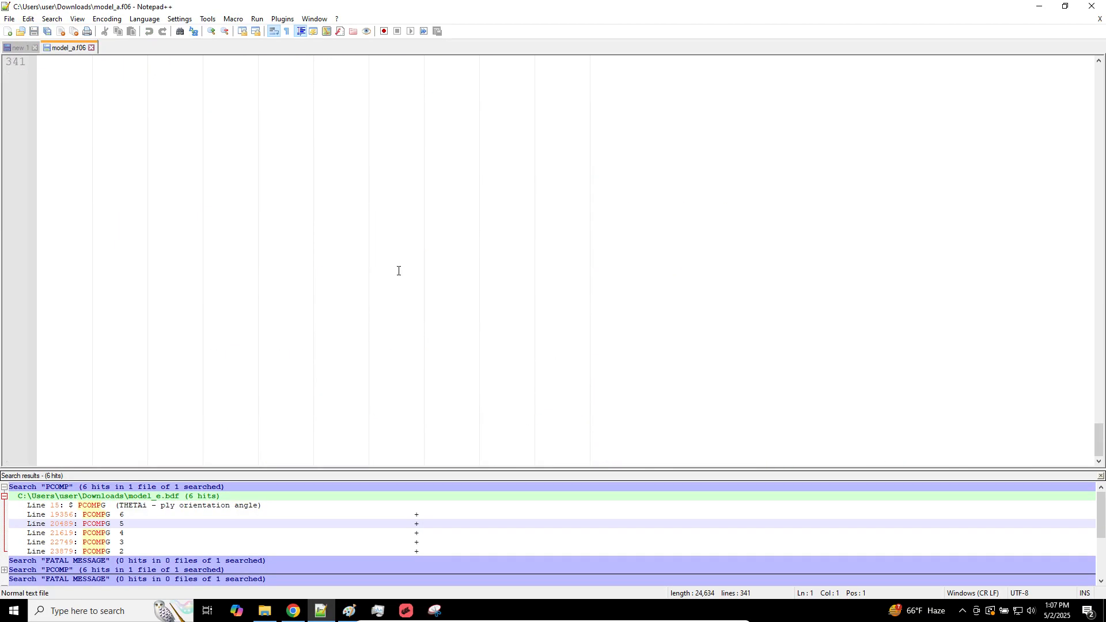
{"action": "scroll", "coordinate": [398, 271], "scroll_direction": "up", "scroll_amount": 20}
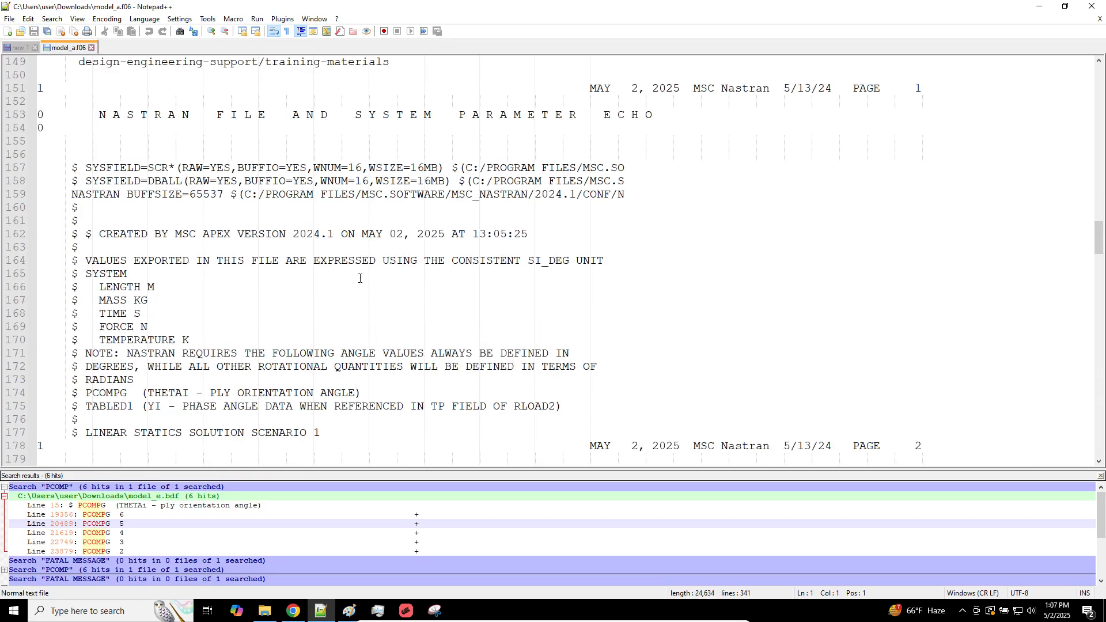
{"action": "scroll", "coordinate": [466, 105], "scroll_direction": "up", "scroll_amount": 20}
Search the current document for all occurrences of "FATAL MESSAGE" and clear the accumulated search results
{"action": "left_click", "coordinate": [467, 106]}
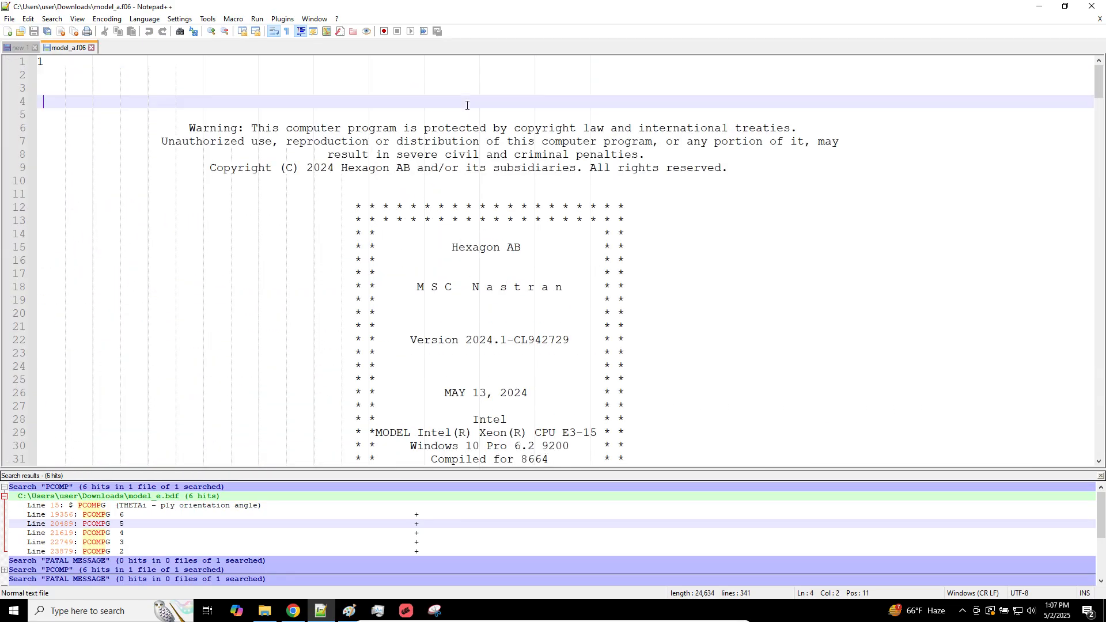
{"action": "key", "text": "ctrl+f"}
{"action": "type", "text": "FATAL MS"}
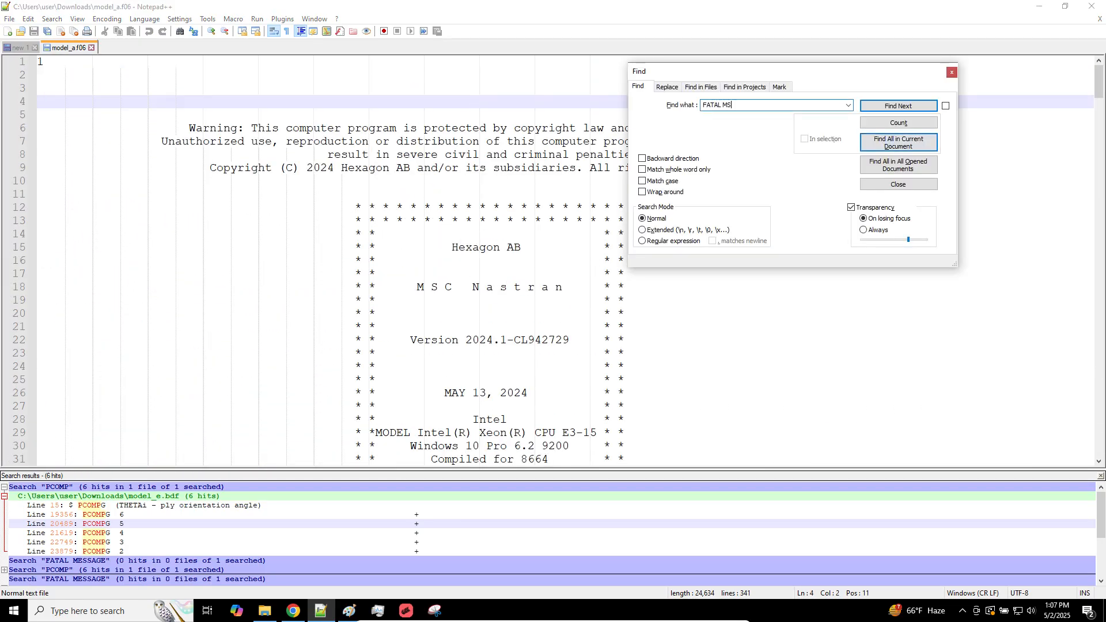
{"action": "key", "text": "BackSpace"}
{"action": "left_click", "coordinate": [877, 151]}
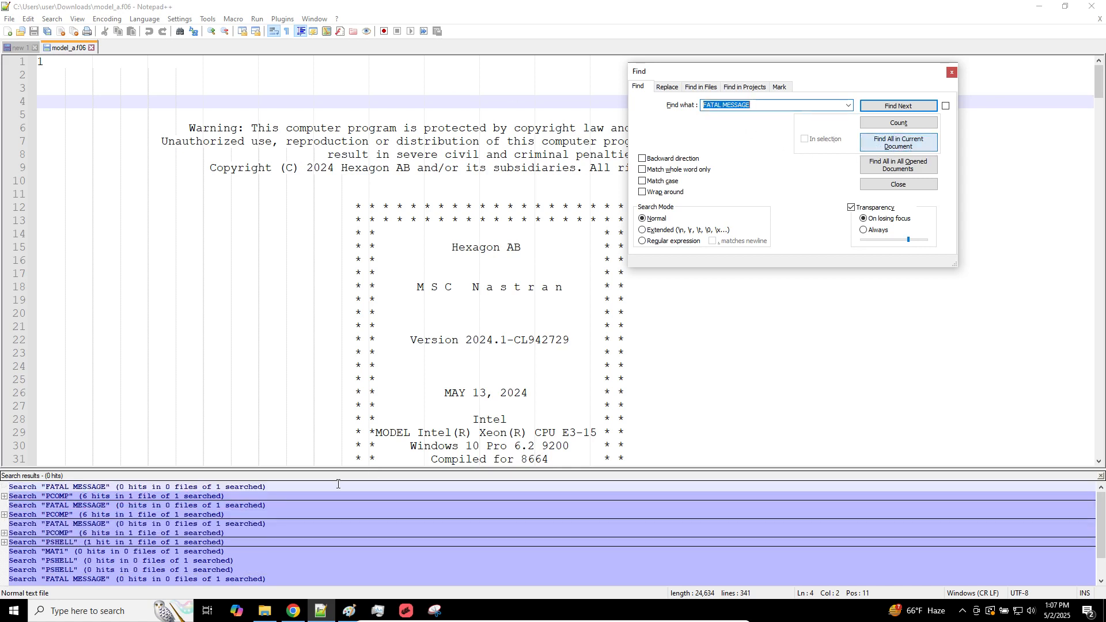
{"action": "right_click", "coordinate": [338, 482]}
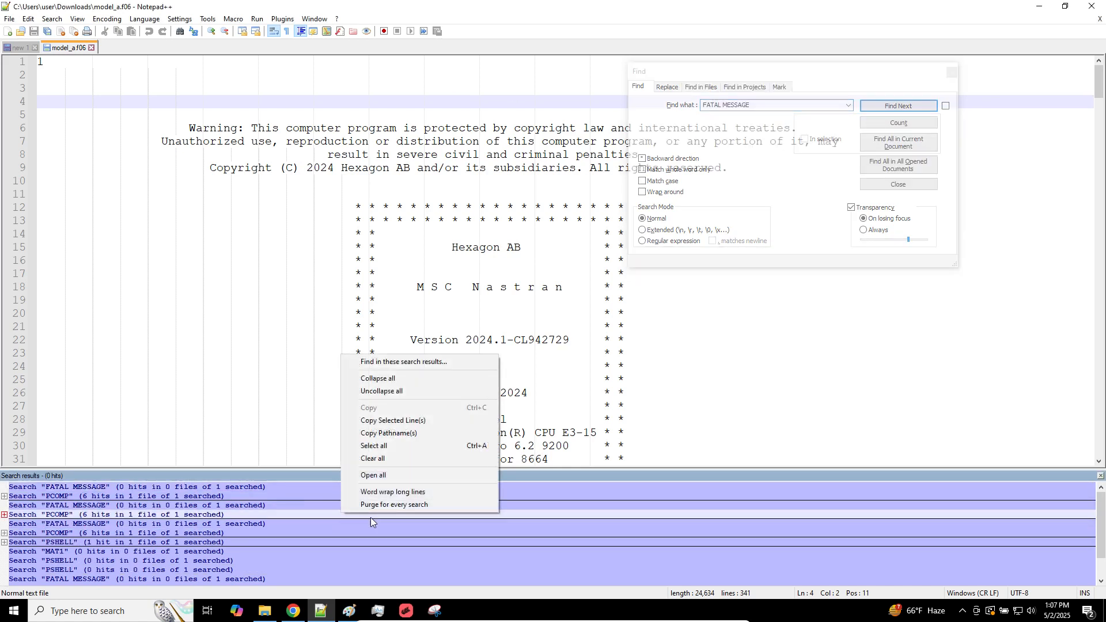
{"action": "left_click", "coordinate": [382, 458]}
{"action": "left_click", "coordinate": [951, 72]}
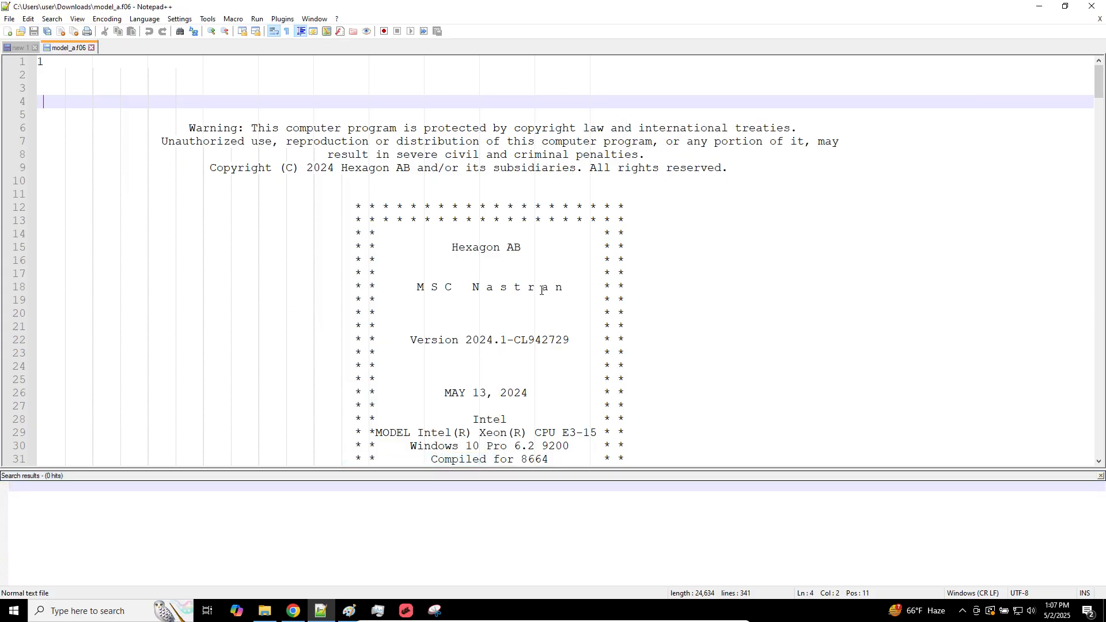
Find the EXTERNAL WORK value under the EPSILON table in the f06 file and highlight its digits
{"action": "scroll", "coordinate": [540, 290], "scroll_direction": "down", "scroll_amount": 20}
{"action": "scroll", "coordinate": [541, 290], "scroll_direction": "down", "scroll_amount": 20}
{"action": "scroll", "coordinate": [536, 286], "scroll_direction": "up", "scroll_amount": 15}
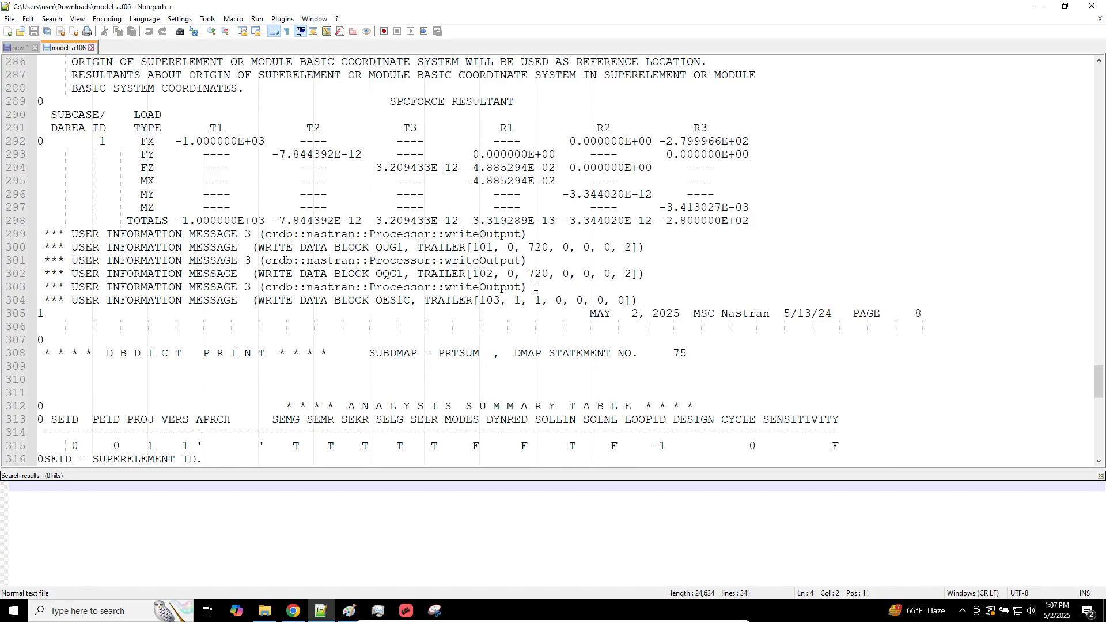
{"action": "scroll", "coordinate": [536, 287], "scroll_direction": "up", "scroll_amount": 2}
{"action": "left_click_drag", "start_coordinate": [453, 354], "coordinate": [397, 354]}
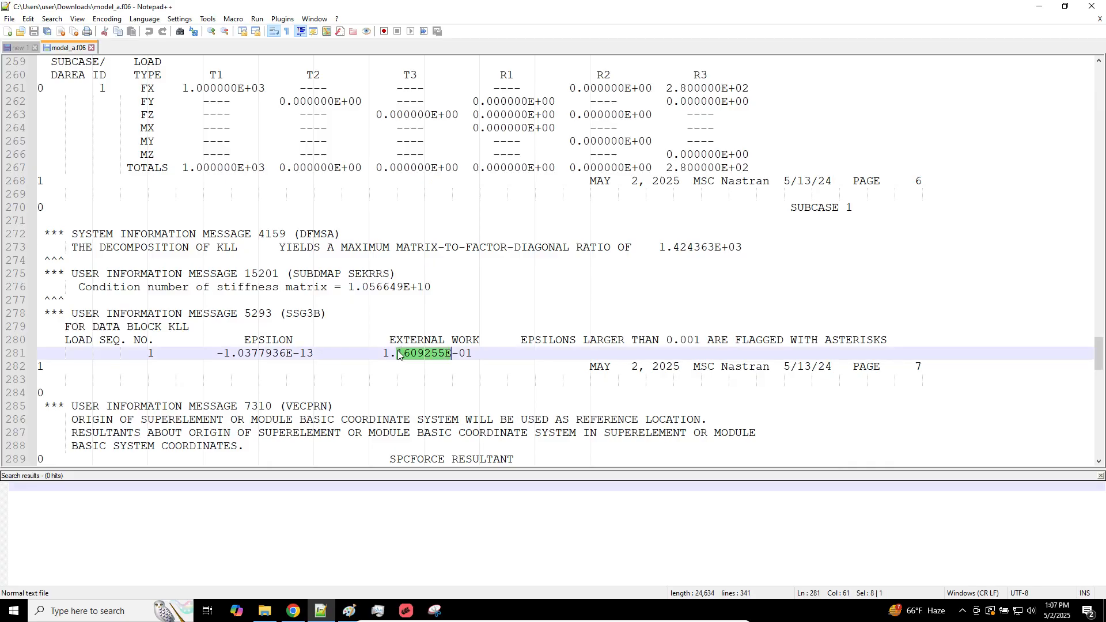
Switch to MSC Apex and show the element axis markers on the plate mesh, inspecting their directions
{"action": "left_click", "coordinate": [406, 611]}
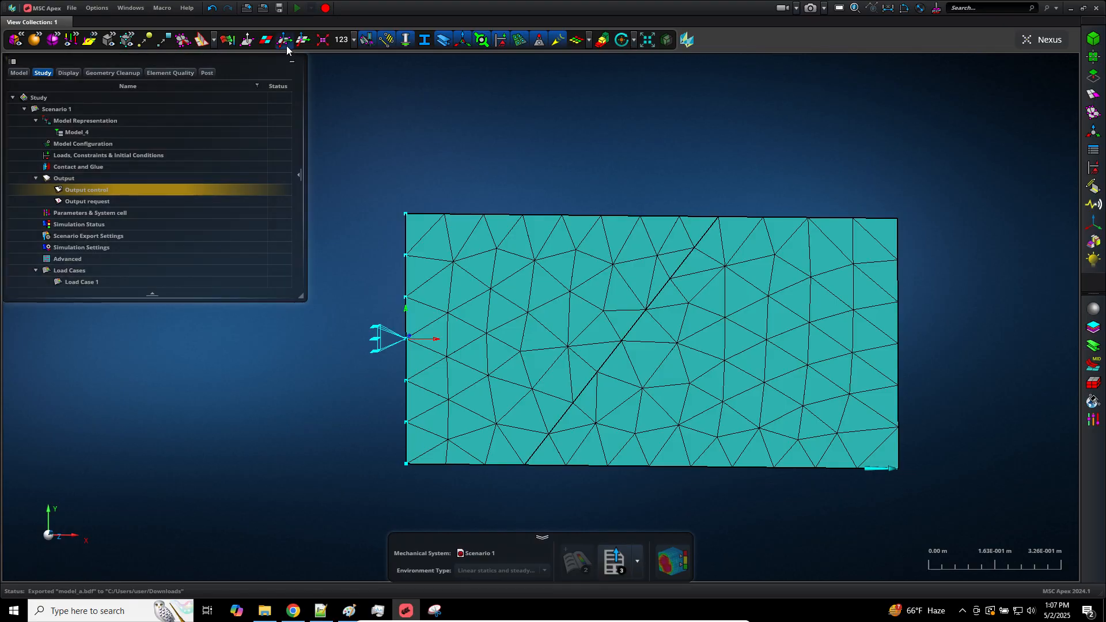
{"action": "left_click", "coordinate": [286, 41]}
{"action": "scroll", "coordinate": [632, 476], "scroll_direction": "down", "scroll_amount": 3}
{"action": "scroll", "coordinate": [633, 476], "scroll_direction": "up", "scroll_amount": 3}
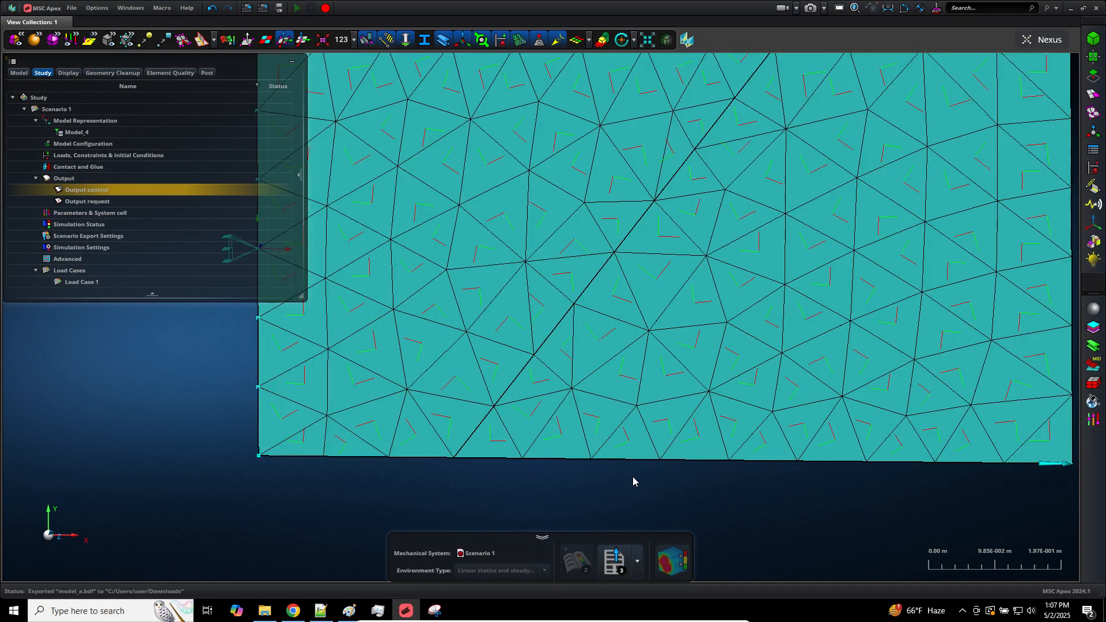
{"action": "scroll", "coordinate": [633, 476], "scroll_direction": "down", "scroll_amount": 2}
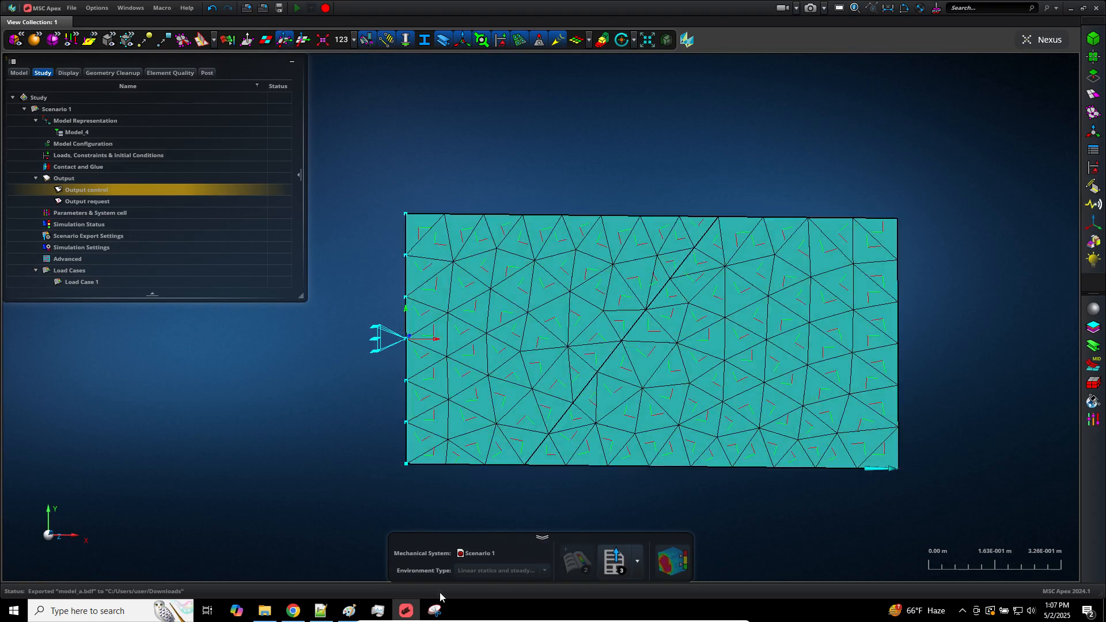
Switch to Paint and start a new blank picture, discarding the current drawing without saving
{"action": "left_click", "coordinate": [348, 612]}
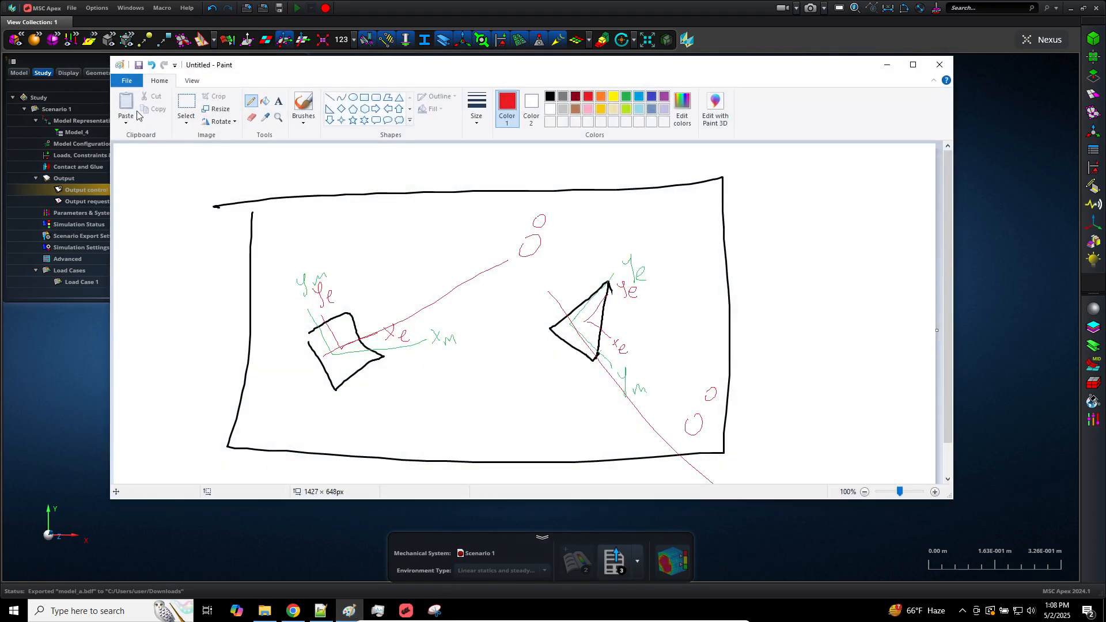
{"action": "left_click", "coordinate": [127, 80]}
{"action": "left_click", "coordinate": [148, 101]}
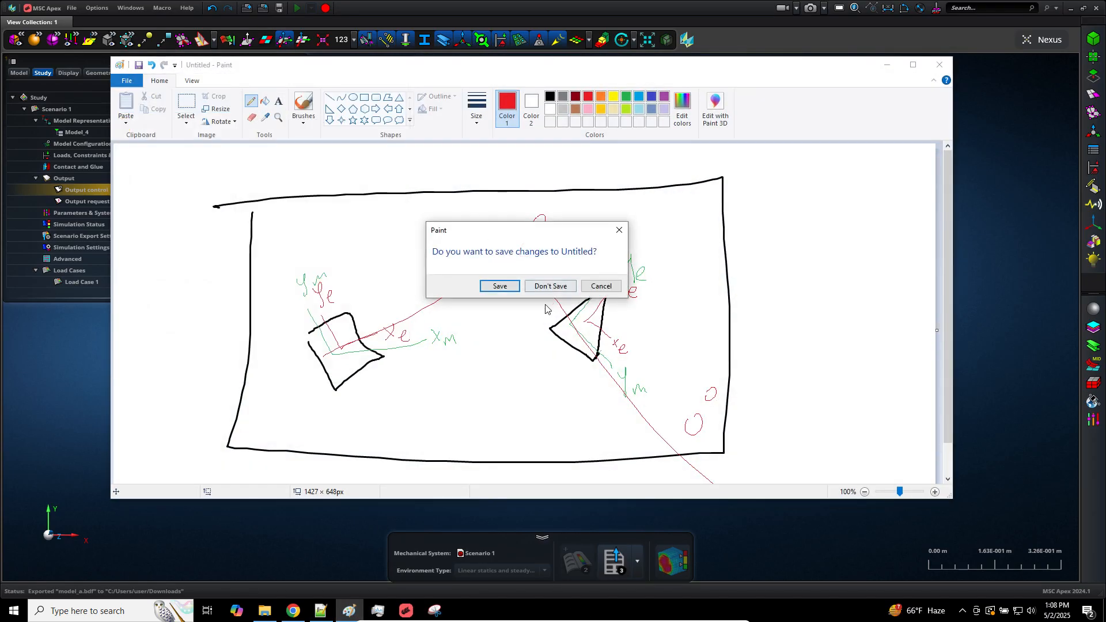
{"action": "left_click", "coordinate": [552, 286]}
Draw a red stick figure near the middle of the canvas and handwrite "E1=100" beside it
{"action": "left_click", "coordinate": [588, 96]}
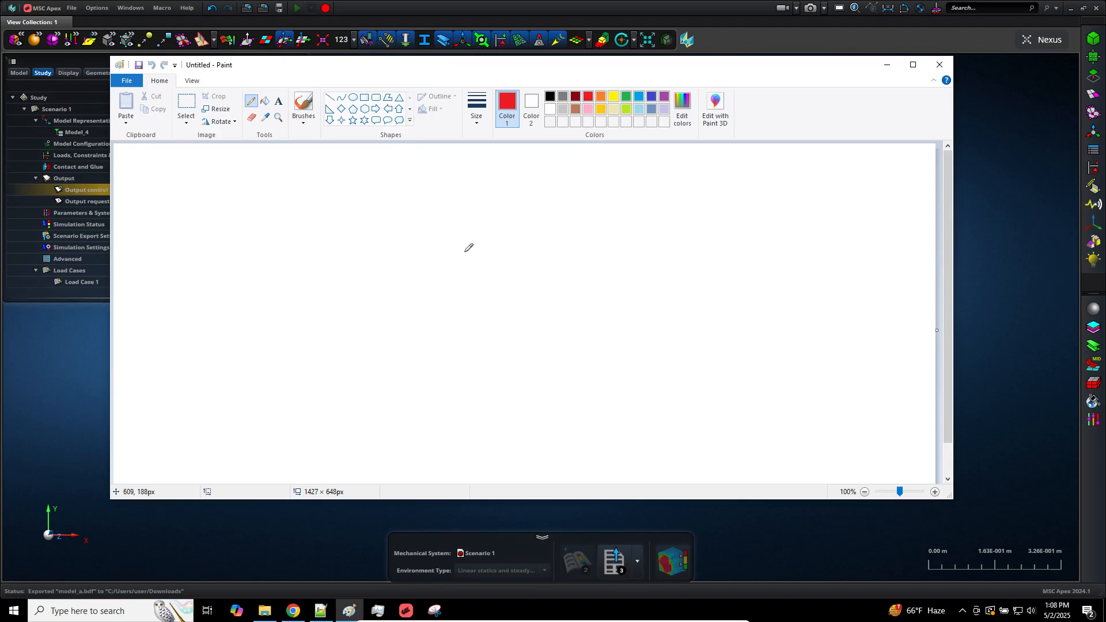
{"action": "mouse_move", "coordinate": [466, 248]}
{"action": "left_mouse_down"}
{"action": "mouse_move", "coordinate": [460, 311]}
{"action": "mouse_move", "coordinate": [471, 320]}
{"action": "left_mouse_up"}
{"action": "left_click_drag", "start_coordinate": [462, 280], "coordinate": [477, 296]}
{"action": "mouse_move", "coordinate": [579, 222]}
{"action": "left_mouse_down"}
{"action": "mouse_move", "coordinate": [595, 203]}
{"action": "mouse_move", "coordinate": [600, 226]}
{"action": "mouse_move", "coordinate": [620, 219]}
{"action": "left_mouse_up"}
{"action": "mouse_move", "coordinate": [610, 213]}
{"action": "left_mouse_down"}
{"action": "mouse_move", "coordinate": [629, 224]}
{"action": "mouse_move", "coordinate": [652, 211]}
{"action": "left_mouse_up"}
Handwrite "E2=200" in red below "E1=100", using the thickest line width
{"action": "left_click_drag", "start_coordinate": [581, 260], "coordinate": [589, 280]}
{"action": "left_click", "coordinate": [485, 115]}
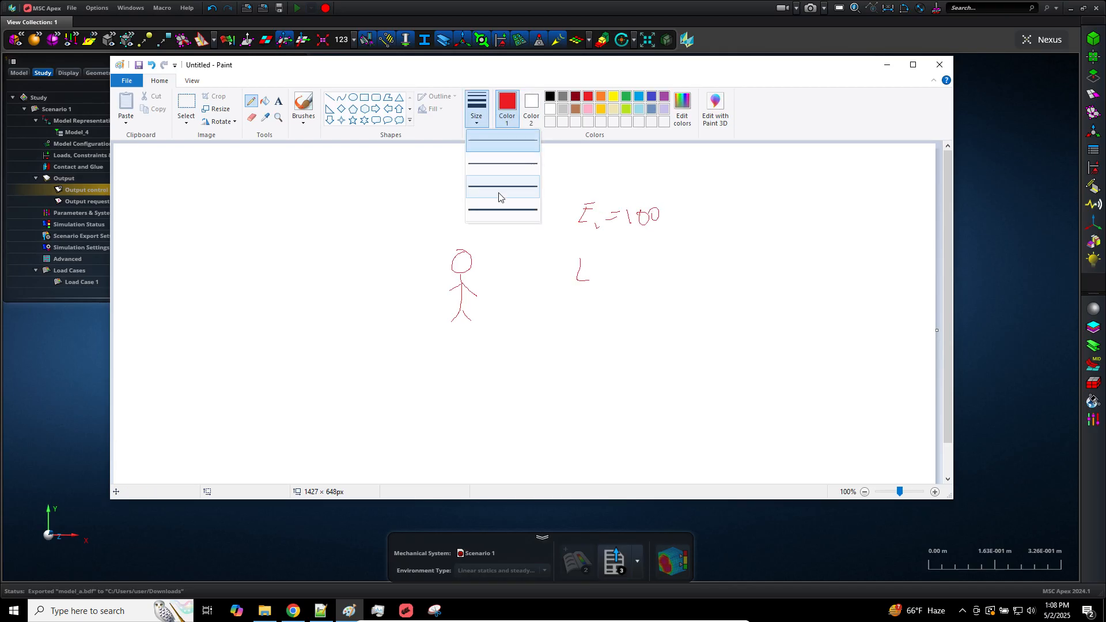
{"action": "left_click", "coordinate": [504, 209]}
{"action": "mouse_move", "coordinate": [579, 257]}
{"action": "left_mouse_down"}
{"action": "mouse_move", "coordinate": [579, 285]}
{"action": "mouse_move", "coordinate": [596, 285]}
{"action": "mouse_move", "coordinate": [594, 256]}
{"action": "mouse_move", "coordinate": [616, 295]}
{"action": "mouse_move", "coordinate": [655, 258]}
{"action": "mouse_move", "coordinate": [669, 283]}
{"action": "mouse_move", "coordinate": [684, 265]}
{"action": "mouse_move", "coordinate": [704, 275]}
{"action": "mouse_move", "coordinate": [692, 268]}
{"action": "left_mouse_up"}
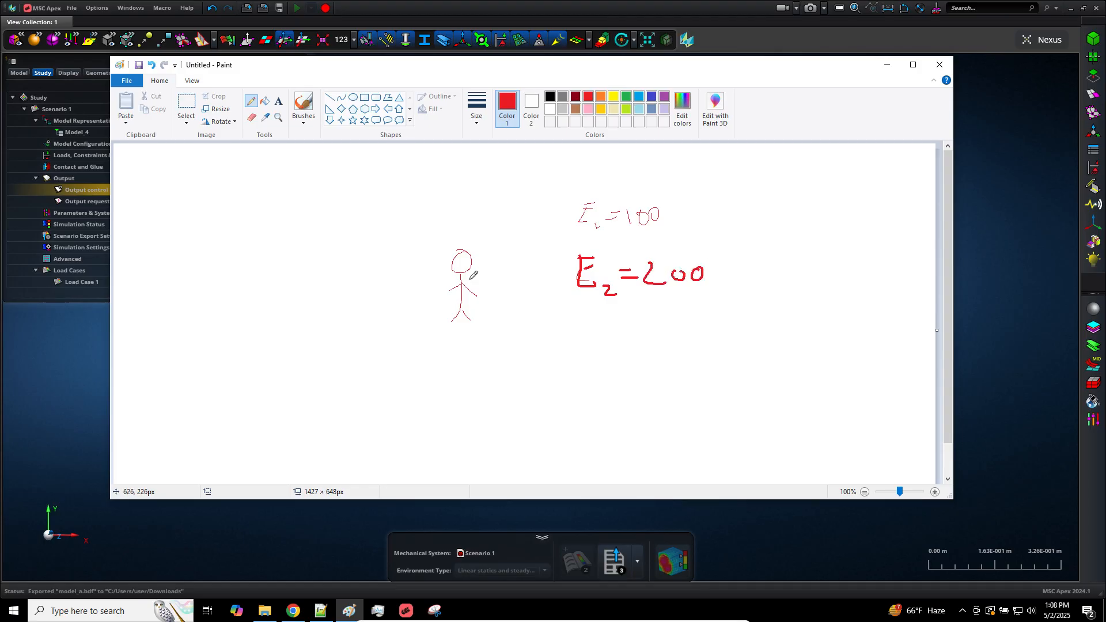
Draw a thick red ground line under the stick figure's feet and a question mark above its head
{"action": "mouse_move", "coordinate": [451, 332]}
{"action": "left_mouse_down"}
{"action": "mouse_move", "coordinate": [488, 330]}
{"action": "mouse_move", "coordinate": [471, 335]}
{"action": "left_mouse_up"}
{"action": "left_click_drag", "start_coordinate": [490, 232], "coordinate": [489, 221]}
Draw red direction lines and arrows fanning out in four directions below the stick figure
{"action": "mouse_move", "coordinate": [518, 393]}
{"action": "left_mouse_down"}
{"action": "mouse_move", "coordinate": [578, 340]}
{"action": "mouse_move", "coordinate": [575, 359]}
{"action": "left_mouse_up"}
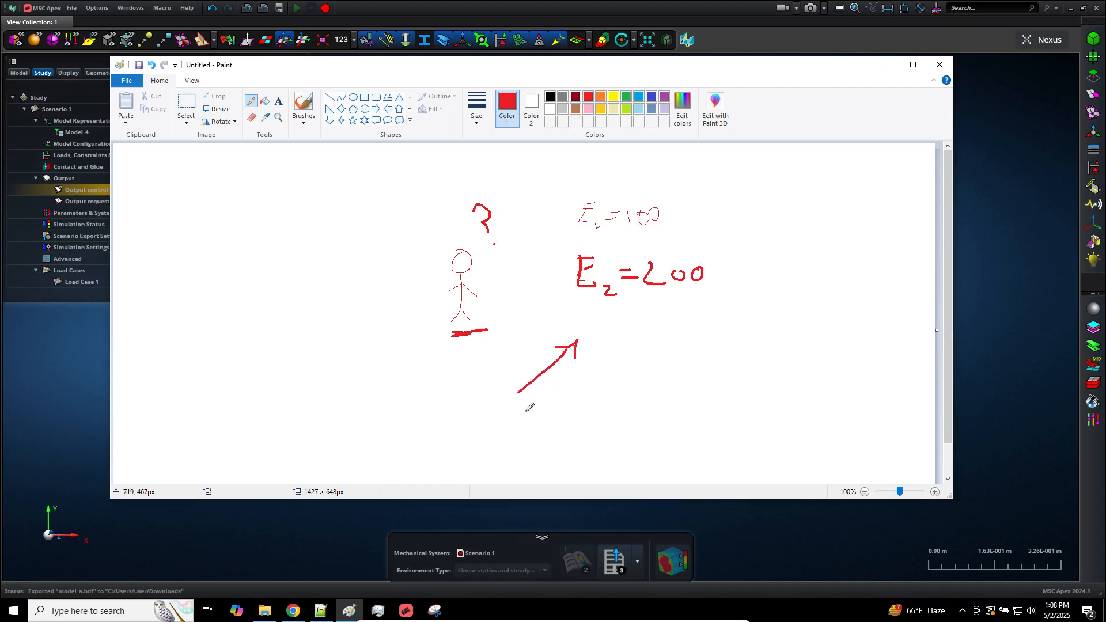
{"action": "left_click_drag", "start_coordinate": [513, 414], "coordinate": [613, 420]}
{"action": "mouse_move", "coordinate": [504, 411]}
{"action": "left_mouse_down"}
{"action": "mouse_move", "coordinate": [414, 367]}
{"action": "mouse_move", "coordinate": [397, 364]}
{"action": "mouse_move", "coordinate": [400, 381]}
{"action": "mouse_move", "coordinate": [430, 360]}
{"action": "left_mouse_up"}
{"action": "mouse_move", "coordinate": [496, 413]}
{"action": "left_mouse_down"}
{"action": "mouse_move", "coordinate": [457, 429]}
{"action": "mouse_move", "coordinate": [471, 443]}
{"action": "left_mouse_up"}
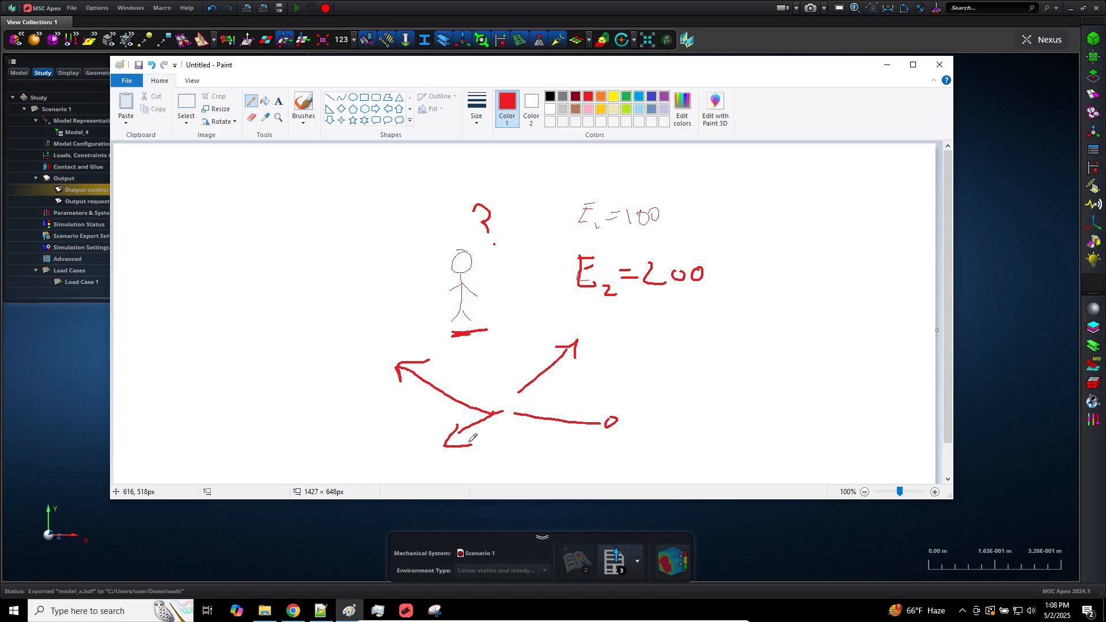
Undo all the red direction lines and arrows below the stick figure
{"action": "key", "text": "ctrl+z"}
{"action": "key", "text": "ctrl+z"}
{"action": "key", "text": "ctrl+z"}
{"action": "key", "text": "ctrl+z"}
{"action": "key", "text": "ctrl+z"}
{"action": "key", "text": "ctrl+z"}
{"action": "key", "text": "ctrl+z"}
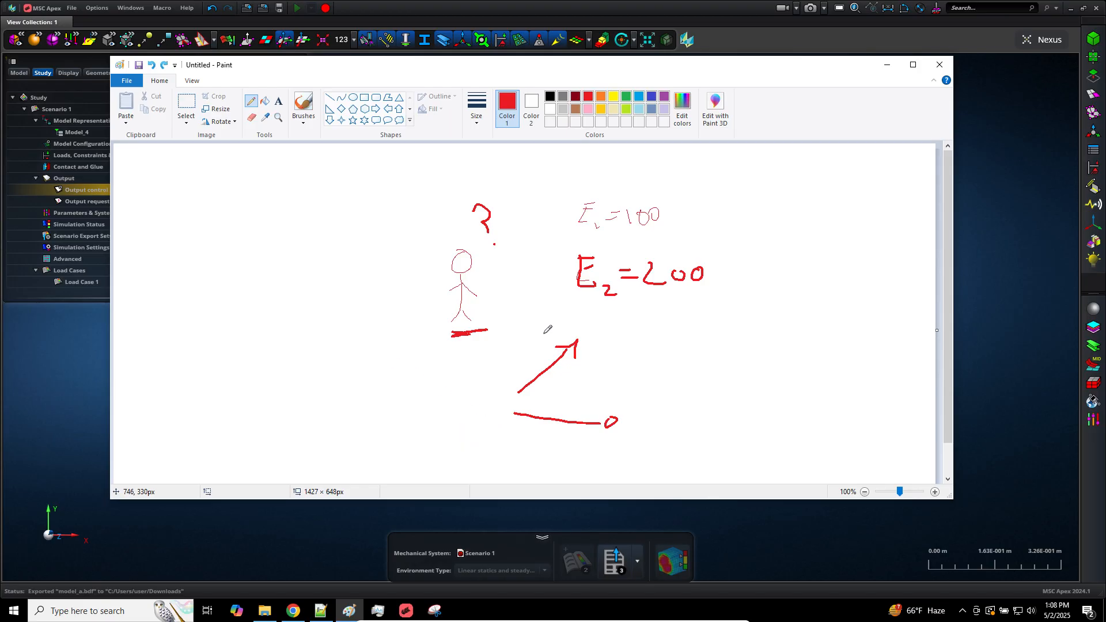
{"action": "key", "text": "ctrl+z"}
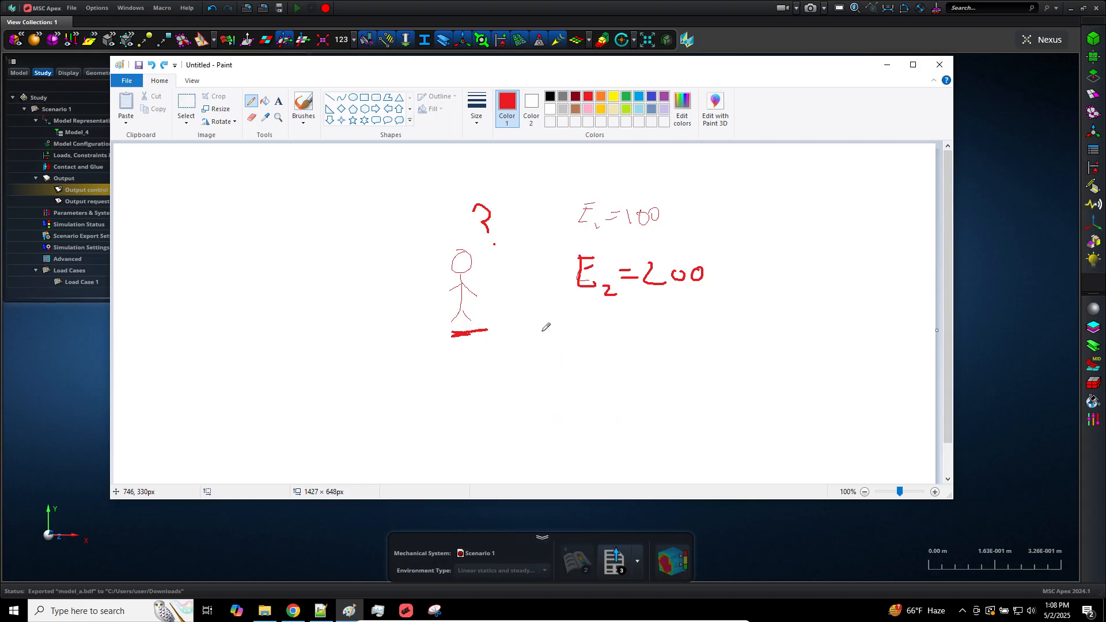
Draw a black parallelogram as a flat plate below the stick figure
{"action": "left_click", "coordinate": [550, 97]}
{"action": "mouse_move", "coordinate": [454, 374]}
{"action": "left_mouse_down"}
{"action": "mouse_move", "coordinate": [378, 435]}
{"action": "mouse_move", "coordinate": [533, 444]}
{"action": "mouse_move", "coordinate": [589, 369]}
{"action": "mouse_move", "coordinate": [579, 357]}
{"action": "mouse_move", "coordinate": [484, 350]}
{"action": "mouse_move", "coordinate": [453, 373]}
{"action": "left_mouse_up"}
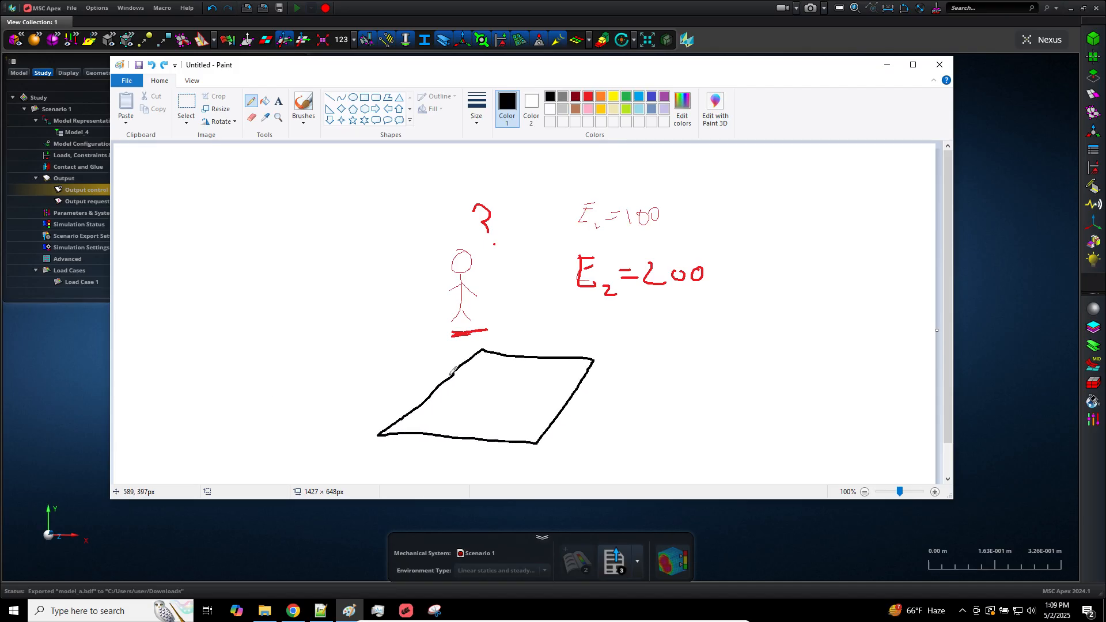
Draw red in-plane axes on the black plate and label them Xm and Ym
{"action": "left_click", "coordinate": [588, 97]}
{"action": "mouse_move", "coordinate": [483, 363]}
{"action": "left_mouse_down"}
{"action": "mouse_move", "coordinate": [493, 394]}
{"action": "mouse_move", "coordinate": [594, 363]}
{"action": "mouse_move", "coordinate": [650, 390]}
{"action": "left_mouse_up"}
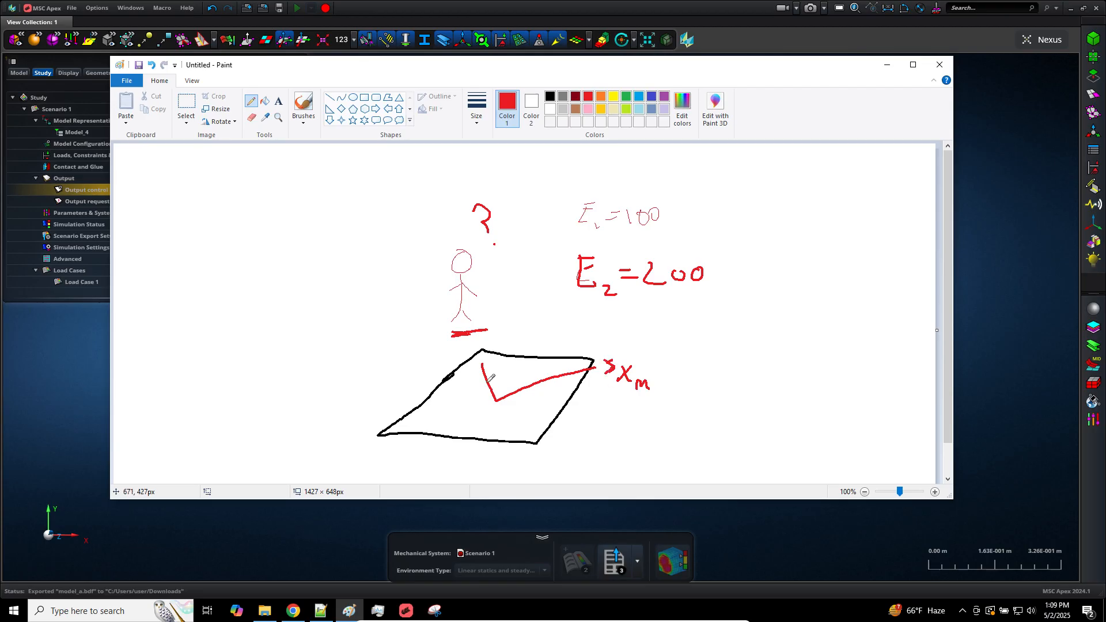
{"action": "mouse_move", "coordinate": [478, 366]}
{"action": "left_mouse_down"}
{"action": "mouse_move", "coordinate": [491, 370]}
{"action": "mouse_move", "coordinate": [515, 336]}
{"action": "mouse_move", "coordinate": [511, 351]}
{"action": "mouse_move", "coordinate": [541, 348]}
{"action": "left_mouse_up"}
Draw a red axis labelled z from the plate's axis origin past the stick figure, and undo it
{"action": "mouse_move", "coordinate": [501, 396]}
{"action": "left_mouse_down"}
{"action": "mouse_move", "coordinate": [441, 223]}
{"action": "mouse_move", "coordinate": [450, 221]}
{"action": "left_mouse_up"}
{"action": "mouse_move", "coordinate": [414, 184]}
{"action": "left_mouse_down"}
{"action": "mouse_move", "coordinate": [412, 199]}
{"action": "mouse_move", "coordinate": [432, 204]}
{"action": "mouse_move", "coordinate": [422, 193]}
{"action": "left_mouse_up"}
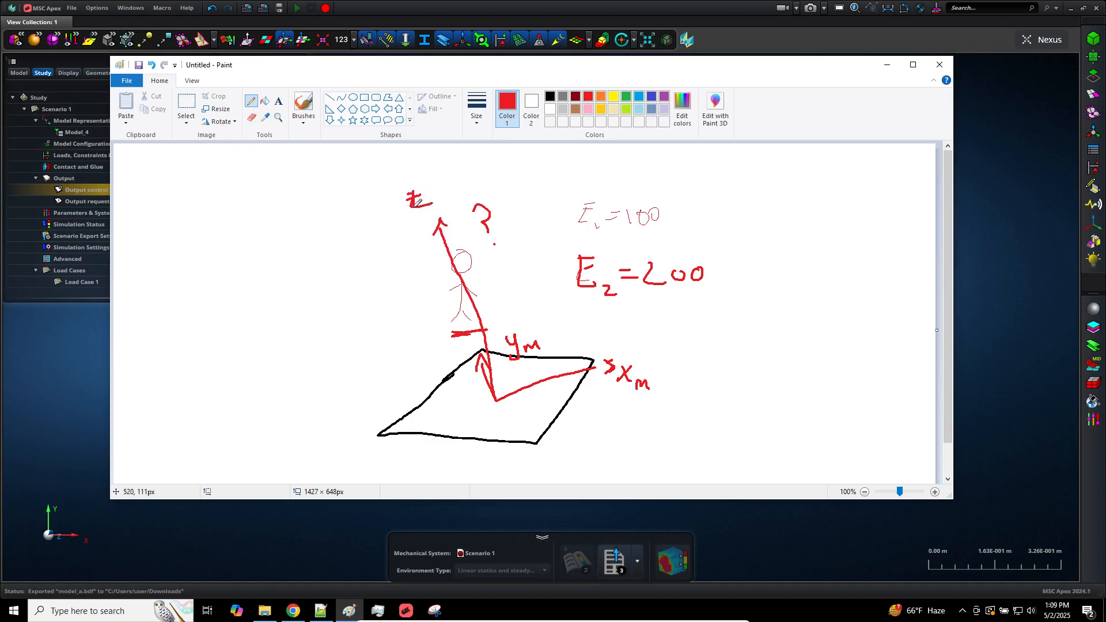
{"action": "key", "text": "ctrl+z"}
{"action": "key", "text": "ctrl+z"}
{"action": "key", "text": "ctrl+z"}
{"action": "key", "text": "ctrl+z"}
{"action": "key", "text": "ctrl+z"}
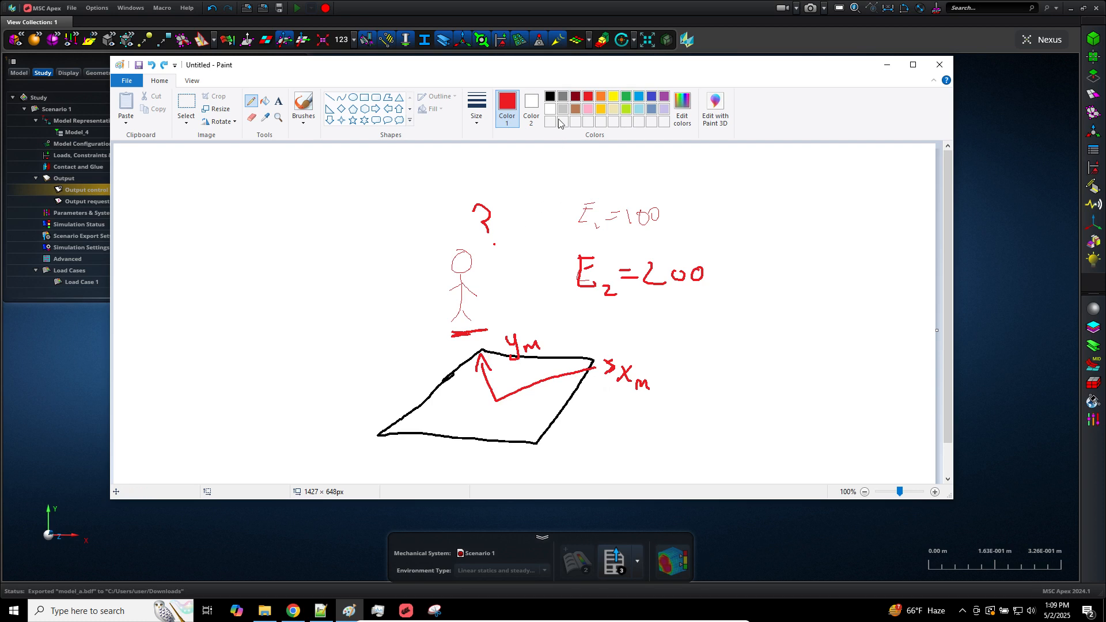
Extend the black plate leftward with two more adjoining parallelogram elements
{"action": "left_click", "coordinate": [550, 97]}
{"action": "left_click_drag", "start_coordinate": [478, 347], "coordinate": [214, 329]}
{"action": "mouse_move", "coordinate": [375, 431]}
{"action": "left_mouse_down"}
{"action": "mouse_move", "coordinate": [155, 375]}
{"action": "mouse_move", "coordinate": [153, 342]}
{"action": "mouse_move", "coordinate": [208, 304]}
{"action": "mouse_move", "coordinate": [291, 330]}
{"action": "mouse_move", "coordinate": [282, 411]}
{"action": "left_mouse_up"}
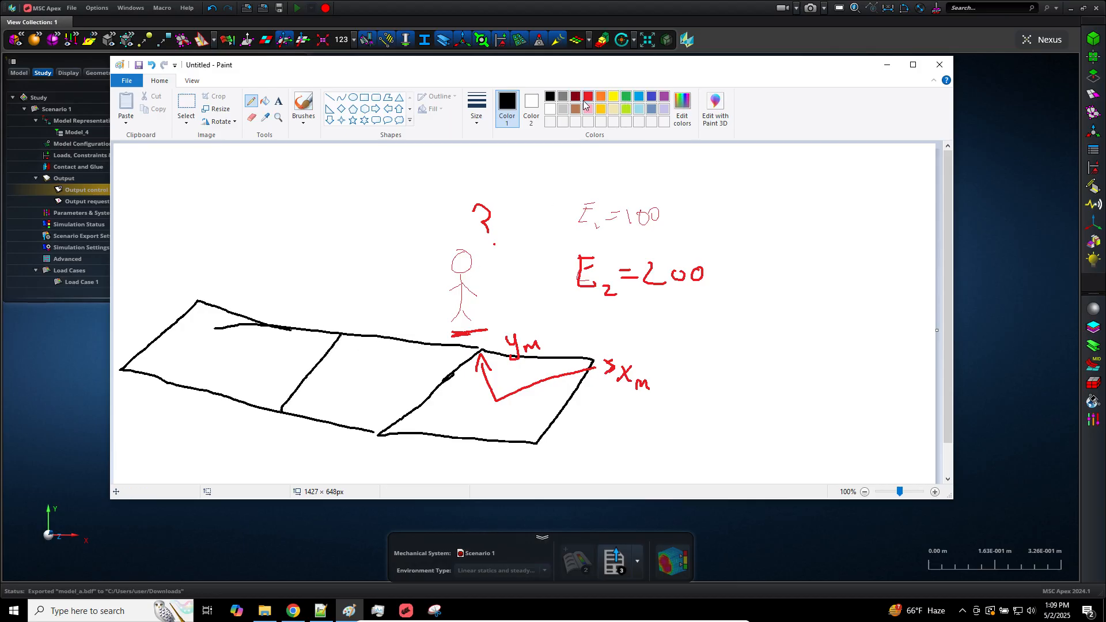
Draw red Xm and Ym axes in each of the two added elements, oriented differently from element to element
{"action": "left_click", "coordinate": [588, 98]}
{"action": "mouse_move", "coordinate": [407, 322]}
{"action": "left_mouse_down"}
{"action": "mouse_move", "coordinate": [392, 384]}
{"action": "mouse_move", "coordinate": [405, 397]}
{"action": "mouse_move", "coordinate": [401, 380]}
{"action": "left_mouse_up"}
{"action": "left_click_drag", "start_coordinate": [415, 314], "coordinate": [443, 331]}
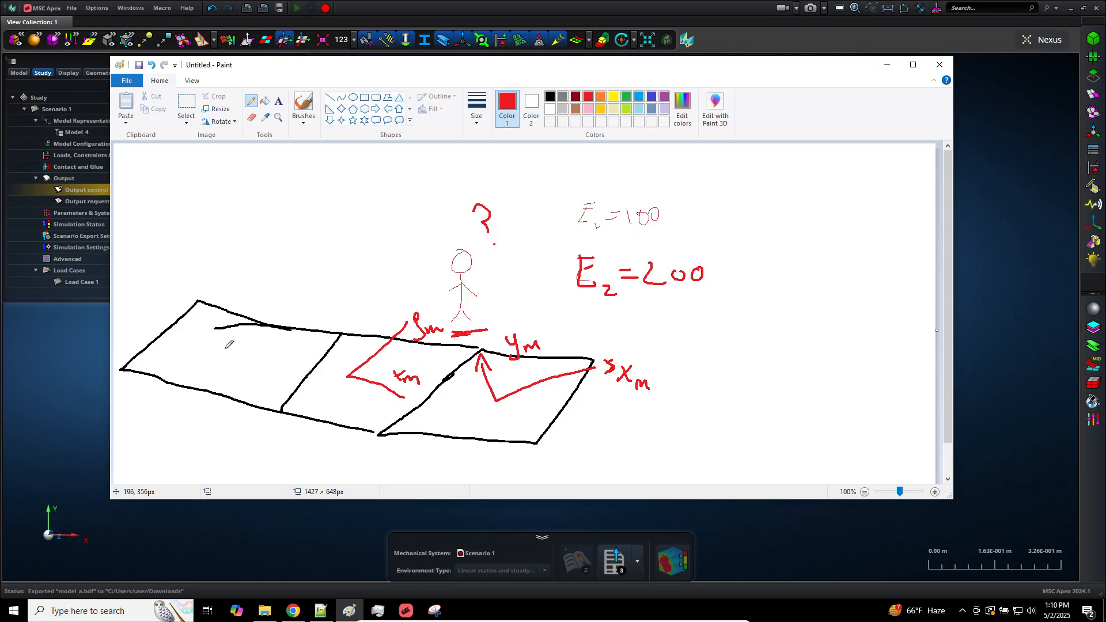
{"action": "mouse_move", "coordinate": [226, 353]}
{"action": "left_mouse_down"}
{"action": "mouse_move", "coordinate": [185, 399]}
{"action": "mouse_move", "coordinate": [198, 420]}
{"action": "mouse_move", "coordinate": [220, 422]}
{"action": "left_mouse_up"}
{"action": "left_click_drag", "start_coordinate": [228, 350], "coordinate": [309, 367]}
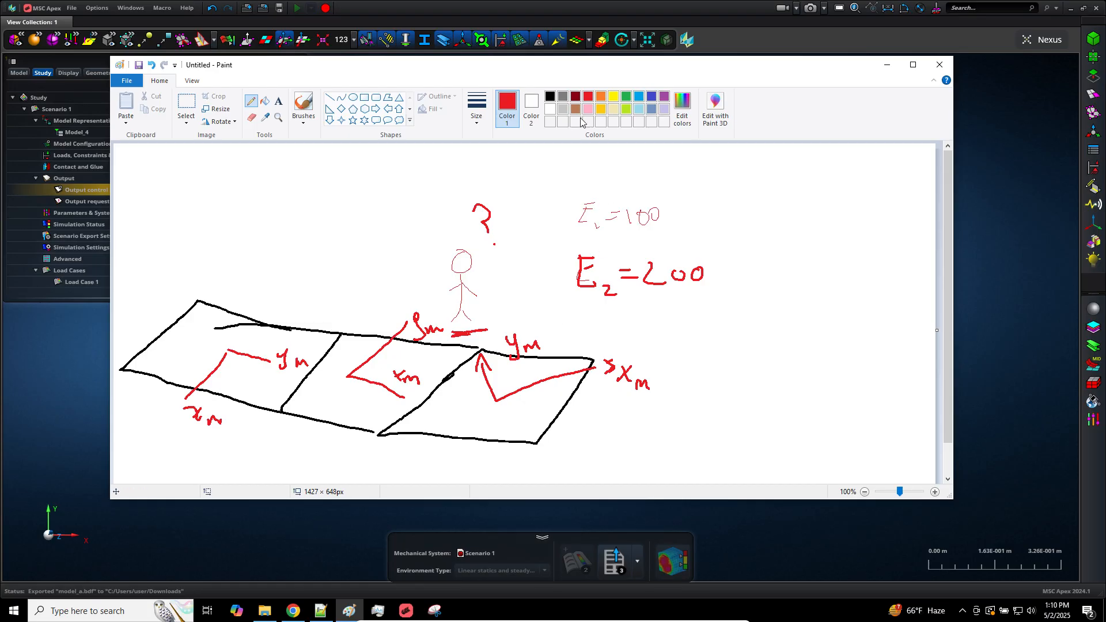
Draw a green fibre line along the Xm axis of each of the three elements and label each one 0°
{"action": "left_click", "coordinate": [625, 100]}
{"action": "left_click_drag", "start_coordinate": [554, 387], "coordinate": [709, 336]}
{"action": "left_click_drag", "start_coordinate": [711, 326], "coordinate": [709, 327]}
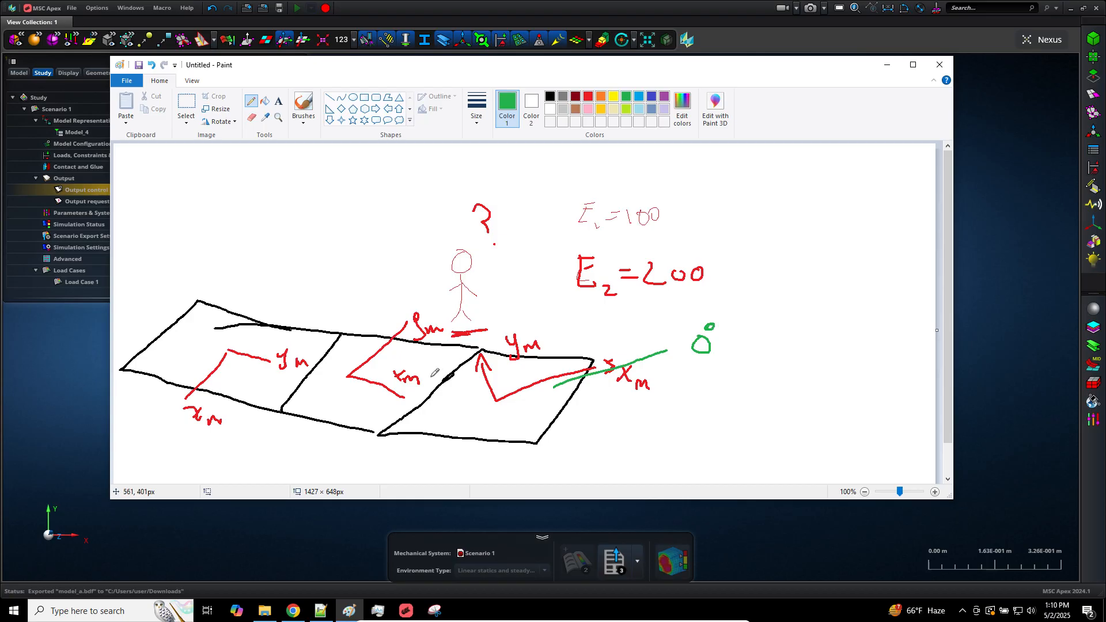
{"action": "mouse_move", "coordinate": [380, 375]}
{"action": "left_mouse_down"}
{"action": "mouse_move", "coordinate": [450, 428]}
{"action": "mouse_move", "coordinate": [479, 416]}
{"action": "left_mouse_up"}
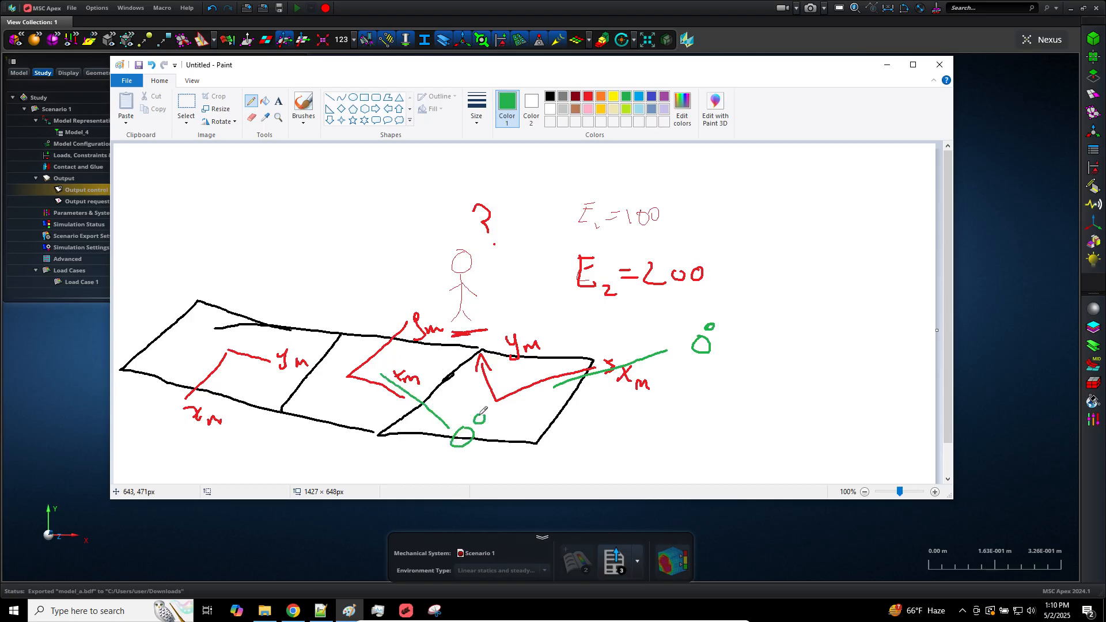
{"action": "mouse_move", "coordinate": [219, 356]}
{"action": "left_mouse_down"}
{"action": "mouse_move", "coordinate": [155, 420]}
{"action": "mouse_move", "coordinate": [154, 443]}
{"action": "mouse_move", "coordinate": [157, 431]}
{"action": "left_mouse_up"}
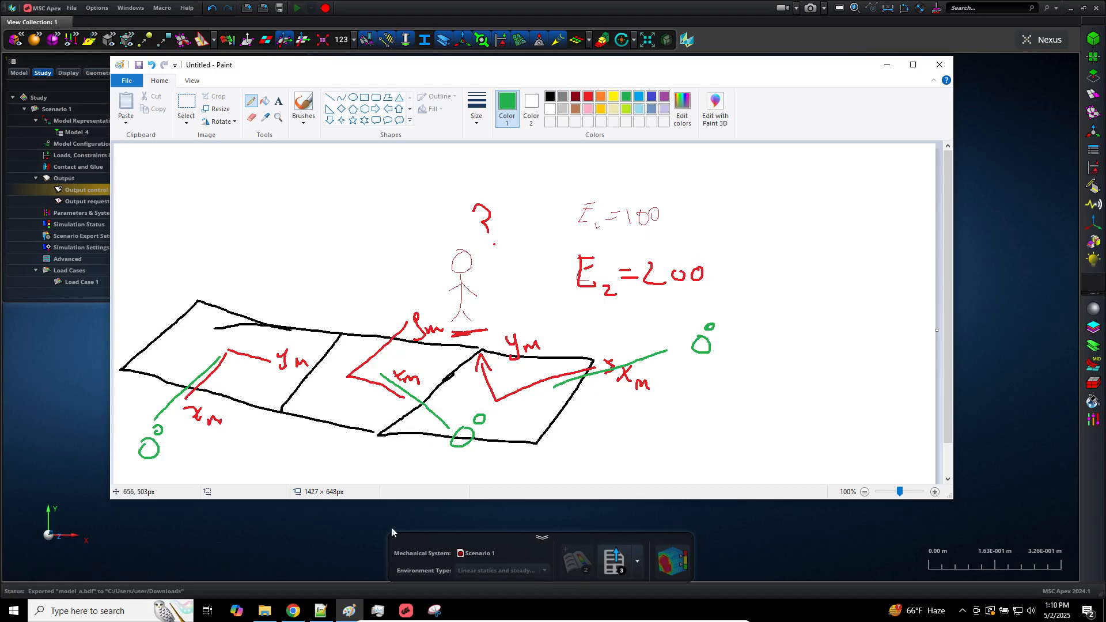
Return to the MSC Apex mesh and capture the whole plate with the Snipping Tool
{"action": "mouse_move", "coordinate": [301, 618]}
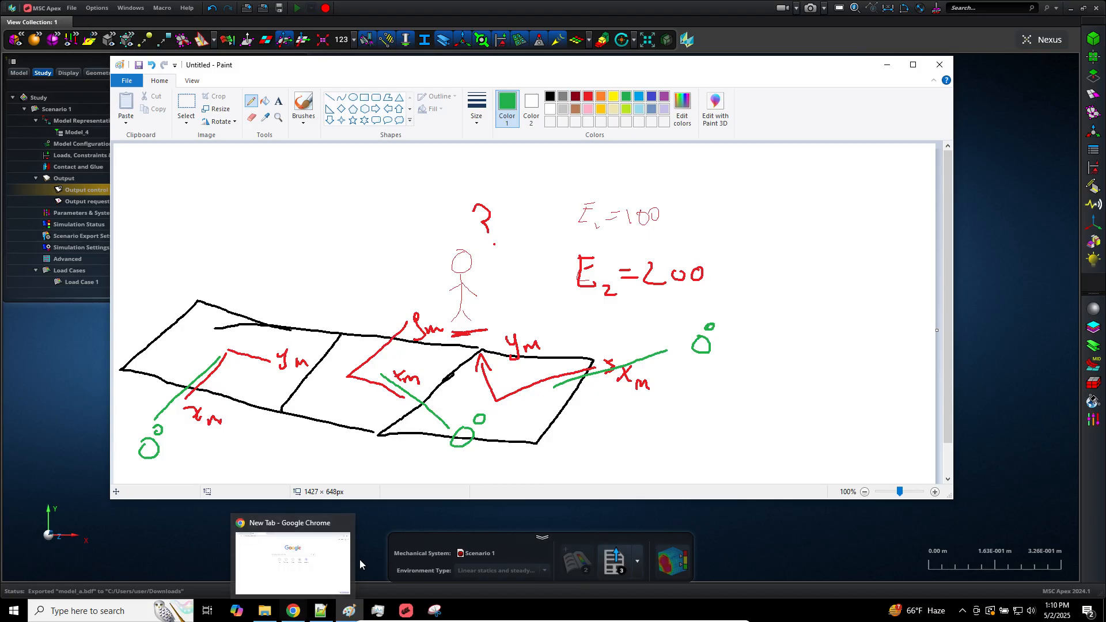
{"action": "left_click", "coordinate": [396, 522]}
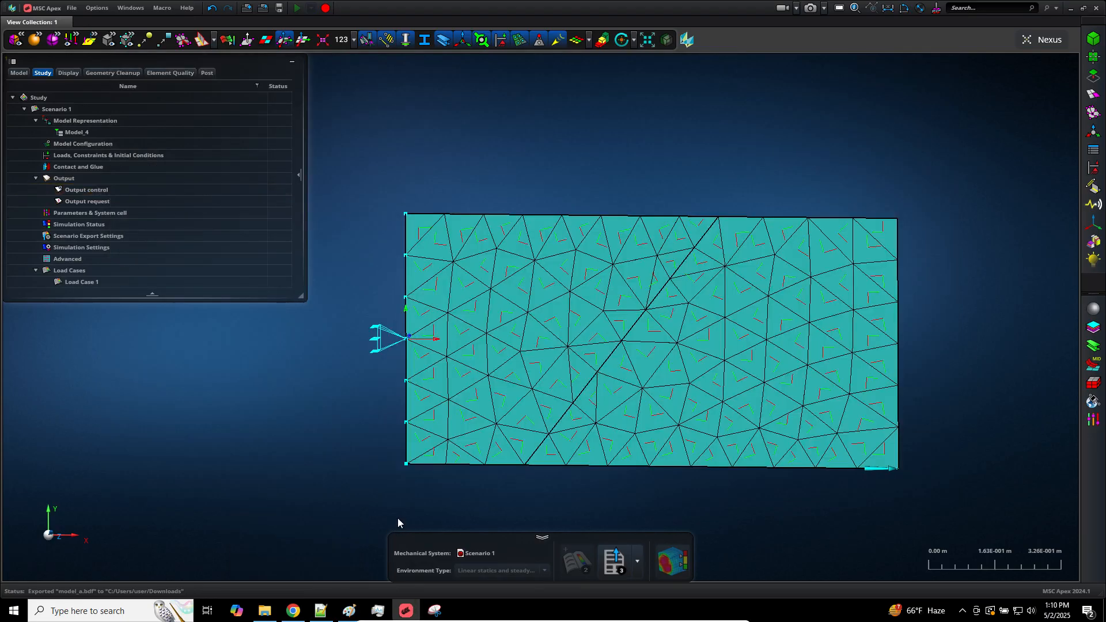
{"action": "left_click", "coordinate": [434, 612]}
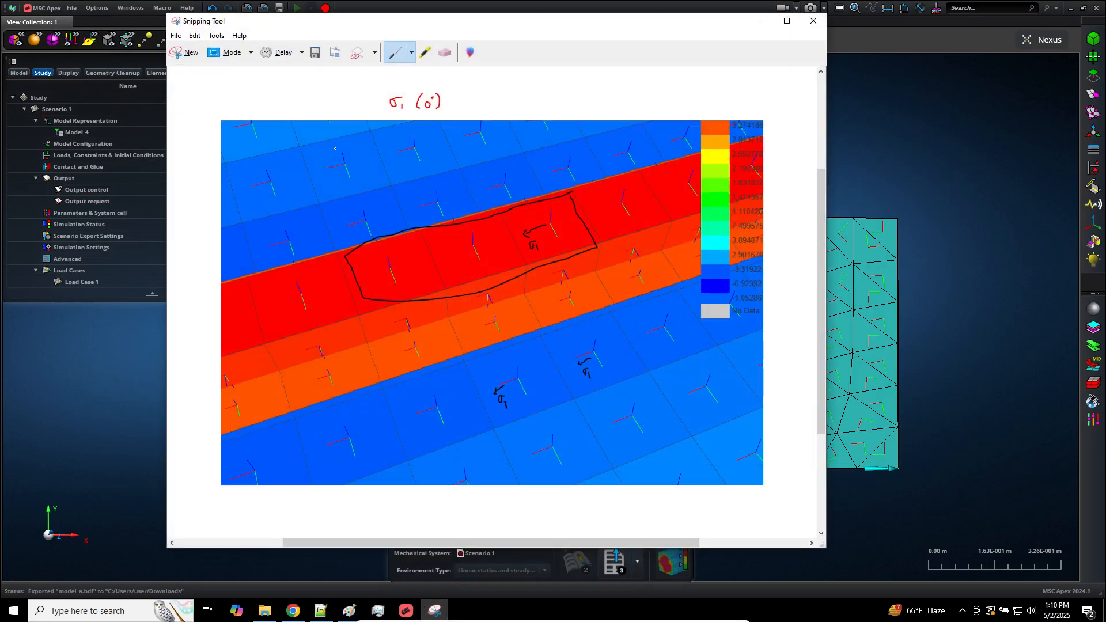
{"action": "left_click", "coordinate": [185, 52]}
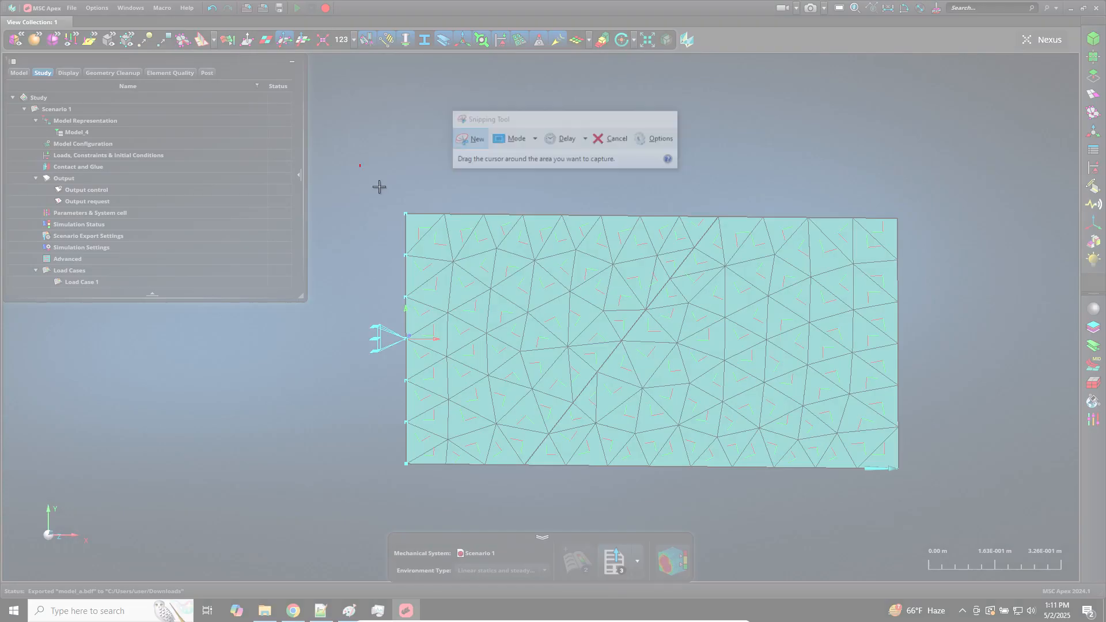
{"action": "left_click_drag", "start_coordinate": [359, 164], "coordinate": [928, 507]}
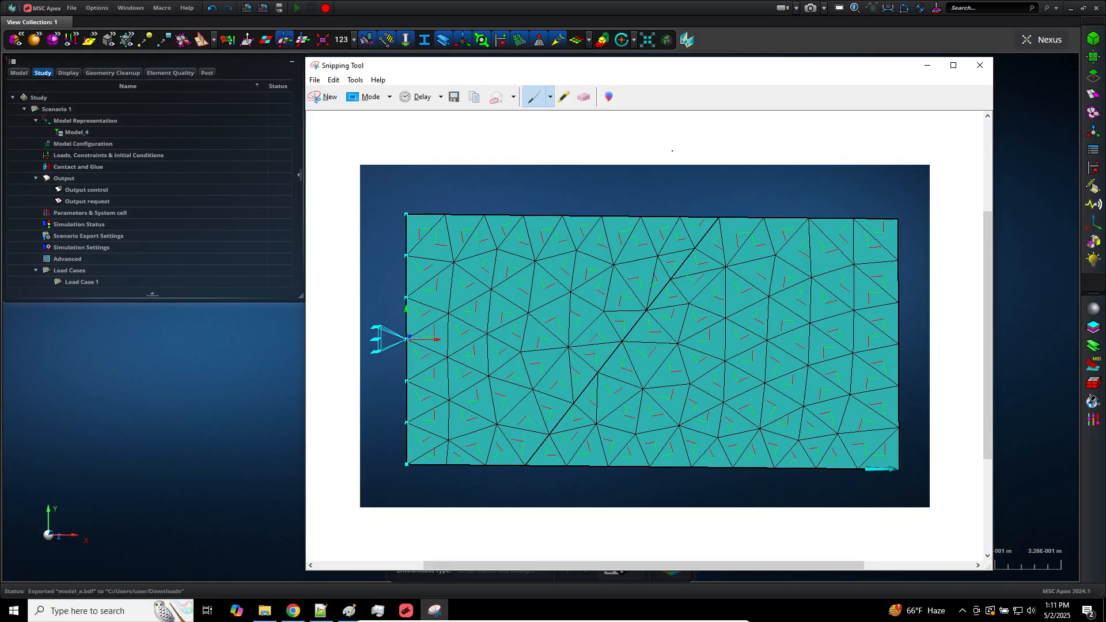
{"action": "left_click_drag", "start_coordinate": [680, 69], "coordinate": [600, 16]}
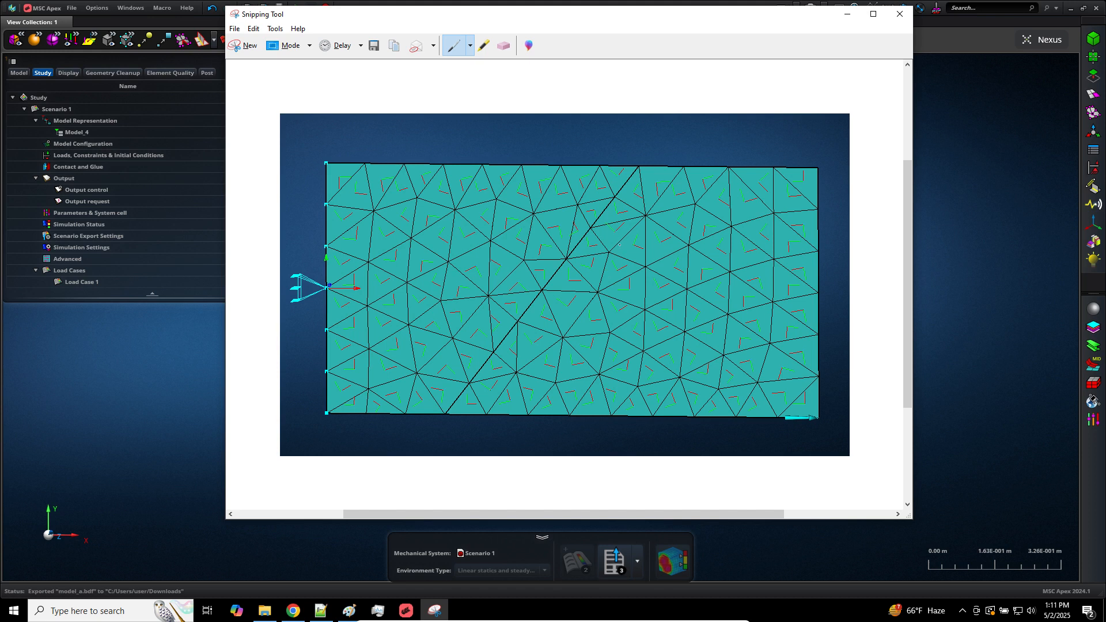
Mark the snip's upper-right corner element with a blue line and red axis lines labelled Xm and Ym
{"action": "left_click", "coordinate": [471, 46]}
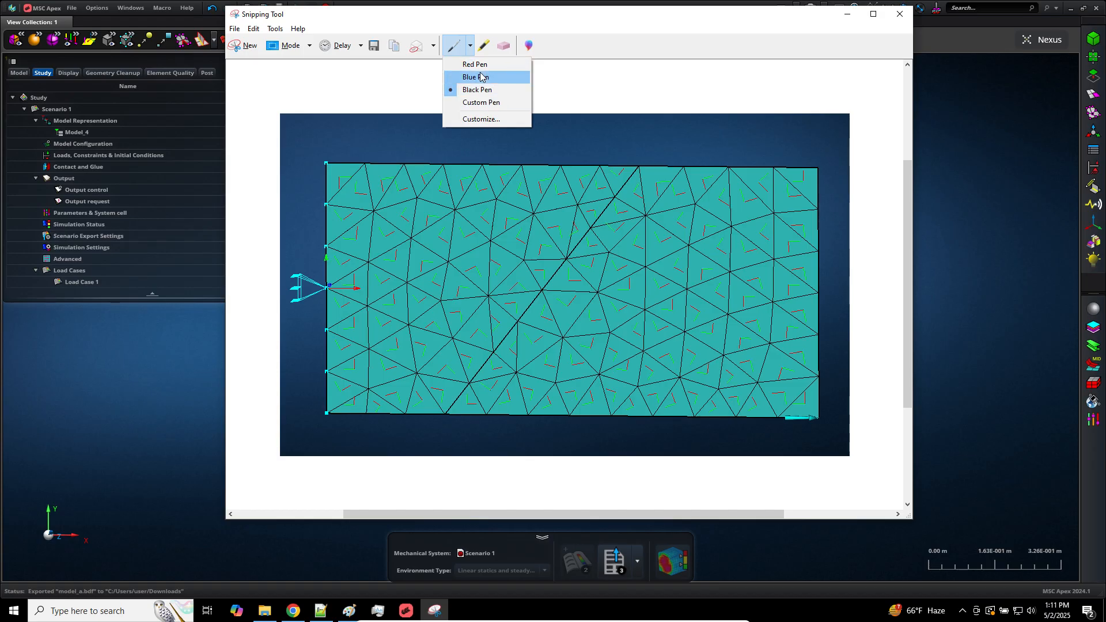
{"action": "left_click", "coordinate": [481, 77]}
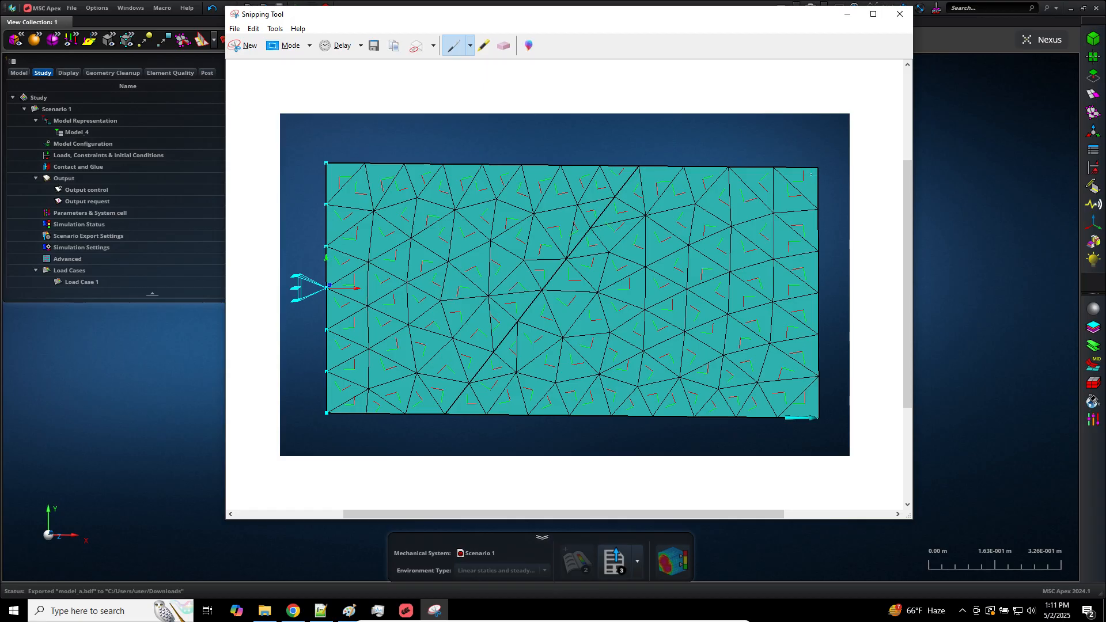
{"action": "left_click_drag", "start_coordinate": [807, 136], "coordinate": [811, 184]}
{"action": "left_click", "coordinate": [470, 47]}
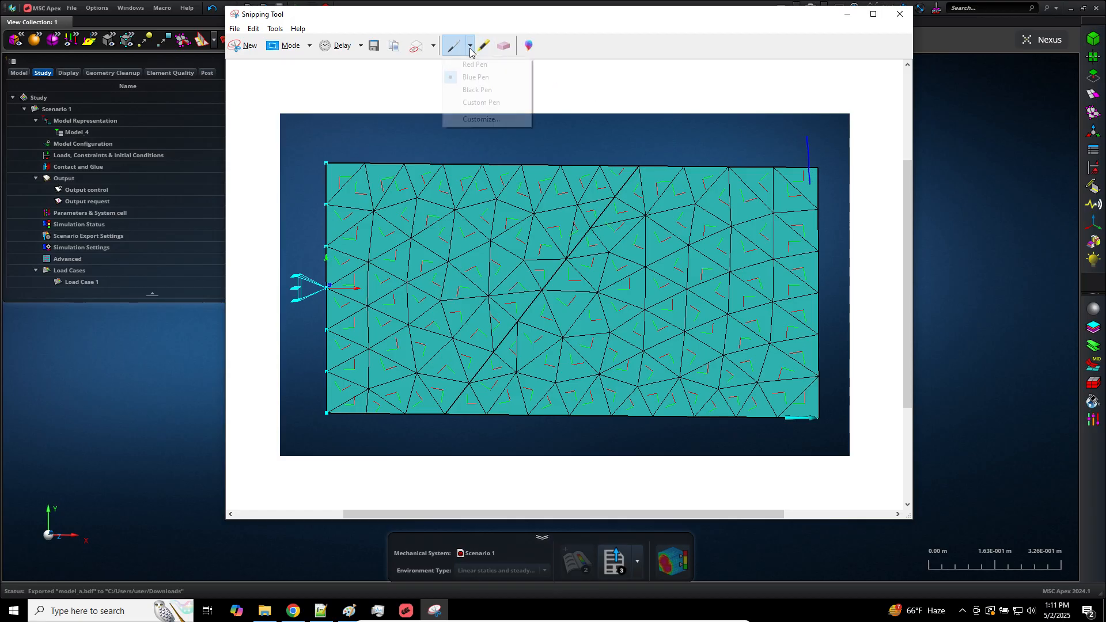
{"action": "left_click", "coordinate": [477, 65]}
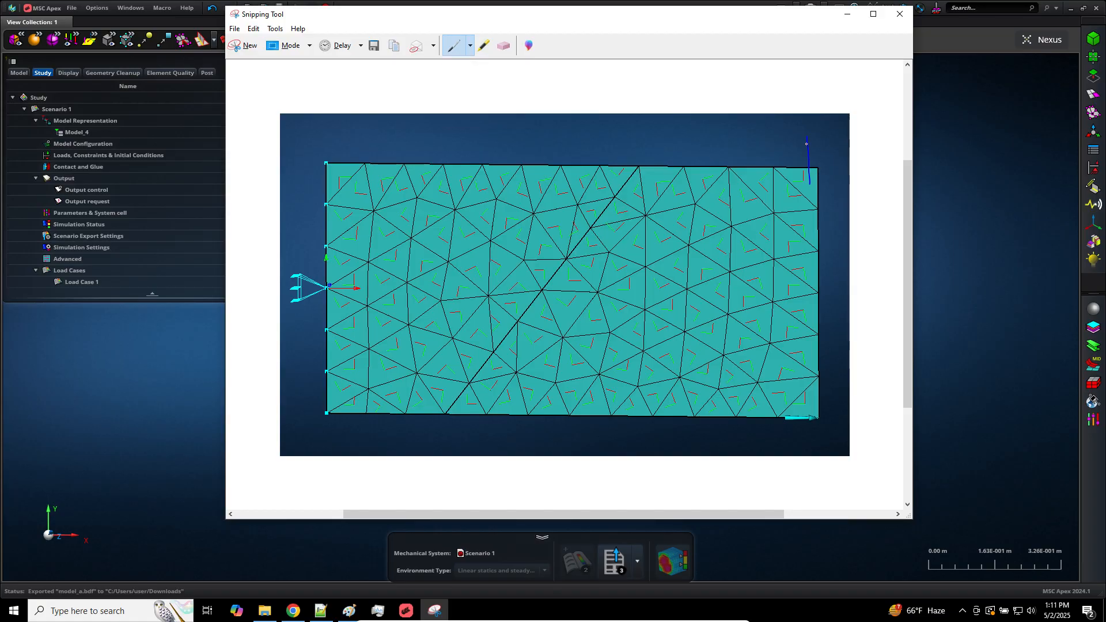
{"action": "left_click_drag", "start_coordinate": [816, 168], "coordinate": [817, 181]}
{"action": "left_click_drag", "start_coordinate": [832, 140], "coordinate": [837, 136]}
{"action": "left_click_drag", "start_coordinate": [808, 179], "coordinate": [762, 178]}
{"action": "left_click_drag", "start_coordinate": [771, 159], "coordinate": [774, 164]}
Circle an element near the plate's middle in red and draw its two material axes, labelling the first Xm
{"action": "mouse_move", "coordinate": [525, 263]}
{"action": "left_mouse_down"}
{"action": "mouse_move", "coordinate": [499, 269]}
{"action": "mouse_move", "coordinate": [533, 278]}
{"action": "mouse_move", "coordinate": [522, 261]}
{"action": "mouse_move", "coordinate": [477, 315]}
{"action": "left_mouse_up"}
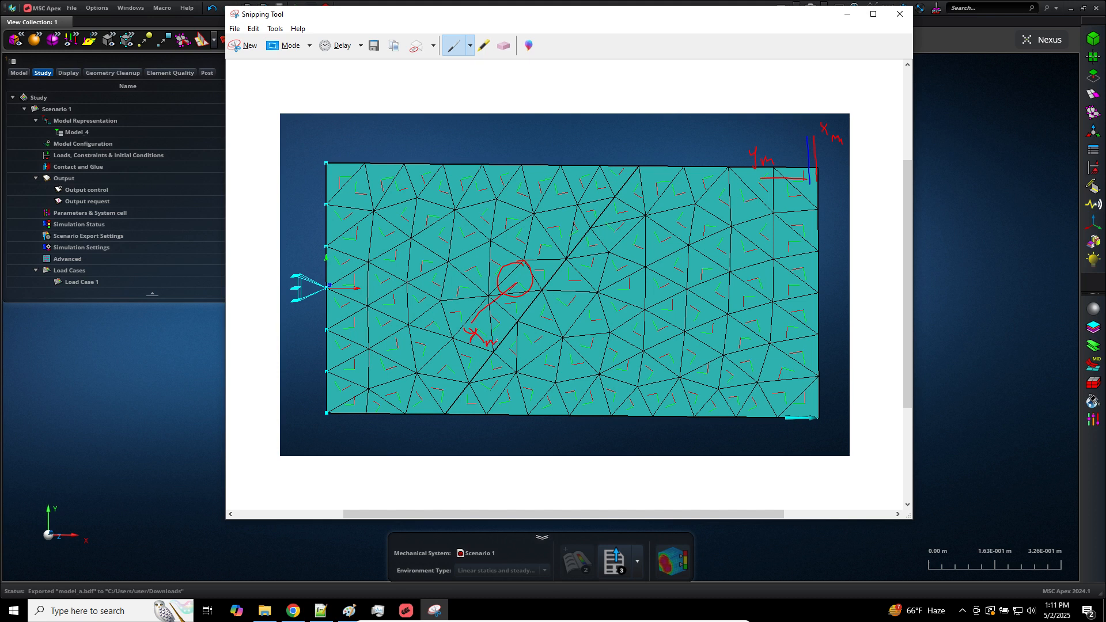
{"action": "left_click_drag", "start_coordinate": [520, 281], "coordinate": [560, 315]}
{"action": "mouse_move", "coordinate": [563, 306]}
{"action": "left_mouse_down"}
{"action": "mouse_move", "coordinate": [558, 327]}
{"action": "mouse_move", "coordinate": [574, 321]}
{"action": "left_mouse_up"}
{"action": "mouse_move", "coordinate": [465, 330]}
{"action": "left_mouse_down"}
{"action": "mouse_move", "coordinate": [443, 361]}
{"action": "mouse_move", "coordinate": [460, 370]}
{"action": "left_mouse_up"}
{"action": "mouse_move", "coordinate": [825, 84]}
{"action": "left_mouse_down"}
{"action": "mouse_move", "coordinate": [820, 100]}
{"action": "mouse_move", "coordinate": [839, 78]}
{"action": "left_mouse_up"}
Switch to Chrome and open the Viewer from the SOL 200 Web App home page
{"action": "left_click", "coordinate": [293, 611]}
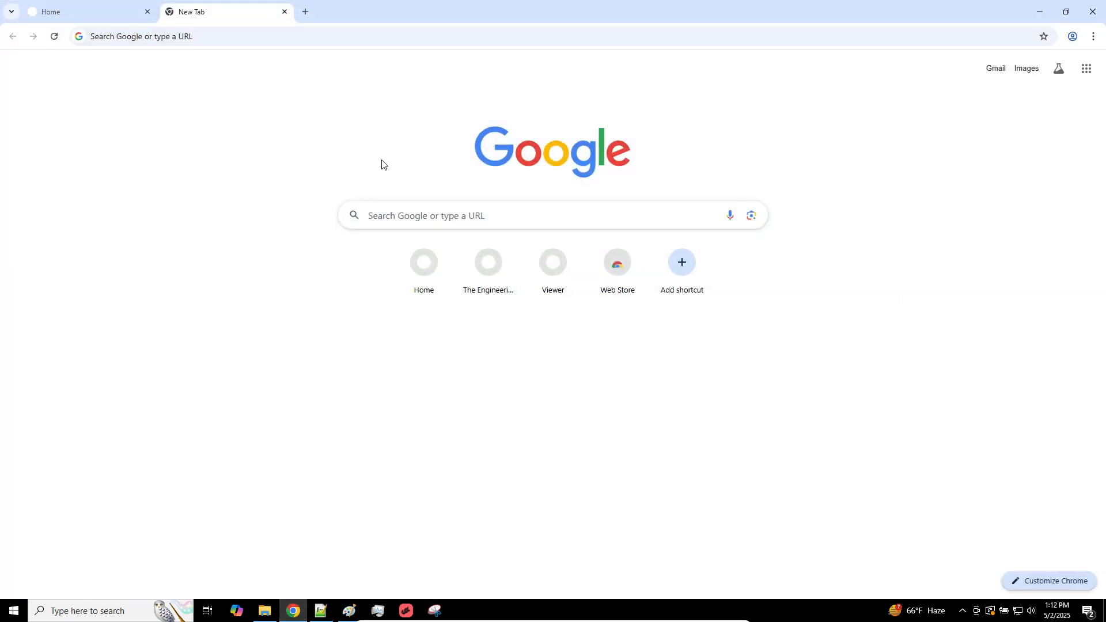
{"action": "left_click", "coordinate": [136, 10]}
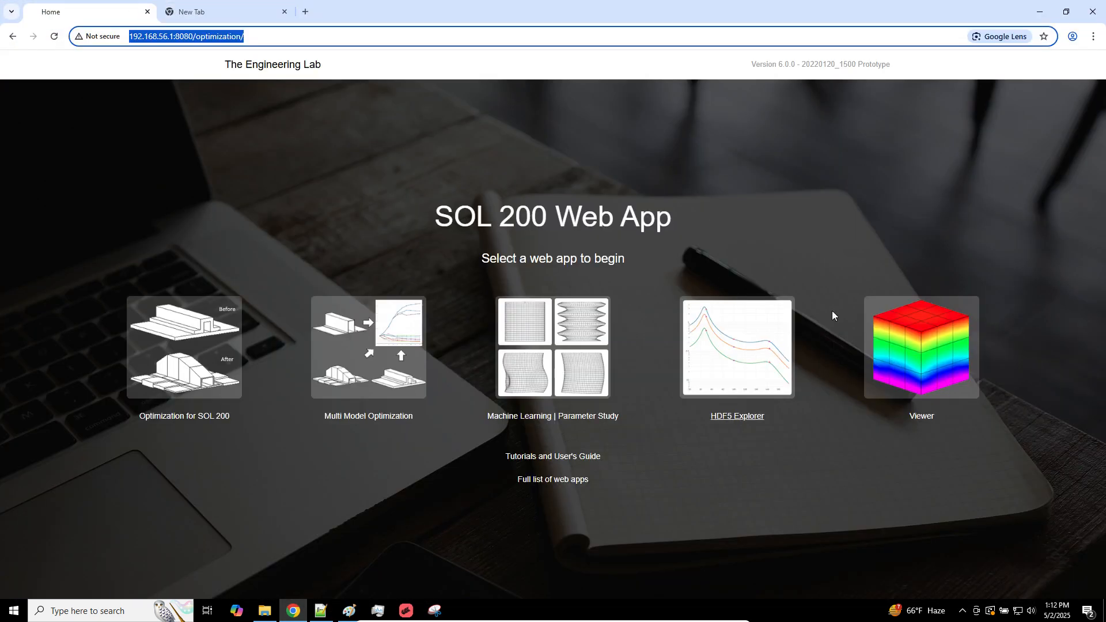
{"action": "left_click", "coordinate": [907, 342]}
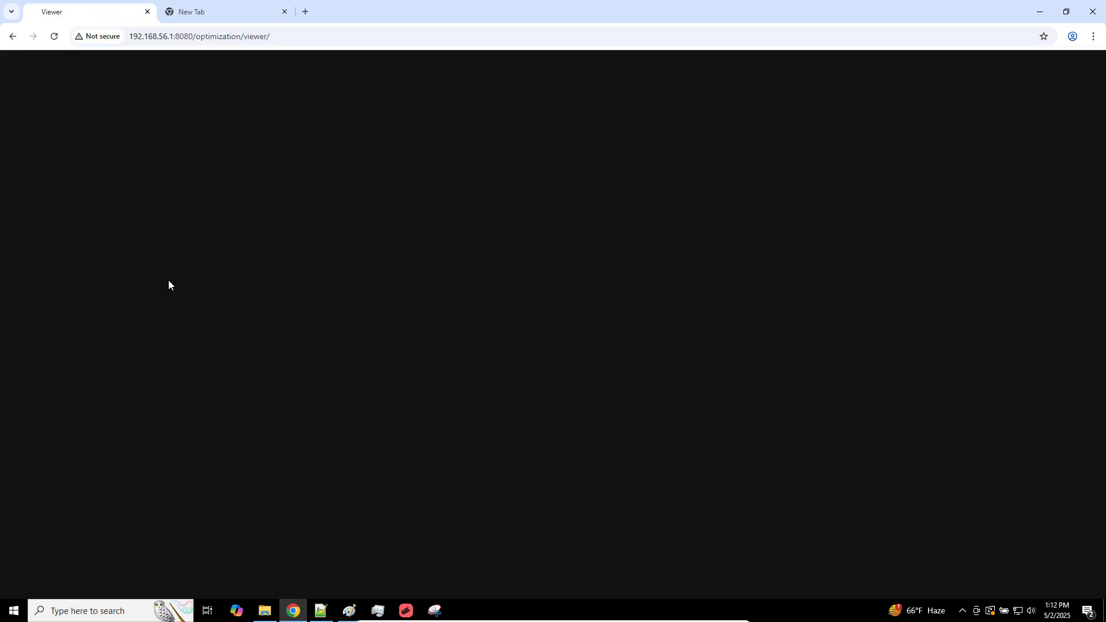
Upload the plate model's BDF file, model_a.bdf, to the Viewer
{"action": "left_click", "coordinate": [88, 145]}
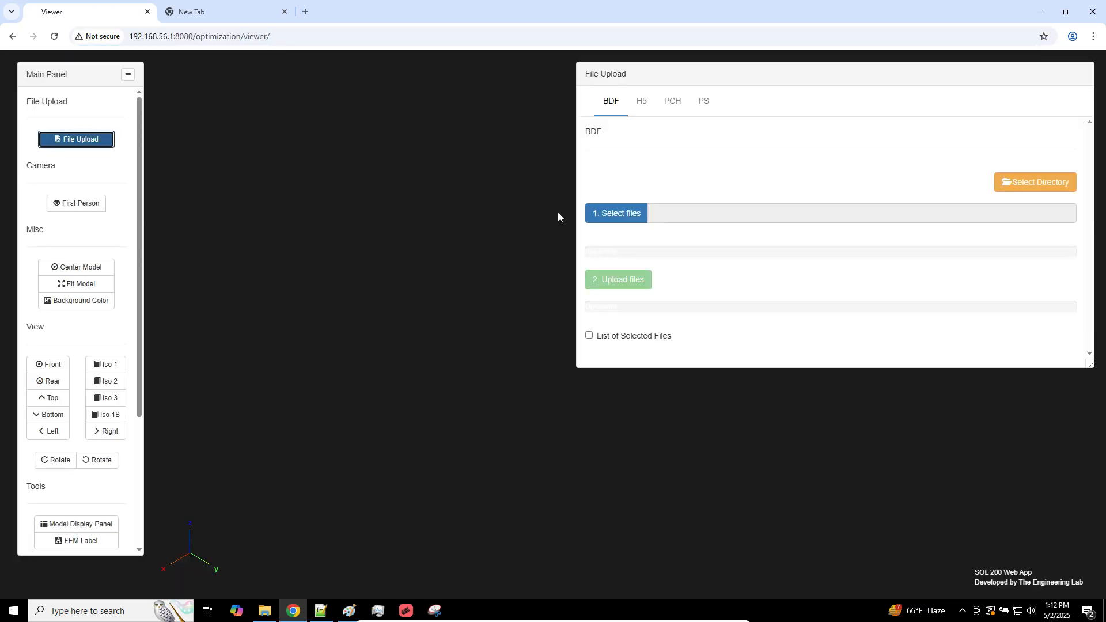
{"action": "left_click", "coordinate": [611, 215]}
{"action": "double_click", "coordinate": [149, 109]}
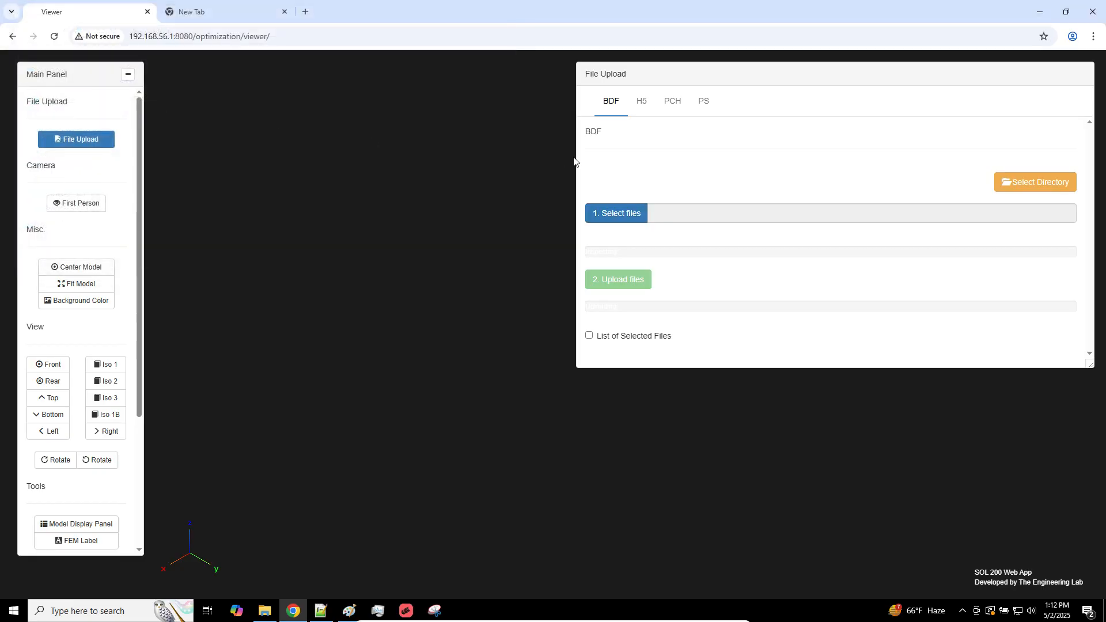
{"action": "left_click", "coordinate": [621, 280]}
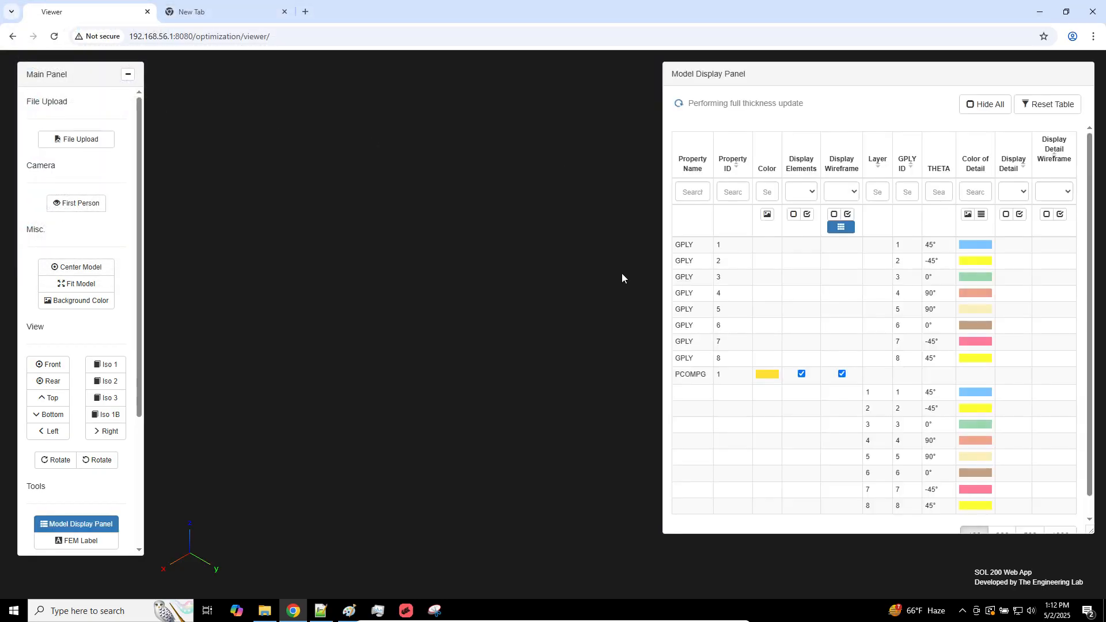
Upload the results file model_a.h5 to the Viewer by direct upload
{"action": "left_click", "coordinate": [76, 139]}
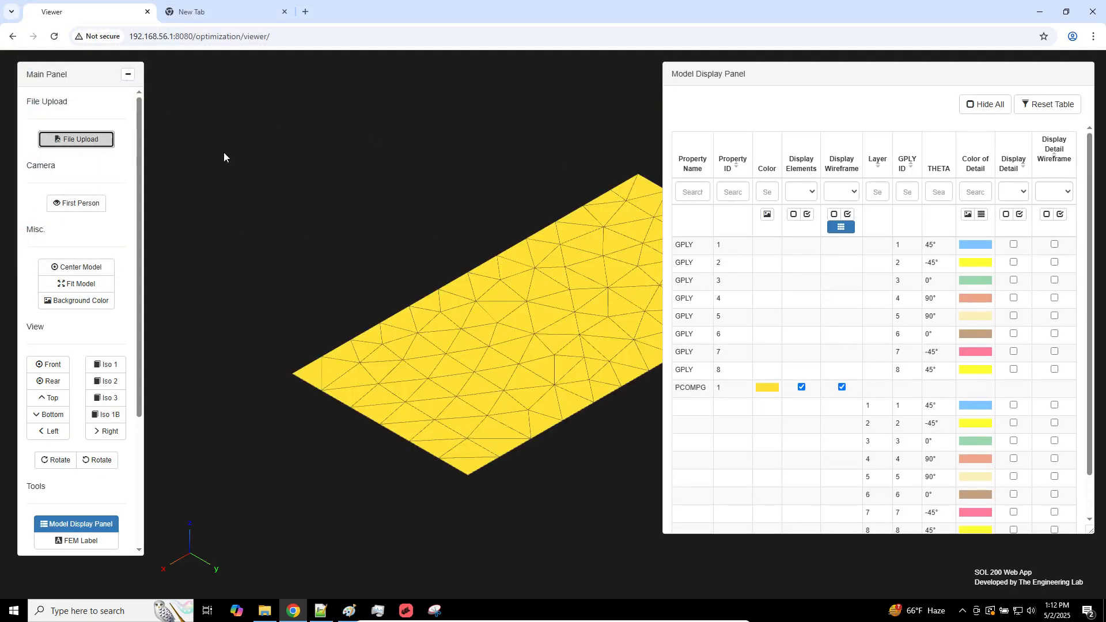
{"action": "left_click", "coordinate": [641, 101]}
{"action": "left_click", "coordinate": [700, 258]}
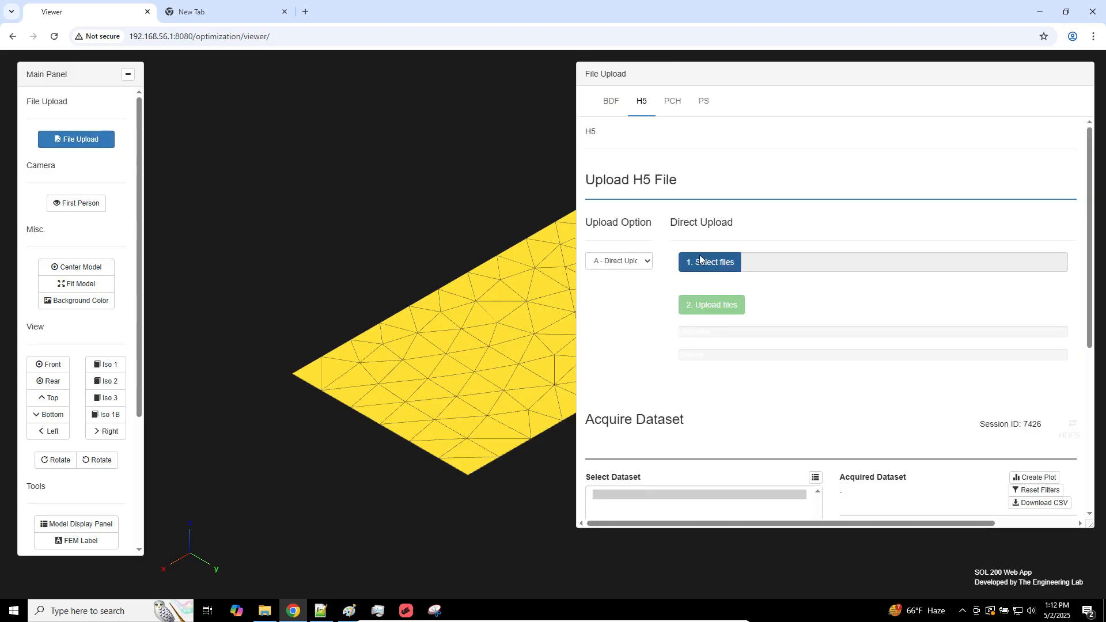
{"action": "left_click", "coordinate": [176, 109]}
{"action": "double_click", "coordinate": [176, 109]}
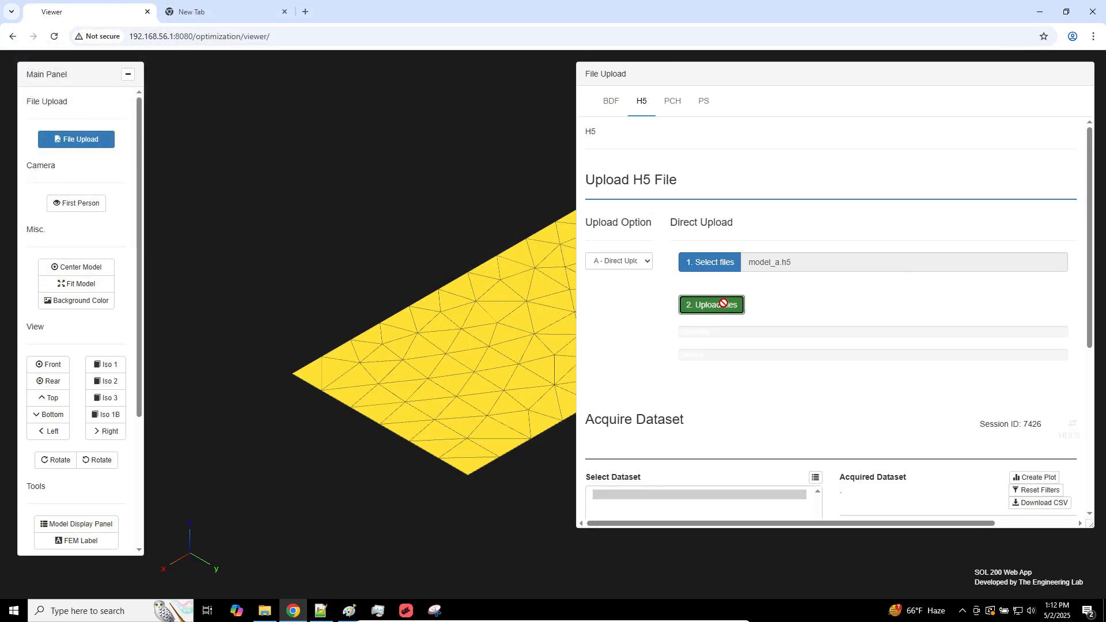
{"action": "left_click", "coordinate": [721, 304]}
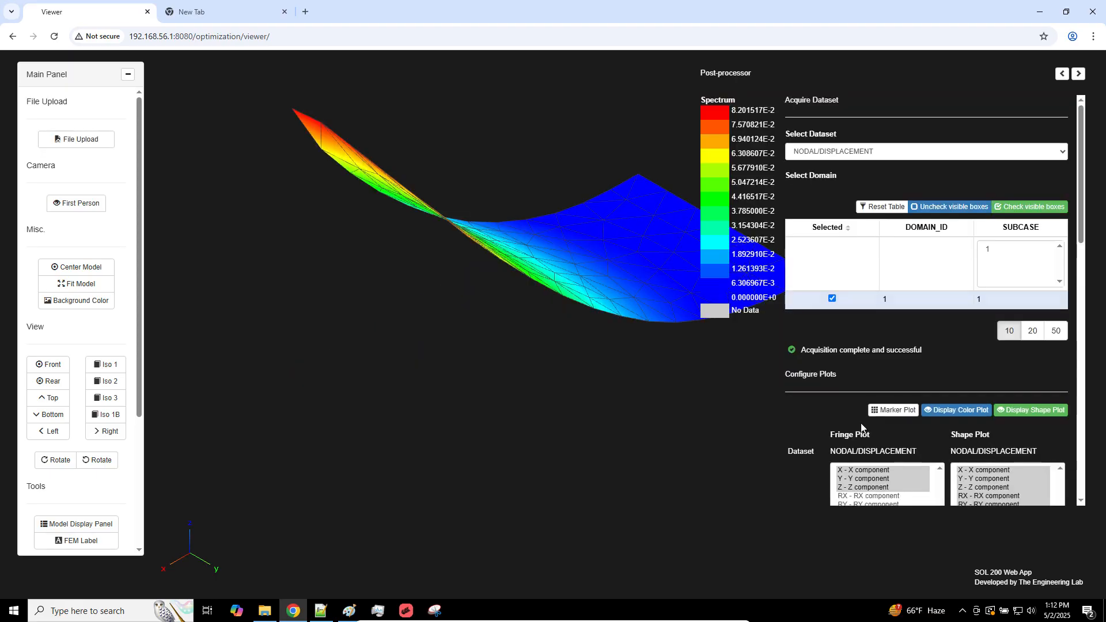
Choose the ELEMENTAL/STRESS/TRIA3_COMP dataset and turn off the deformed shape plot
{"action": "left_click", "coordinate": [899, 152]}
{"action": "left_click", "coordinate": [862, 172]}
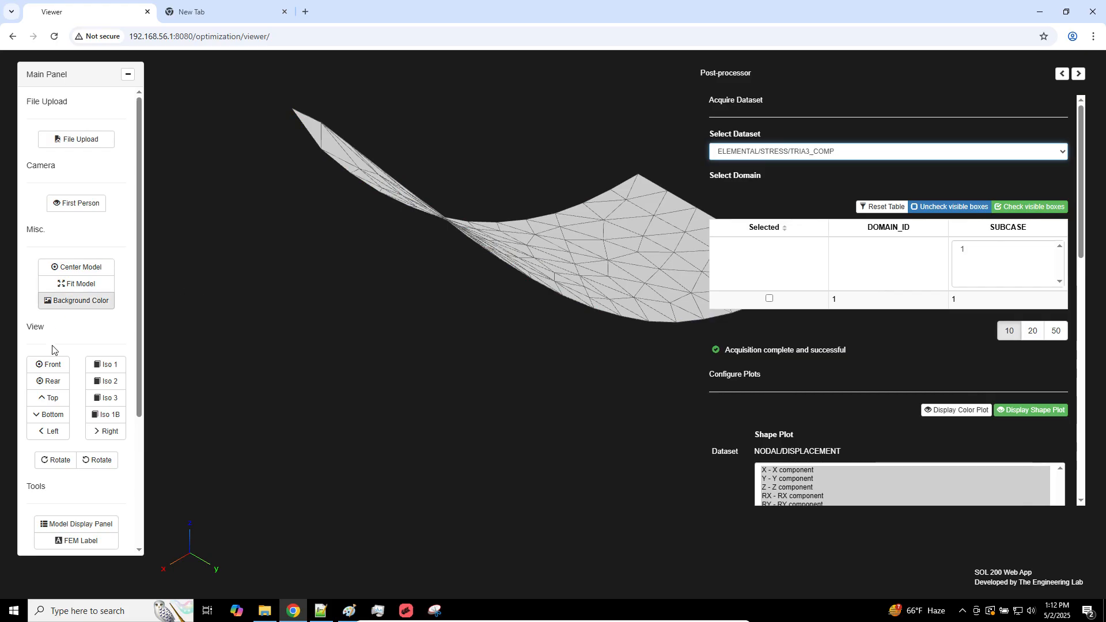
{"action": "left_click", "coordinate": [48, 364]}
{"action": "left_click_drag", "start_coordinate": [379, 290], "coordinate": [452, 332]}
{"action": "left_click", "coordinate": [1018, 410]}
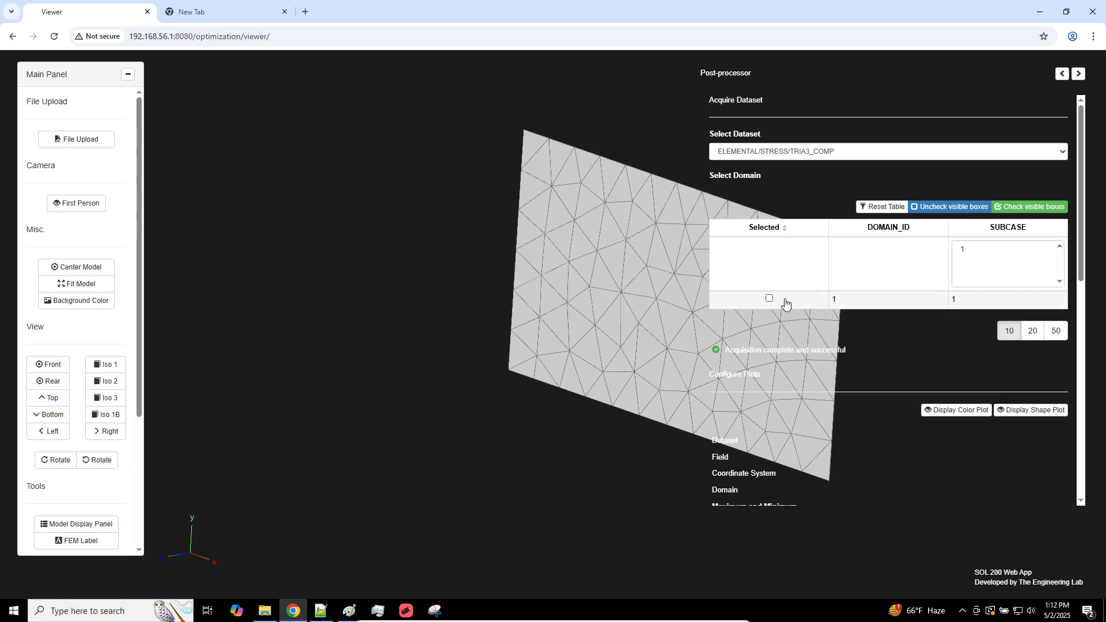
Plot the X1 - Normal-1 stress of layer 1 for subcase 1 and show the plate from the front
{"action": "left_click", "coordinate": [770, 299]}
{"action": "scroll", "coordinate": [874, 350], "scroll_direction": "down", "scroll_amount": 4}
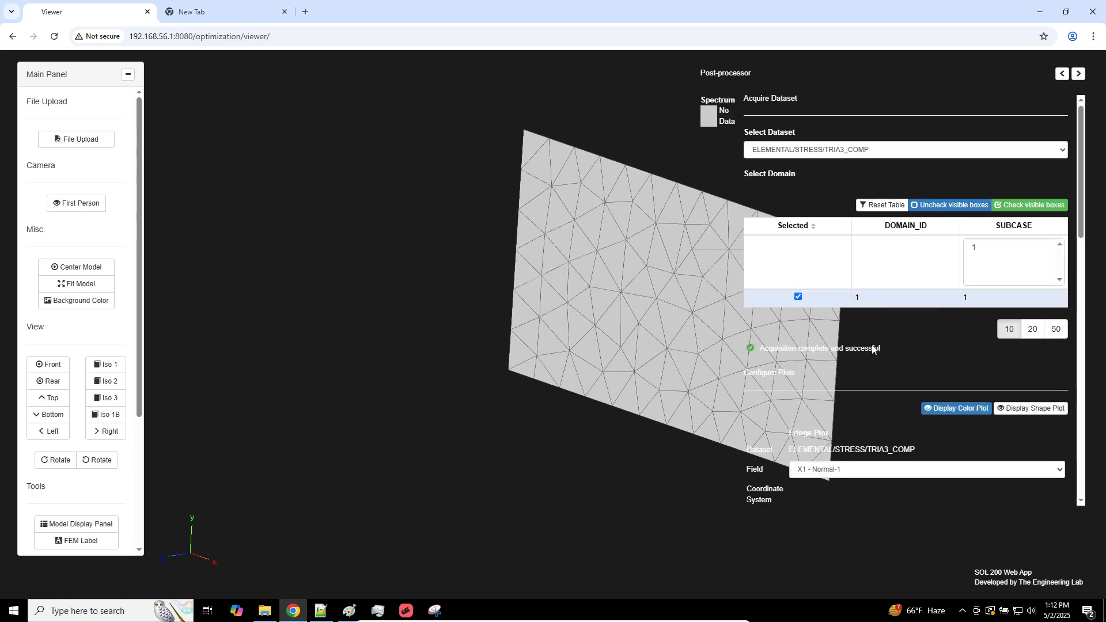
{"action": "left_click", "coordinate": [810, 293]}
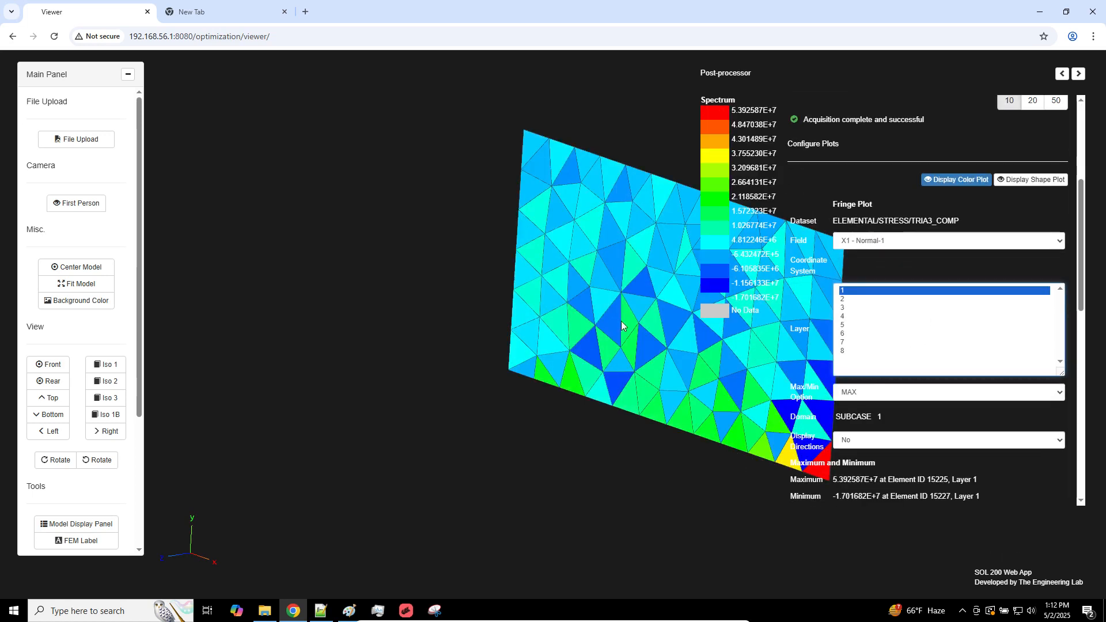
{"action": "left_click", "coordinate": [49, 364]}
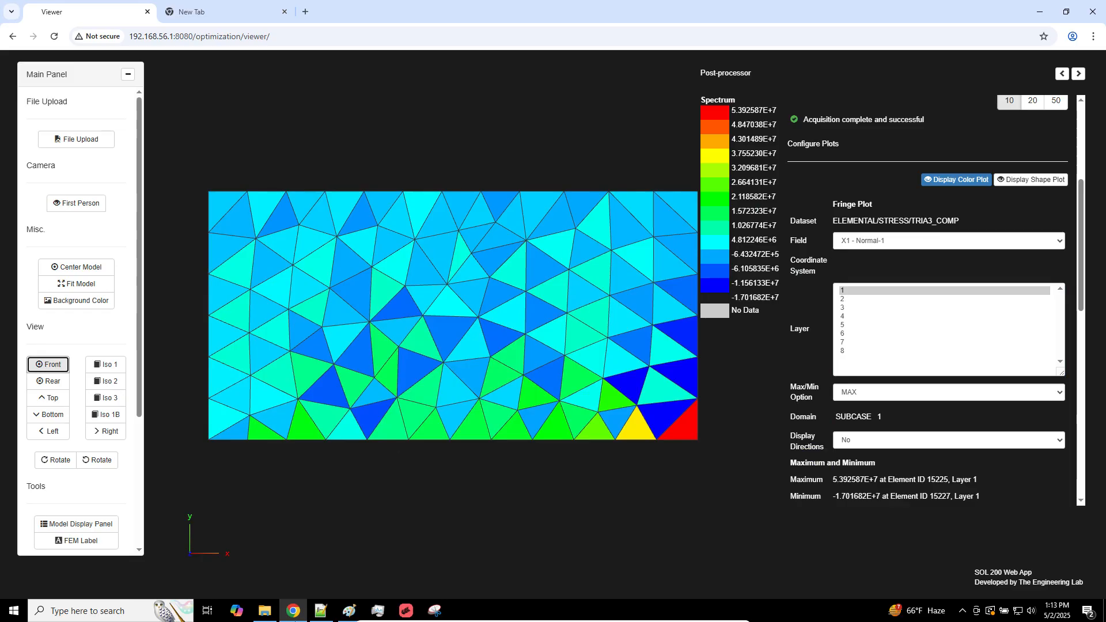
Open model_a.bdf in Notepad++ and examine the CTRIA3 element entries
{"action": "left_click", "coordinate": [321, 611]}
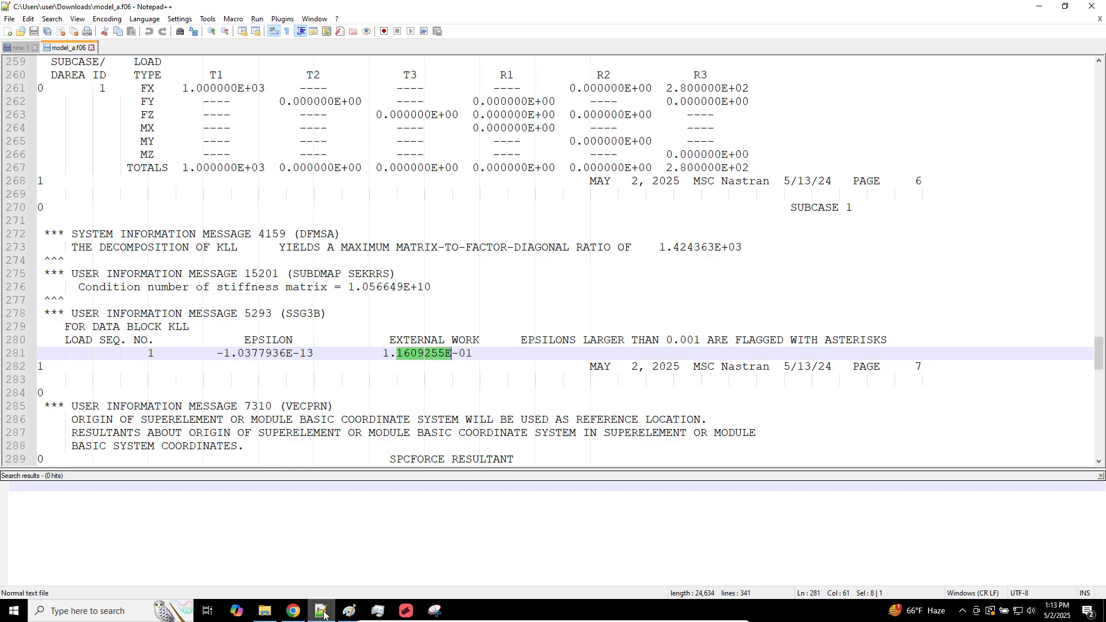
{"action": "left_click", "coordinate": [271, 609]}
{"action": "left_click_drag", "start_coordinate": [291, 174], "coordinate": [102, 193]}
{"action": "scroll", "coordinate": [250, 321], "scroll_direction": "down", "scroll_amount": 20}
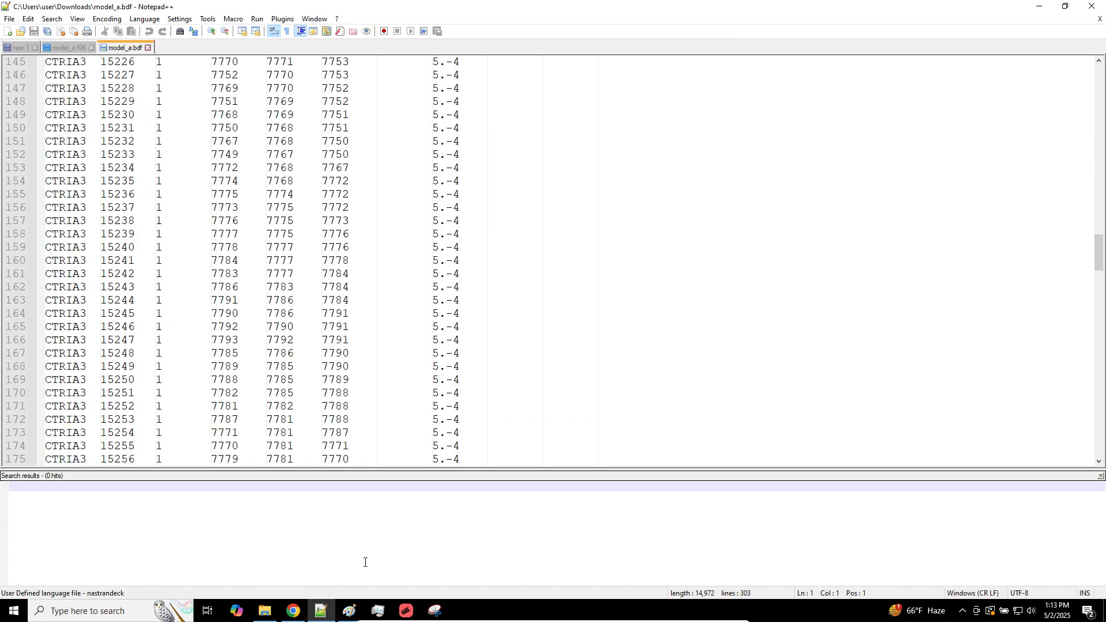
Switch back to the Viewer in Chrome and turn on the detail display of GPLY plies 1 to 8
{"action": "left_click", "coordinate": [293, 611]}
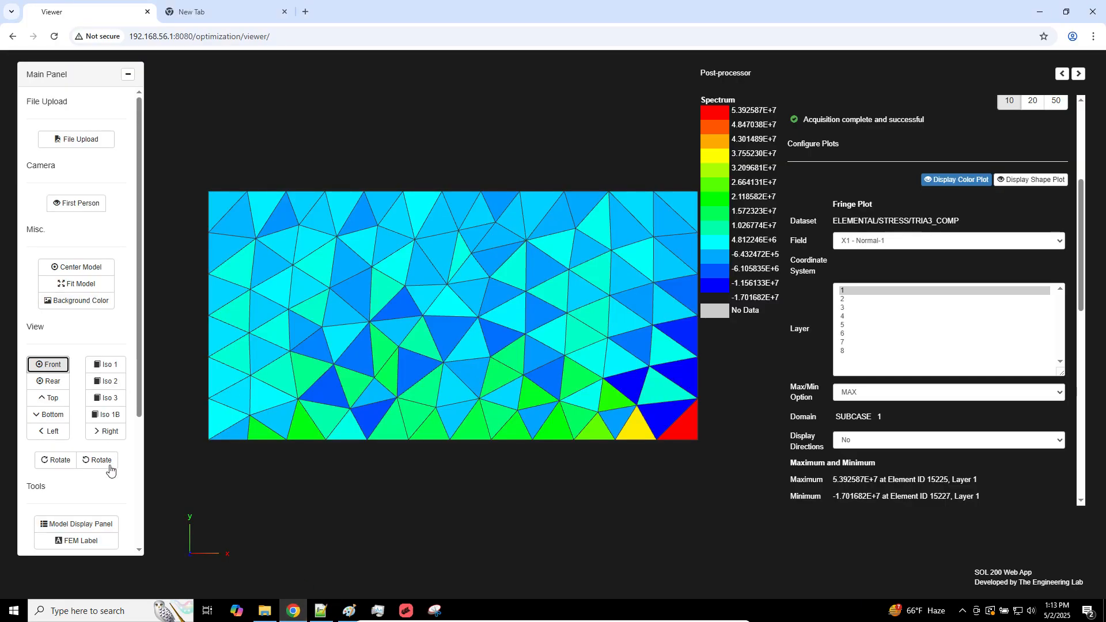
{"action": "left_click", "coordinate": [80, 524]}
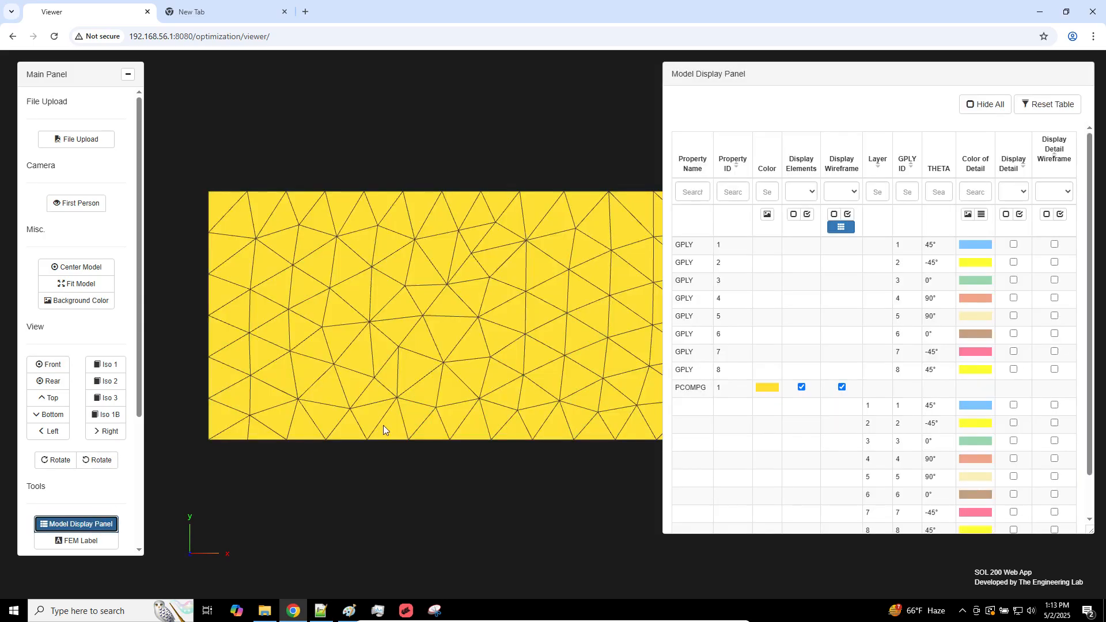
{"action": "left_click", "coordinate": [1014, 245]}
{"action": "left_click", "coordinate": [1014, 263]}
{"action": "left_click", "coordinate": [1014, 298]}
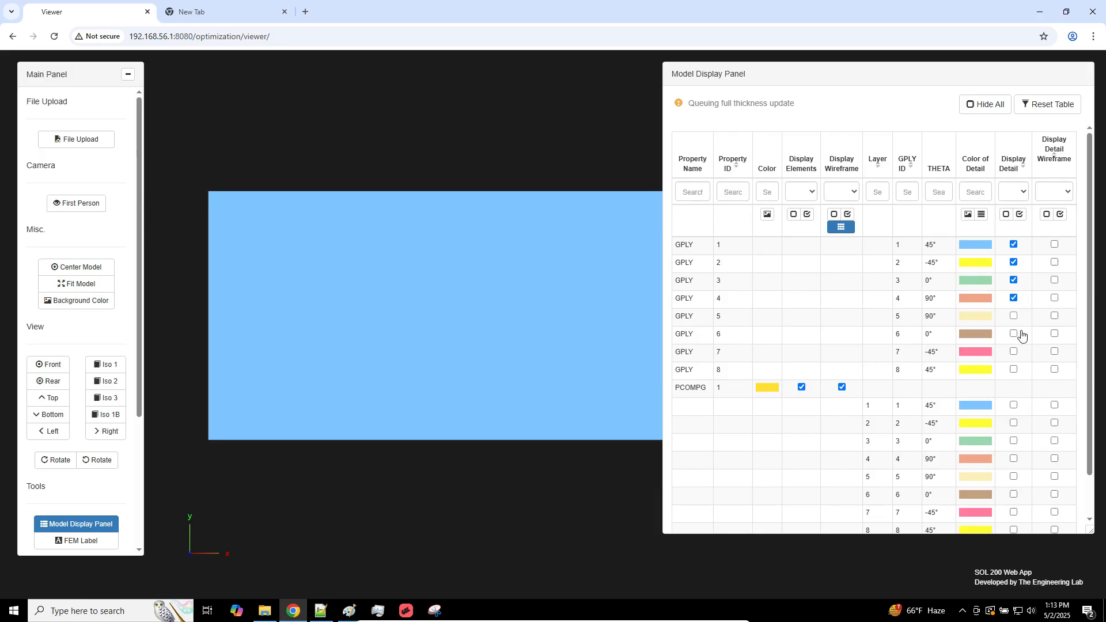
{"action": "left_click", "coordinate": [1014, 316]}
{"action": "left_click", "coordinate": [1014, 333]}
{"action": "left_click", "coordinate": [1014, 351]}
{"action": "left_click", "coordinate": [1014, 369]}
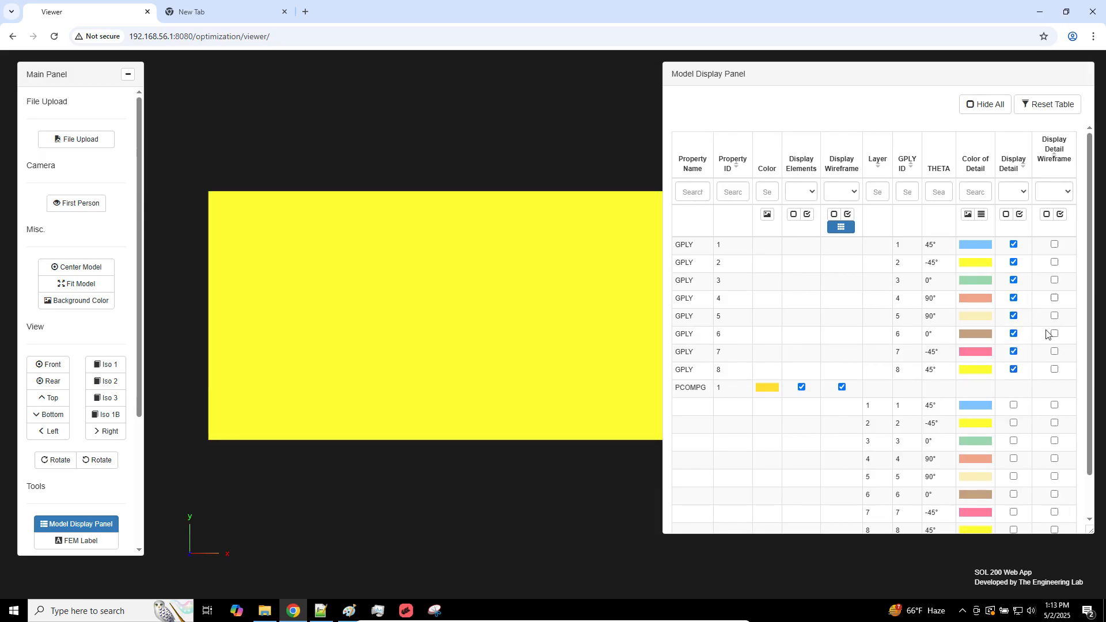
Turn on the detail wireframe display for GPLY plies 1 to 8
{"action": "left_click", "coordinate": [1054, 369]}
{"action": "left_click", "coordinate": [1054, 352]}
{"action": "left_click", "coordinate": [1054, 334]}
{"action": "left_click", "coordinate": [1053, 316]}
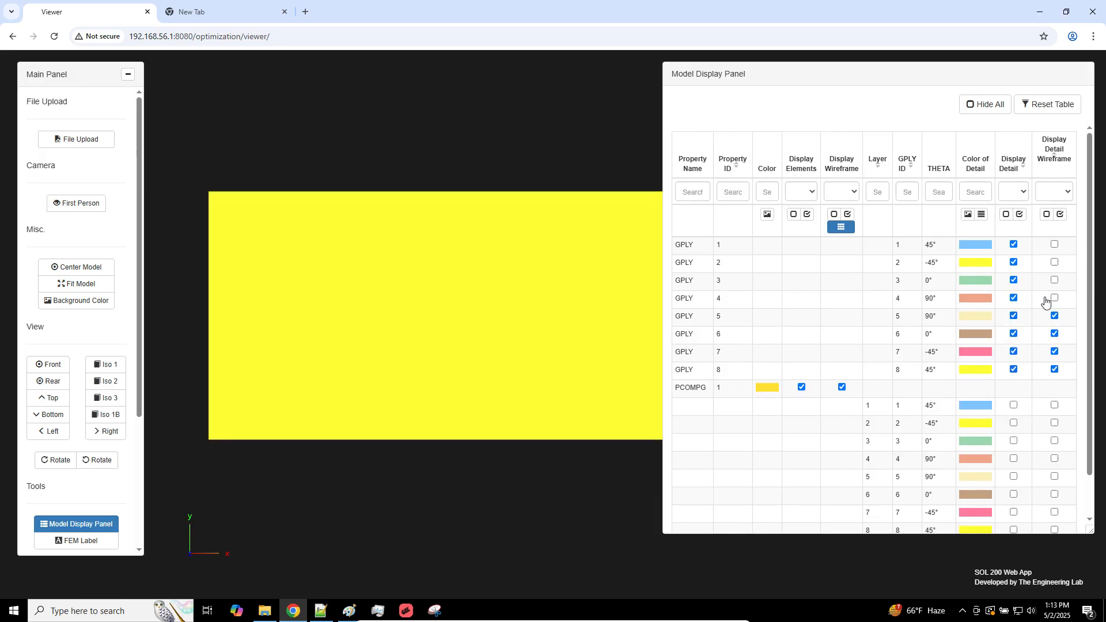
{"action": "left_click", "coordinate": [1054, 298]}
{"action": "left_click", "coordinate": [1054, 280]}
{"action": "left_click", "coordinate": [1054, 262]}
{"action": "left_click", "coordinate": [1054, 245]}
Change the background to white and color the plies by their THETA angle, viewing the stack at the plate's edge
{"action": "left_click", "coordinate": [75, 305]}
{"action": "left_click_drag", "start_coordinate": [371, 390], "coordinate": [991, 297]}
{"action": "scroll", "coordinate": [460, 316], "scroll_direction": "up", "scroll_amount": 10}
{"action": "left_click", "coordinate": [982, 217]}
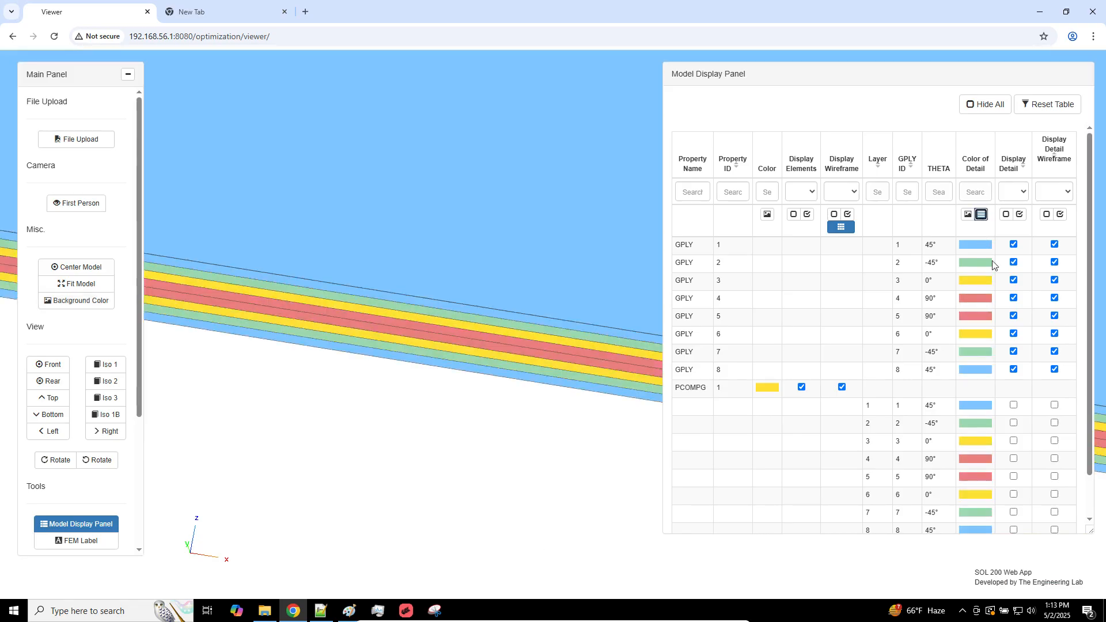
{"action": "left_click_drag", "start_coordinate": [1087, 248], "coordinate": [1090, 356]}
{"action": "scroll", "coordinate": [459, 348], "scroll_direction": "up", "scroll_amount": 2}
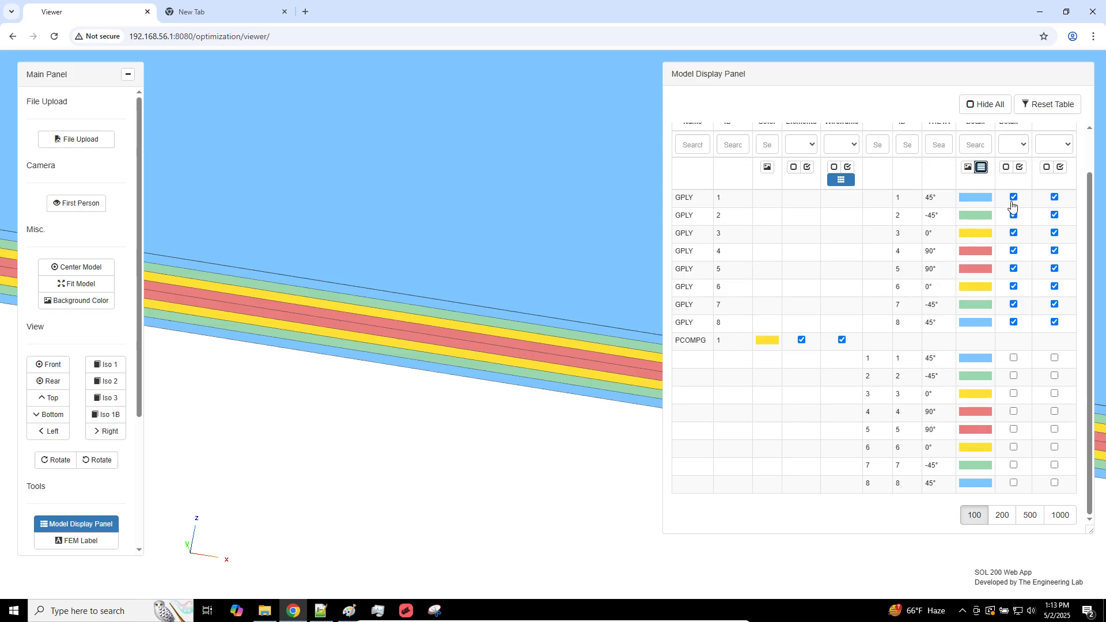
Show the detail and wireframe of only GPLY 3, and fit the plate in the front view
{"action": "left_click", "coordinate": [1006, 167]}
{"action": "left_click", "coordinate": [1047, 167]}
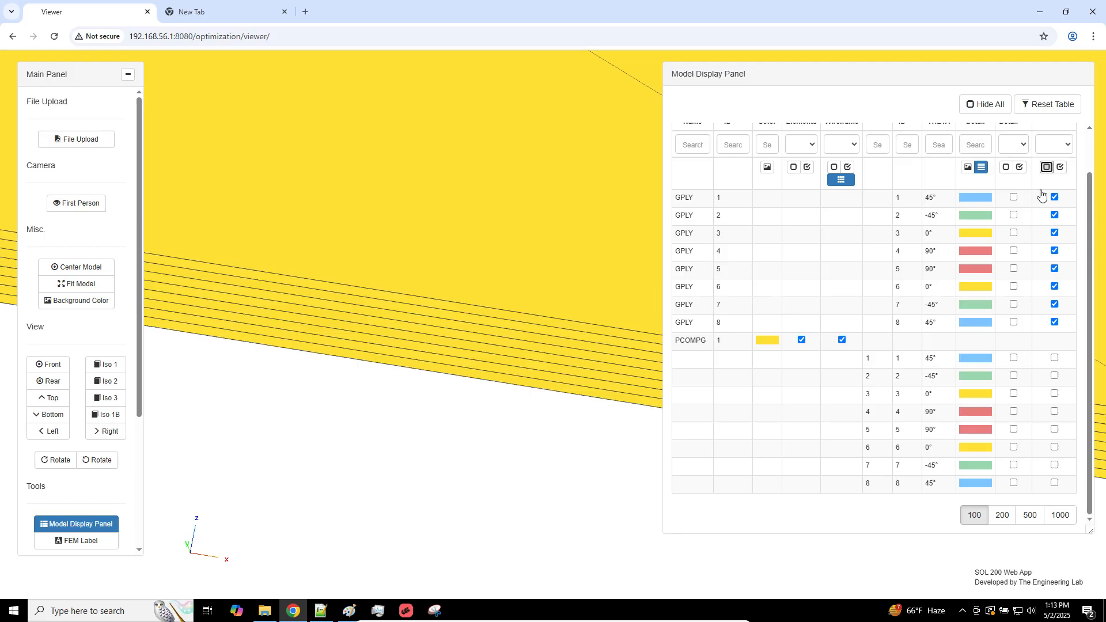
{"action": "left_click", "coordinate": [1014, 233]}
{"action": "left_click", "coordinate": [1055, 233]}
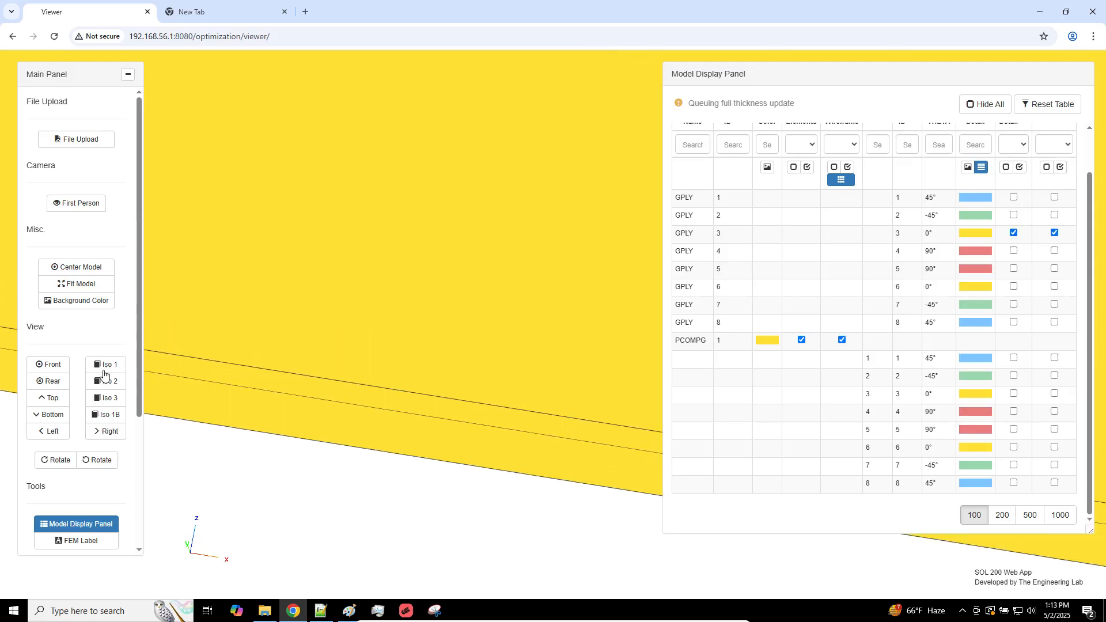
{"action": "left_click", "coordinate": [49, 365]}
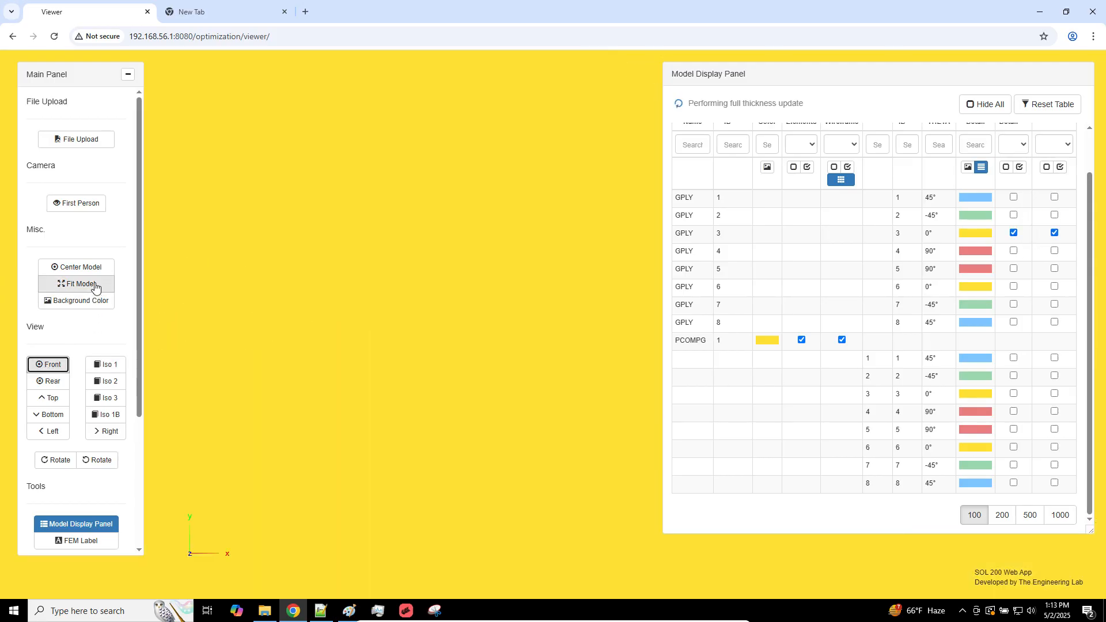
{"action": "left_click", "coordinate": [81, 284]}
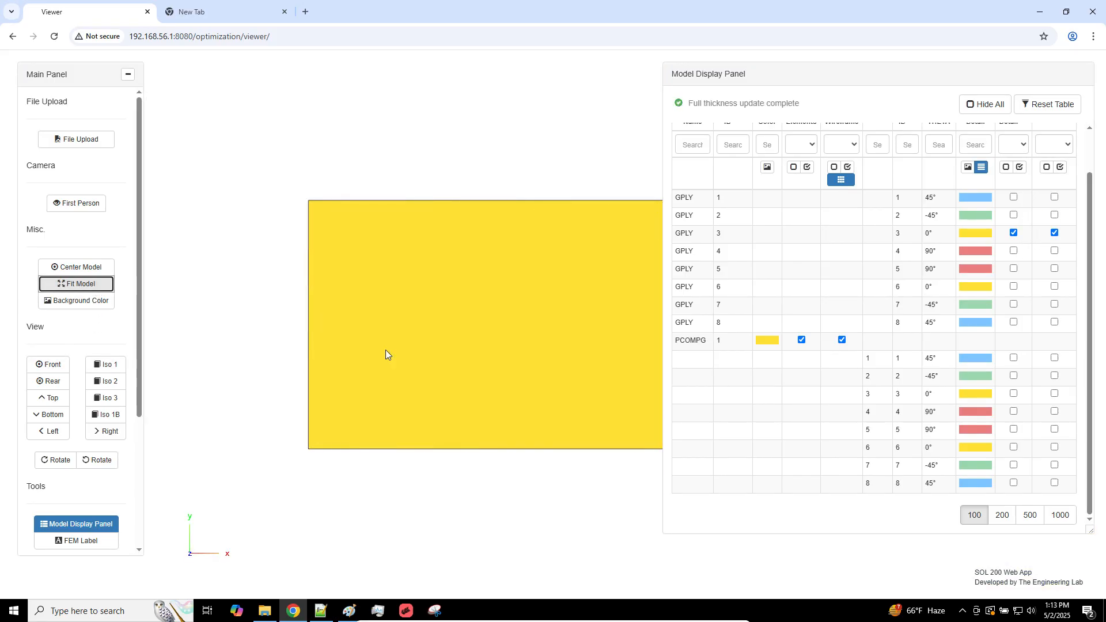
Hide the detail and wireframe of GPLY 3 and return to the stress results in the post-processor
{"action": "left_click", "coordinate": [1015, 233]}
{"action": "left_click", "coordinate": [1055, 233]}
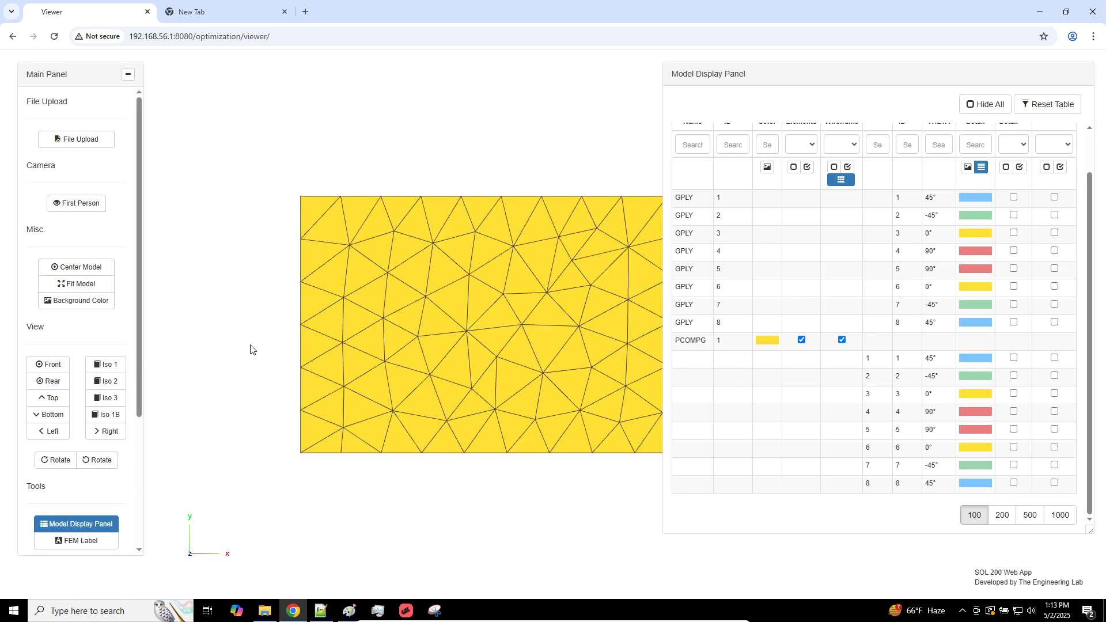
{"action": "scroll", "coordinate": [101, 496], "scroll_direction": "down", "scroll_amount": 2}
{"action": "left_click", "coordinate": [96, 489]}
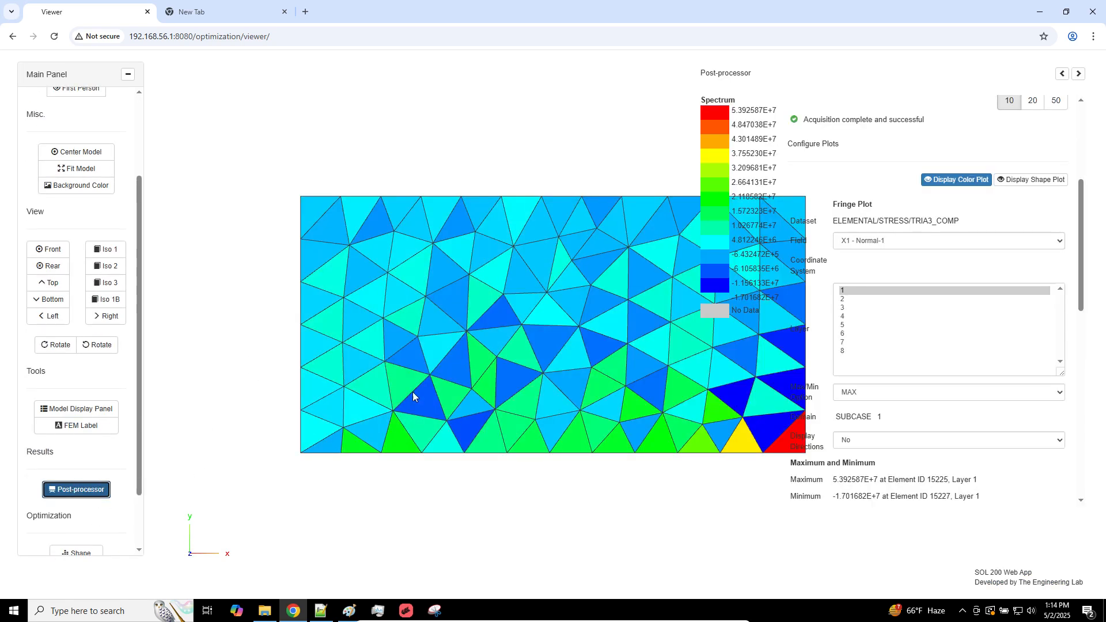
Plot the X1 - Normal-1 stress of layer 3 with the element directions displayed, and inspect the axes up close
{"action": "left_click", "coordinate": [866, 308]}
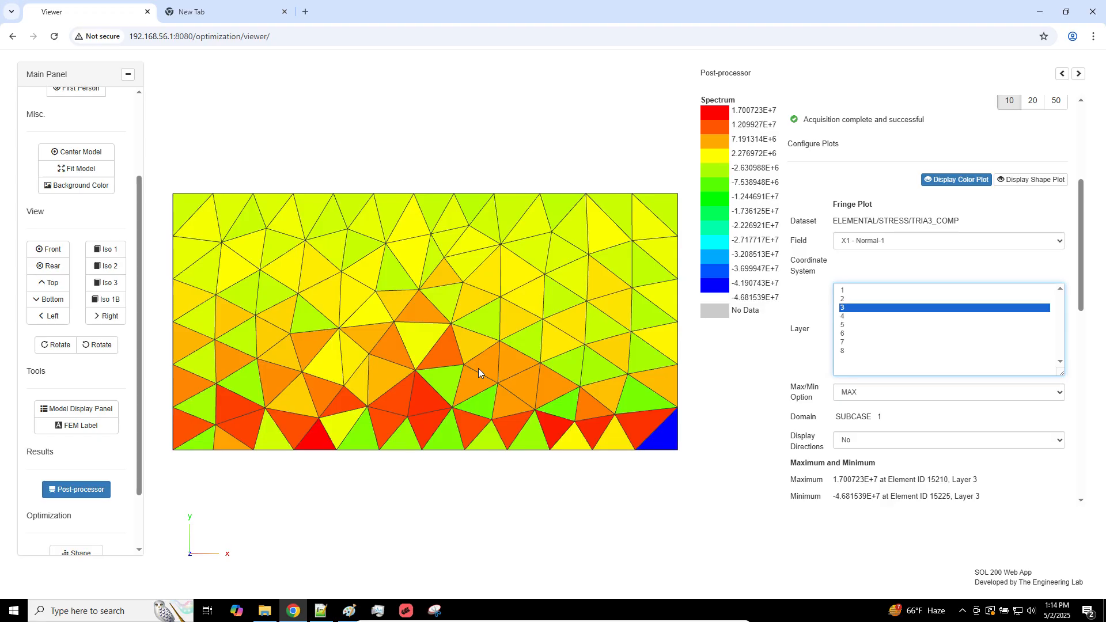
{"action": "left_click", "coordinate": [872, 442]}
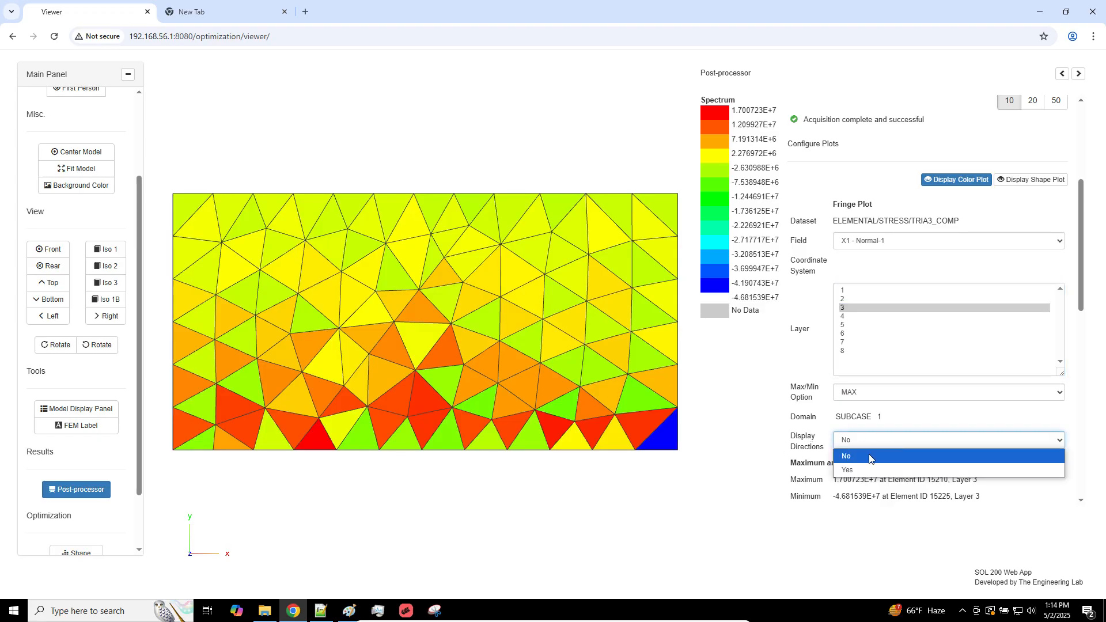
{"action": "left_click", "coordinate": [863, 471]}
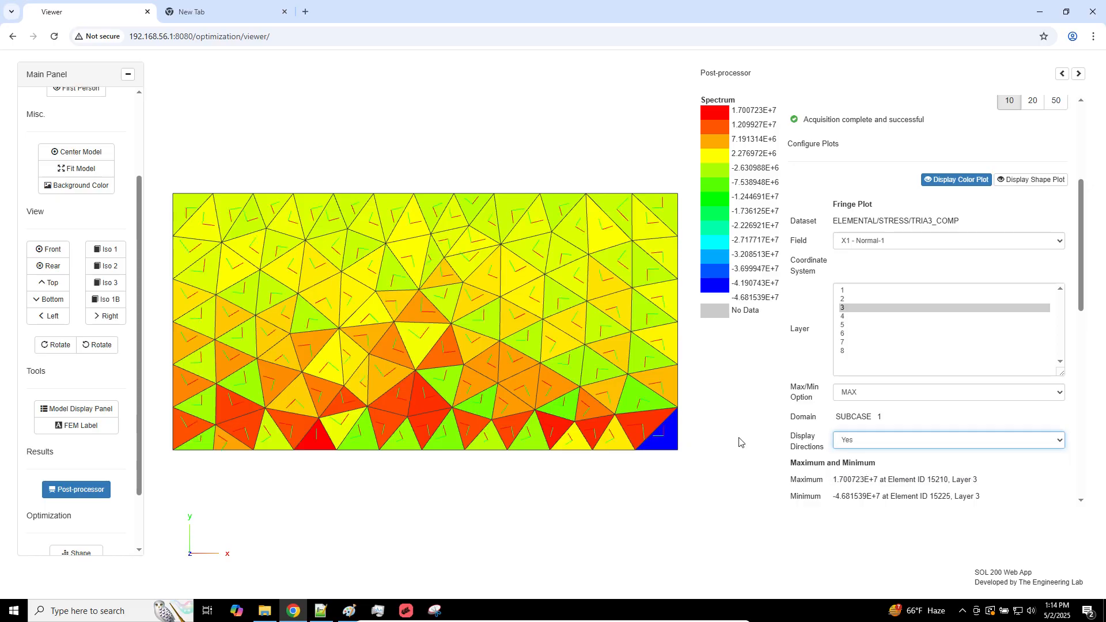
{"action": "scroll", "coordinate": [590, 410], "scroll_direction": "up", "scroll_amount": 3}
{"action": "scroll", "coordinate": [509, 403], "scroll_direction": "up", "scroll_amount": 5}
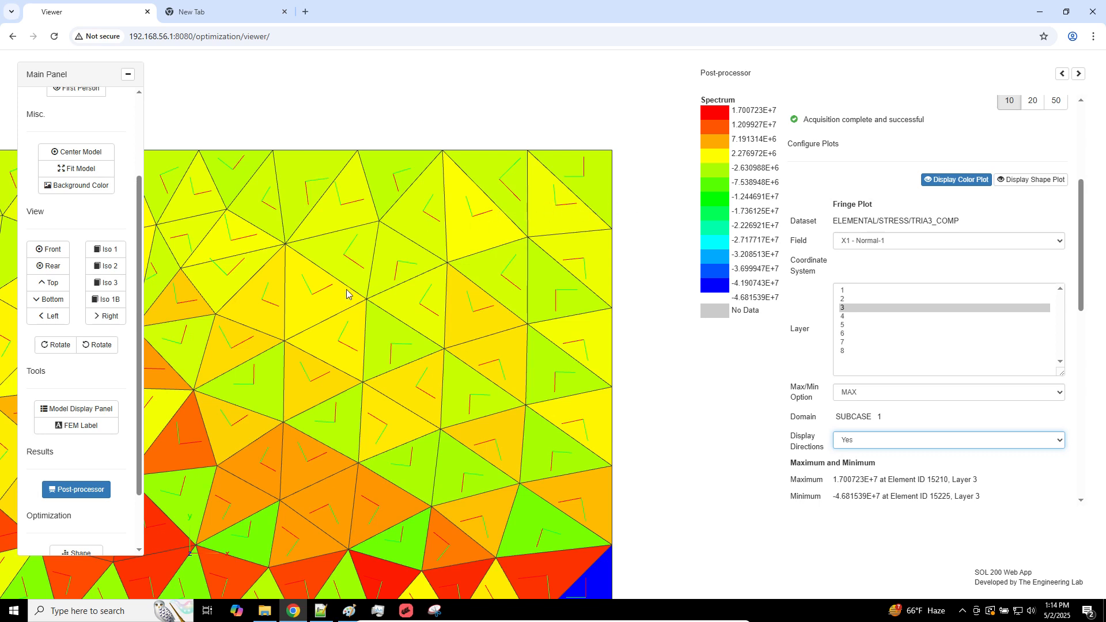
{"action": "right_click_drag", "start_coordinate": [347, 289], "coordinate": [449, 211]}
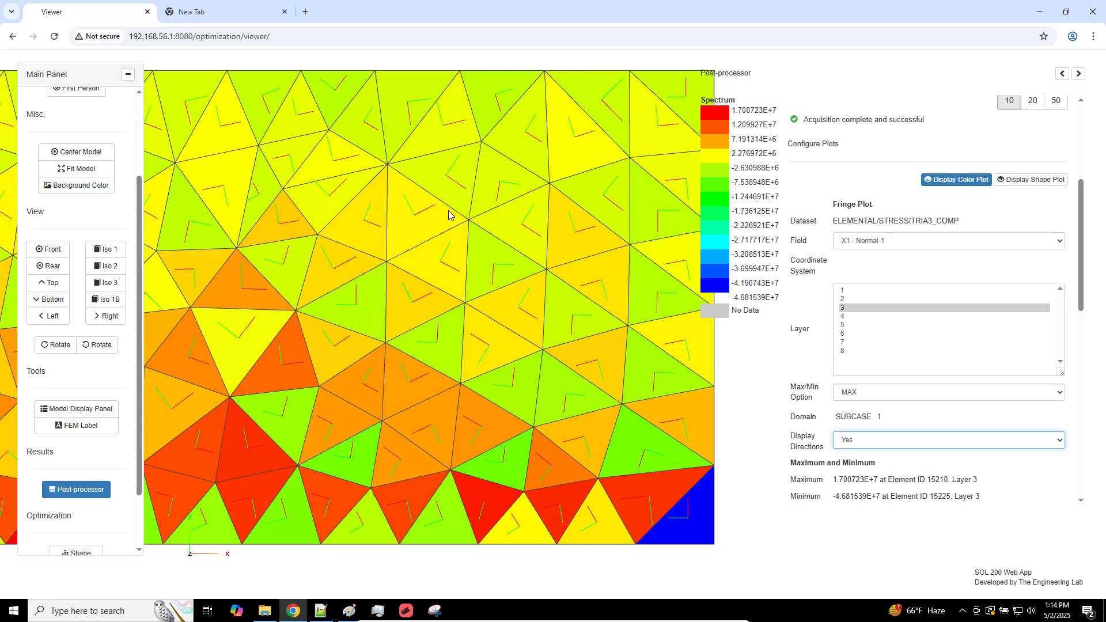
{"action": "right_click_drag", "start_coordinate": [509, 141], "coordinate": [449, 272]}
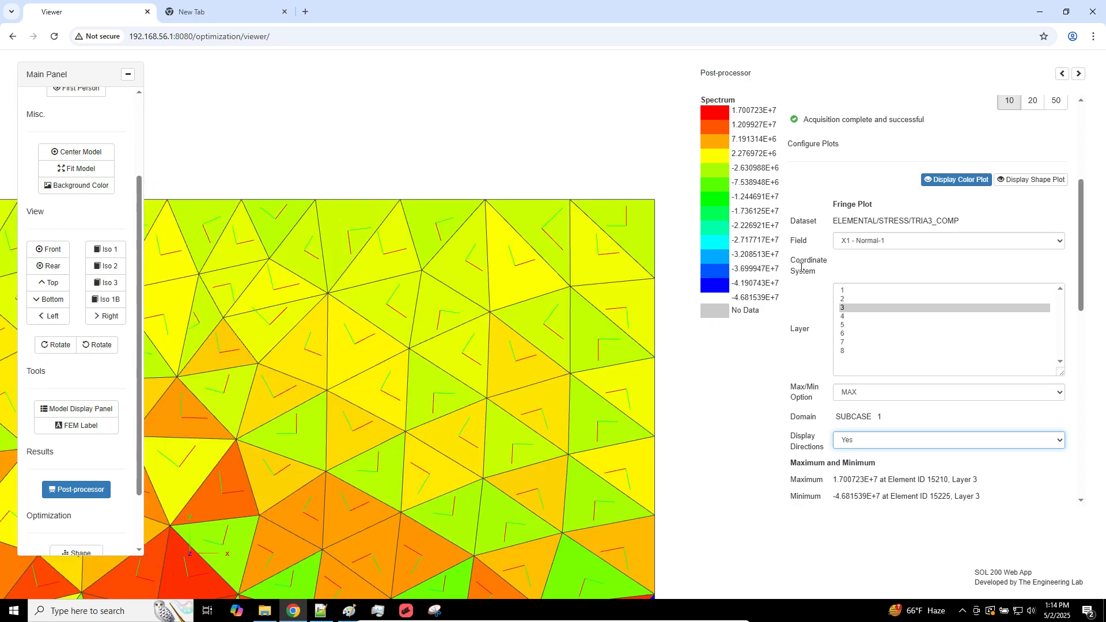
Compare the stress plots and element directions of layers 1, 2, 3, 4 and 5 in turn
{"action": "left_click", "coordinate": [853, 291]}
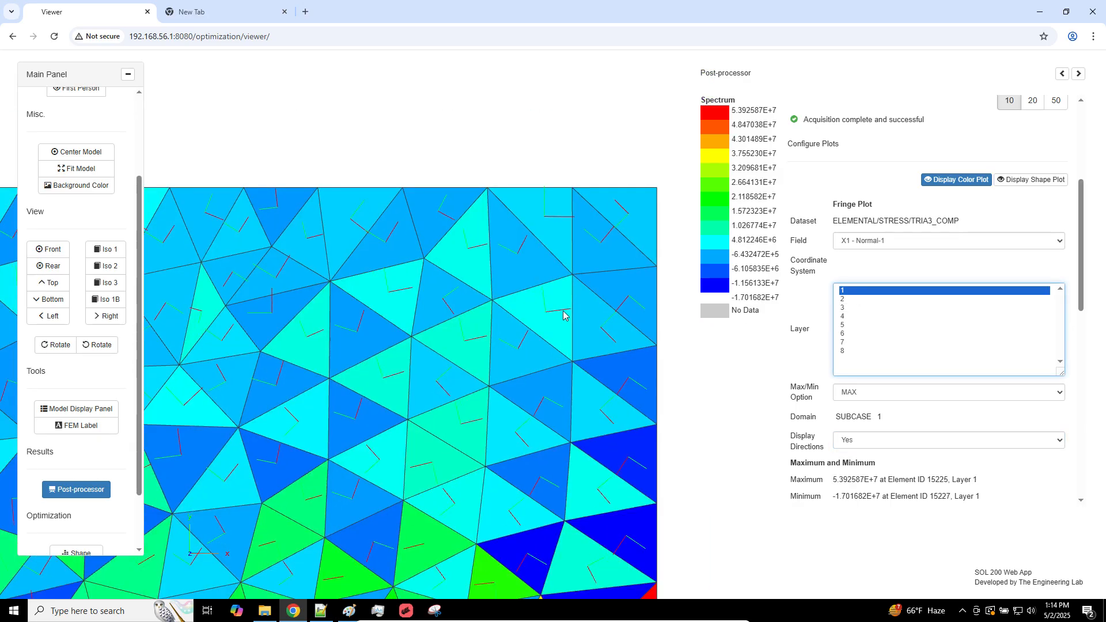
{"action": "left_click", "coordinate": [845, 300]}
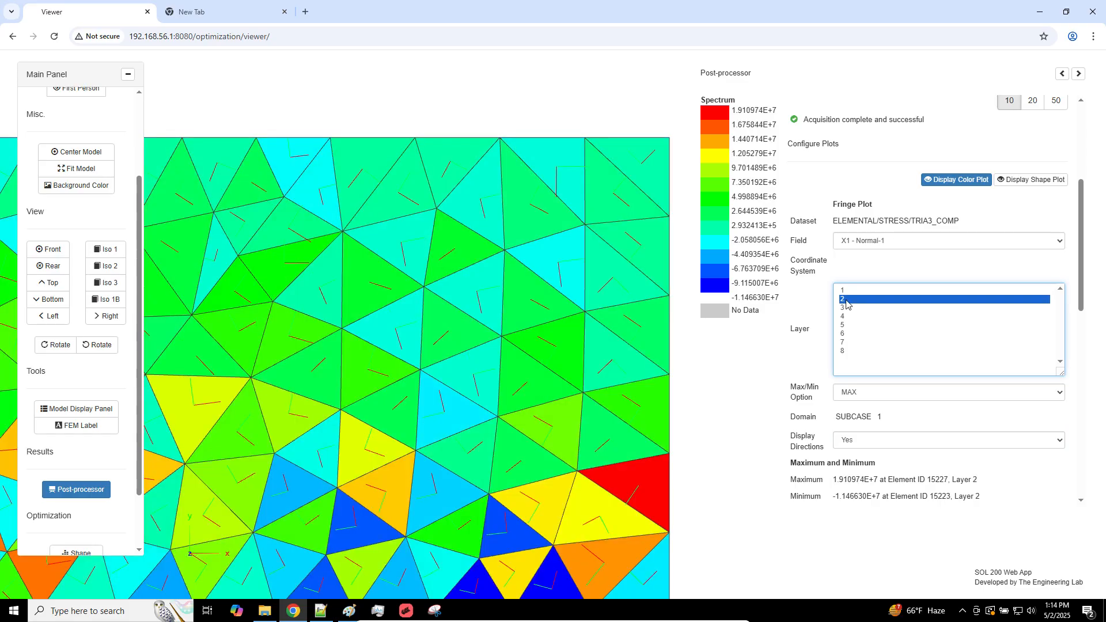
{"action": "left_click", "coordinate": [851, 308]}
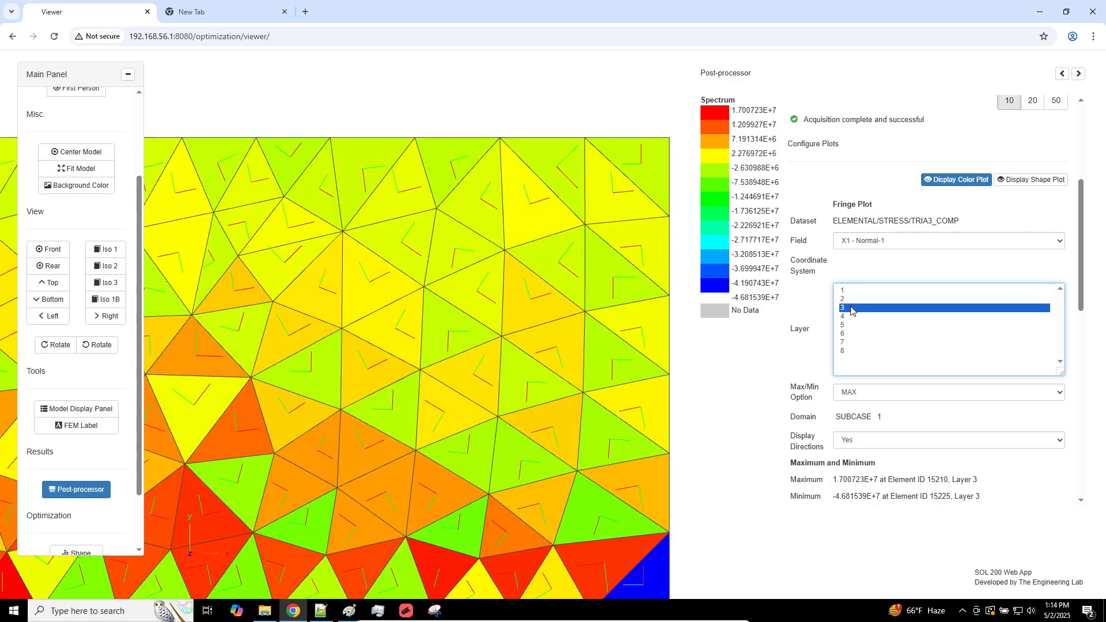
{"action": "left_click", "coordinate": [851, 317]}
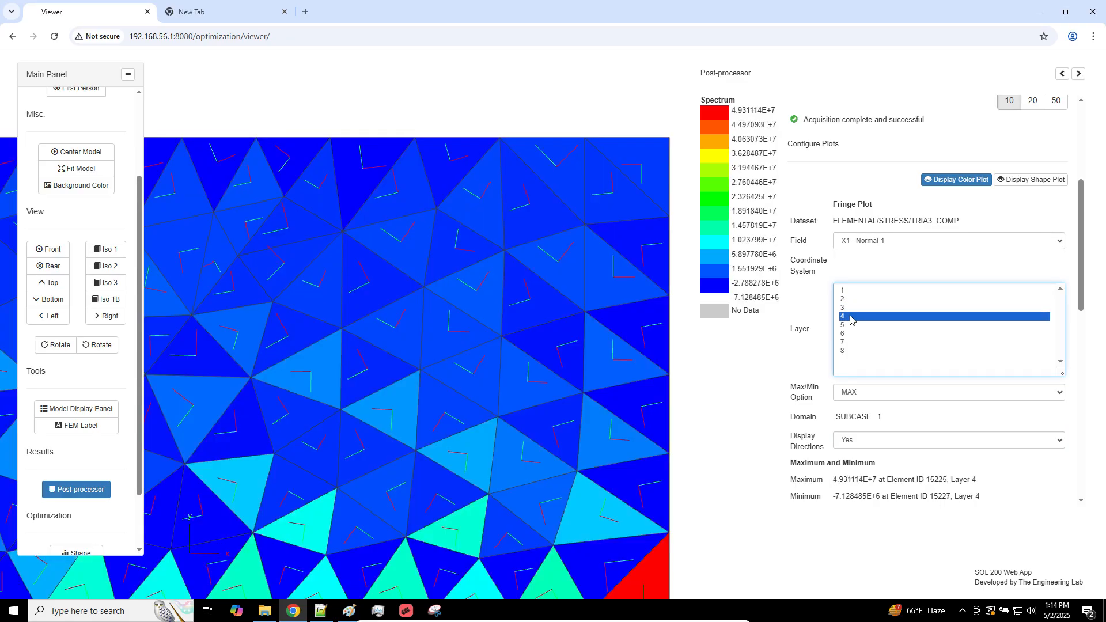
{"action": "left_click", "coordinate": [845, 325]}
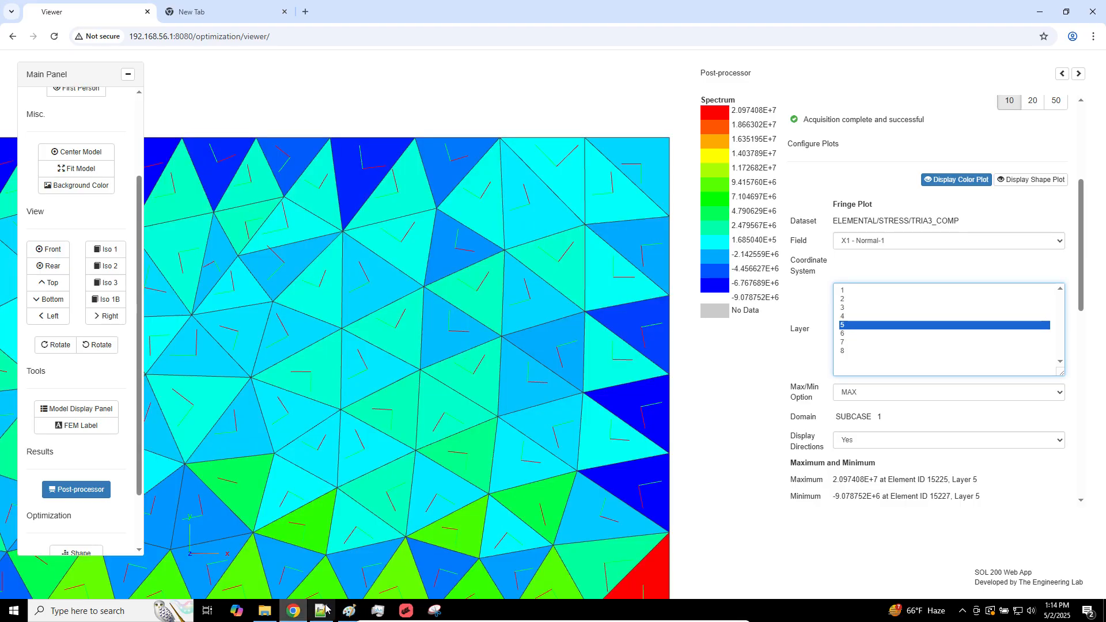
Review the material axes sketch in Paint and the Material Coordinate System notes in Notepad++
{"action": "left_click", "coordinate": [349, 611]}
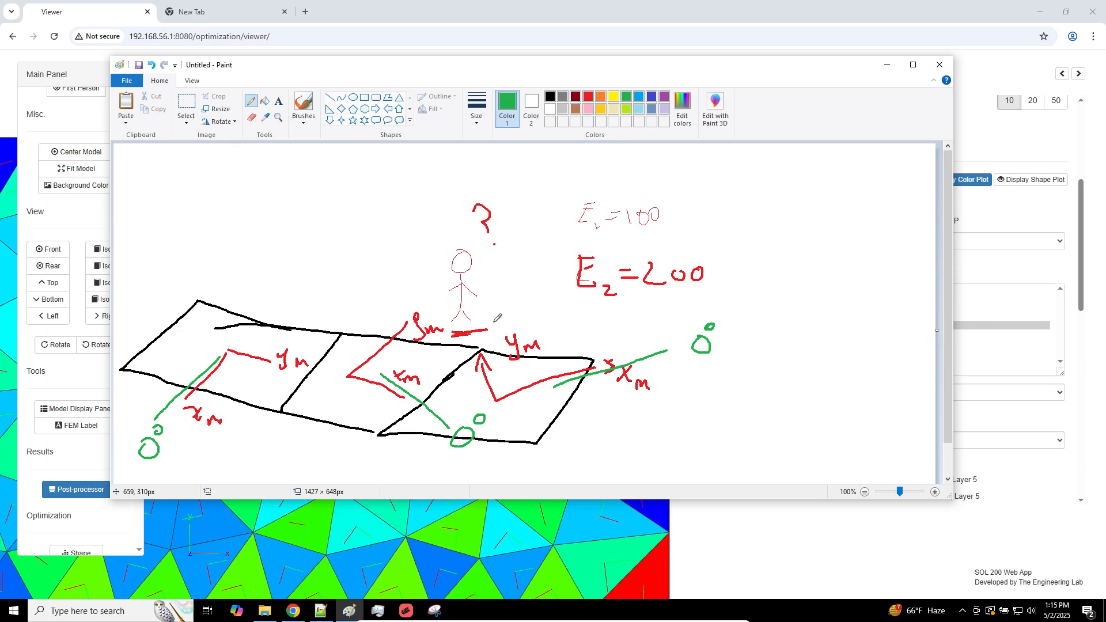
{"action": "left_click", "coordinate": [459, 537]}
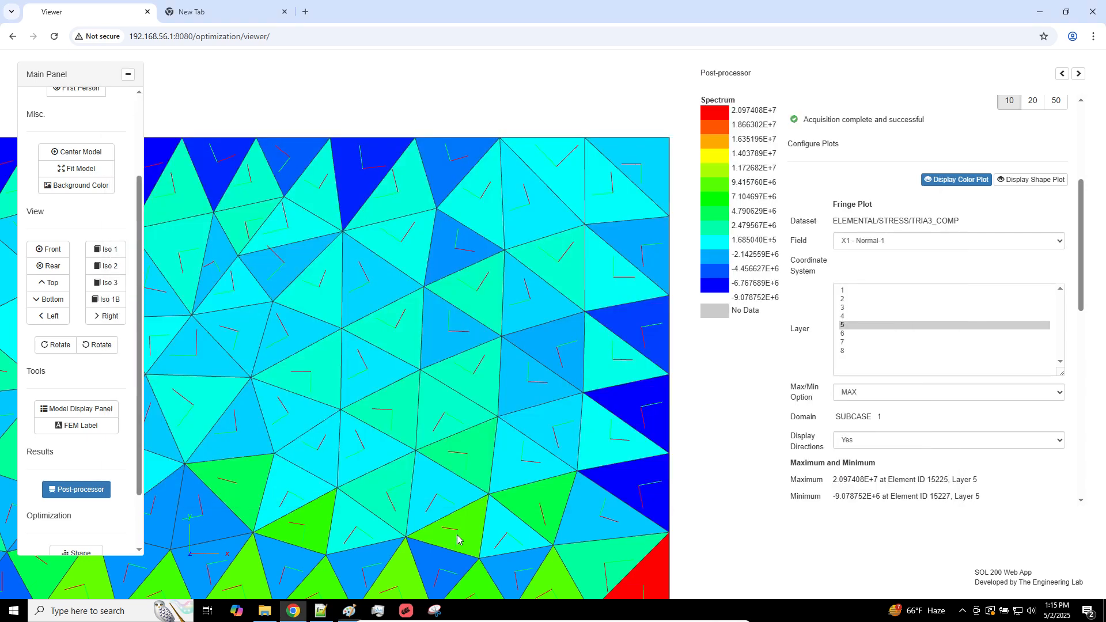
{"action": "left_click", "coordinate": [320, 611]}
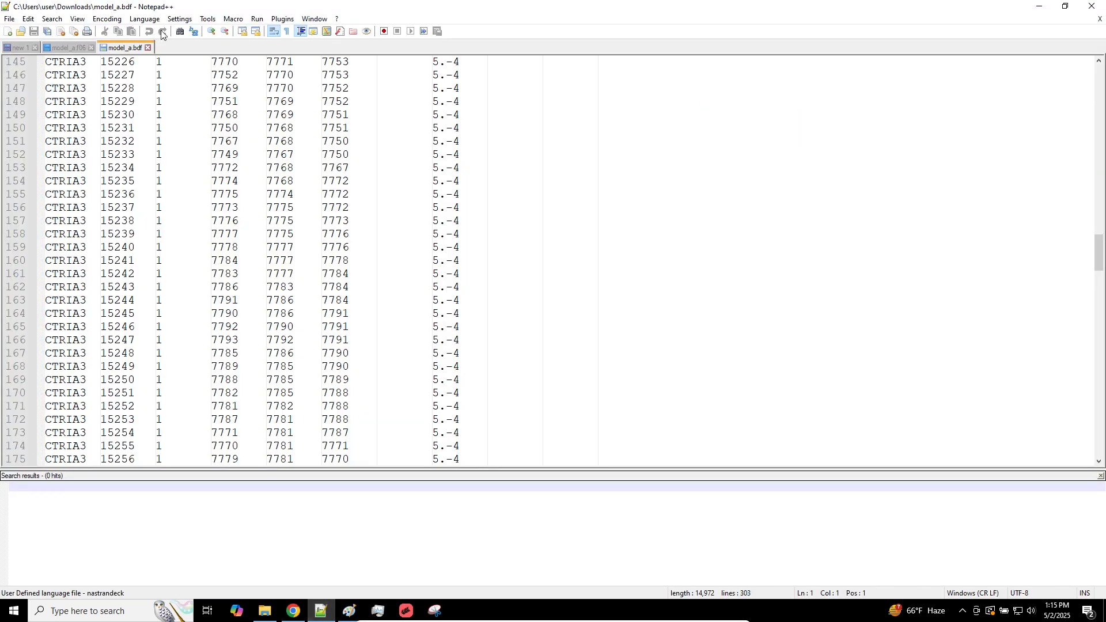
{"action": "left_click", "coordinate": [17, 48]}
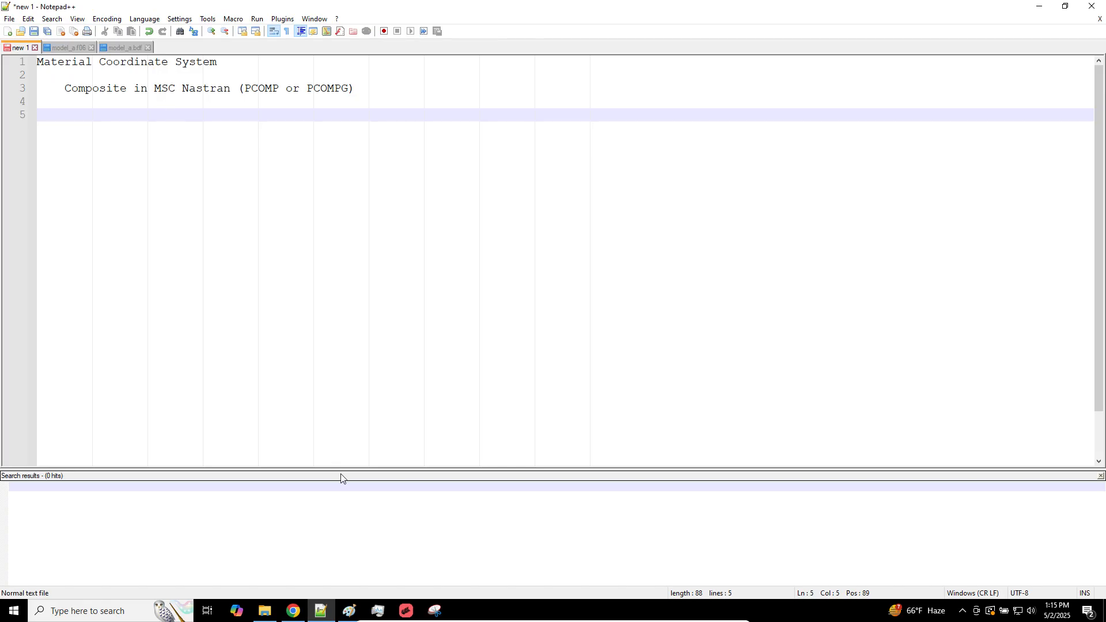
Switch to MSC Apex and reposition the meshed plate in view
{"action": "left_click", "coordinate": [406, 611]}
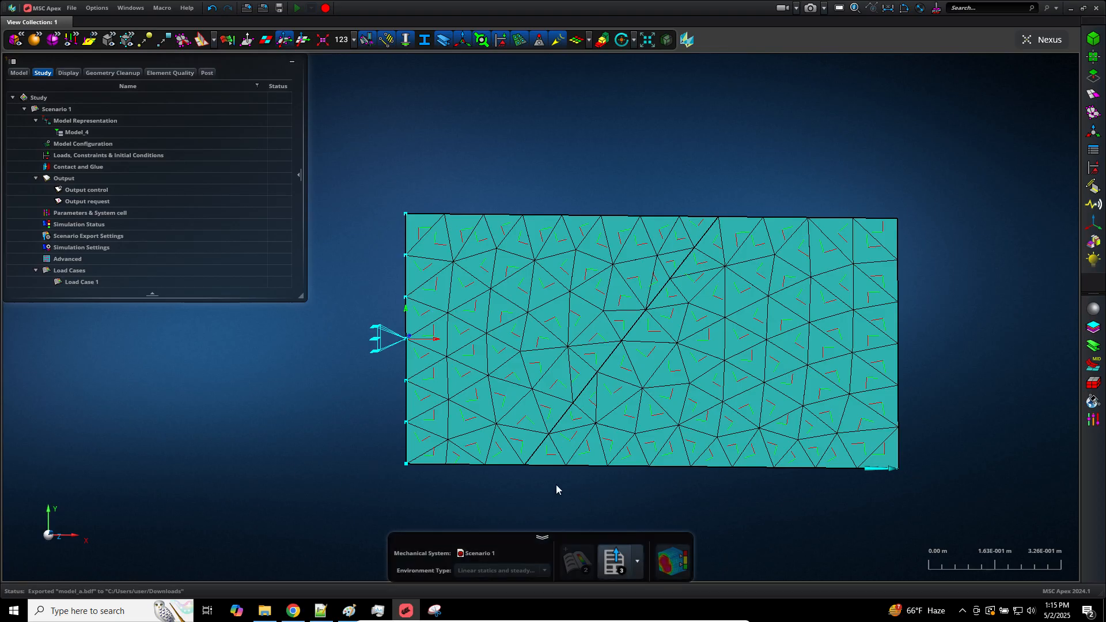
{"action": "right_click_drag", "start_coordinate": [933, 282], "coordinate": [902, 268]}
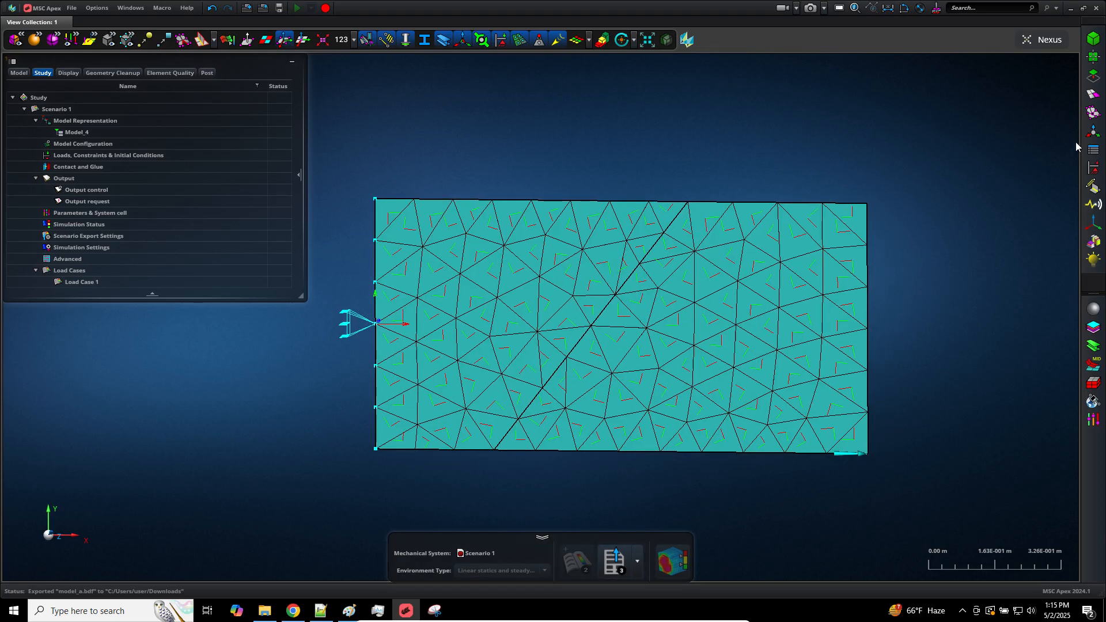
{"action": "left_click", "coordinate": [1094, 132]}
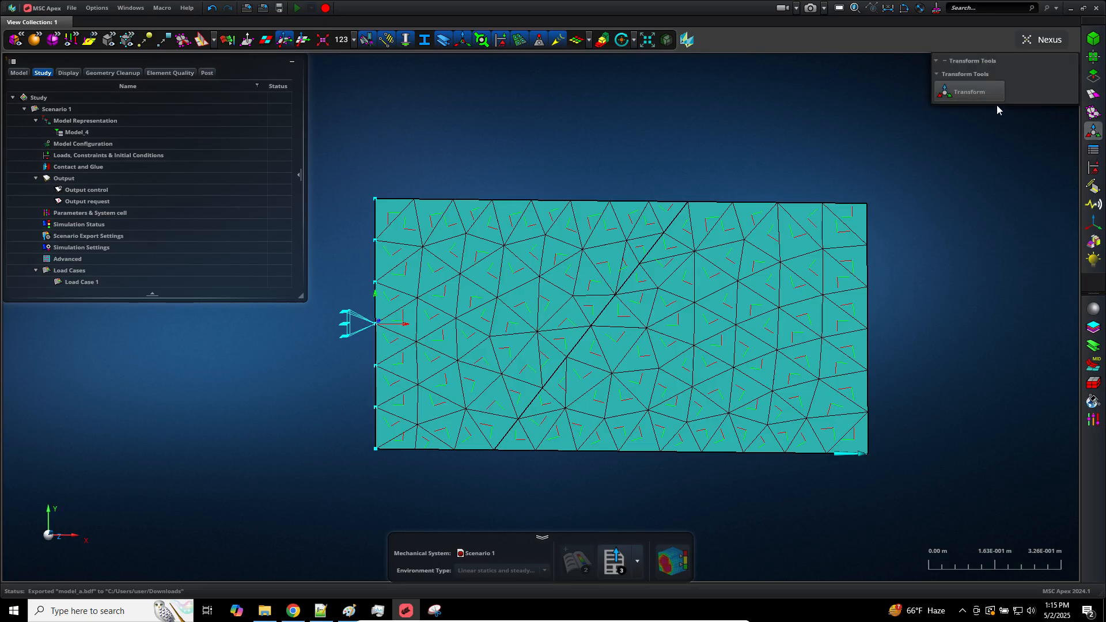
{"action": "left_click", "coordinate": [984, 93]}
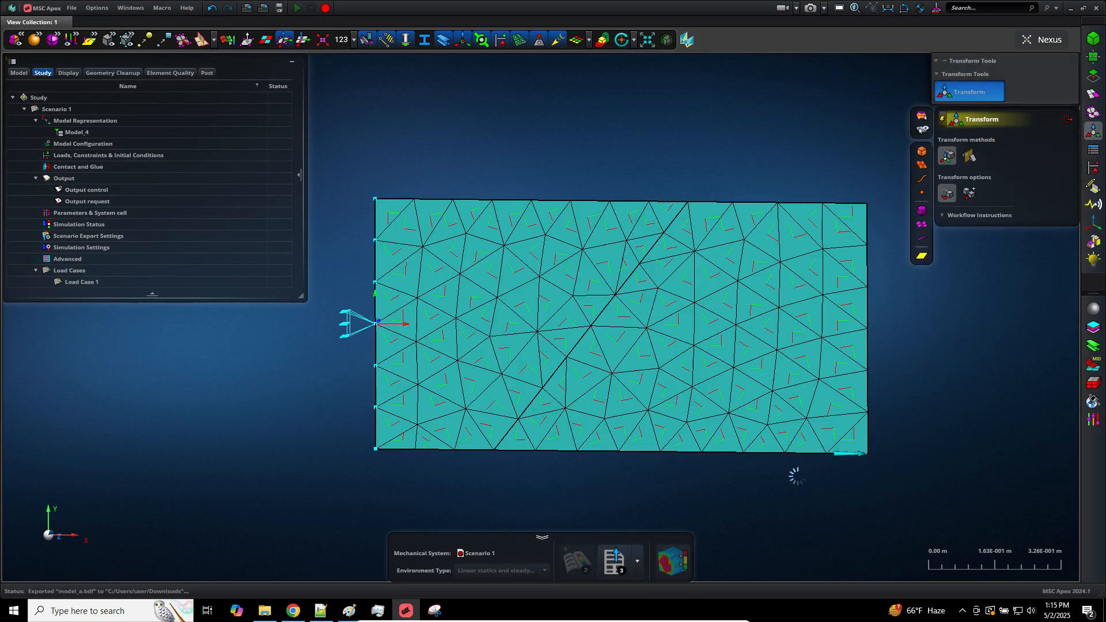
{"action": "right_click_drag", "start_coordinate": [787, 480], "coordinate": [688, 452]}
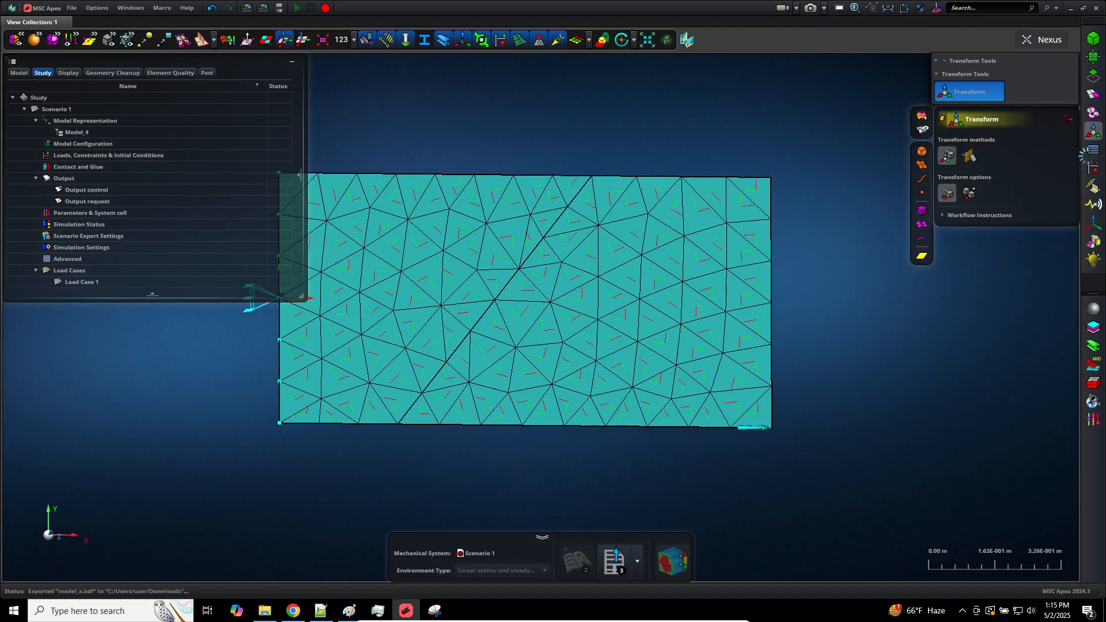
Start defining a new coordinate system and turn off the display of the element coordinate systems
{"action": "left_click", "coordinate": [1093, 224]}
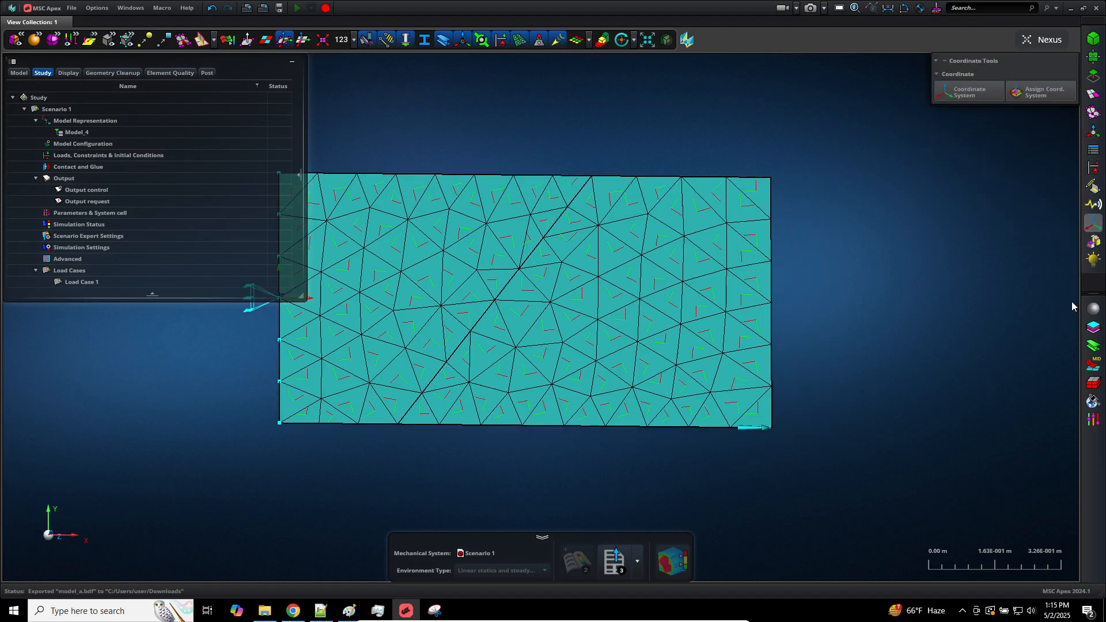
{"action": "left_click", "coordinate": [969, 99]}
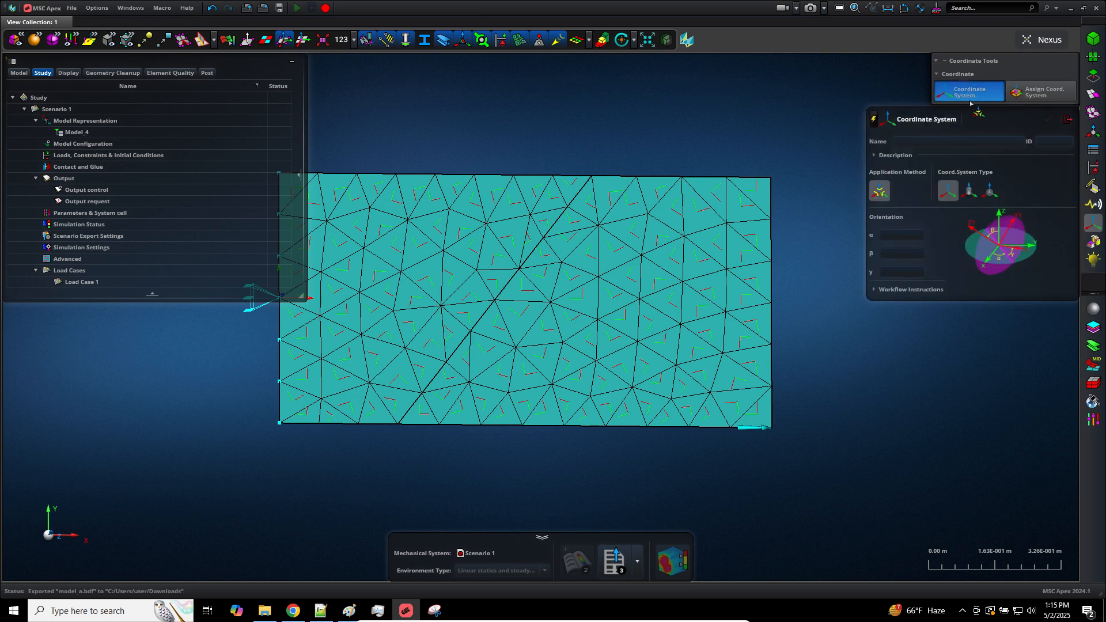
{"action": "left_click", "coordinate": [284, 39]}
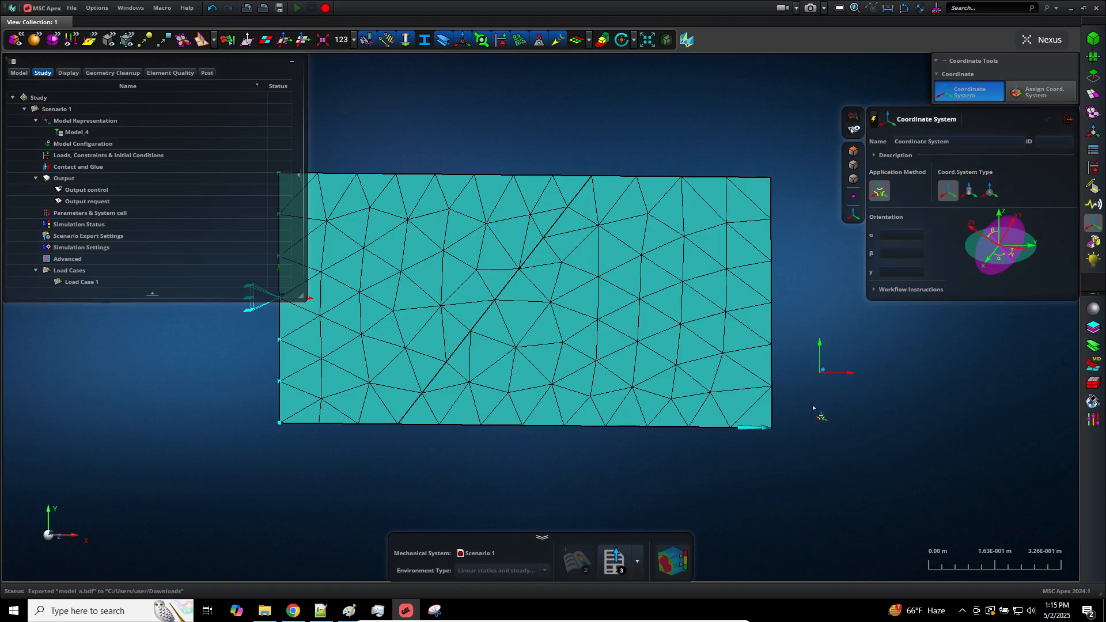
{"action": "left_click", "coordinate": [912, 240]}
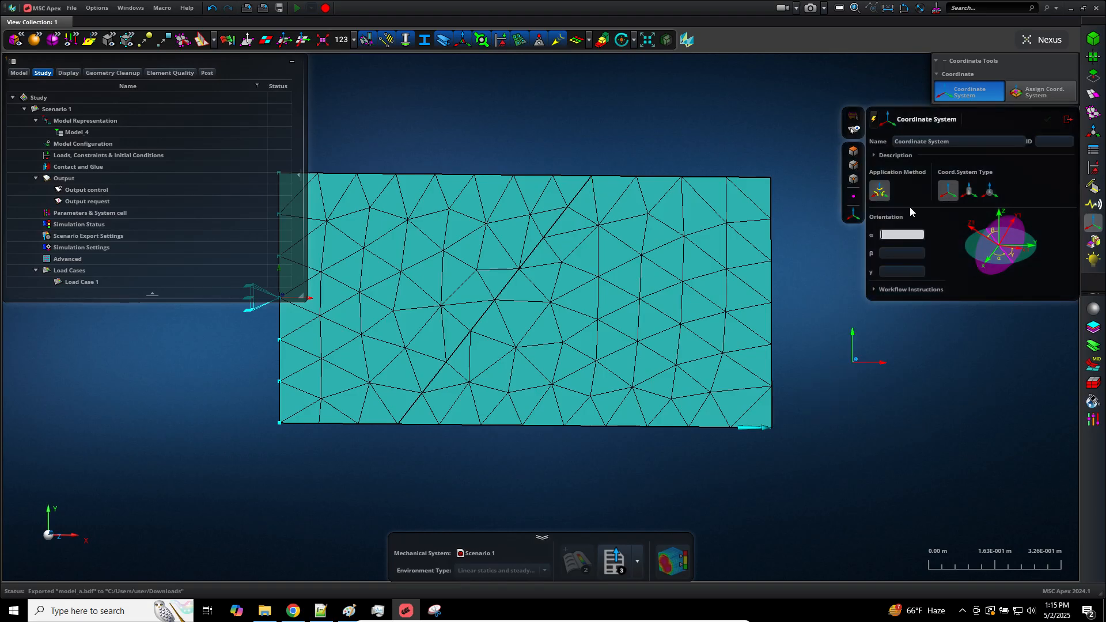
Create a Cartesian coordinate system below the plate with its origin at 0, -1, 0 m
{"action": "right_click", "coordinate": [862, 358]}
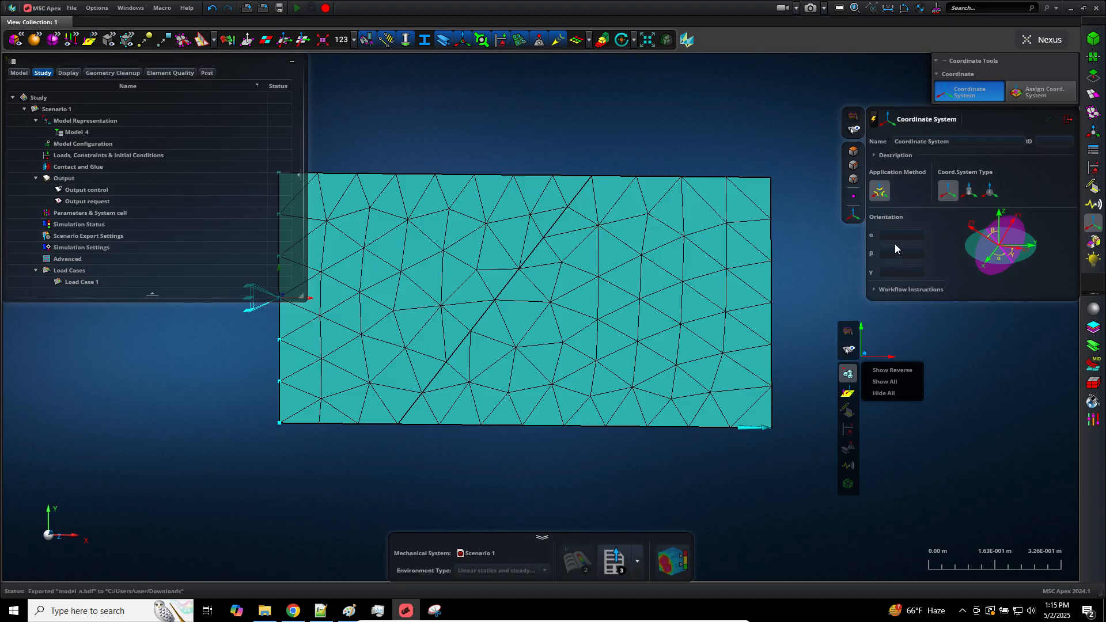
{"action": "left_click", "coordinate": [919, 326]}
{"action": "middle_click_drag", "start_coordinate": [903, 338], "coordinate": [784, 352]}
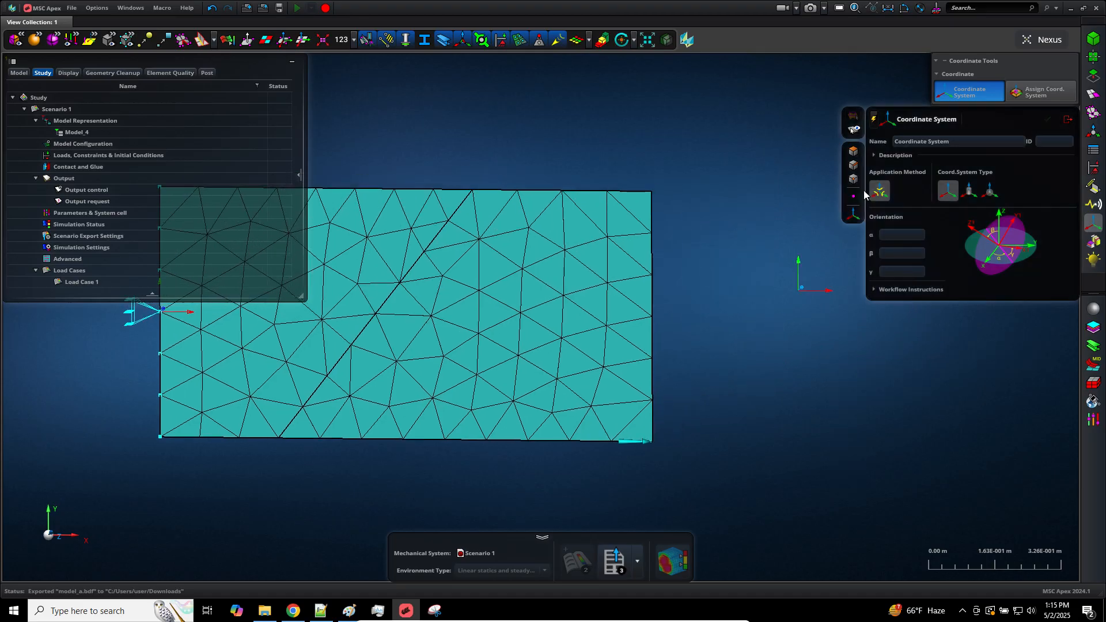
{"action": "middle_click_drag", "start_coordinate": [772, 301], "coordinate": [727, 300]}
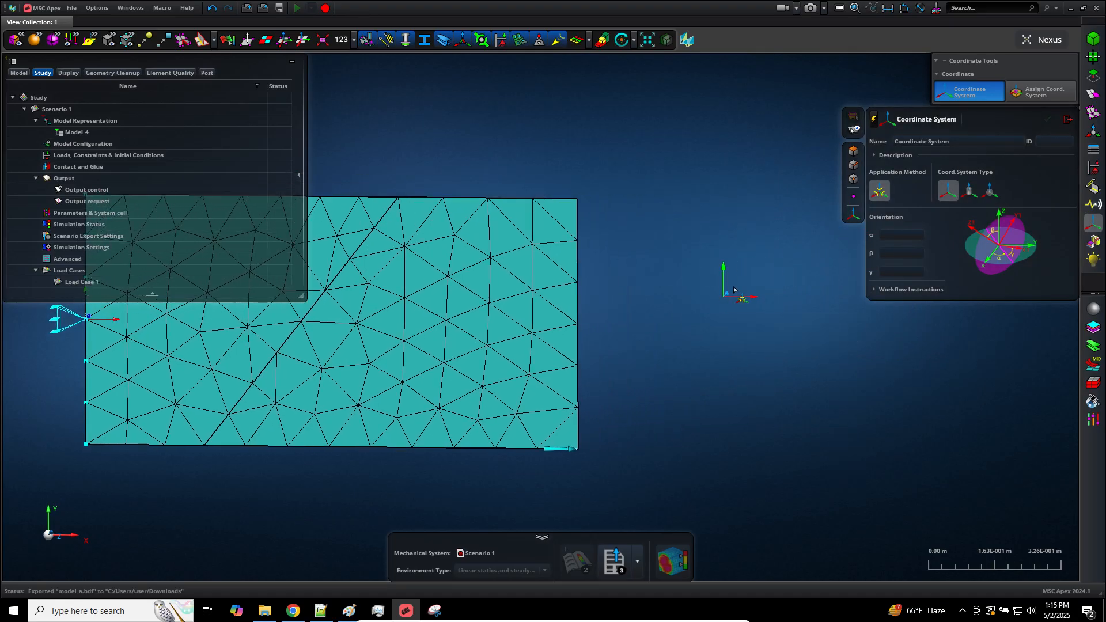
{"action": "mouse_move", "coordinate": [738, 300]}
{"action": "left_click", "coordinate": [777, 300]}
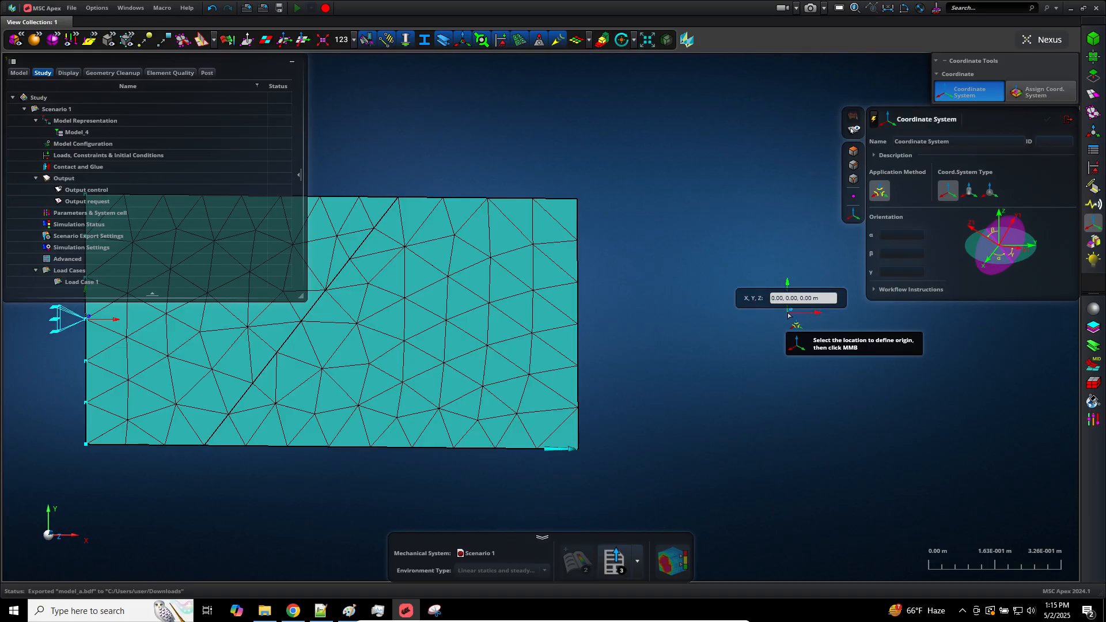
{"action": "key", "text": "BackSpace"}
{"action": "type", "text": "-"}
{"action": "key", "text": "Delete"}
{"action": "type", "text": "1"}
{"action": "key", "text": "Return"}
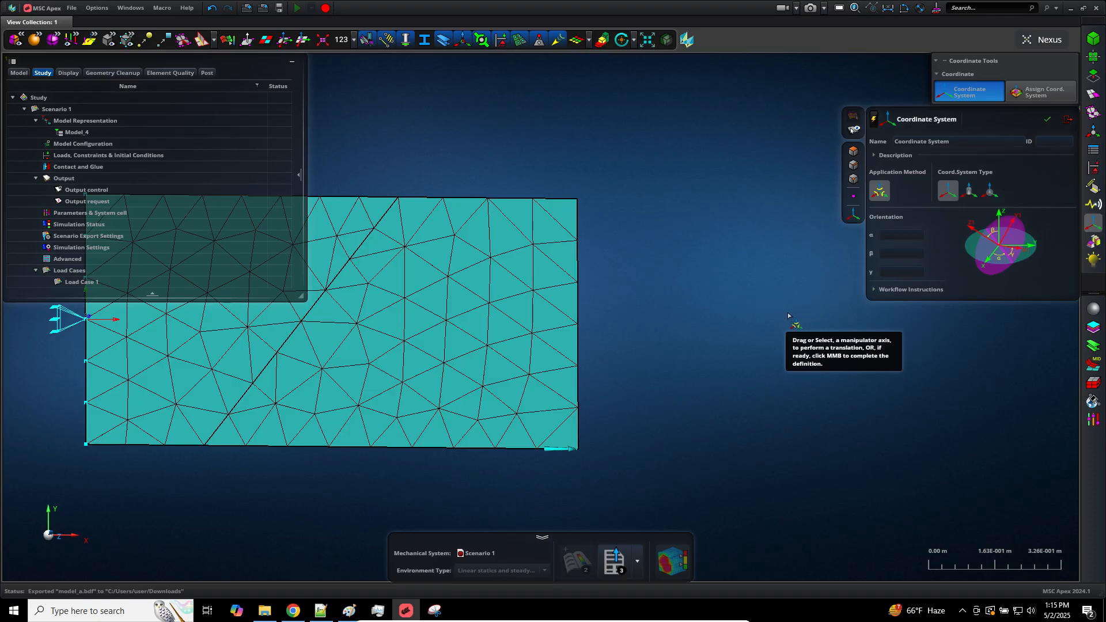
{"action": "scroll", "coordinate": [692, 438], "scroll_direction": "down", "scroll_amount": 5}
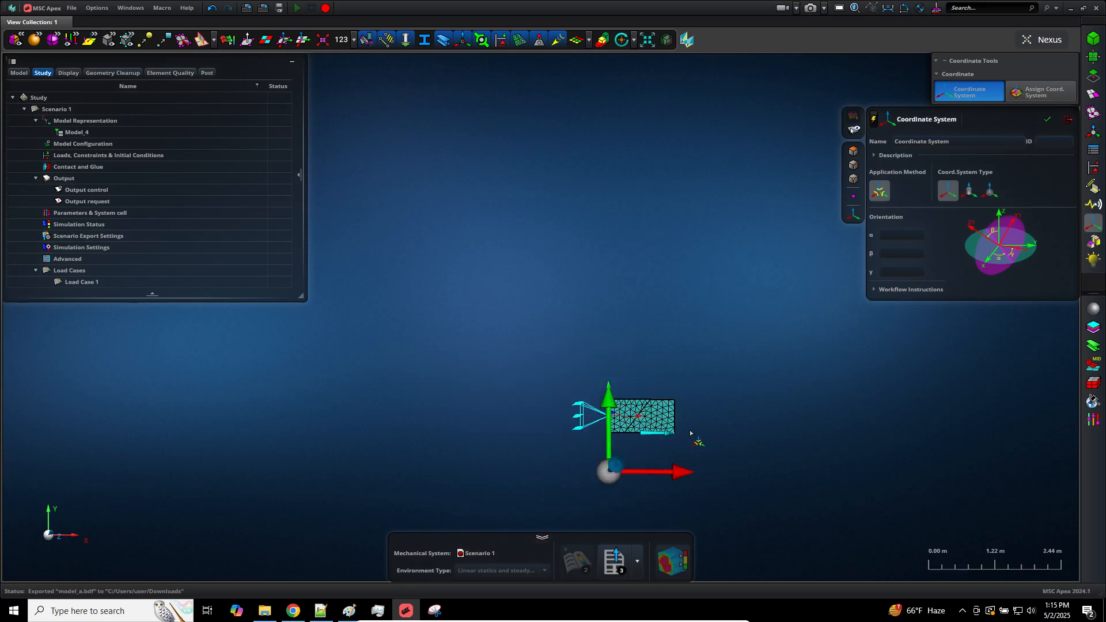
{"action": "middle_click", "coordinate": [672, 484]}
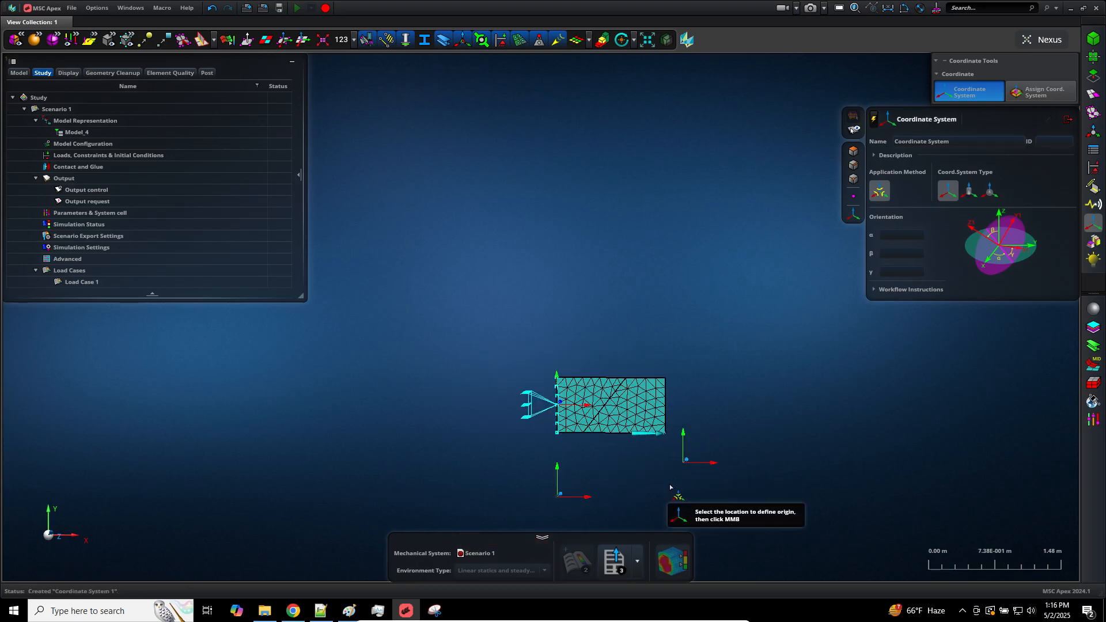
Set the orientation angle α of the next coordinate system to 45°
{"action": "middle_click_drag", "start_coordinate": [670, 487], "coordinate": [680, 458]}
{"action": "left_click", "coordinate": [673, 462]}
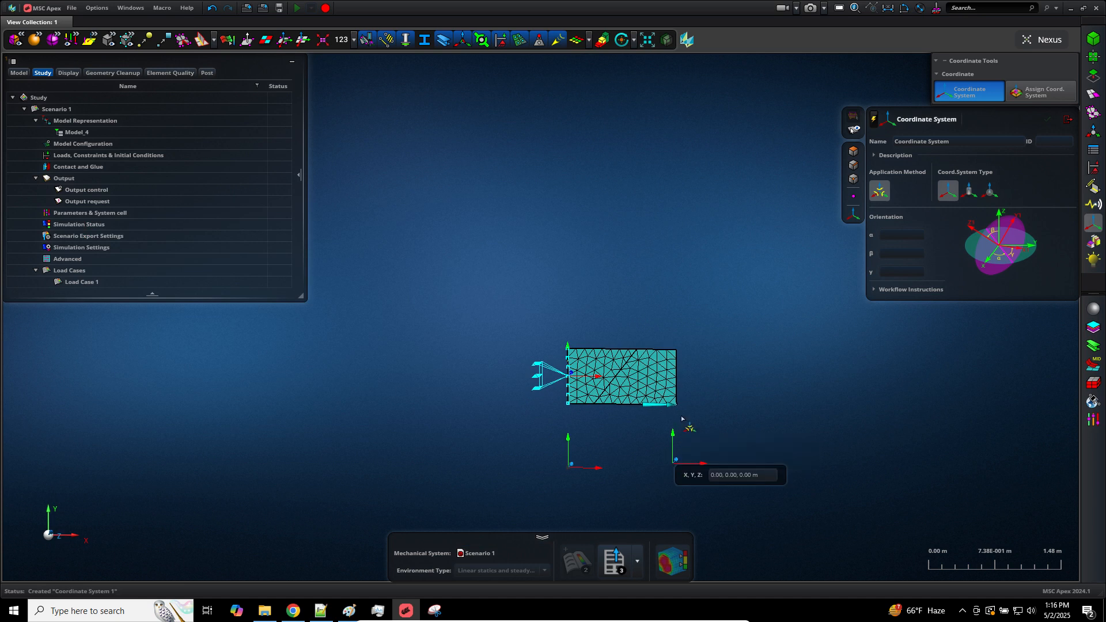
{"action": "middle_click_drag", "start_coordinate": [683, 419], "coordinate": [654, 447]}
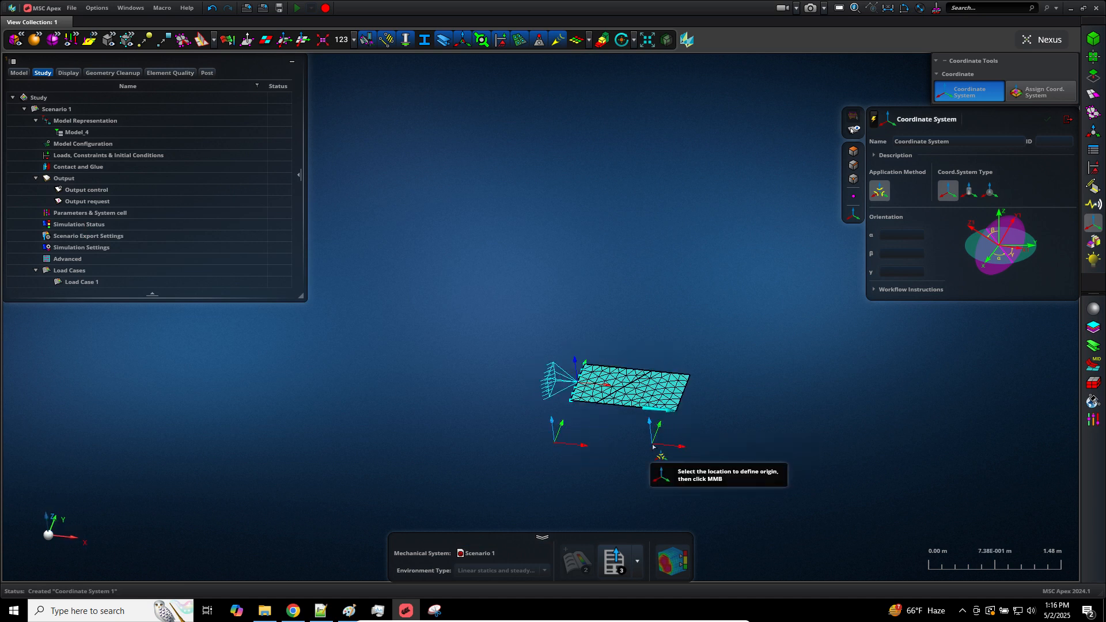
{"action": "scroll", "coordinate": [654, 447], "scroll_direction": "up", "scroll_amount": 3}
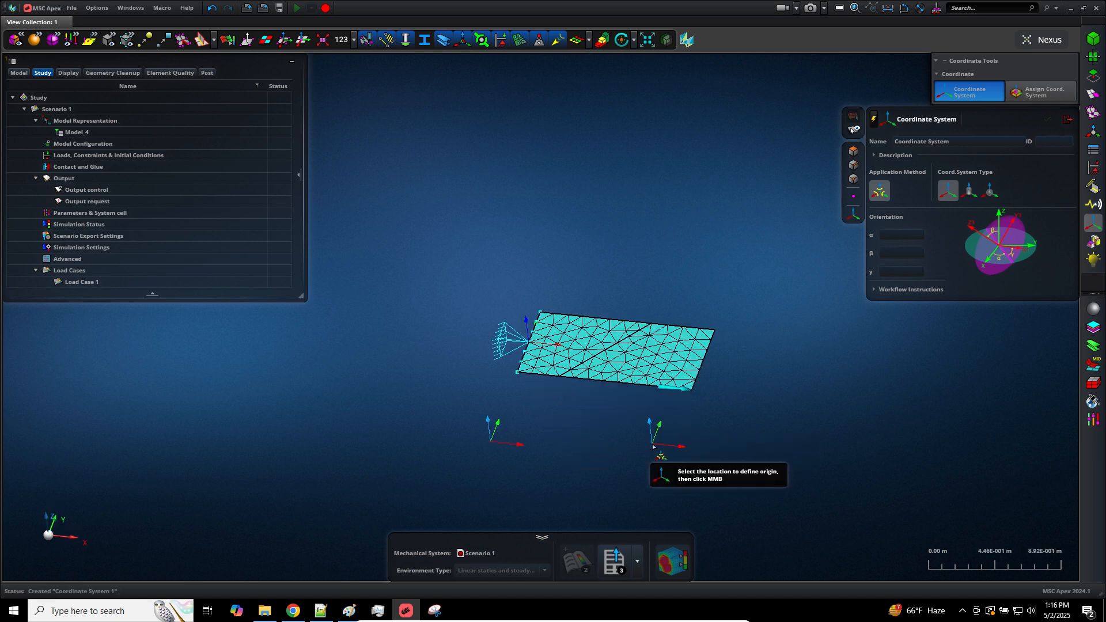
{"action": "left_click", "coordinate": [906, 237]}
{"action": "type", "text": "45"}
{"action": "key", "text": "Tab"}
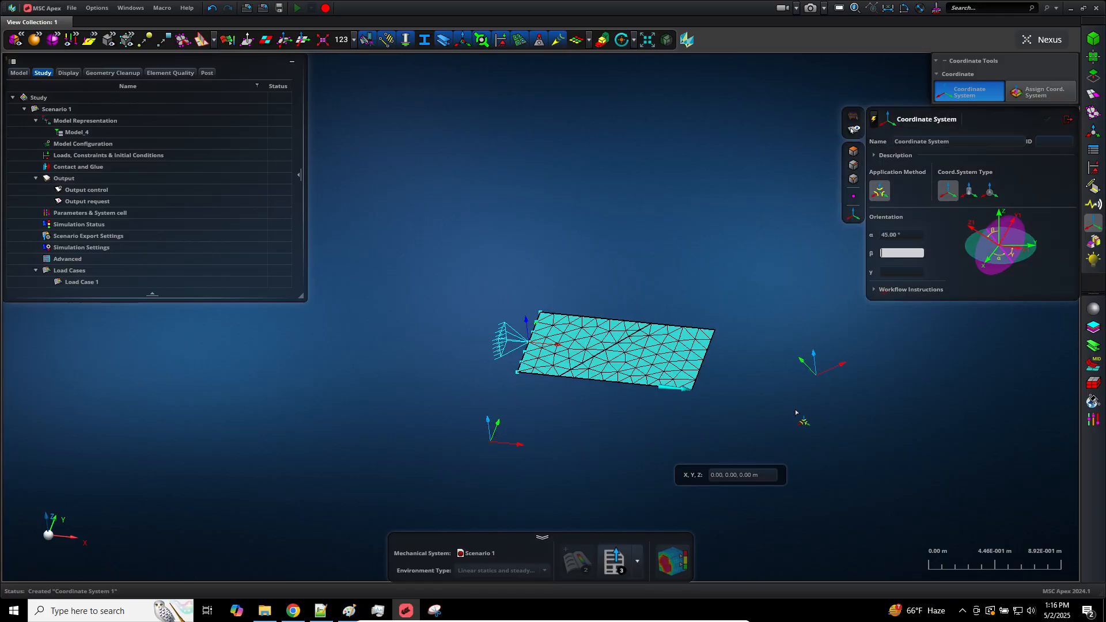
Place the rotated coordinate system's origin at 1,1,0, complete it, and exit the Coordinate System tool
{"action": "left_click", "coordinate": [738, 472]}
{"action": "type", "text": "1"}
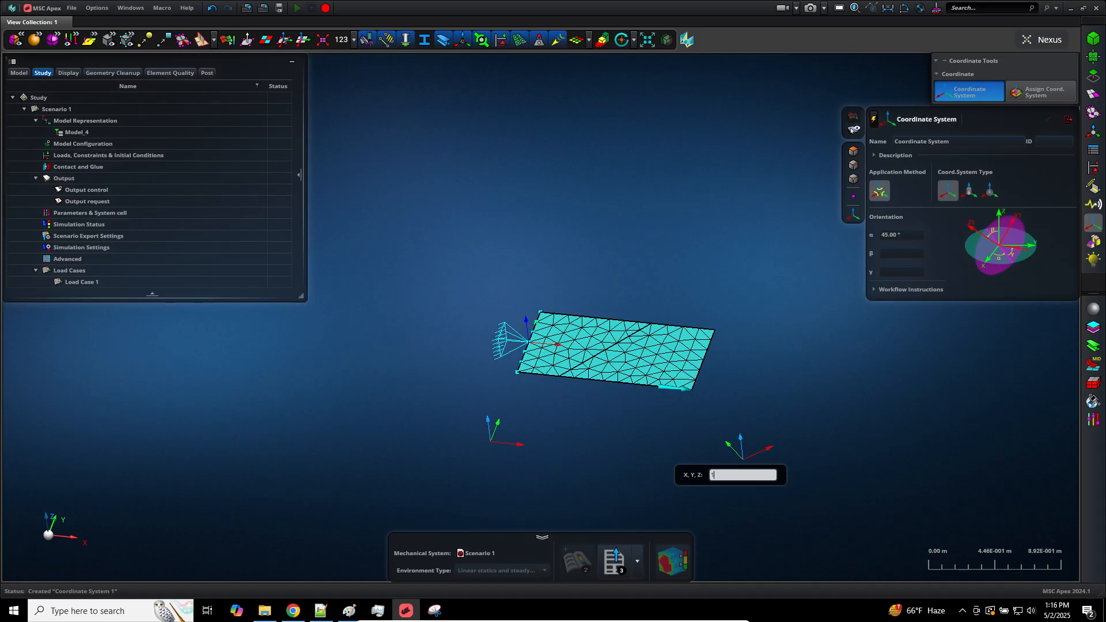
{"action": "type", "text": ",1,0"}
{"action": "key", "text": "Return"}
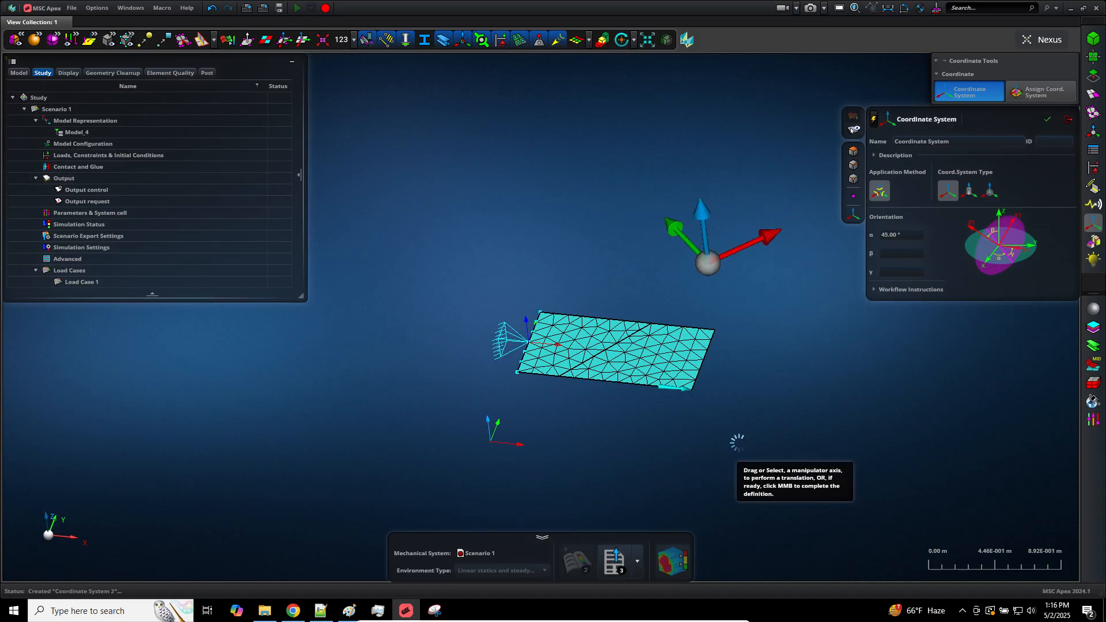
{"action": "middle_click", "coordinate": [743, 440]}
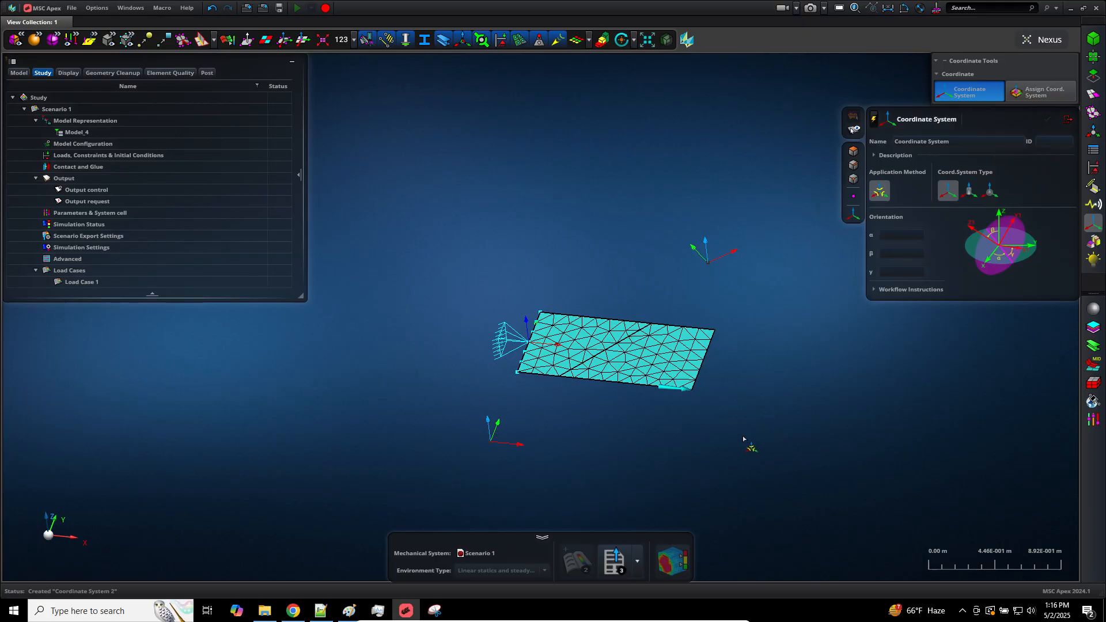
{"action": "left_click", "coordinate": [1064, 128]}
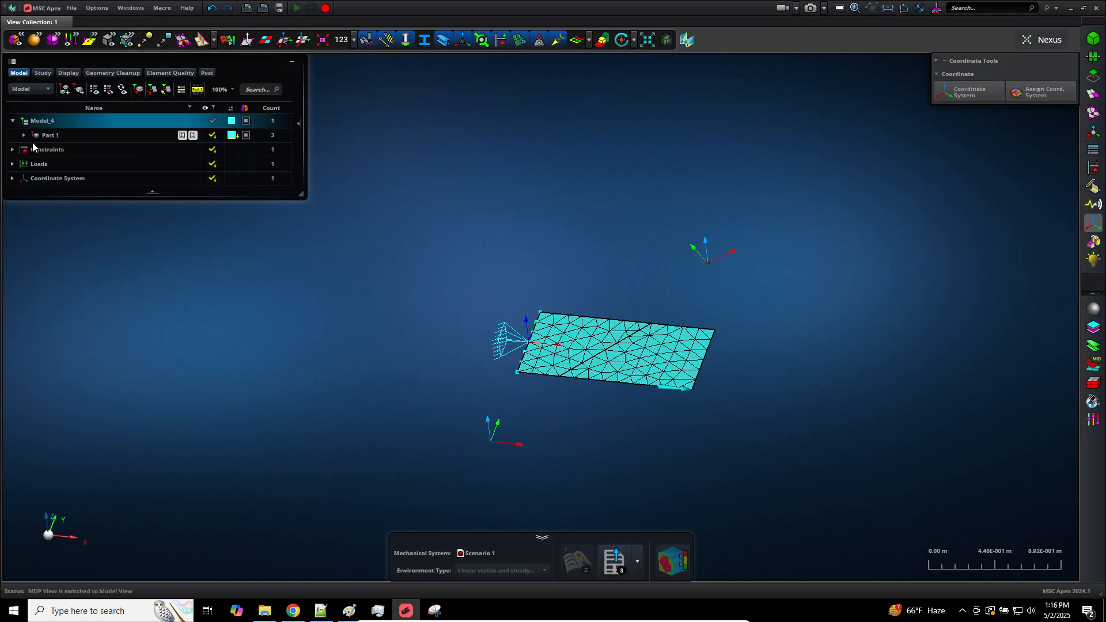
Delete Panel 1 from Part 1 in the model tree
{"action": "left_click", "coordinate": [33, 148]}
{"action": "left_click", "coordinate": [23, 135]}
{"action": "left_click", "coordinate": [49, 165]}
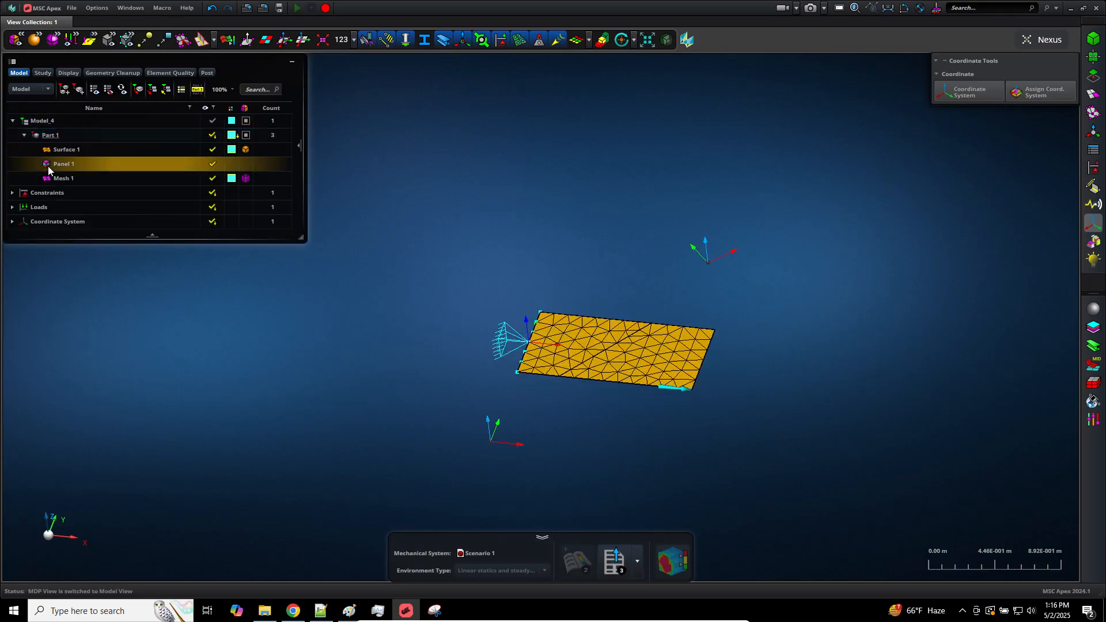
{"action": "right_click", "coordinate": [55, 170]}
{"action": "left_click", "coordinate": [66, 180]}
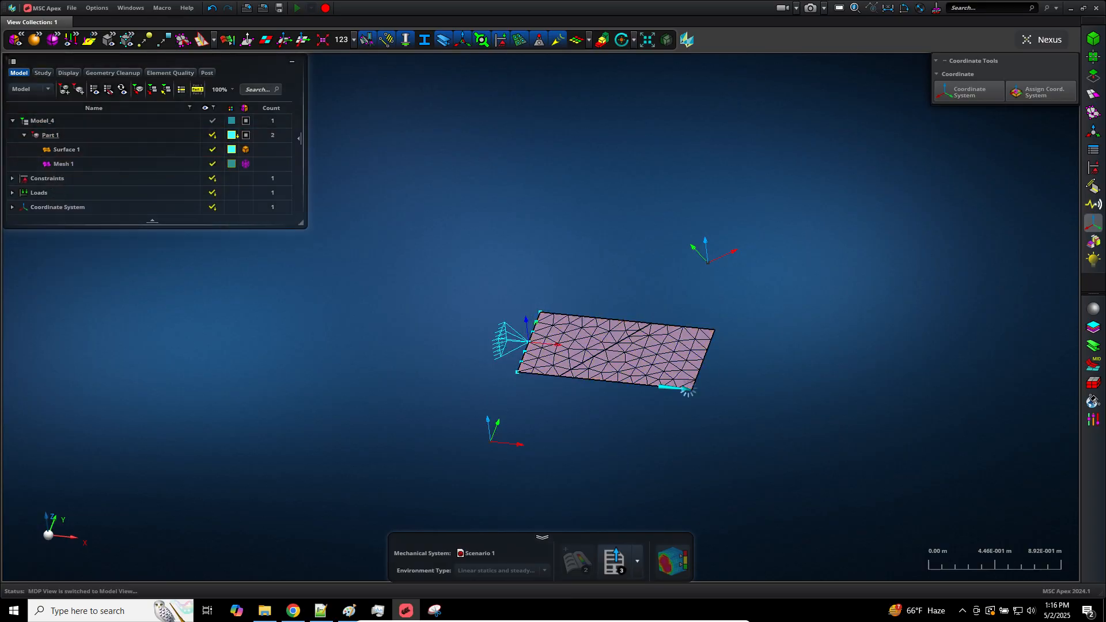
Open the Panels tool, undo the deletion of Panel 1, and close the tool again
{"action": "scroll", "coordinate": [732, 468], "scroll_direction": "up", "scroll_amount": 3}
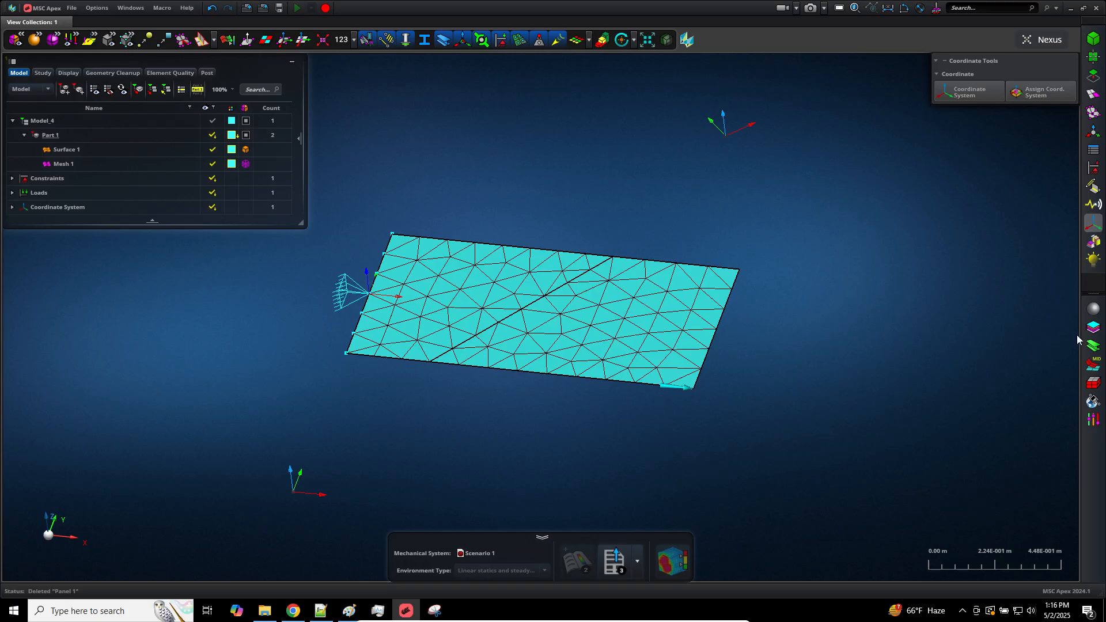
{"action": "left_click", "coordinate": [1094, 150]}
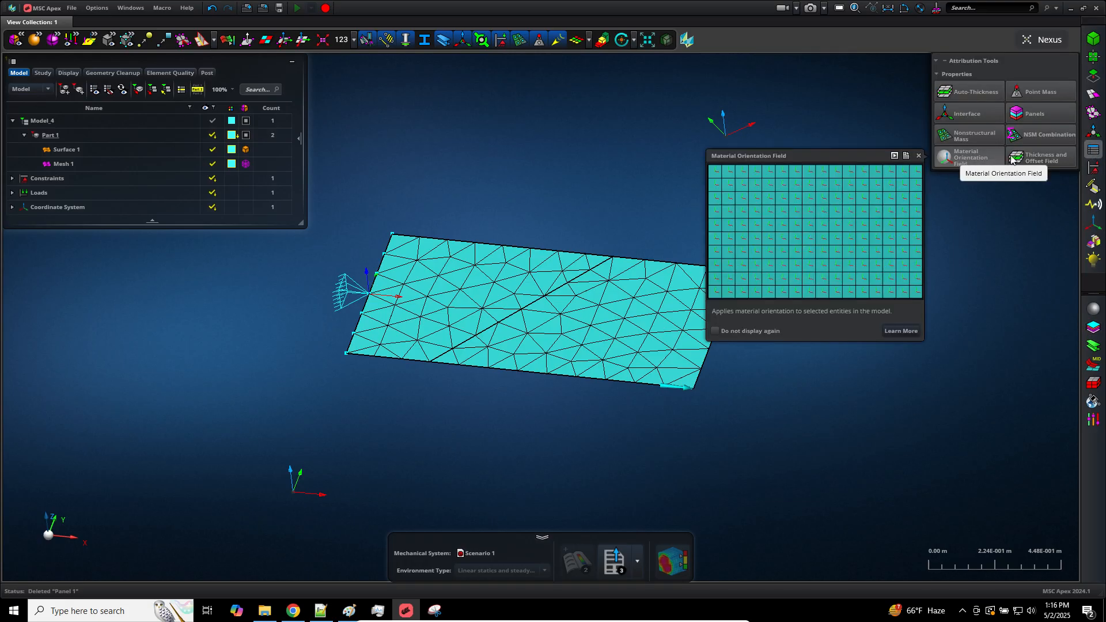
{"action": "left_click", "coordinate": [1038, 117]}
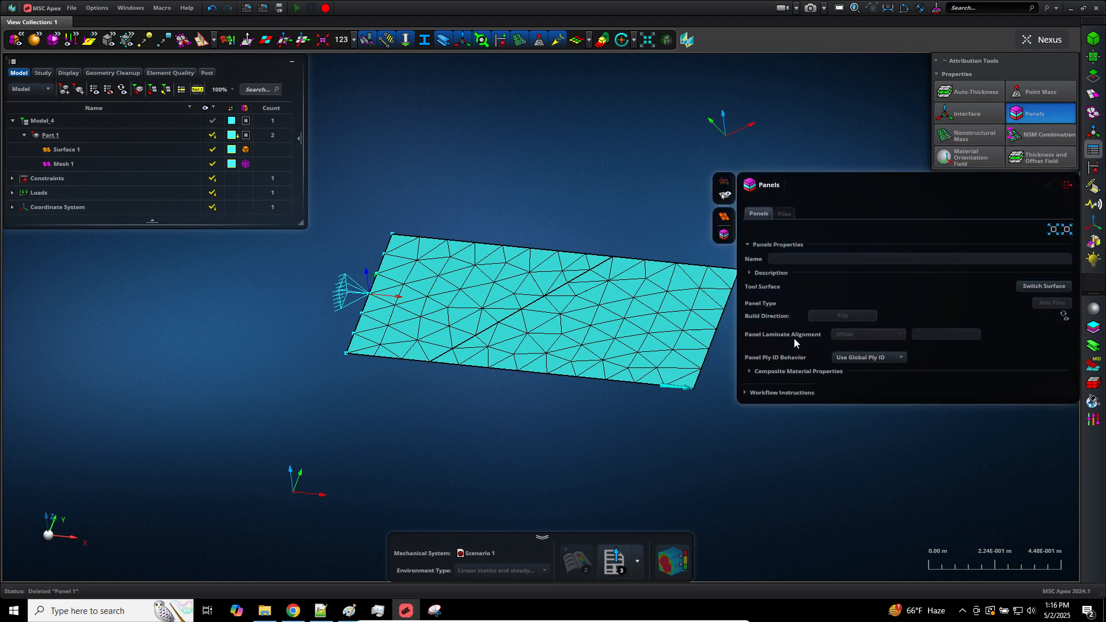
{"action": "left_click", "coordinate": [211, 9]}
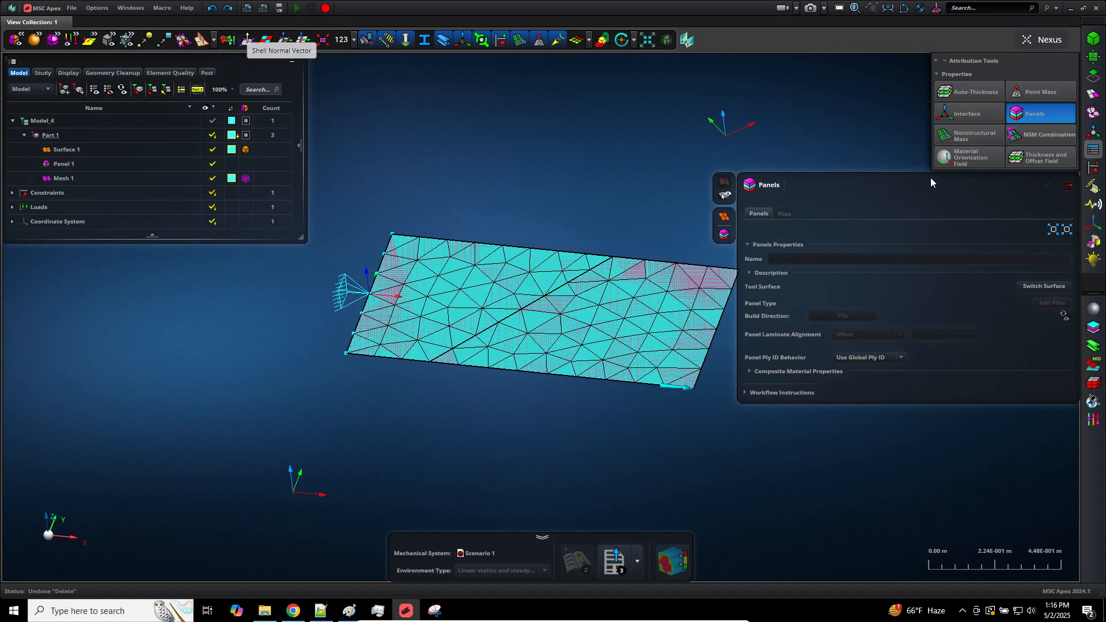
{"action": "left_click", "coordinate": [1068, 185]}
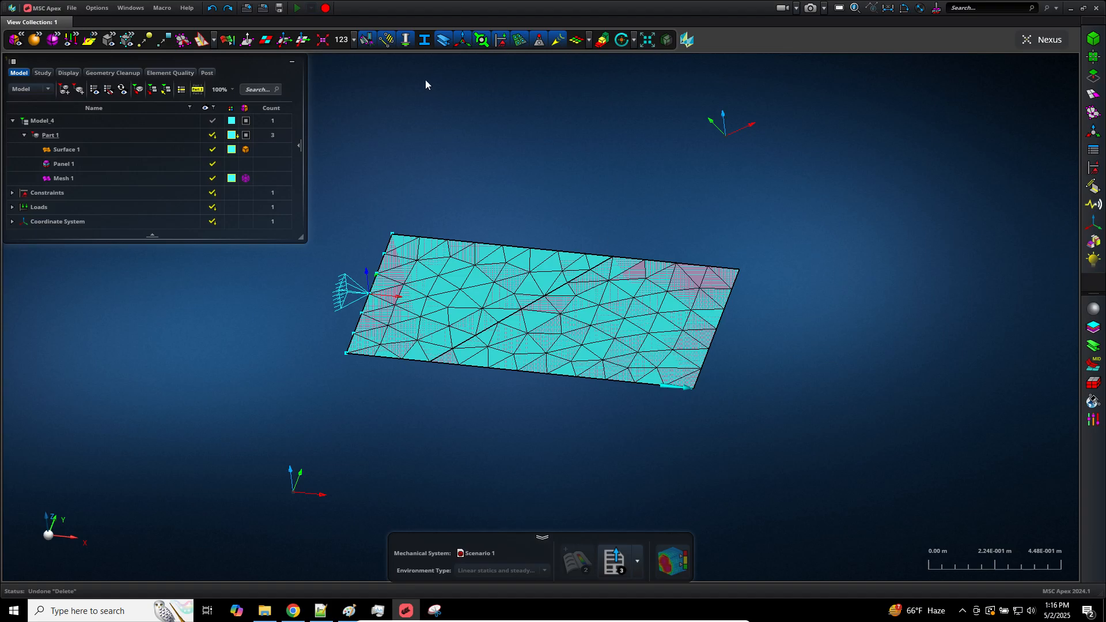
Display the element coordinate systems on the mesh and hide Panel 1
{"action": "left_click", "coordinate": [284, 39]}
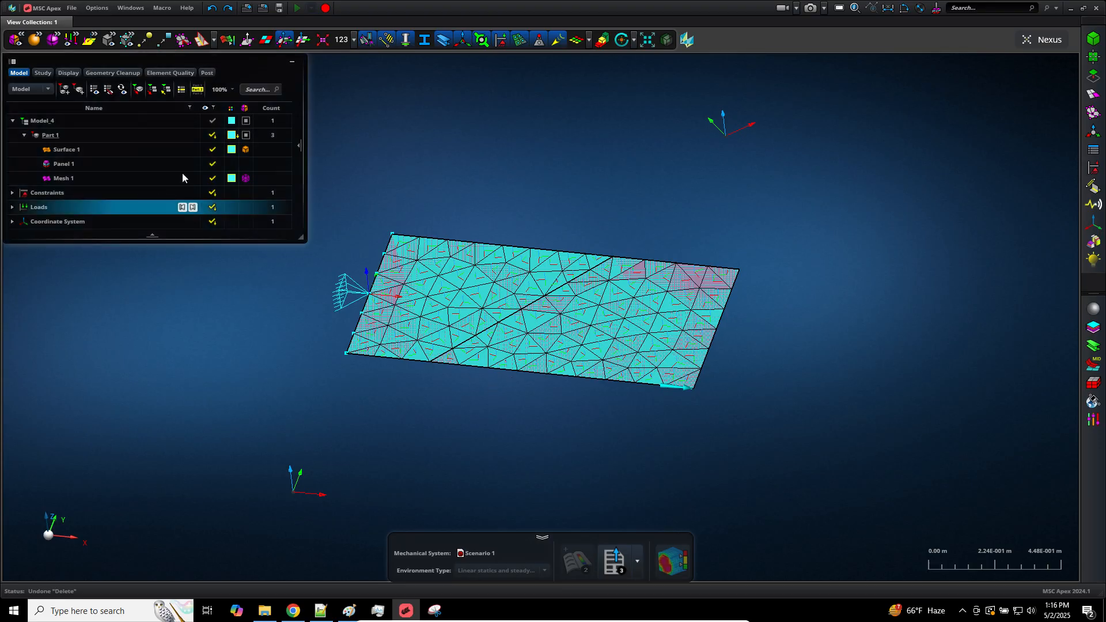
{"action": "left_click", "coordinate": [213, 163]}
{"action": "scroll", "coordinate": [504, 423], "scroll_direction": "down", "scroll_amount": 3}
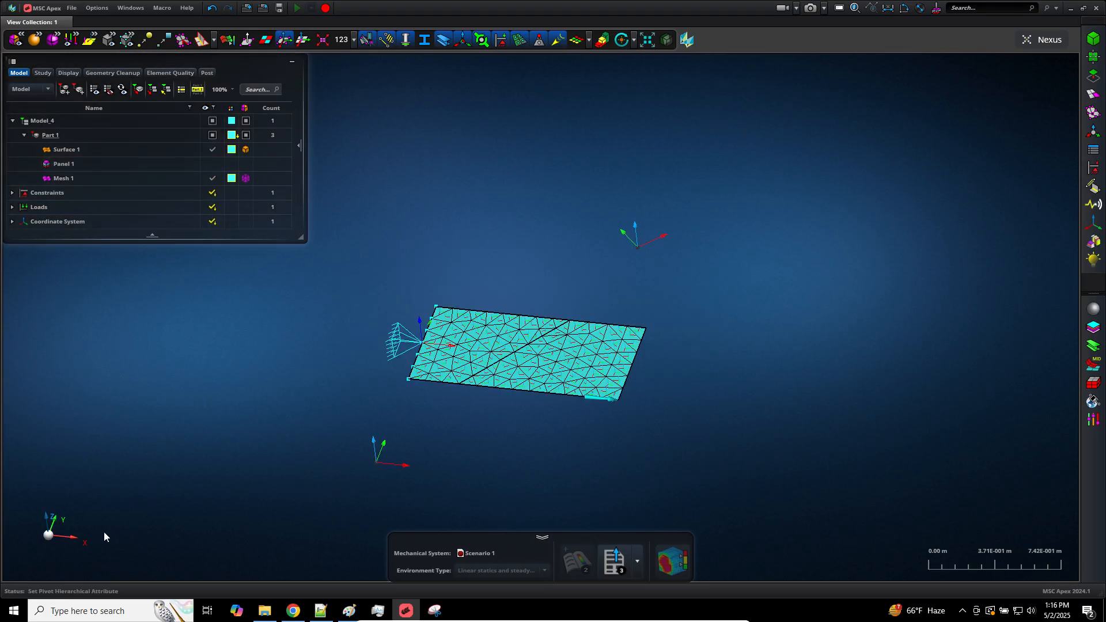
Examine the element axes across the mesh from above and at an angle, comparing them with the coordinate system below the plate
{"action": "left_click", "coordinate": [54, 521]}
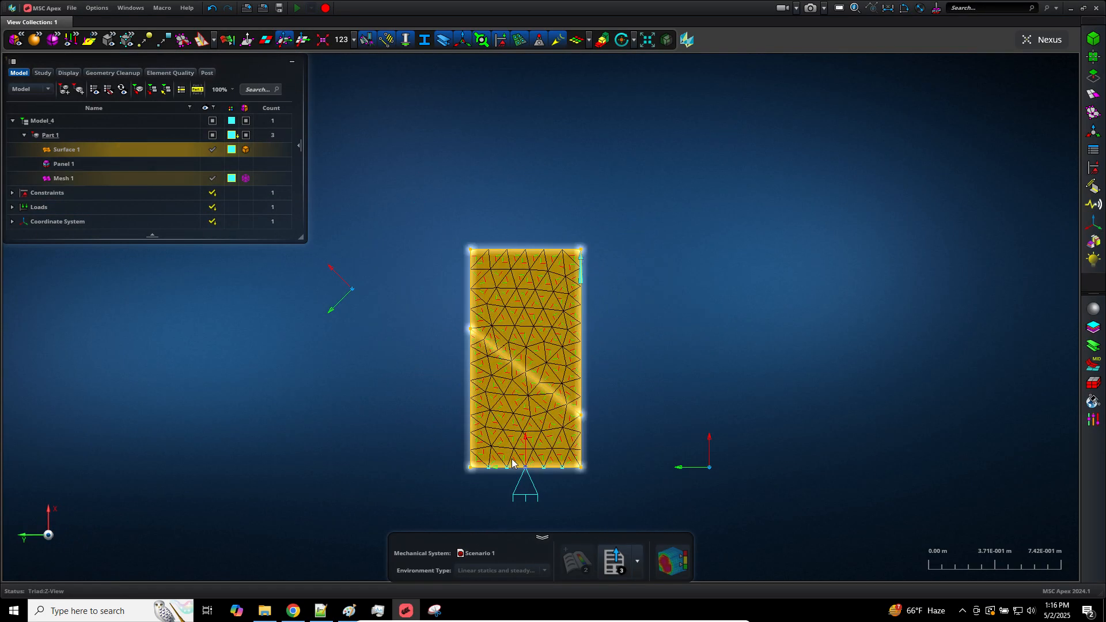
{"action": "scroll", "coordinate": [554, 470], "scroll_direction": "up", "scroll_amount": 5}
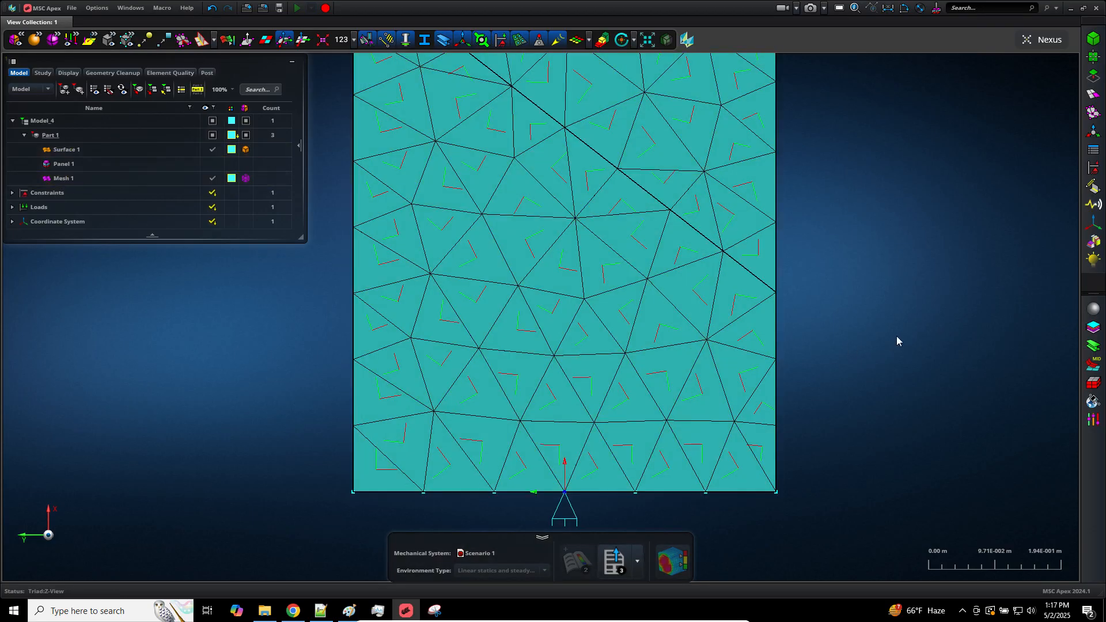
{"action": "scroll", "coordinate": [902, 399], "scroll_direction": "down", "scroll_amount": 5}
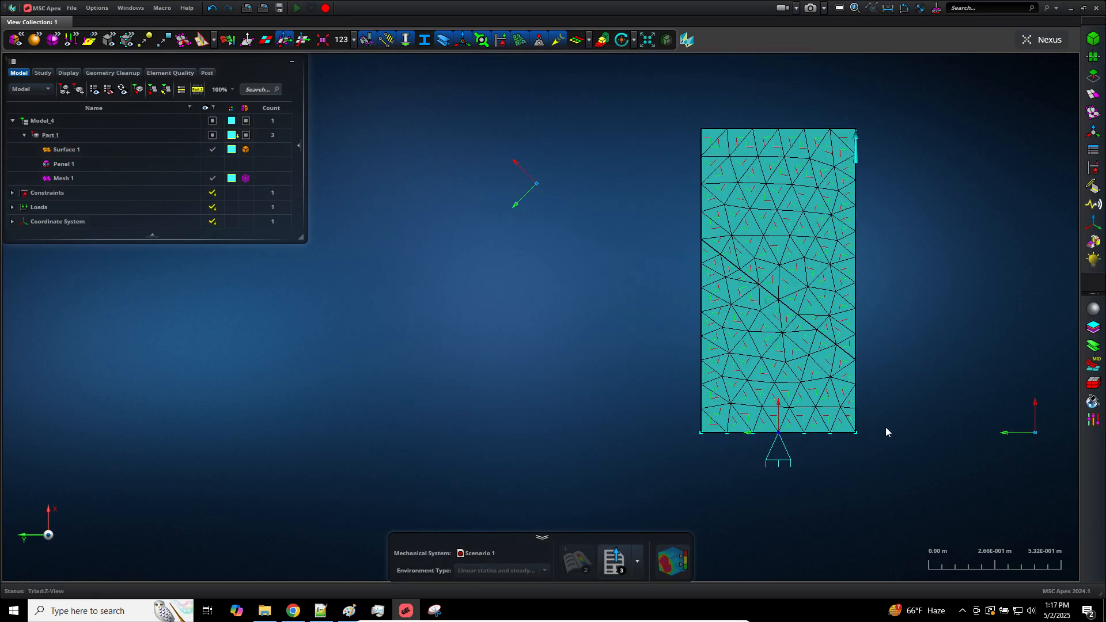
{"action": "middle_click_drag", "start_coordinate": [886, 427], "coordinate": [850, 423]}
{"action": "scroll", "coordinate": [842, 423], "scroll_direction": "up", "scroll_amount": 3}
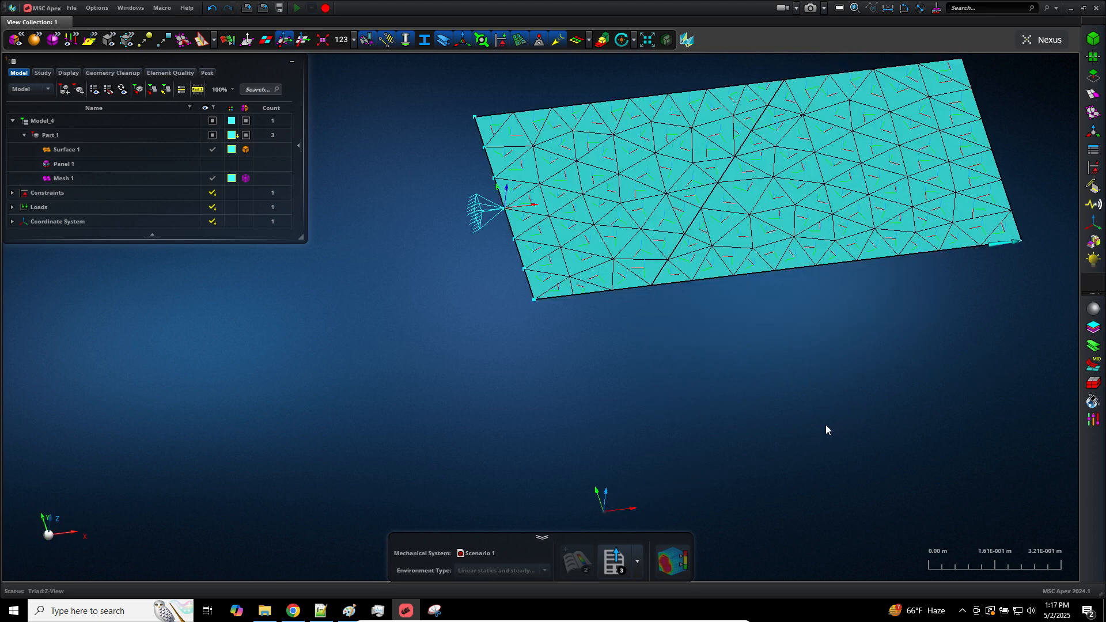
{"action": "scroll", "coordinate": [841, 416], "scroll_direction": "up", "scroll_amount": 1}
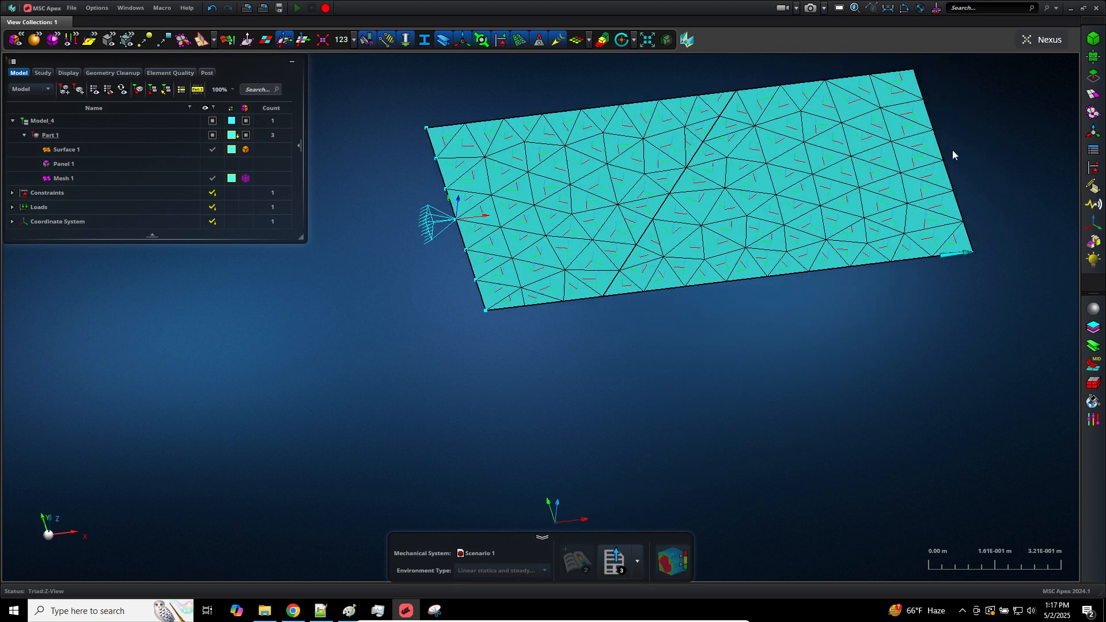
{"action": "left_click", "coordinate": [655, 151]}
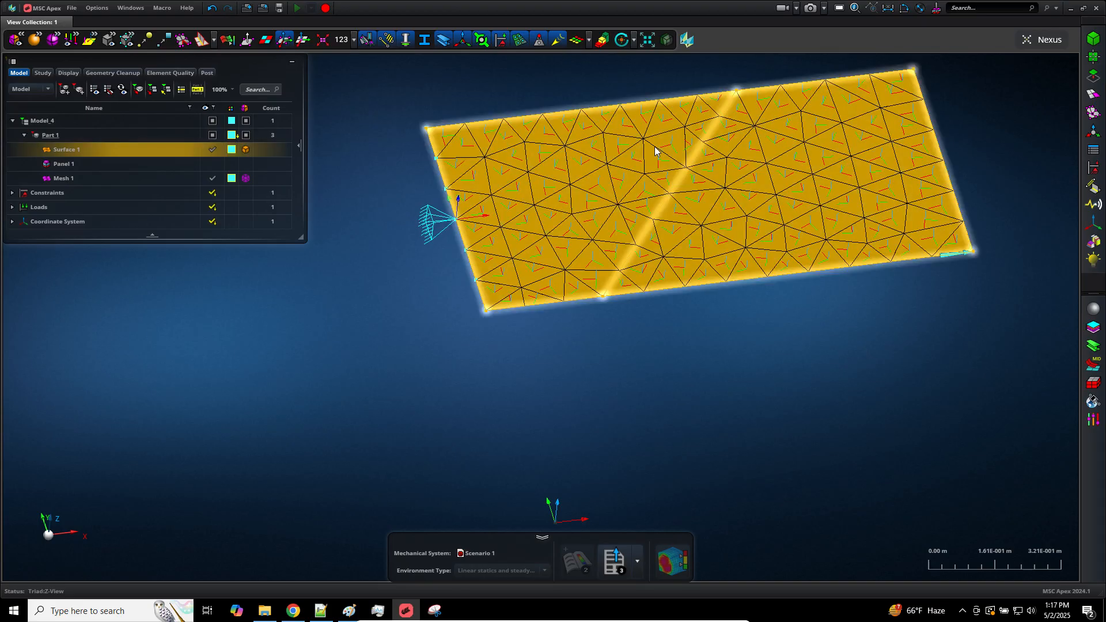
{"action": "middle_click_drag", "start_coordinate": [792, 383], "coordinate": [768, 263]}
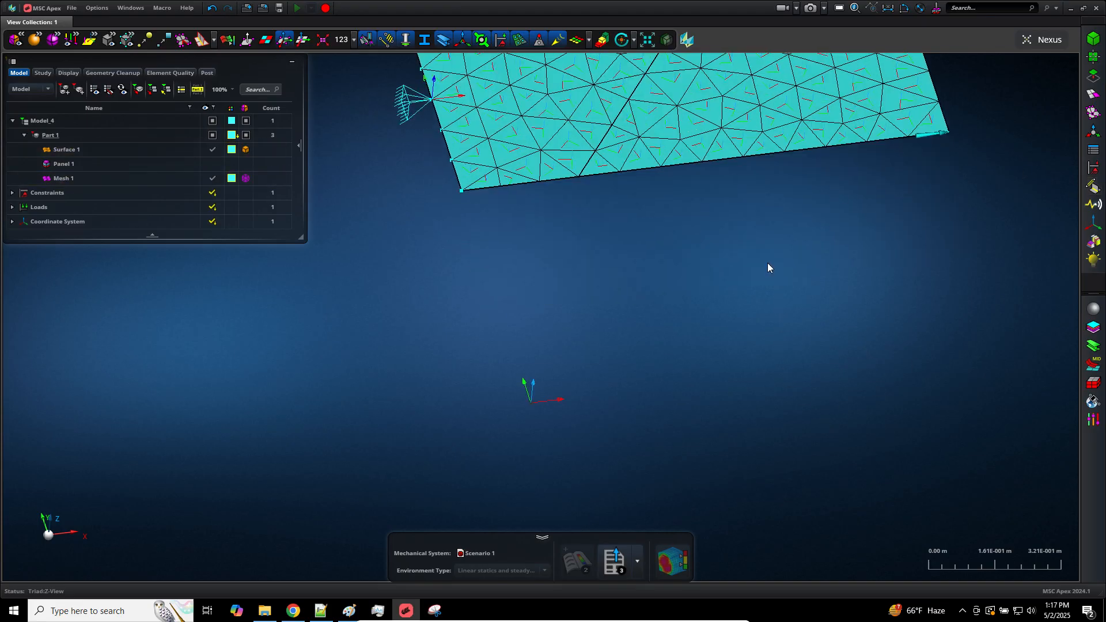
{"action": "scroll", "coordinate": [568, 434], "scroll_direction": "down", "scroll_amount": 5}
{"action": "scroll", "coordinate": [568, 434], "scroll_direction": "up", "scroll_amount": 7}
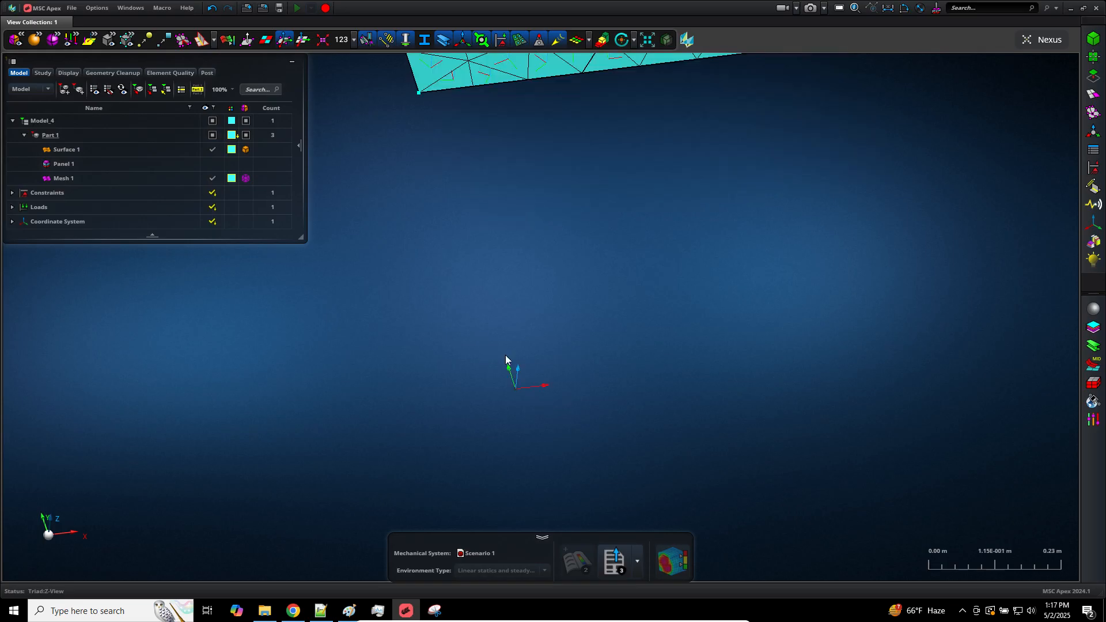
{"action": "left_click", "coordinate": [541, 386]}
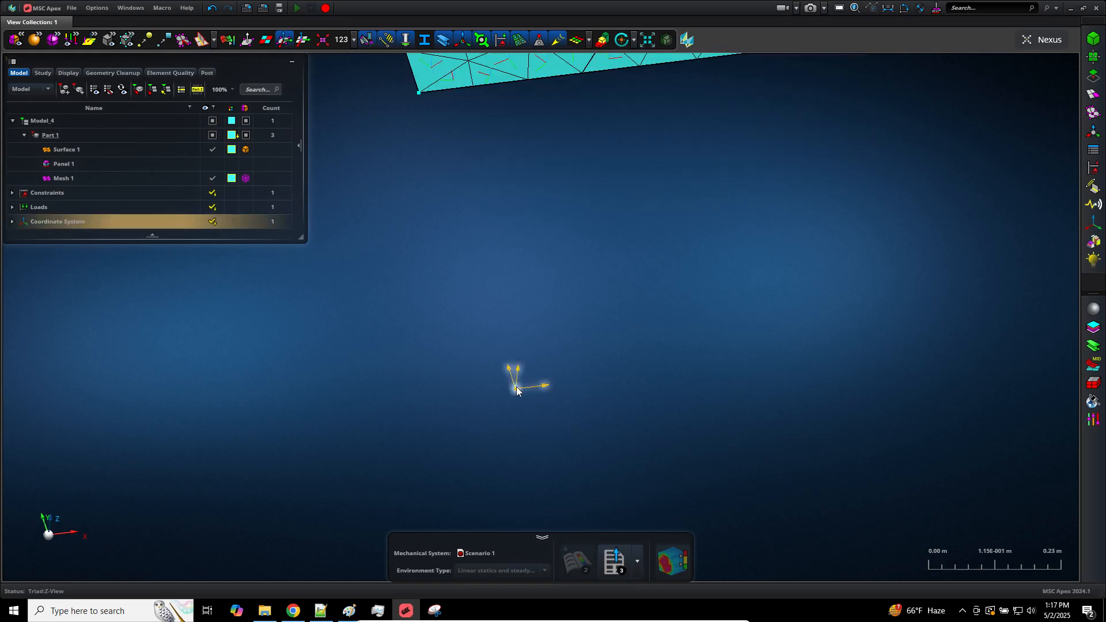
{"action": "left_click", "coordinate": [574, 386]}
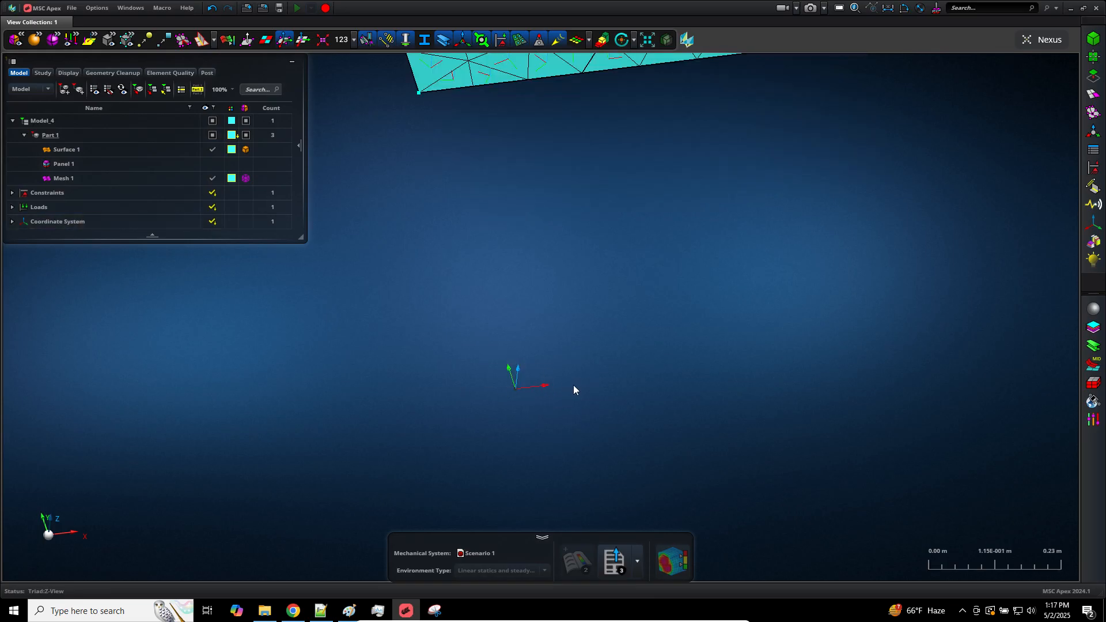
Define a material orientation field on the plate face at the constrained end, using the coordinate system below the plate
{"action": "scroll", "coordinate": [685, 403], "scroll_direction": "down", "scroll_amount": 5}
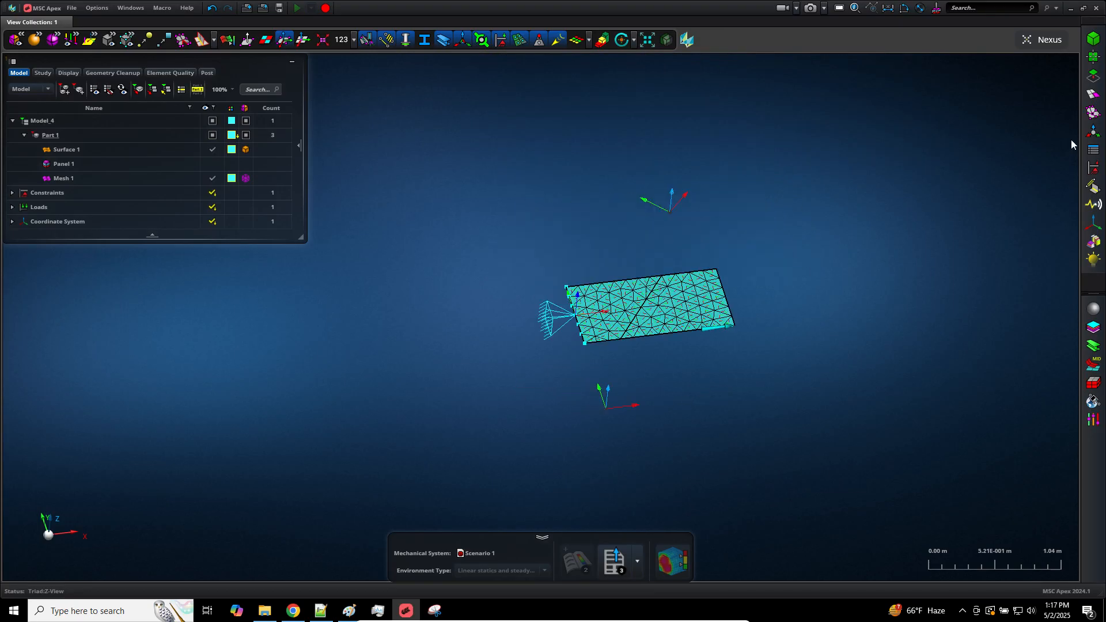
{"action": "left_click", "coordinate": [1093, 151]}
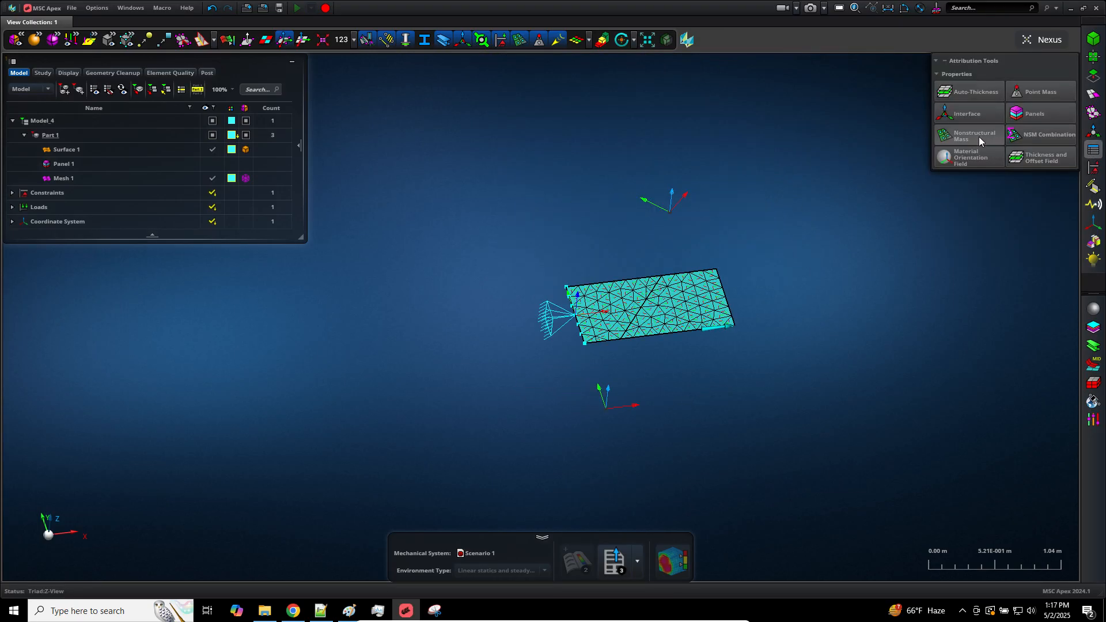
{"action": "left_click", "coordinate": [974, 153]}
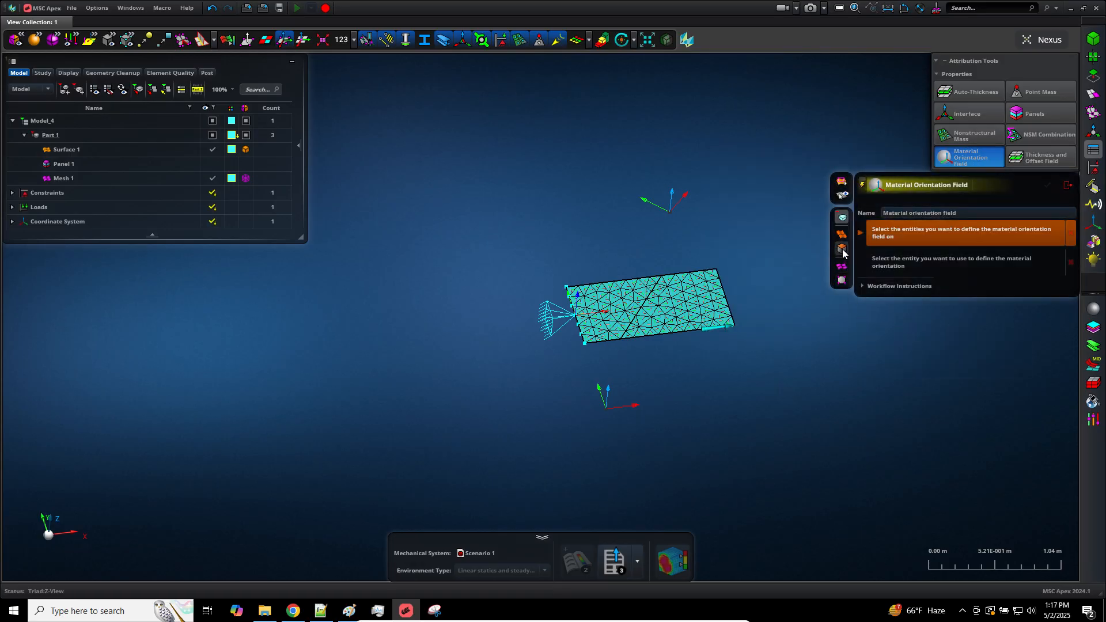
{"action": "left_click", "coordinate": [843, 250]}
{"action": "left_click", "coordinate": [842, 251]}
{"action": "scroll", "coordinate": [727, 371], "scroll_direction": "up", "scroll_amount": 3}
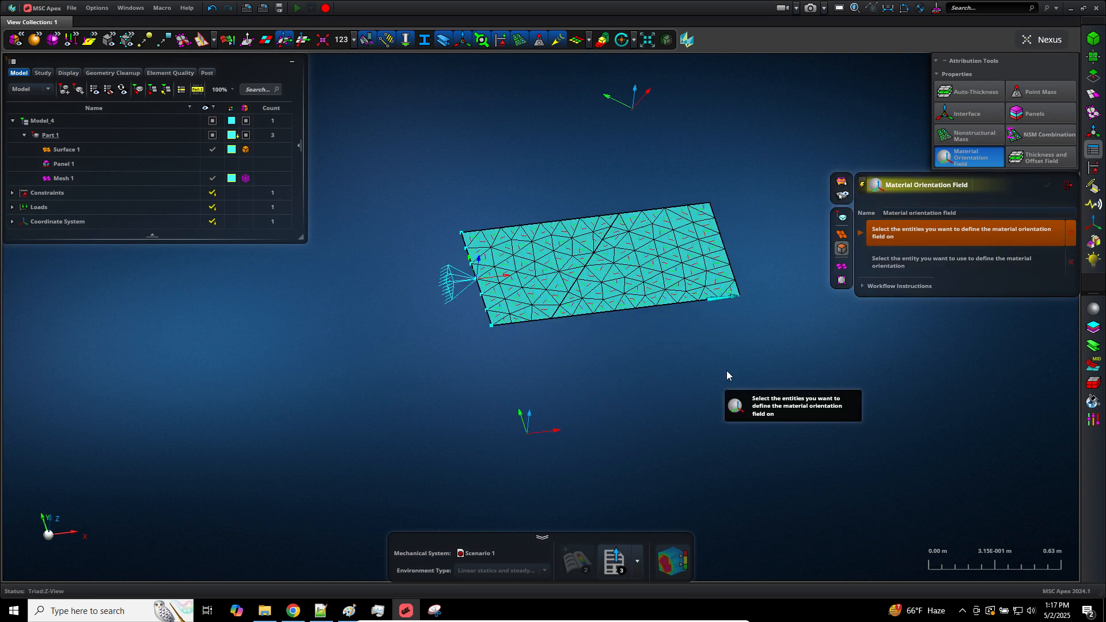
{"action": "left_click", "coordinate": [536, 268]}
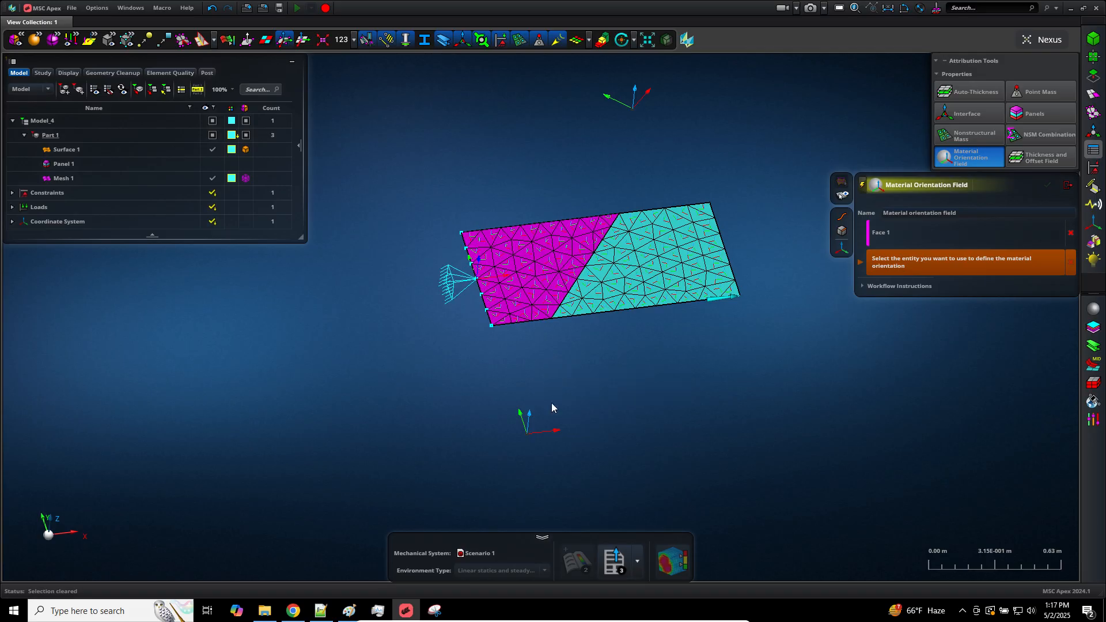
{"action": "left_click", "coordinate": [556, 431]}
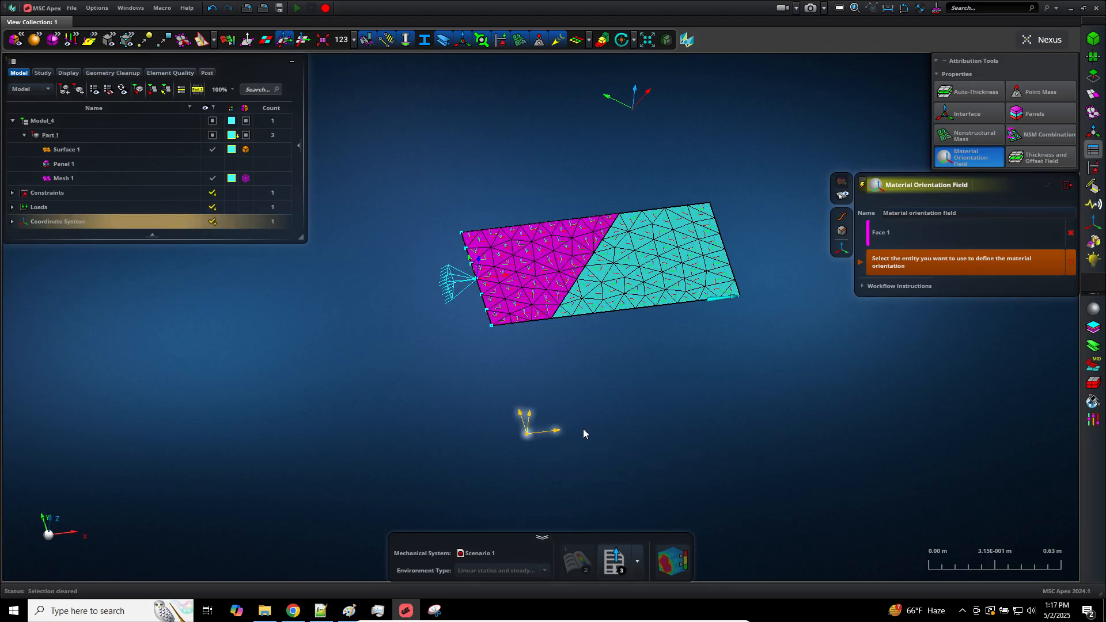
{"action": "left_click", "coordinate": [545, 437]}
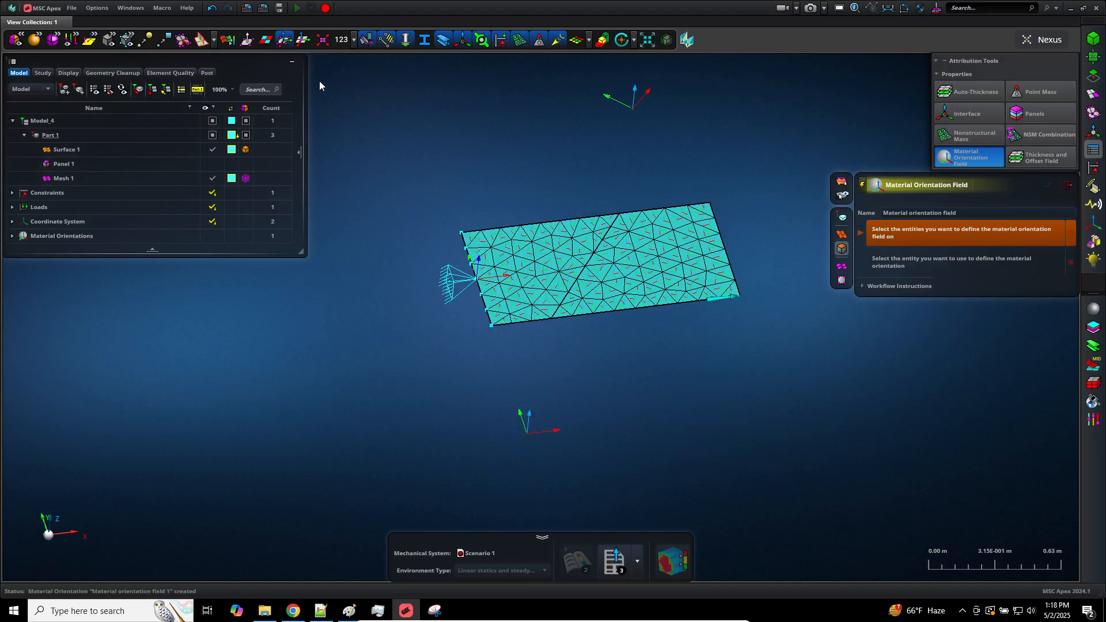
Hide the element coordinate systems, then close and restart the Material Orientation Field tool
{"action": "left_click", "coordinate": [282, 41]}
{"action": "left_click", "coordinate": [1066, 188]}
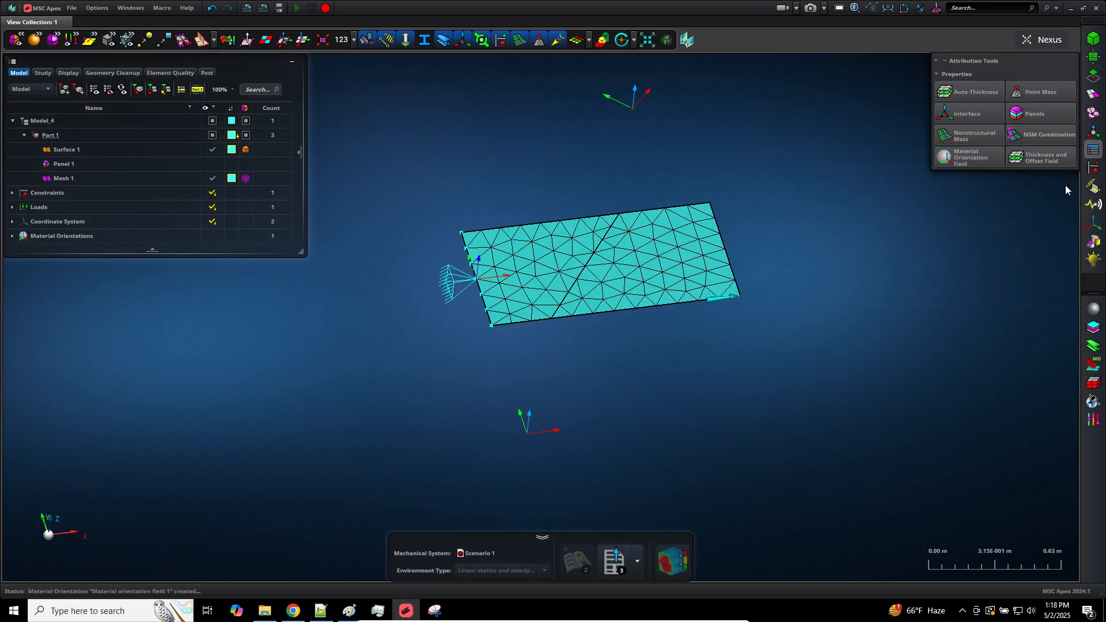
{"action": "left_click", "coordinate": [978, 158]}
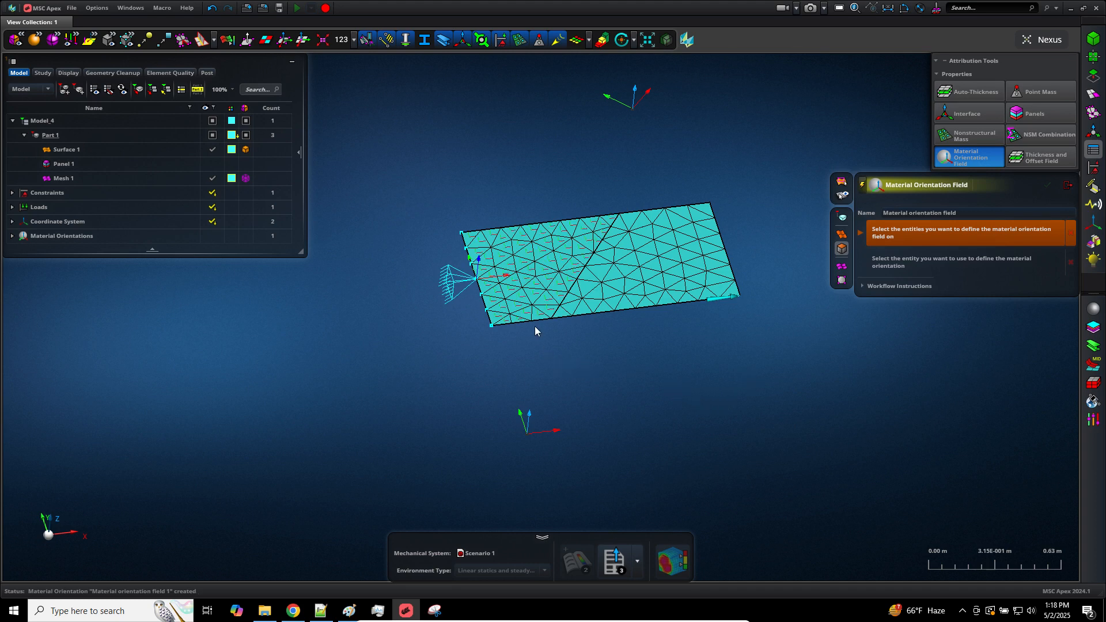
Examine the material orientation axes on the face at the constrained end from above, with the global X axis horizontal
{"action": "left_click", "coordinate": [58, 525]}
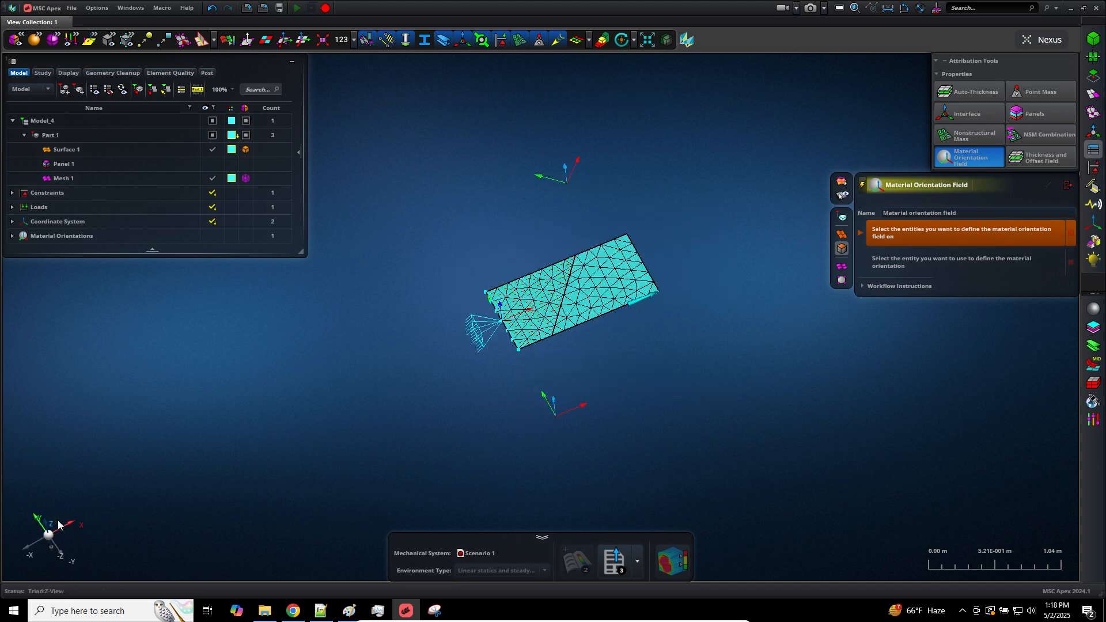
{"action": "scroll", "coordinate": [558, 396], "scroll_direction": "up", "scroll_amount": 5}
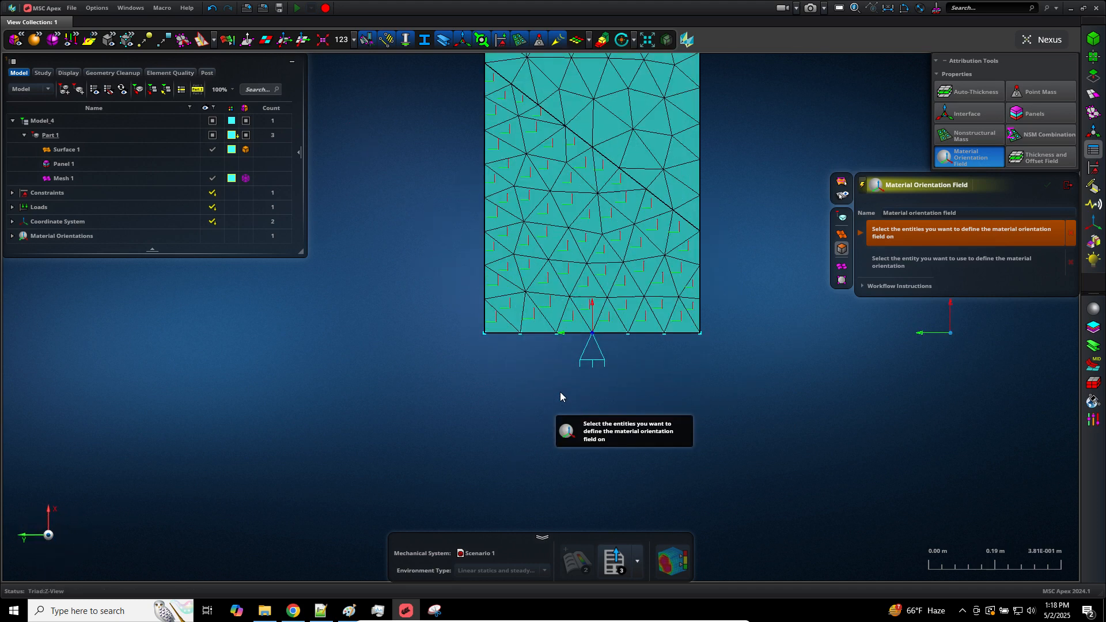
{"action": "left_click", "coordinate": [50, 535]}
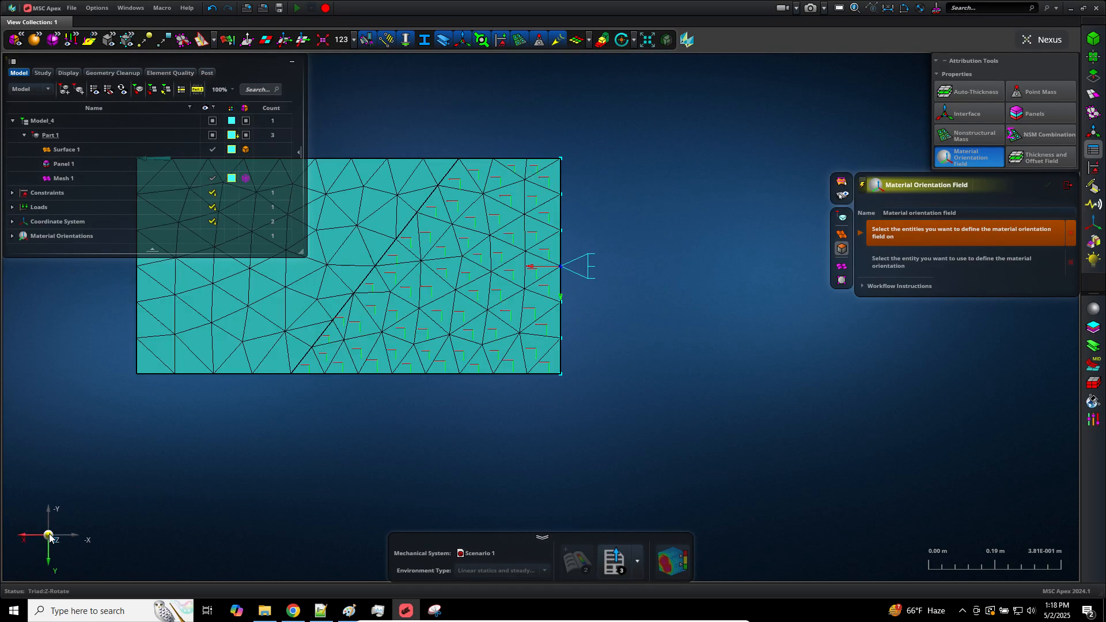
{"action": "left_click", "coordinate": [50, 535]}
{"action": "left_click", "coordinate": [49, 534]}
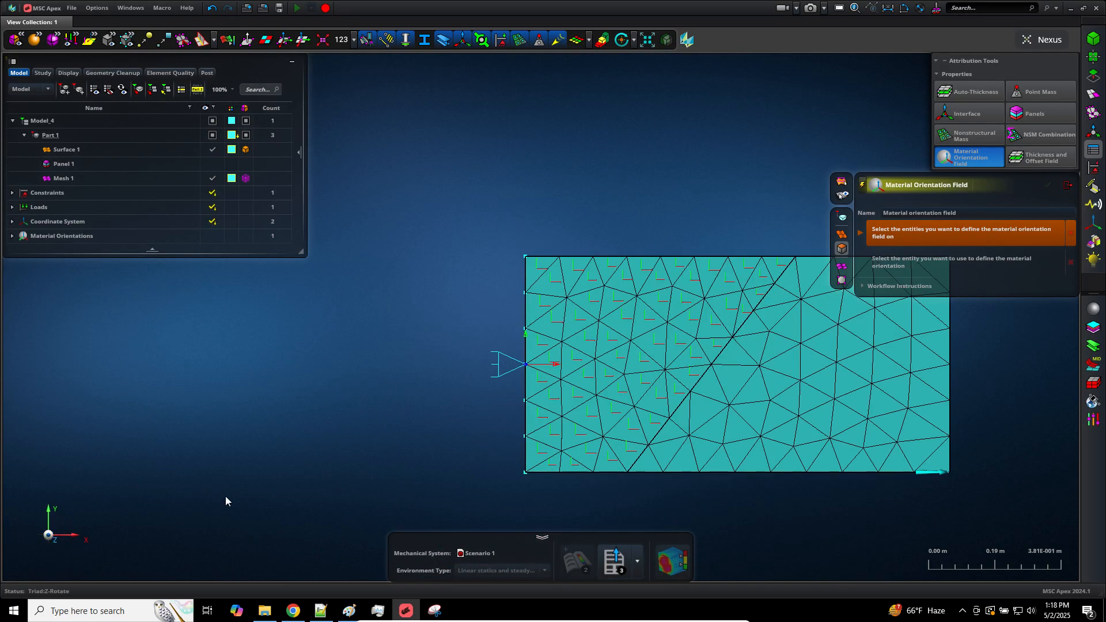
{"action": "scroll", "coordinate": [844, 495], "scroll_direction": "down", "scroll_amount": 3}
{"action": "scroll", "coordinate": [843, 495], "scroll_direction": "up", "scroll_amount": 6}
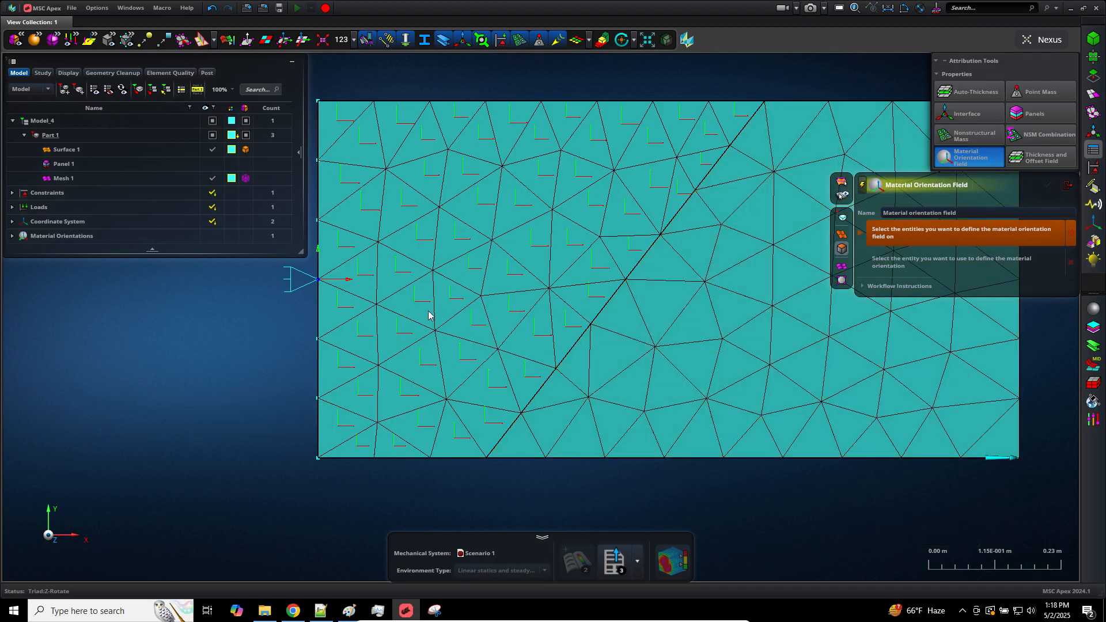
{"action": "left_click", "coordinate": [434, 337]}
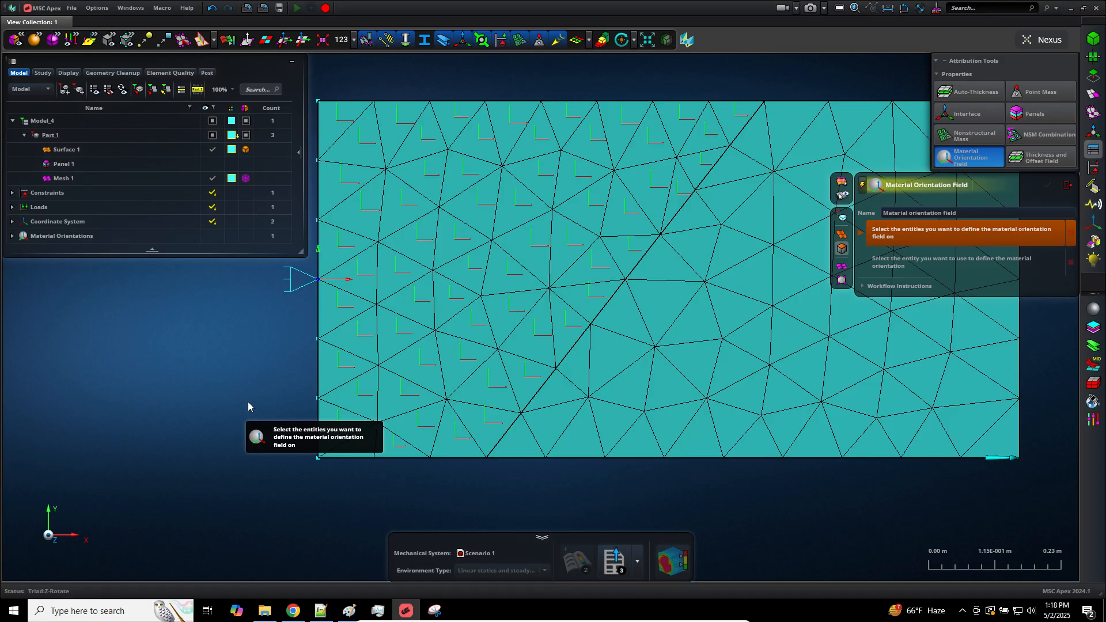
{"action": "scroll", "coordinate": [242, 409], "scroll_direction": "down", "scroll_amount": 5}
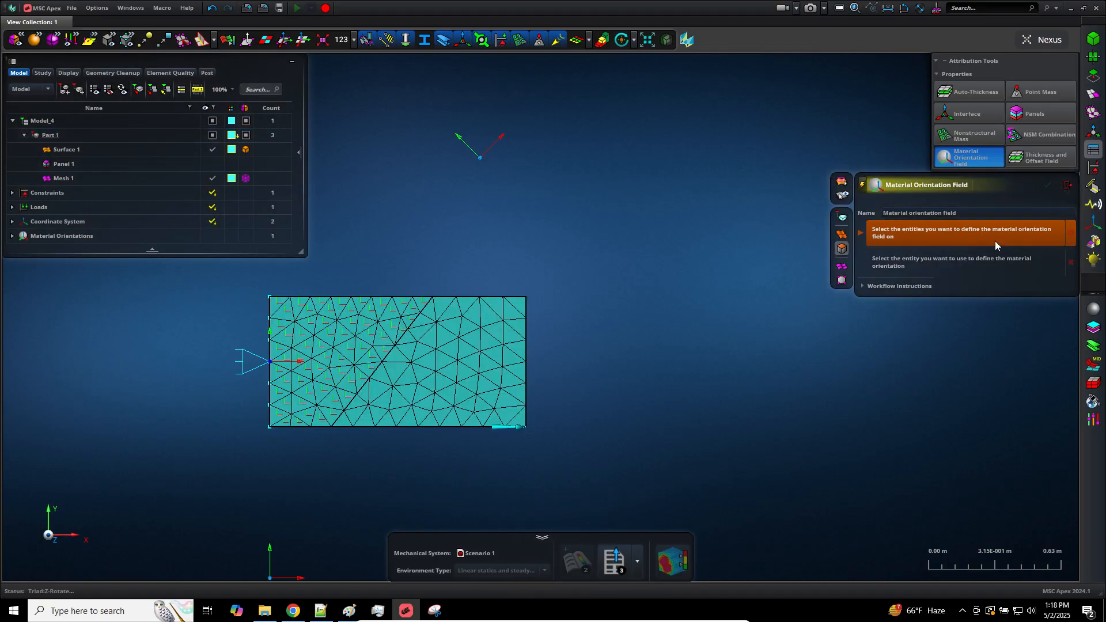
Leave the Material Orientation Field tool and inspect the displayed element axes on the face at the free end
{"action": "key", "text": "Escape"}
{"action": "scroll", "coordinate": [537, 388], "scroll_direction": "up", "scroll_amount": 3}
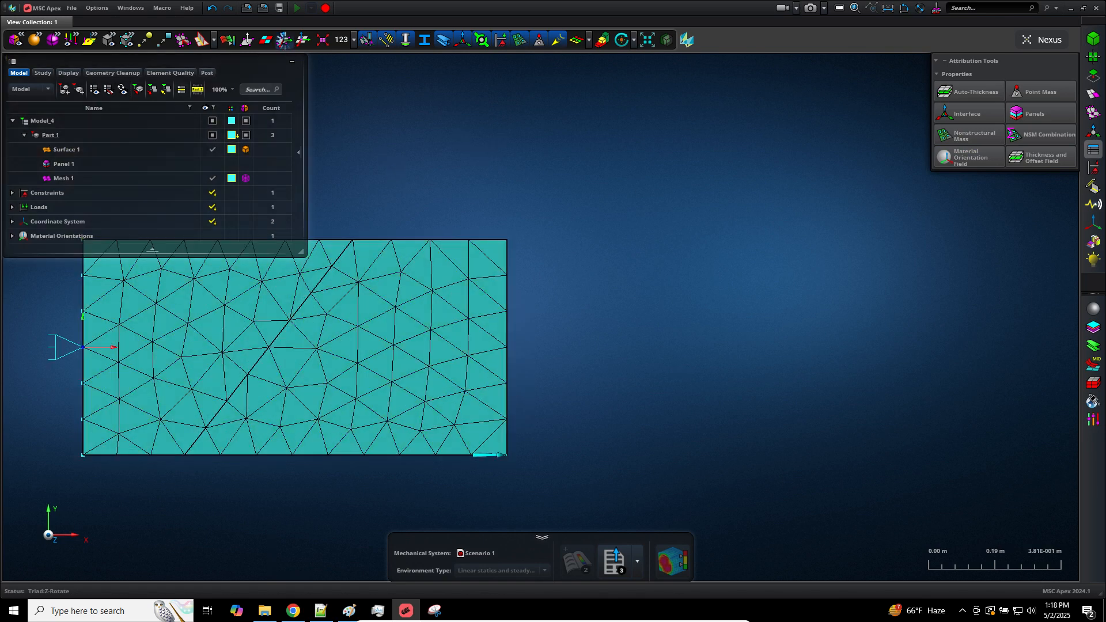
{"action": "scroll", "coordinate": [568, 374], "scroll_direction": "down", "scroll_amount": 2}
{"action": "scroll", "coordinate": [553, 361], "scroll_direction": "up", "scroll_amount": 6}
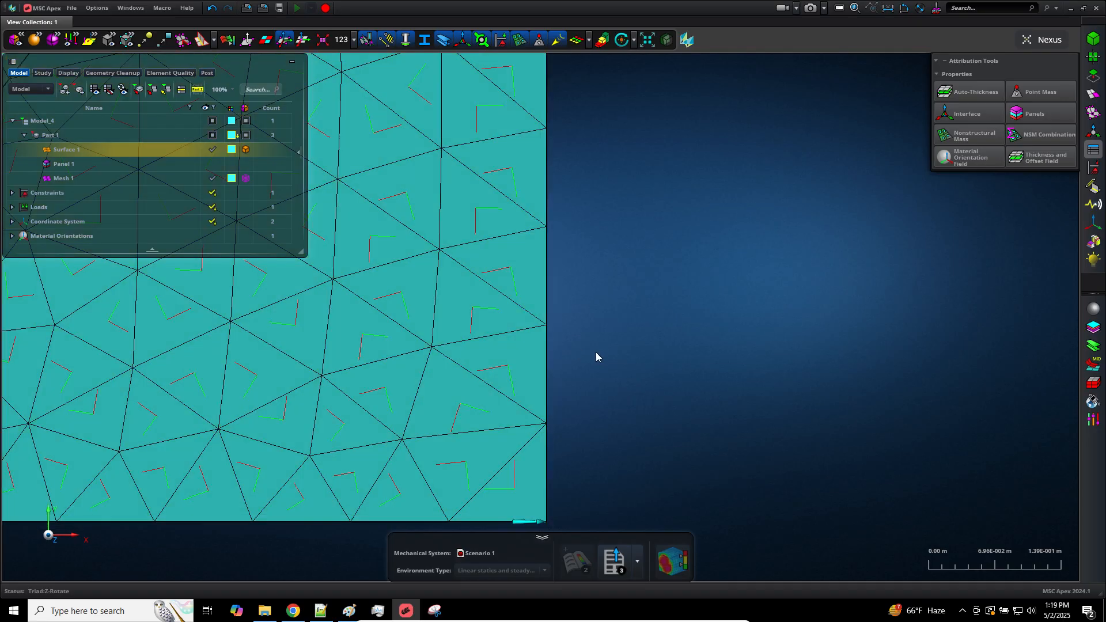
Hide the element axes and define a material orientation field on the free-end face using the rotated coordinate system above the plate
{"action": "left_click", "coordinate": [284, 40]}
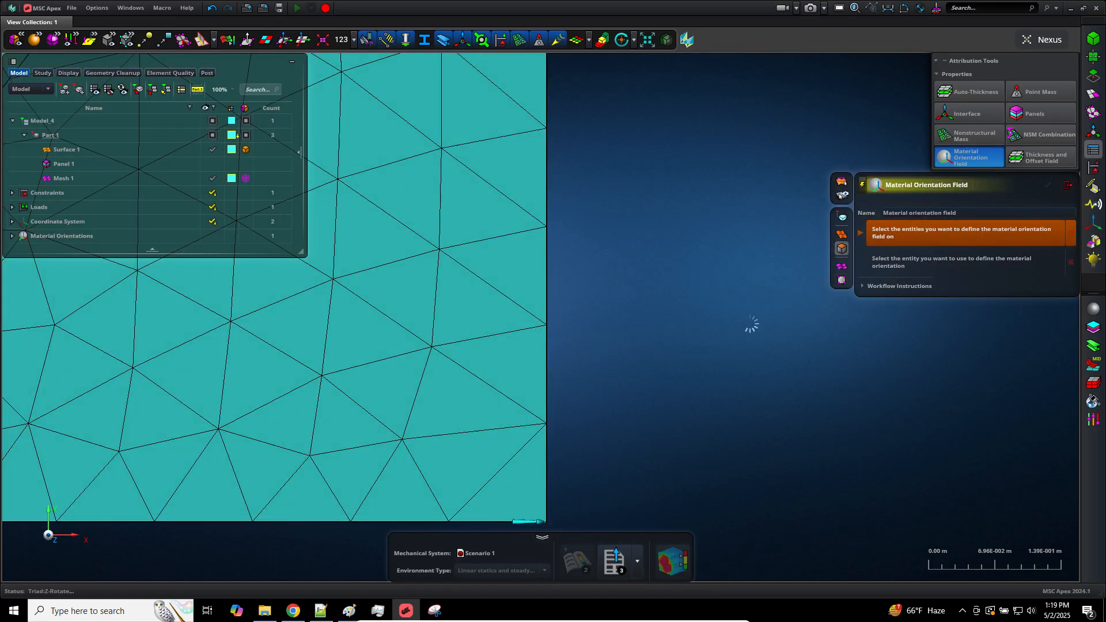
{"action": "left_click", "coordinate": [514, 337]}
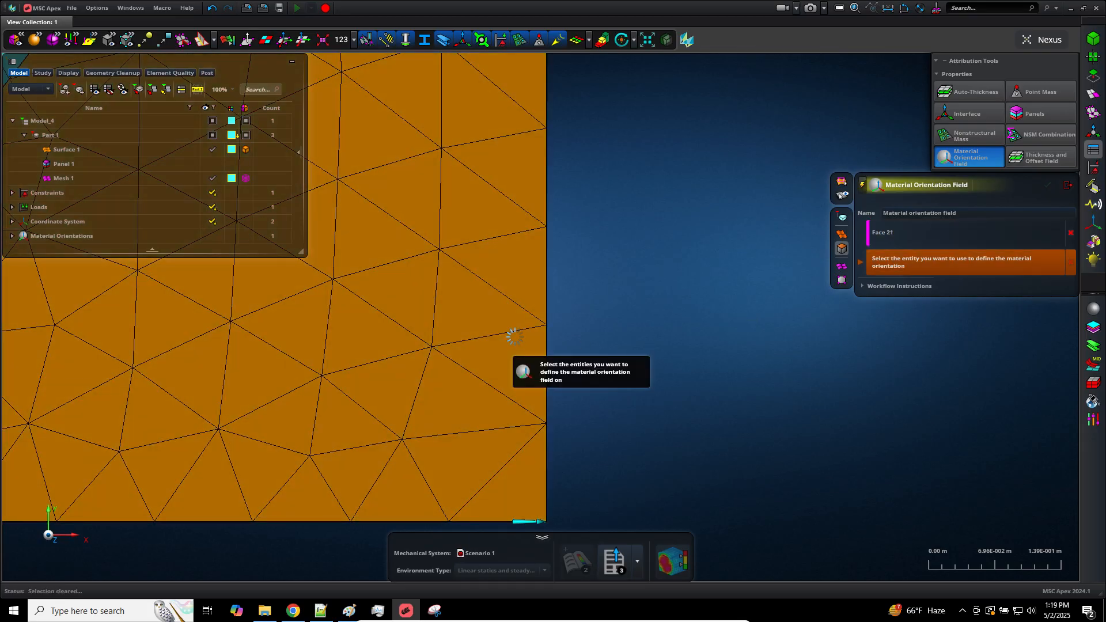
{"action": "scroll", "coordinate": [700, 459], "scroll_direction": "down", "scroll_amount": 5}
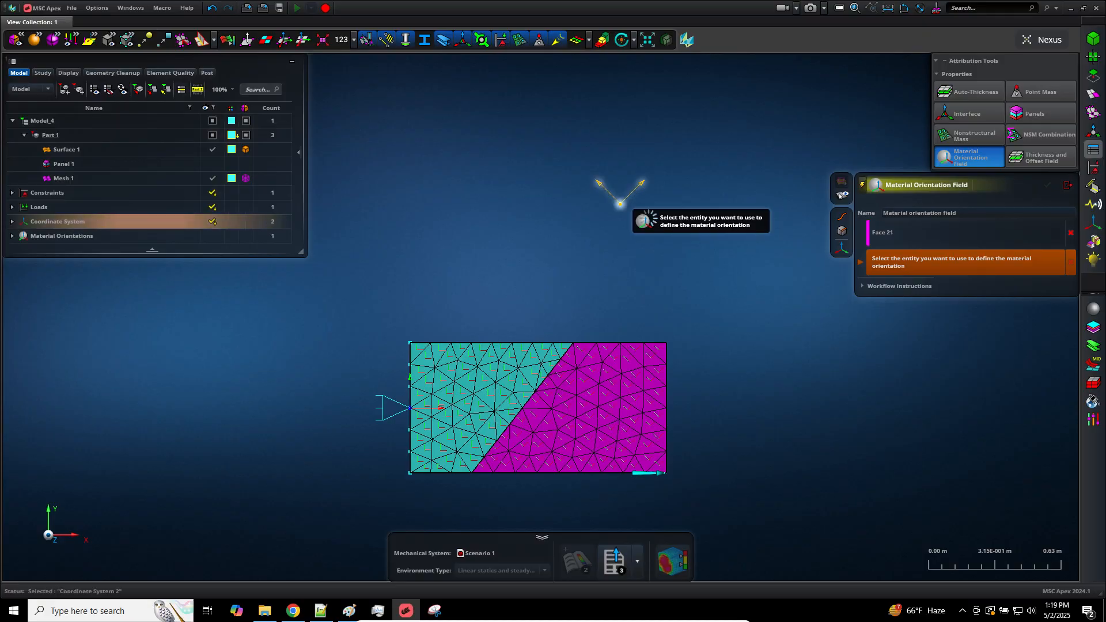
{"action": "left_click", "coordinate": [635, 189]}
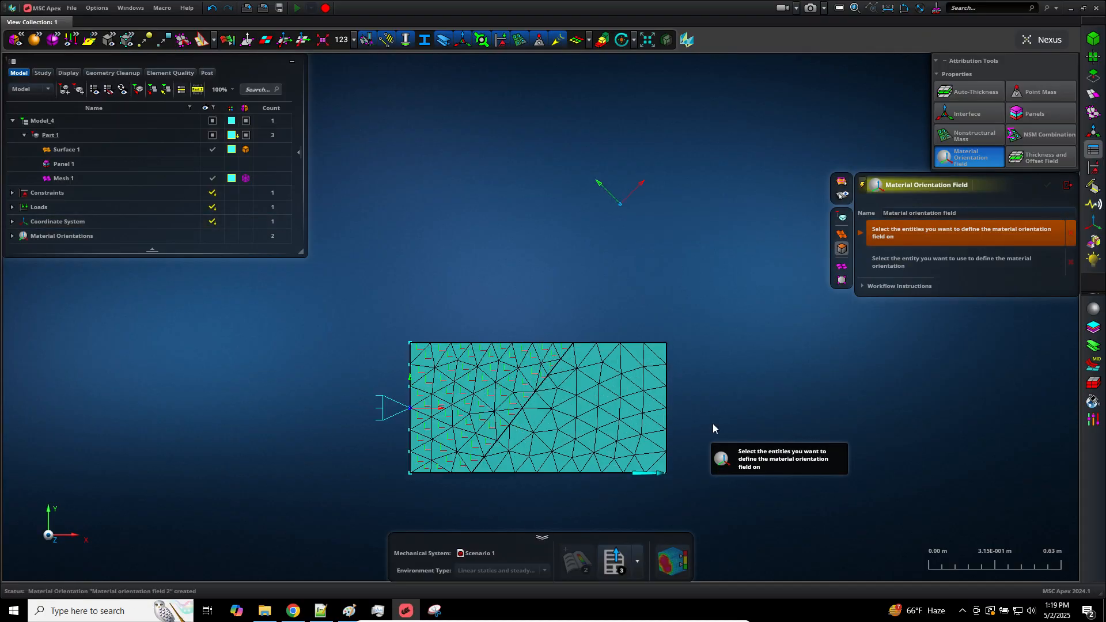
{"action": "scroll", "coordinate": [713, 424], "scroll_direction": "up", "scroll_amount": 3}
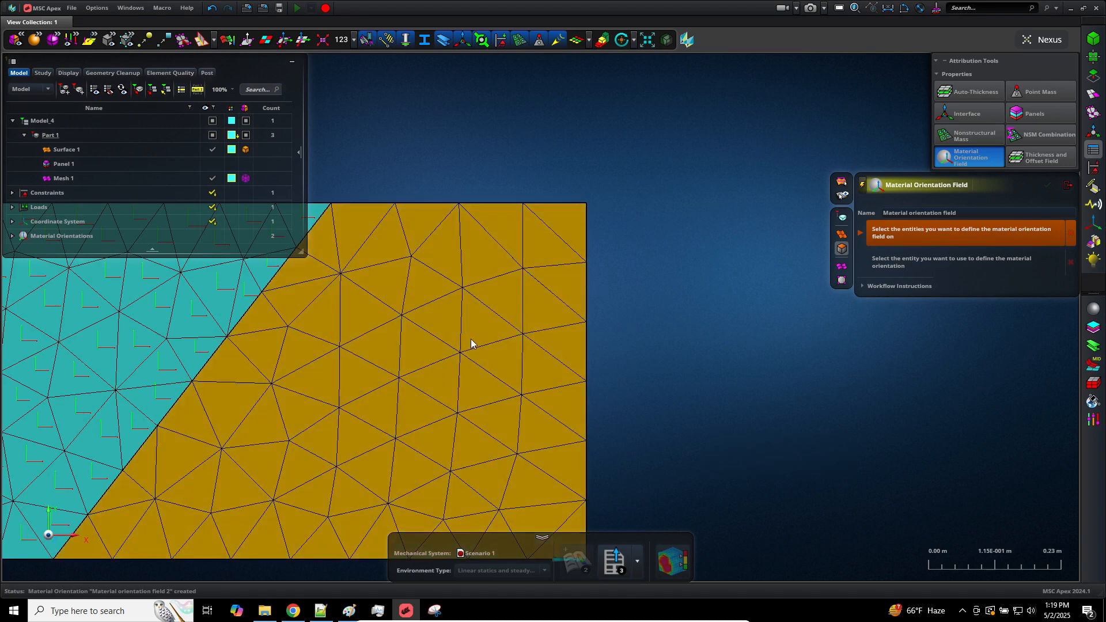
{"action": "left_click", "coordinate": [1067, 185]}
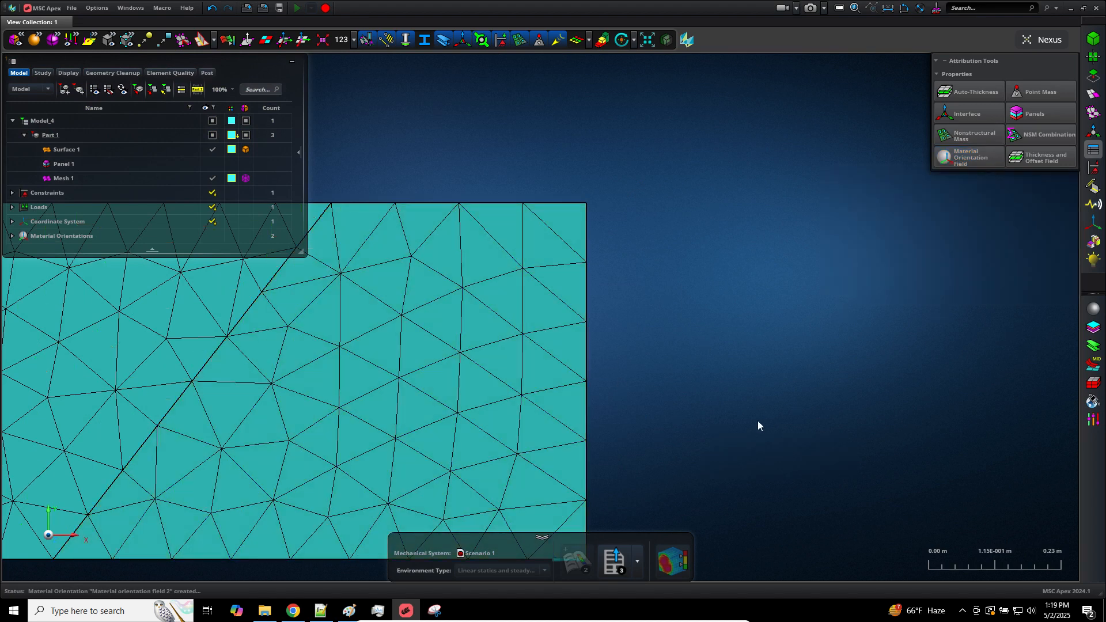
Compare the material orientation axes on both faces with their coordinate systems in the Material Orientation Field tool, then close it
{"action": "scroll", "coordinate": [759, 420], "scroll_direction": "down", "scroll_amount": 3}
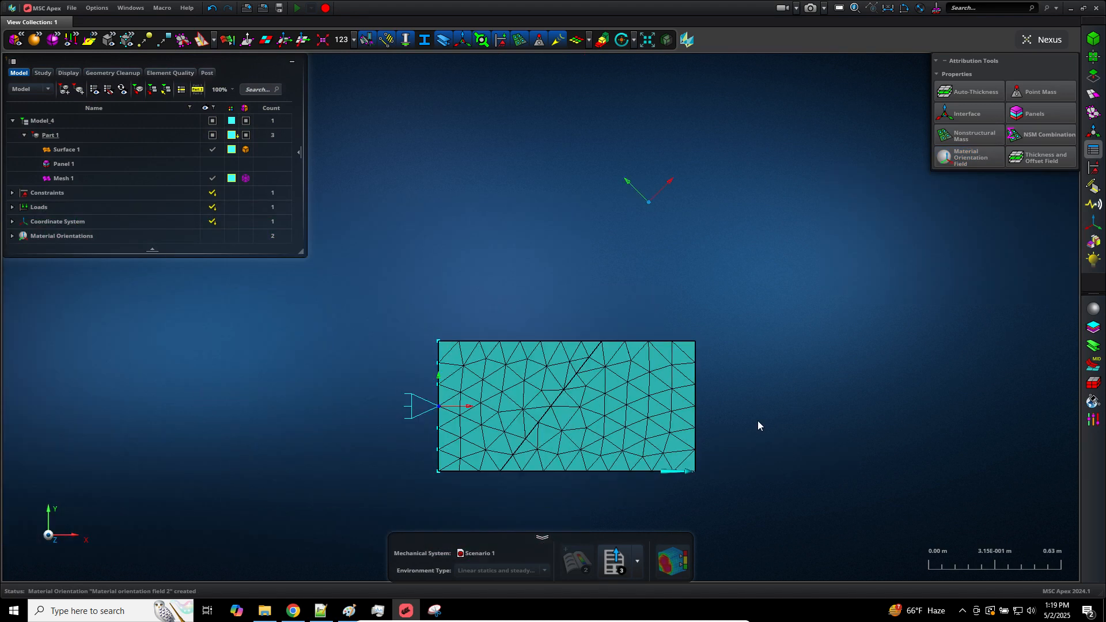
{"action": "scroll", "coordinate": [759, 421], "scroll_direction": "up", "scroll_amount": 1}
{"action": "scroll", "coordinate": [655, 257], "scroll_direction": "down", "scroll_amount": 5}
{"action": "scroll", "coordinate": [658, 188], "scroll_direction": "up", "scroll_amount": 5}
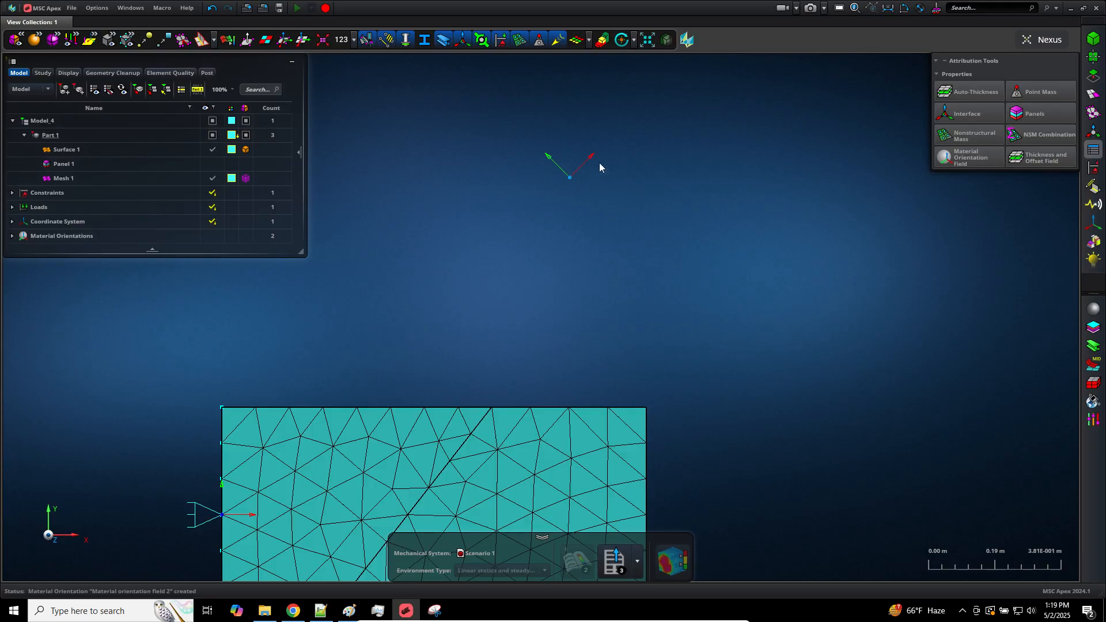
{"action": "left_click", "coordinate": [968, 157]}
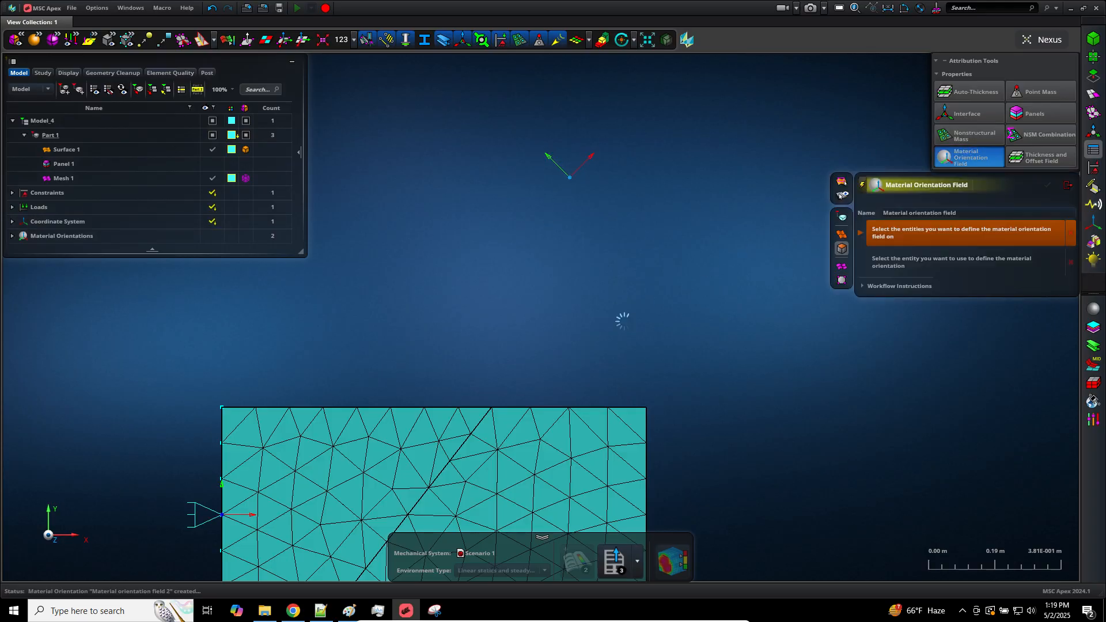
{"action": "scroll", "coordinate": [623, 320], "scroll_direction": "down", "scroll_amount": 3}
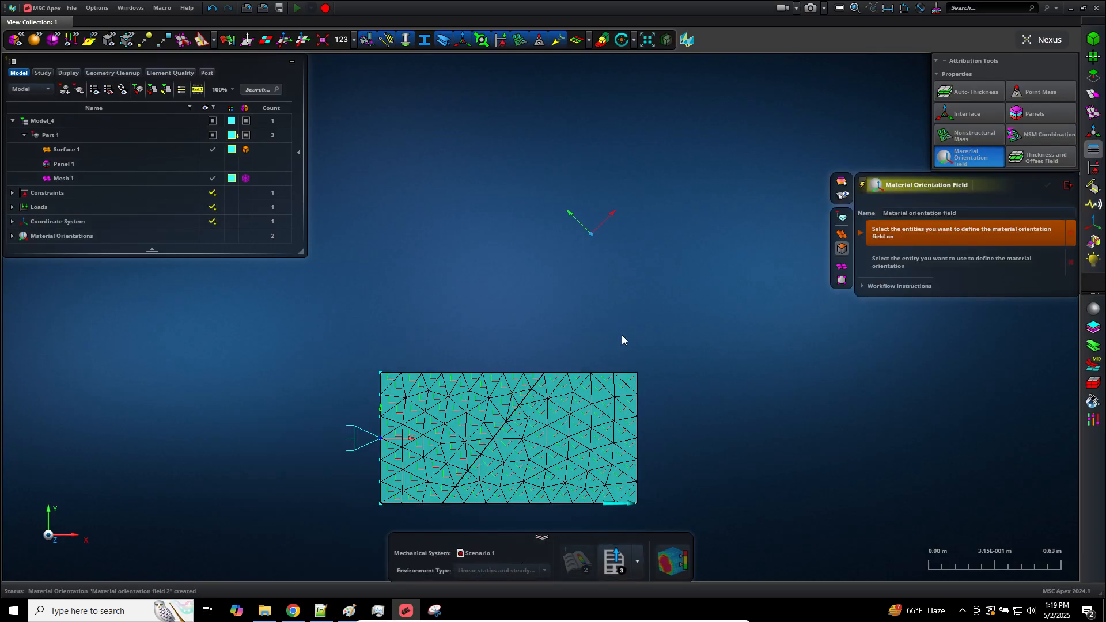
{"action": "scroll", "coordinate": [502, 514], "scroll_direction": "up", "scroll_amount": 5}
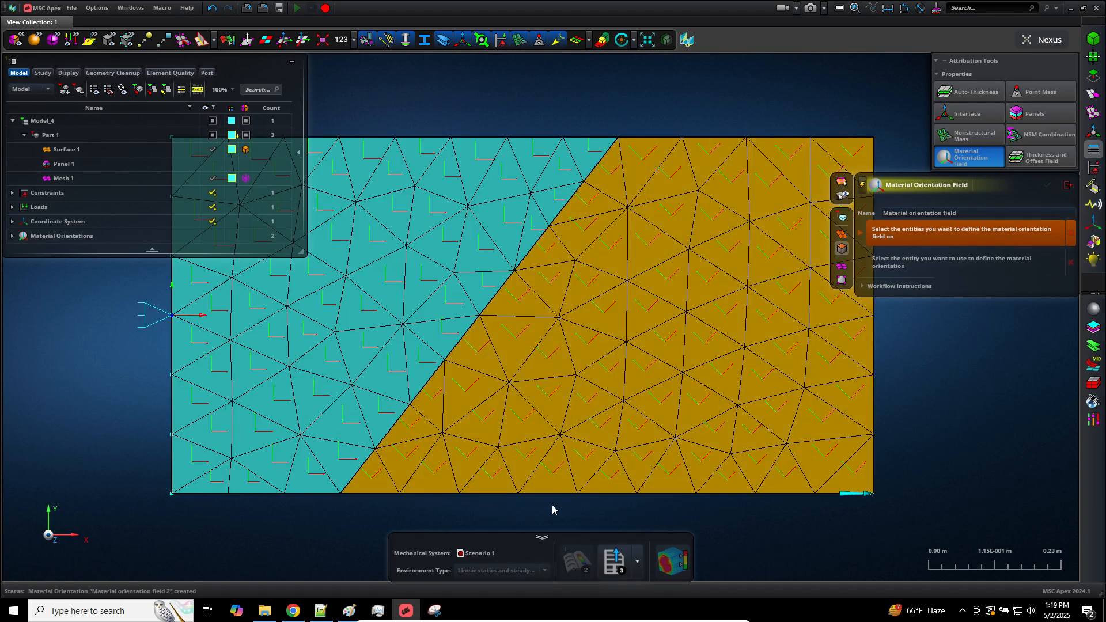
{"action": "scroll", "coordinate": [551, 510], "scroll_direction": "down", "scroll_amount": 3}
{"action": "scroll", "coordinate": [499, 522], "scroll_direction": "up", "scroll_amount": 3}
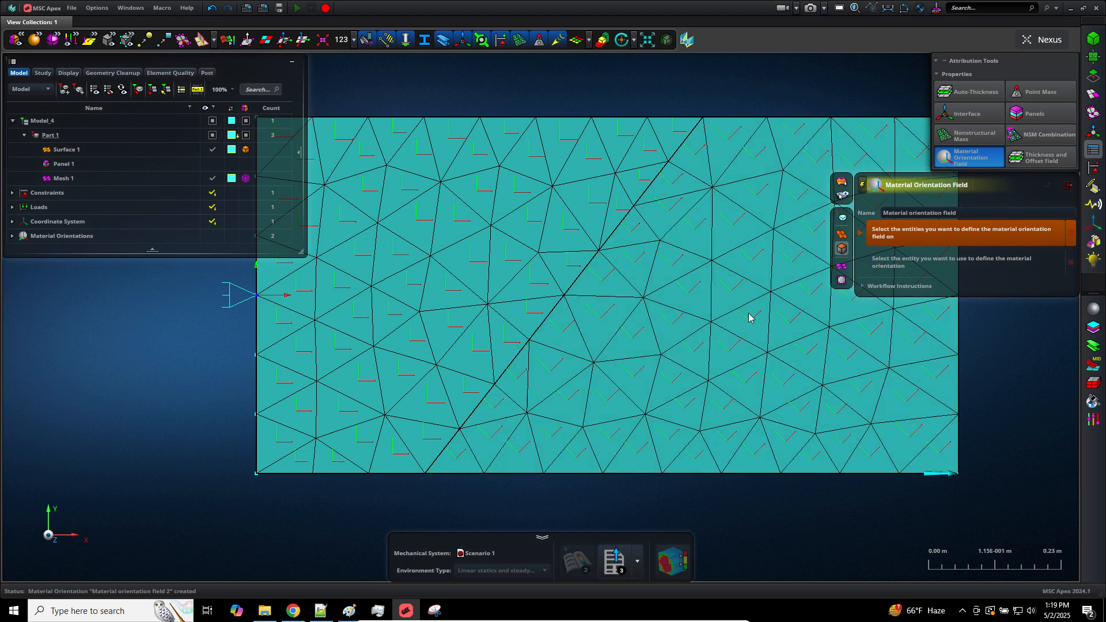
{"action": "left_click", "coordinate": [1067, 187]}
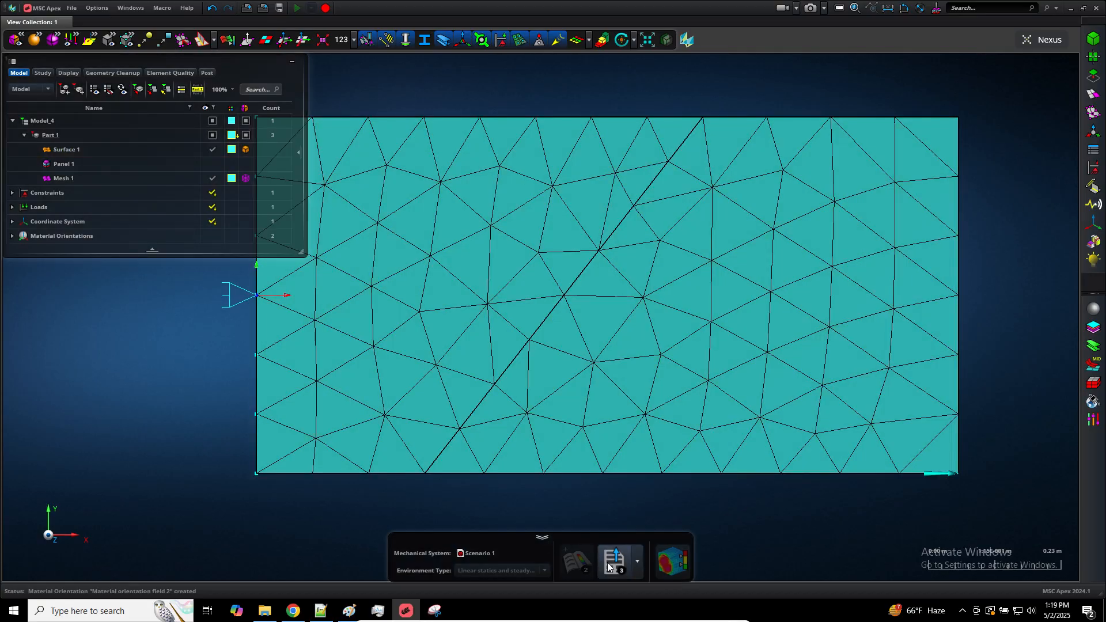
Export the scenario to the Downloads folder as a BDF file named model_b
{"action": "left_click", "coordinate": [628, 205]}
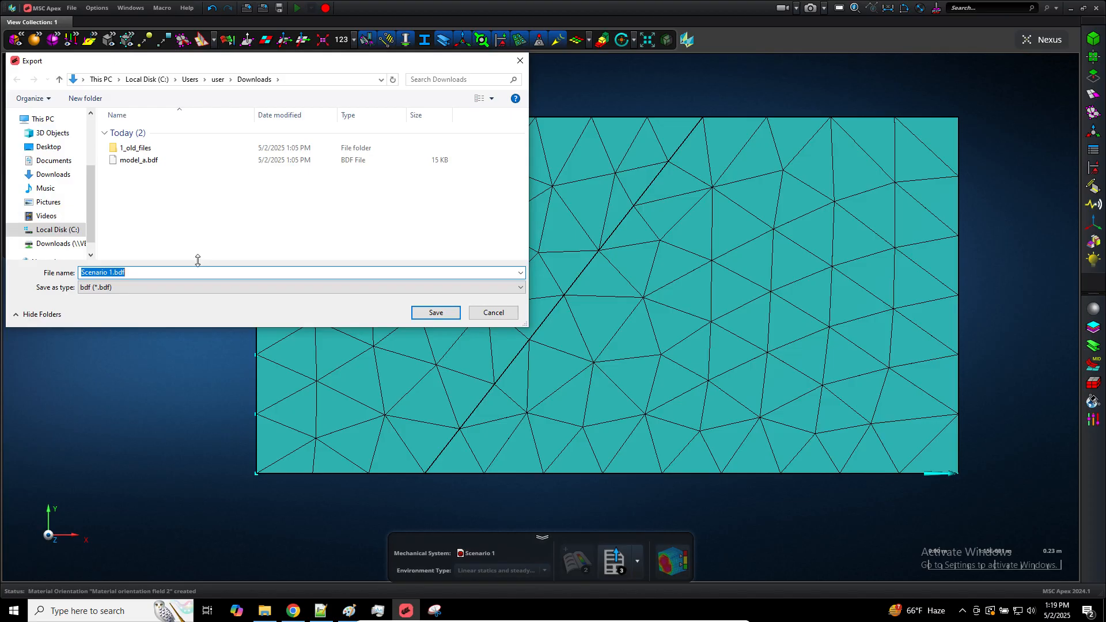
{"action": "type", "text": "model_b"}
{"action": "left_click", "coordinate": [423, 314]}
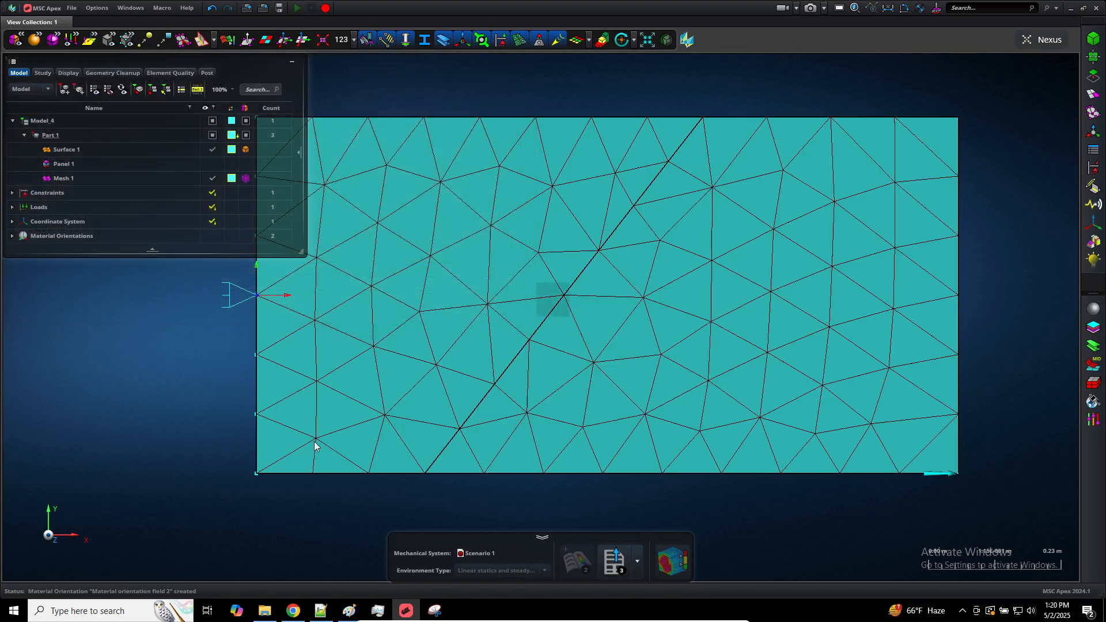
{"action": "left_click", "coordinate": [507, 420]}
Check the exported file in the Downloads folder, then run model_b.bdf in MSC Nastran 2024.1
{"action": "left_click", "coordinate": [265, 611]}
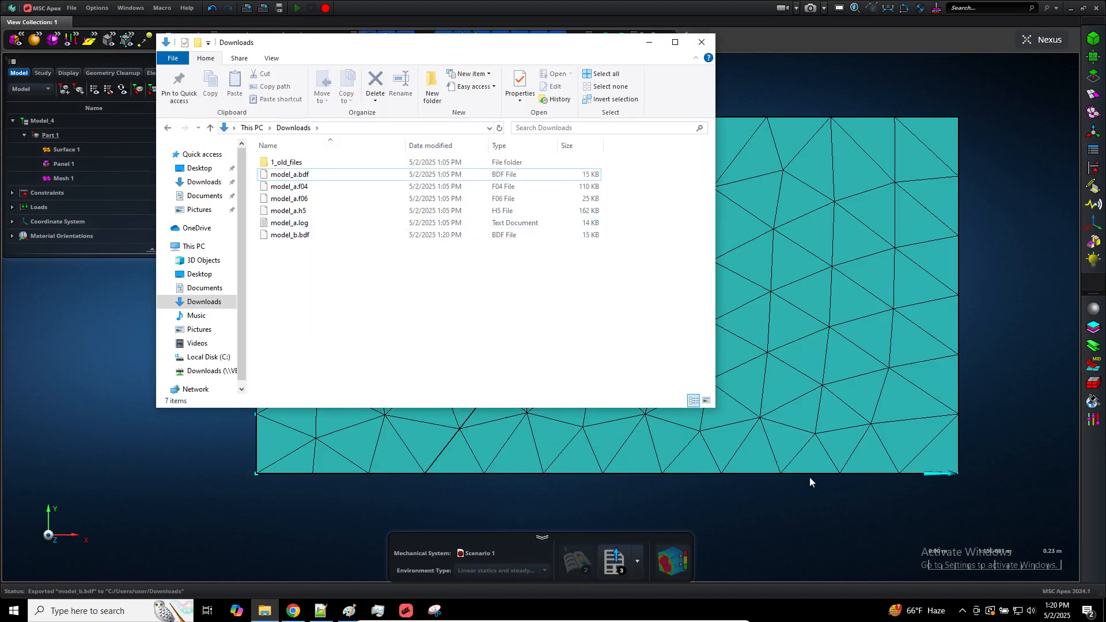
{"action": "key", "text": "super+d"}
{"action": "double_click", "coordinate": [547, 311]}
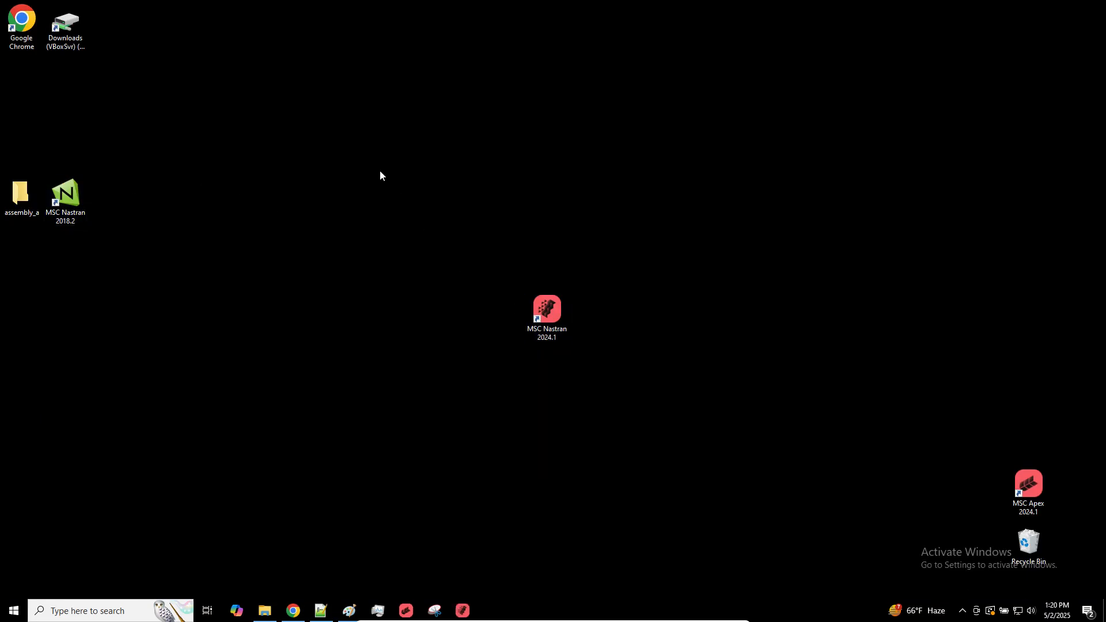
{"action": "double_click", "coordinate": [154, 123]}
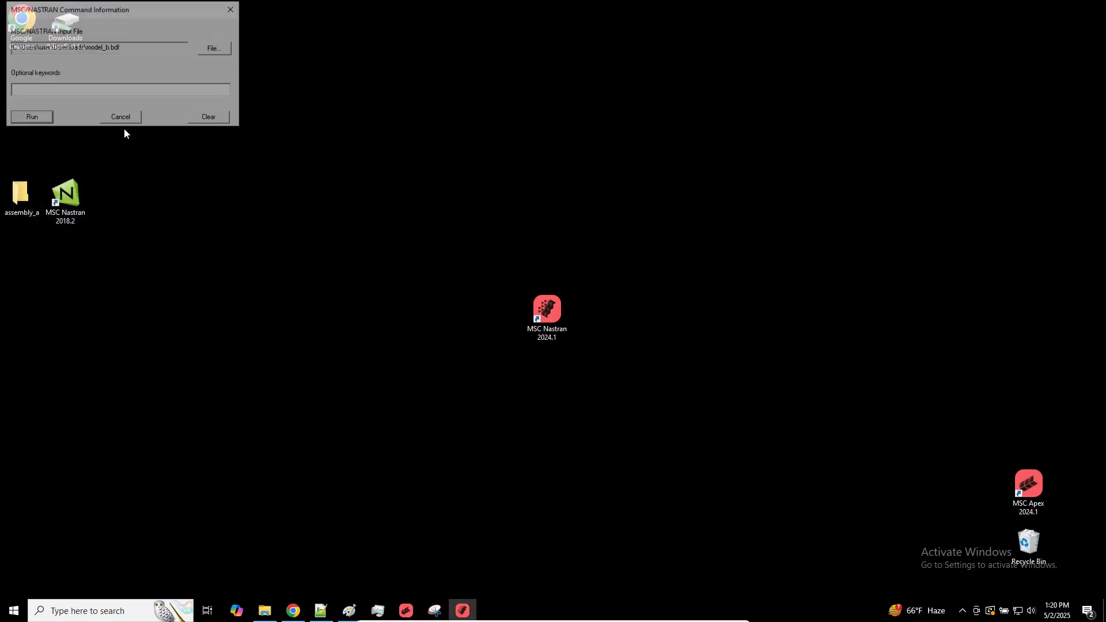
{"action": "left_click", "coordinate": [33, 116]}
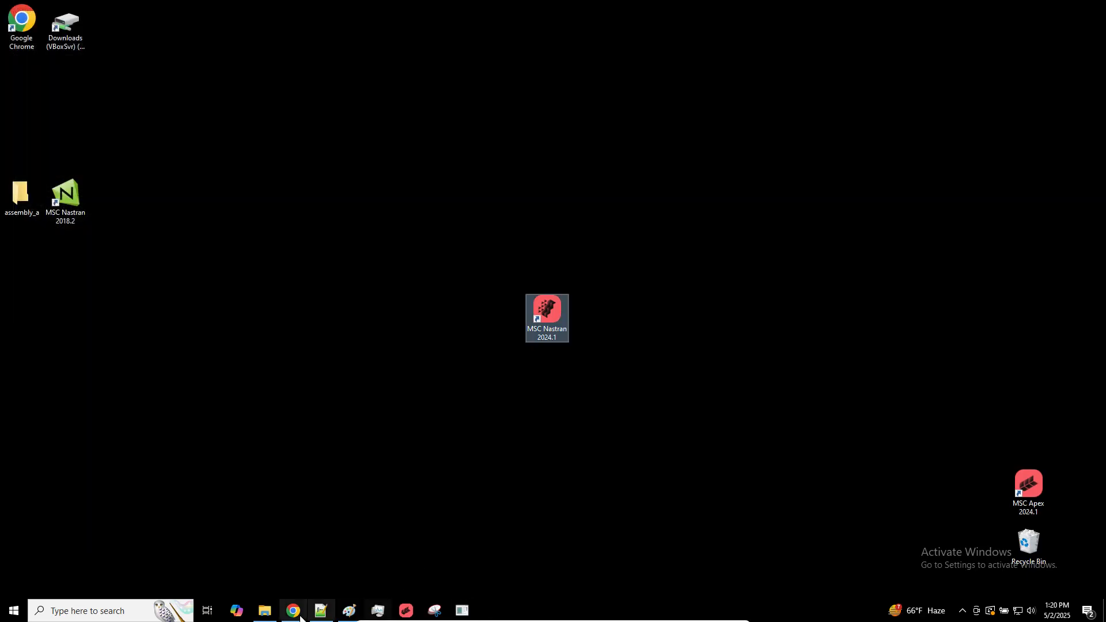
Open model_a.bdf and model_b.bdf together from the Downloads folder in Notepad++
{"action": "left_click", "coordinate": [265, 611]}
{"action": "left_click", "coordinate": [290, 174]}
{"action": "left_click", "coordinate": [290, 235], "text": "ctrl"}
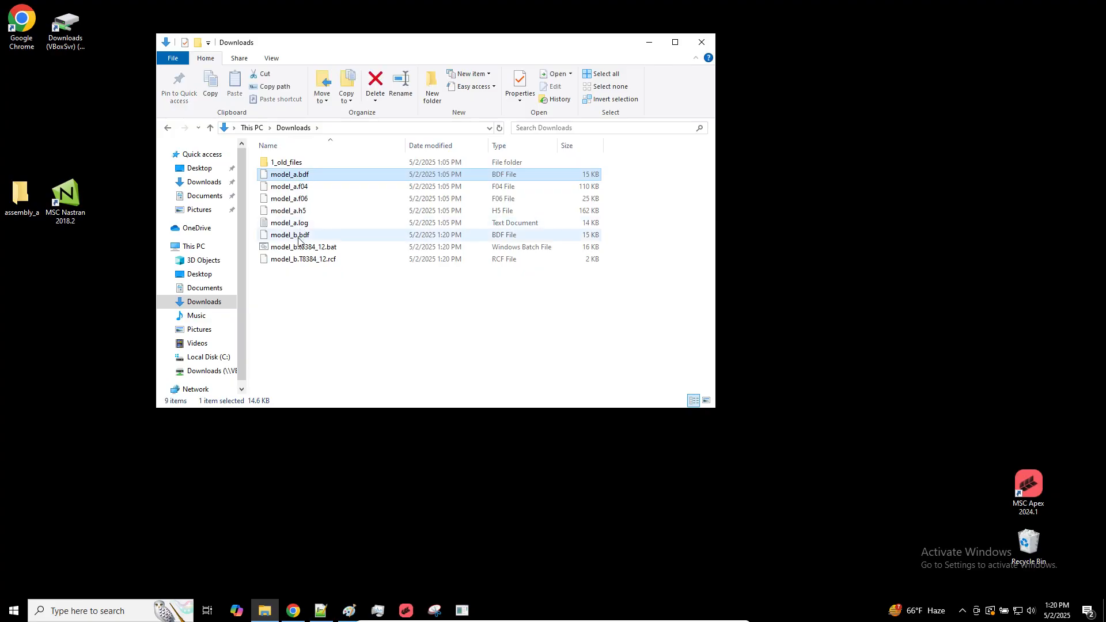
{"action": "right_click", "coordinate": [299, 236]}
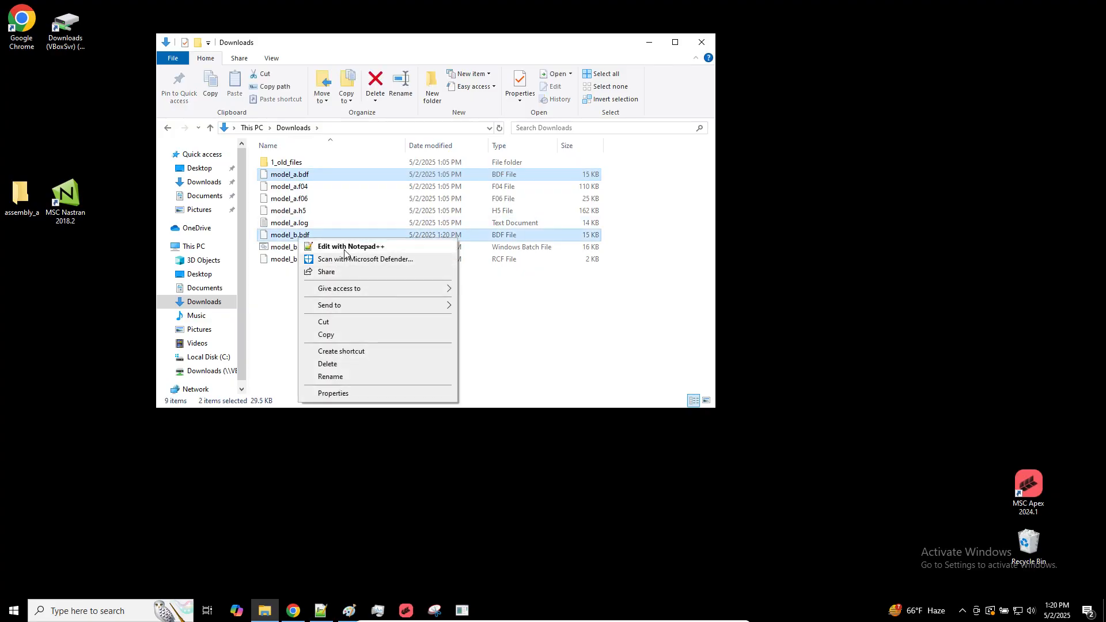
{"action": "left_click", "coordinate": [346, 247]}
Move model_b.bdf to the other view so it sits beside model_a.bdf
{"action": "left_click", "coordinate": [251, 141]}
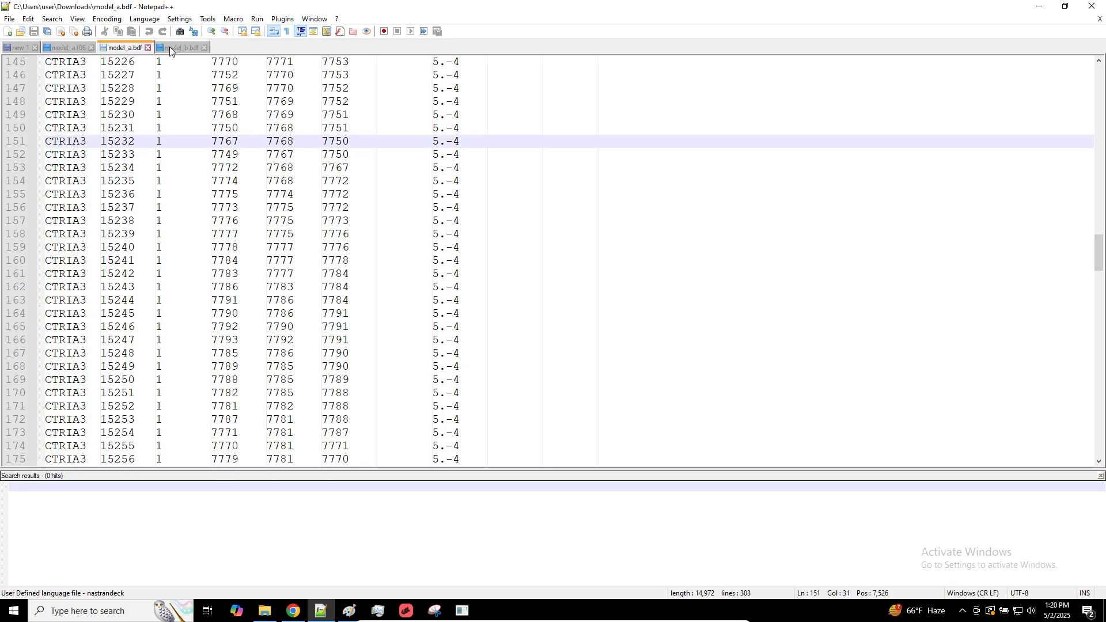
{"action": "right_click", "coordinate": [169, 47]}
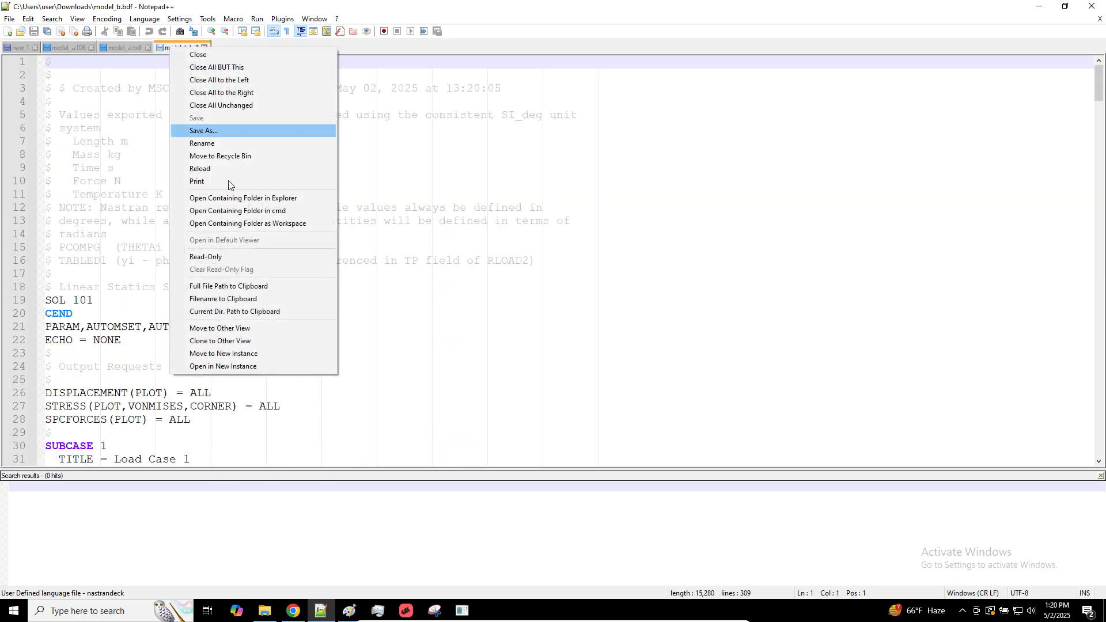
{"action": "left_click", "coordinate": [242, 331]}
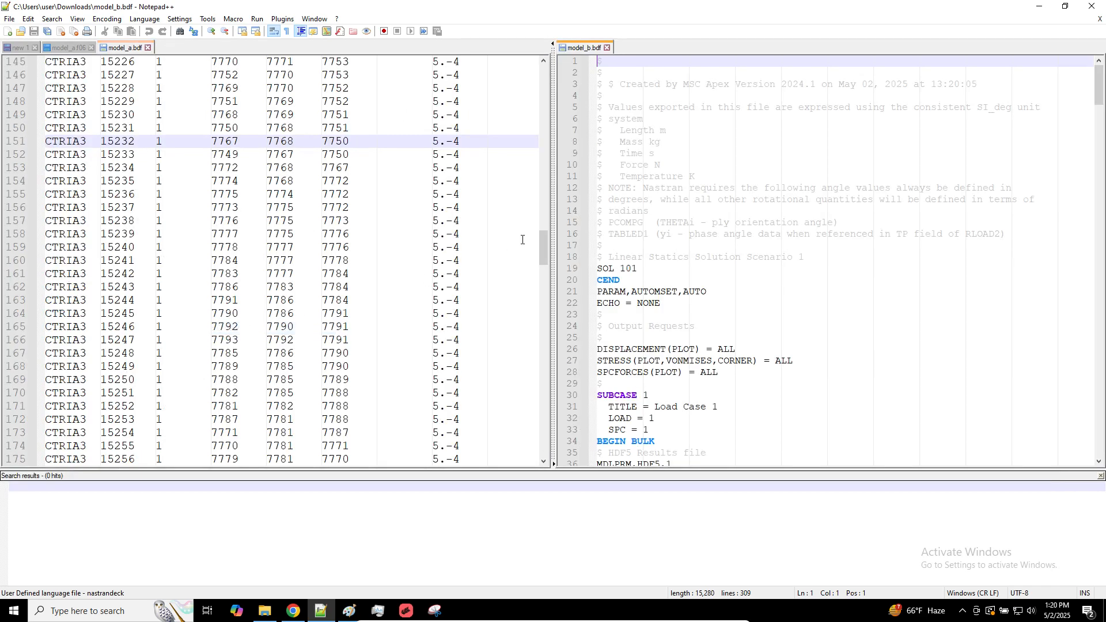
Examine model_a.bdf from its header through the CTRIA3 element entries
{"action": "left_click_drag", "start_coordinate": [543, 251], "coordinate": [547, 75]}
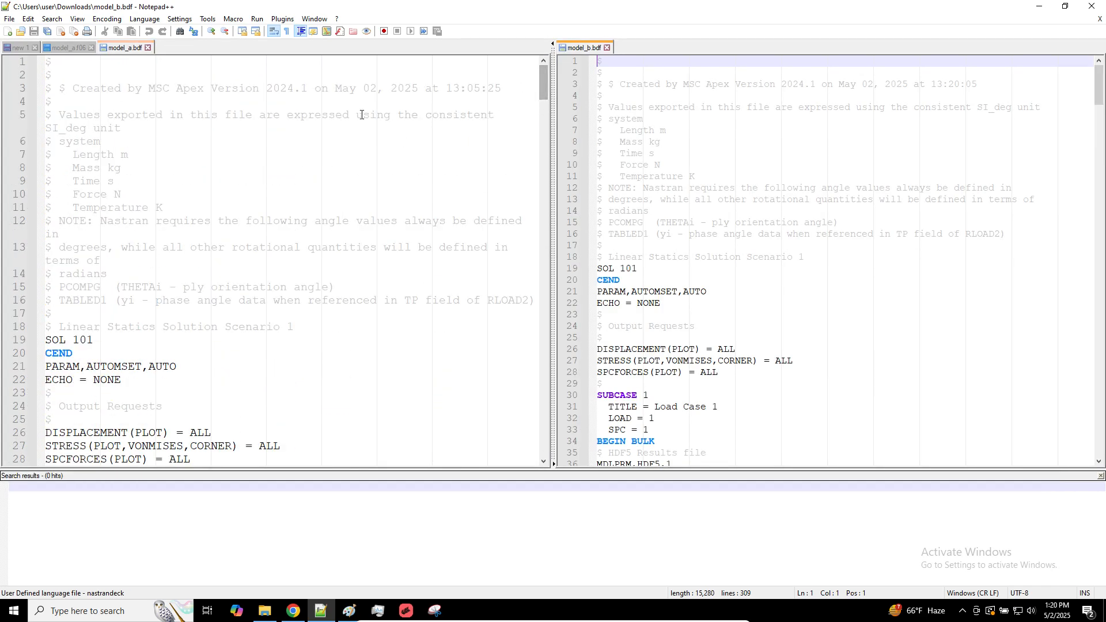
{"action": "left_click", "coordinate": [283, 18]}
{"action": "left_click", "coordinate": [521, 128]}
{"action": "scroll", "coordinate": [517, 218], "scroll_direction": "down", "scroll_amount": 20}
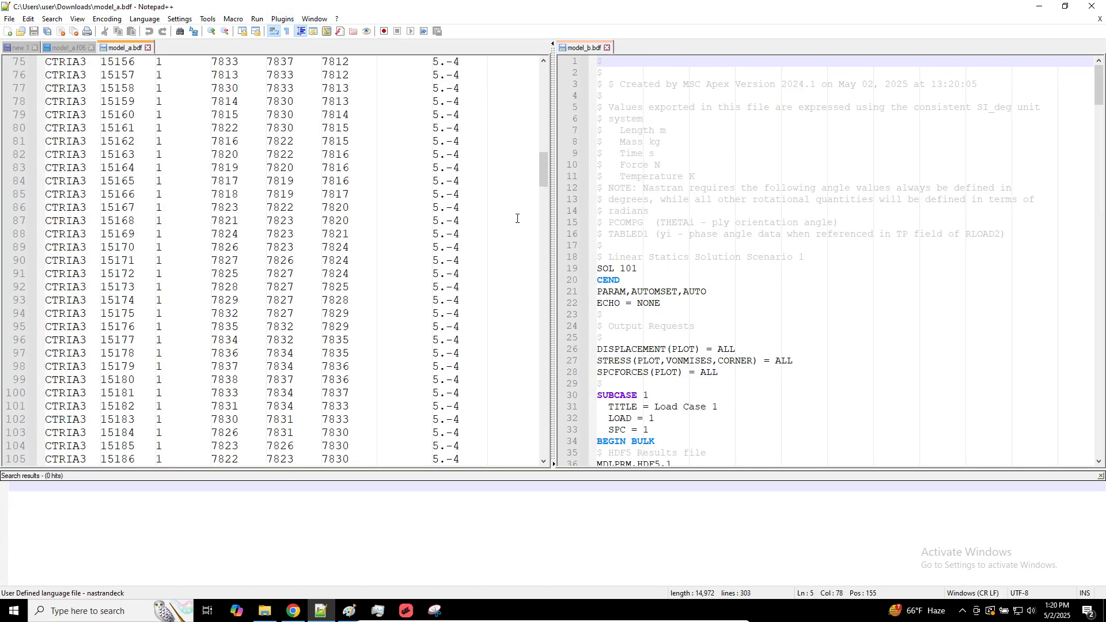
{"action": "scroll", "coordinate": [517, 219], "scroll_direction": "down", "scroll_amount": 20}
{"action": "scroll", "coordinate": [517, 218], "scroll_direction": "up", "scroll_amount": 10}
{"action": "scroll", "coordinate": [517, 218], "scroll_direction": "down", "scroll_amount": 4}
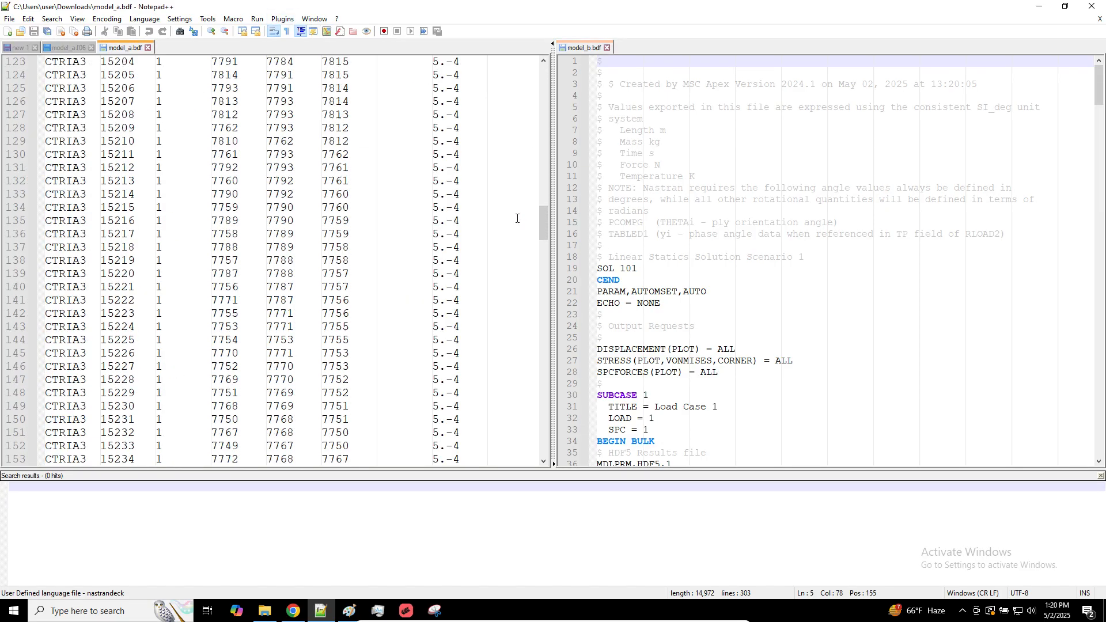
{"action": "scroll", "coordinate": [518, 219], "scroll_direction": "down", "scroll_amount": 10}
{"action": "scroll", "coordinate": [518, 219], "scroll_direction": "up", "scroll_amount": 20}
Open model_b.f06 from the Downloads folder in the second view and search it for "FATAL MESSAGE"
{"action": "left_click", "coordinate": [276, 611]}
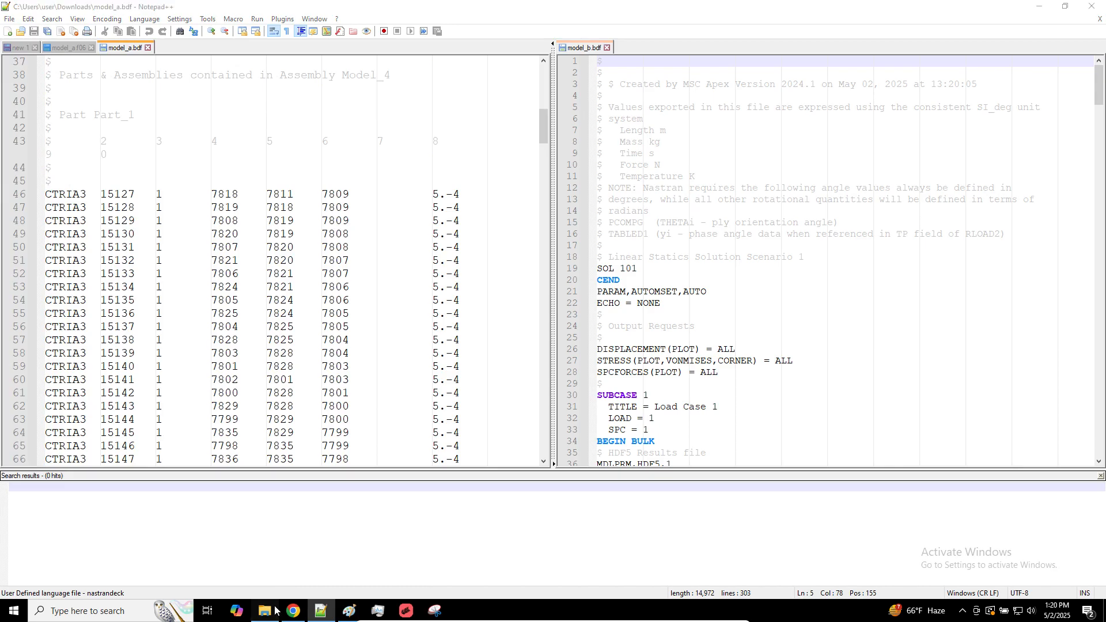
{"action": "left_click_drag", "start_coordinate": [302, 260], "coordinate": [825, 264]}
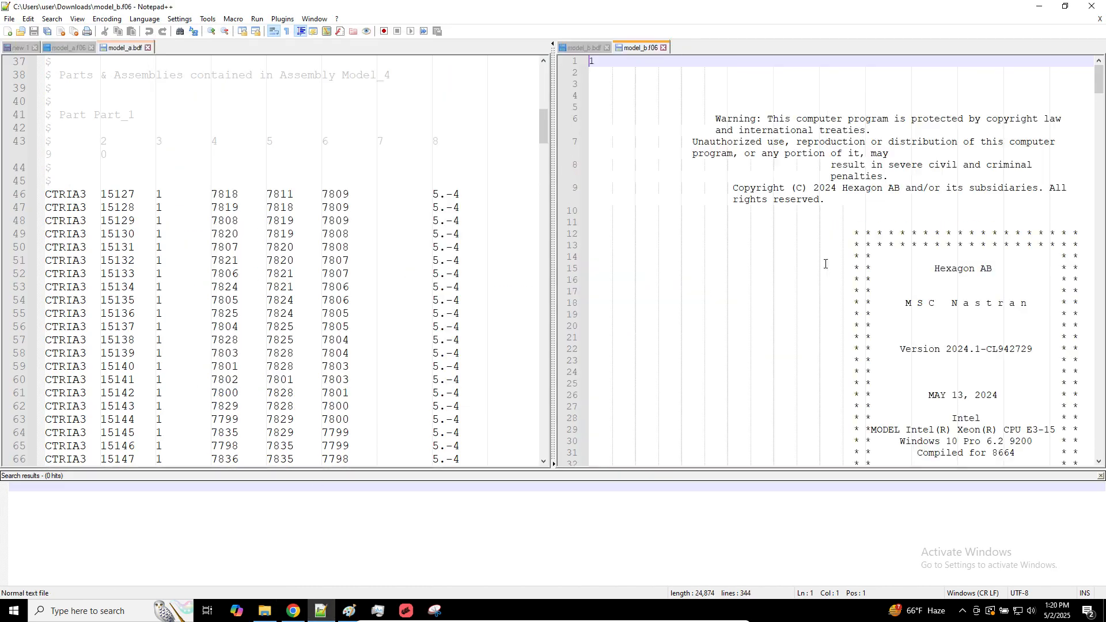
{"action": "left_click", "coordinate": [825, 264]}
{"action": "left_click", "coordinate": [760, 84]}
{"action": "key", "text": "ctrl+f"}
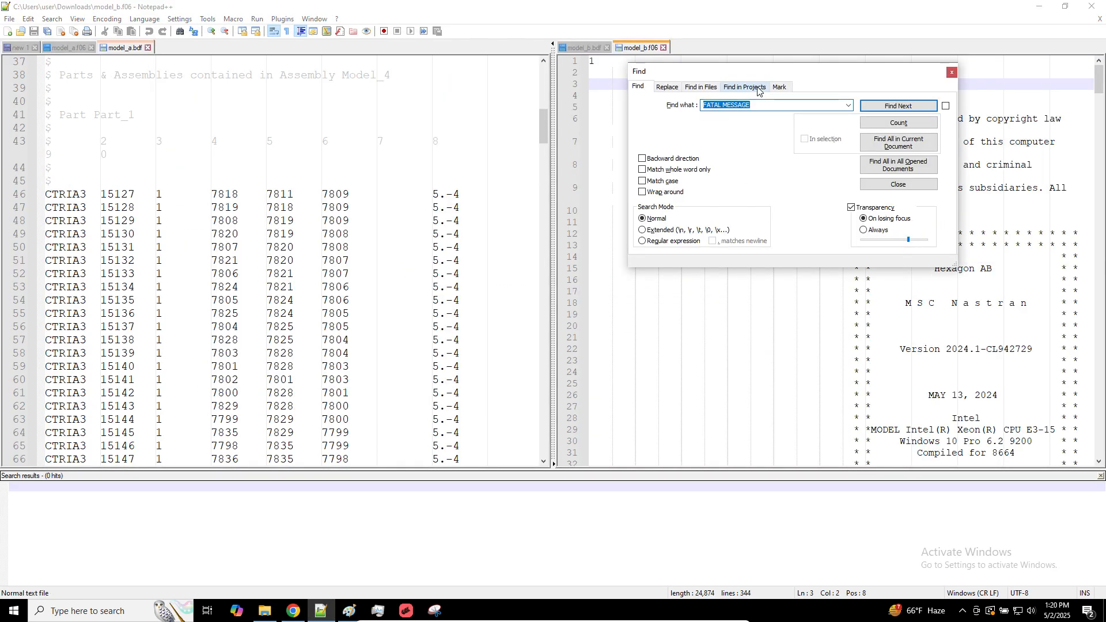
{"action": "left_click", "coordinate": [896, 143]}
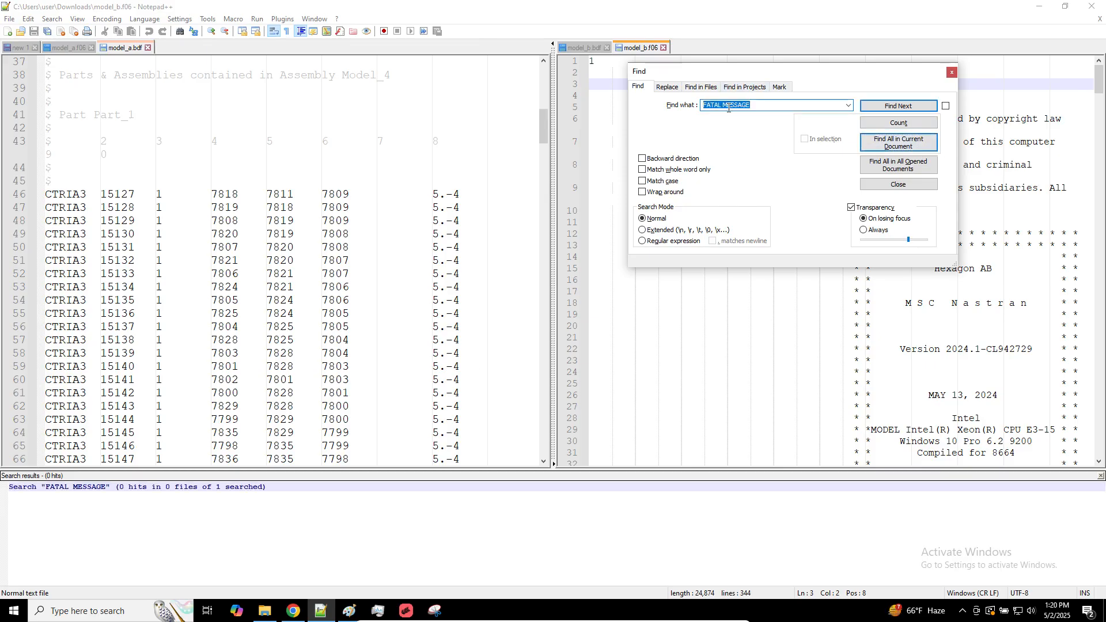
{"action": "key", "text": "Escape"}
Turn off word wrap and review the load resultant, epsilon and SPC force resultant output in model_b.f06
{"action": "scroll", "coordinate": [731, 97], "scroll_direction": "down", "scroll_amount": 20}
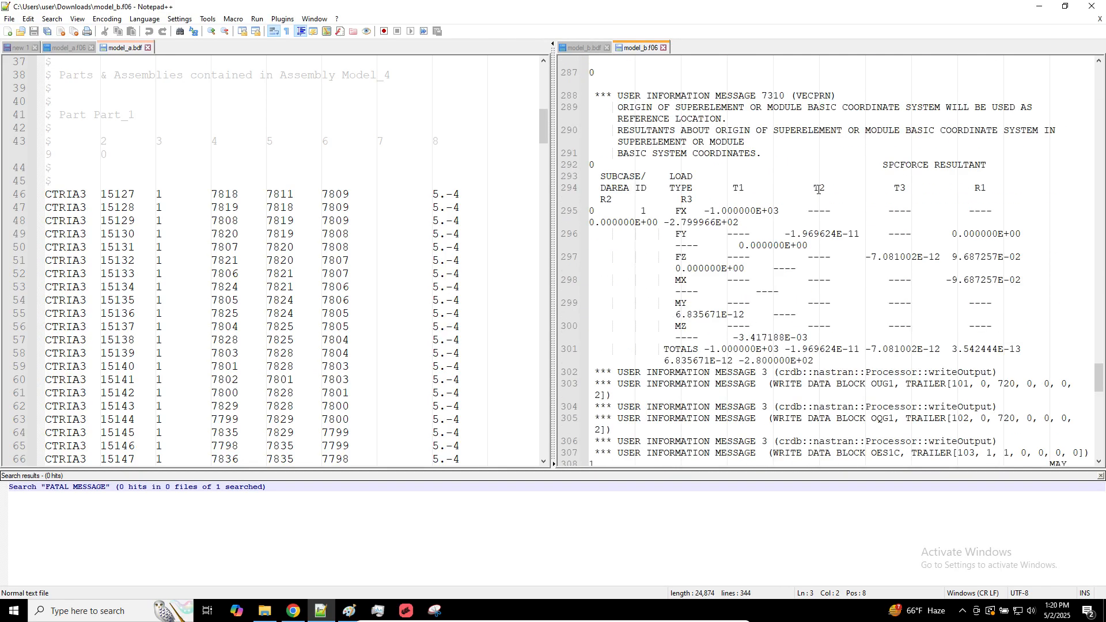
{"action": "left_click", "coordinate": [274, 32]}
{"action": "scroll", "coordinate": [848, 281], "scroll_direction": "up", "scroll_amount": 20}
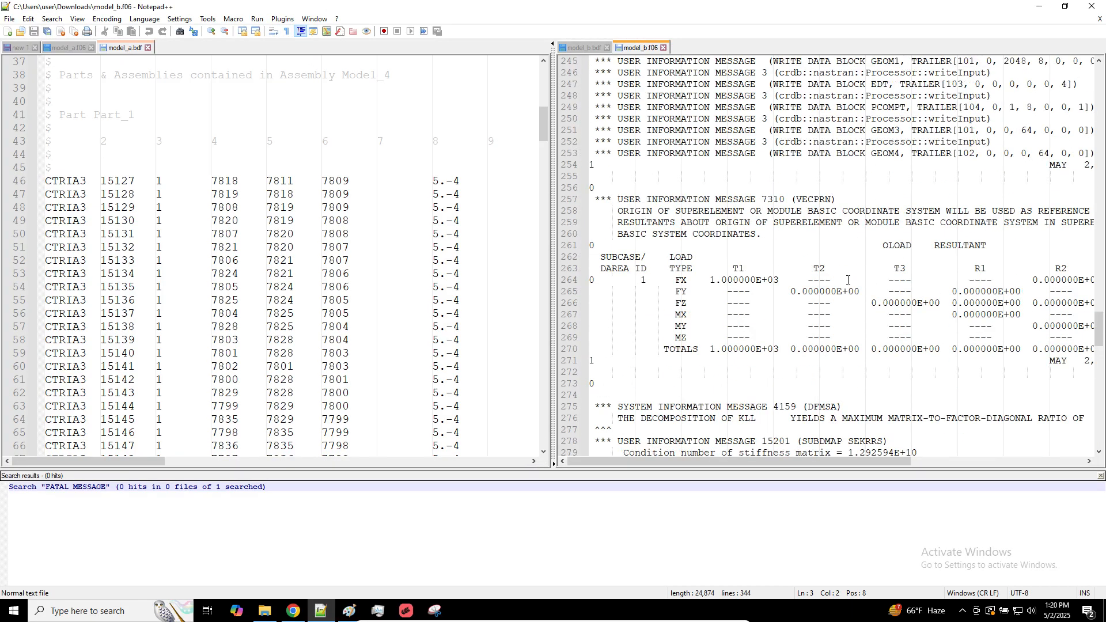
{"action": "scroll", "coordinate": [848, 281], "scroll_direction": "down", "scroll_amount": 20}
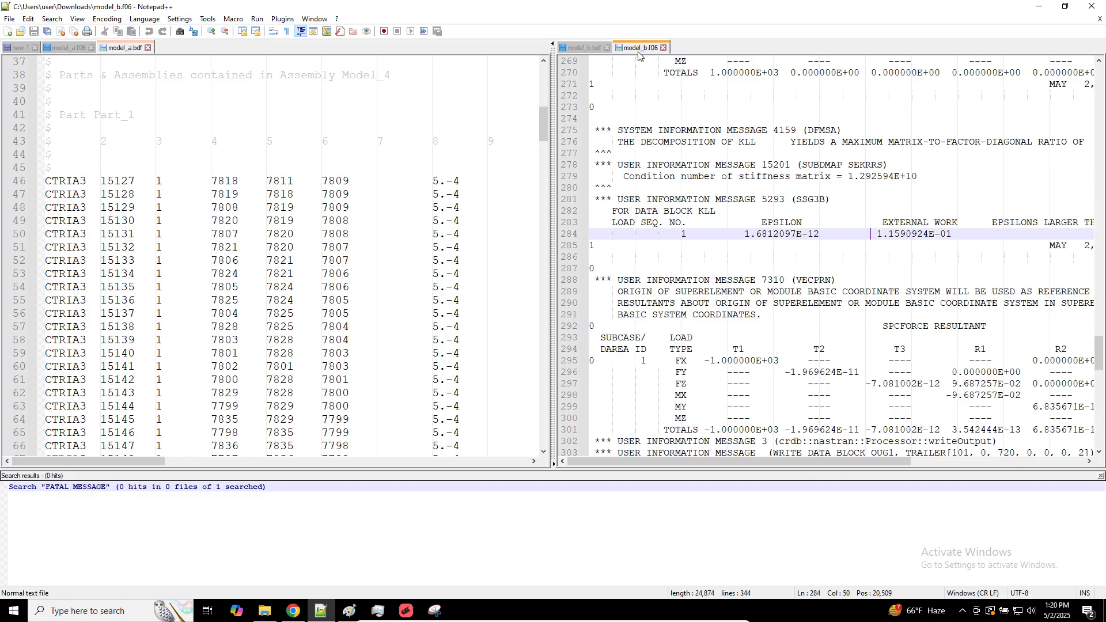
Examine the CORD2R coordinate system entries and field 7 of the CTRIA3 entries in model_b.bdf
{"action": "left_click", "coordinate": [577, 50]}
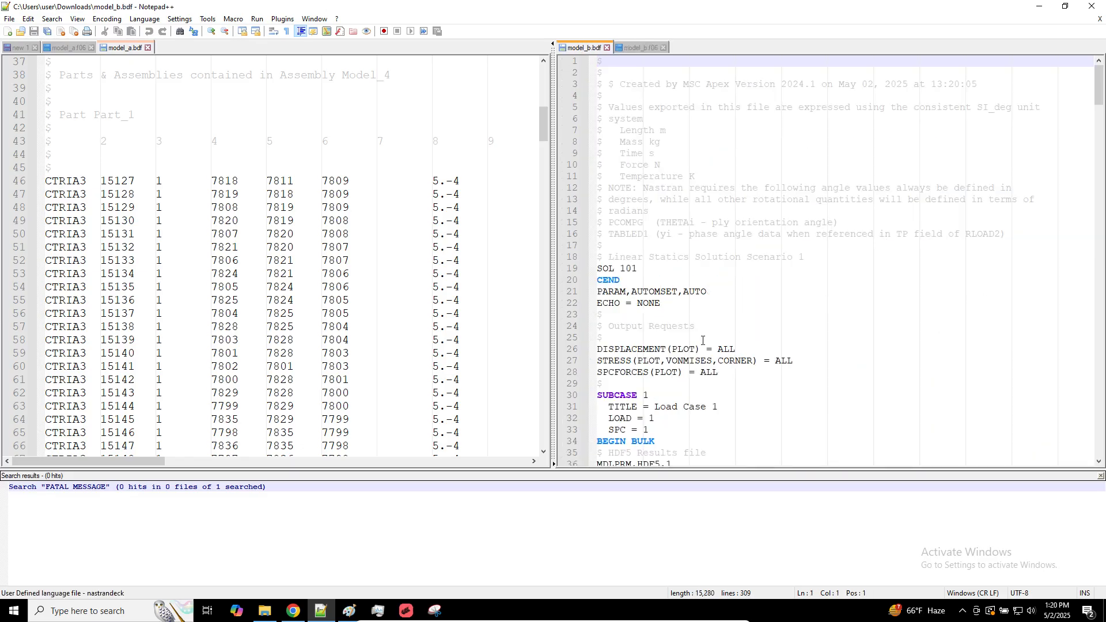
{"action": "scroll", "coordinate": [686, 341], "scroll_direction": "down", "scroll_amount": 3}
{"action": "left_click", "coordinate": [796, 349]}
{"action": "scroll", "coordinate": [797, 349], "scroll_direction": "down", "scroll_amount": 3, "text": "ctrl"}
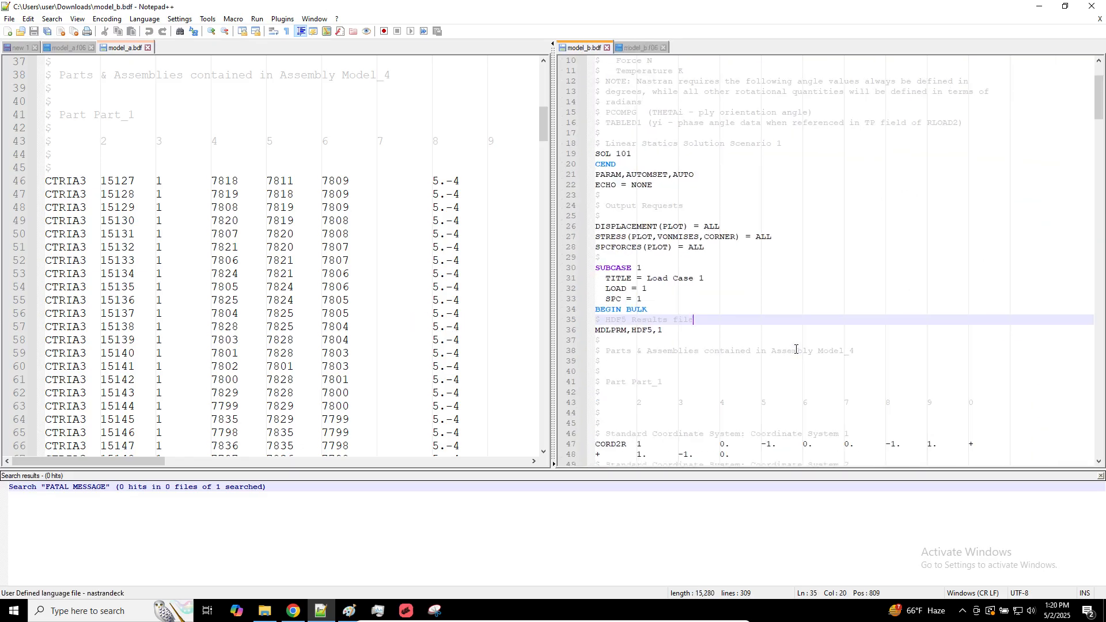
{"action": "scroll", "coordinate": [742, 343], "scroll_direction": "down", "scroll_amount": 10}
{"action": "scroll", "coordinate": [807, 343], "scroll_direction": "up", "scroll_amount": 1}
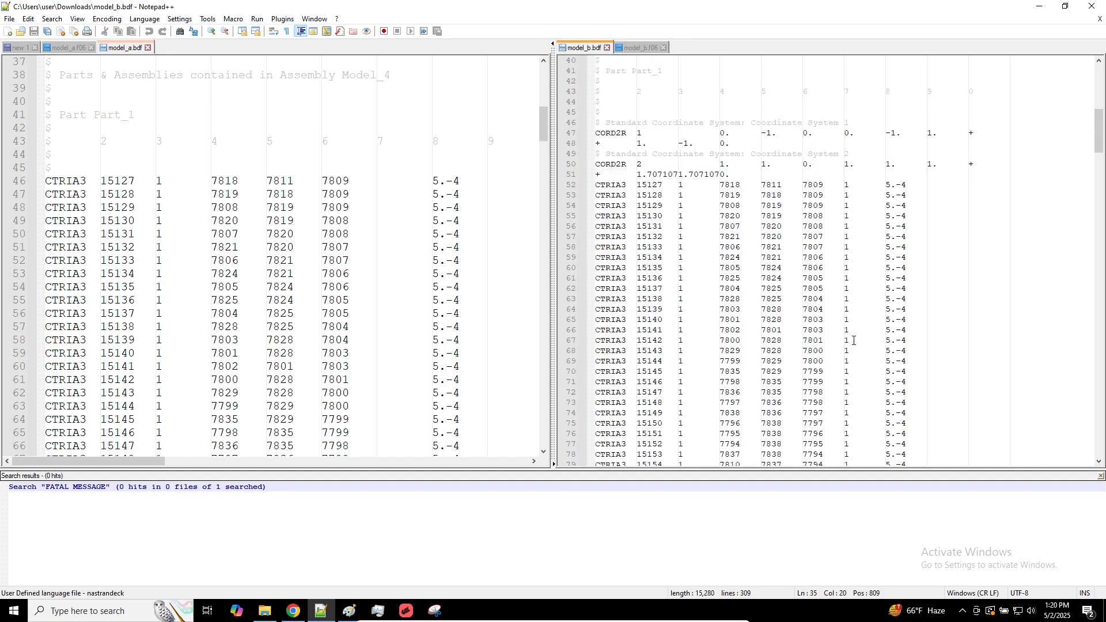
{"action": "scroll", "coordinate": [854, 340], "scroll_direction": "up", "scroll_amount": 3, "text": "ctrl"}
Widen the model_a.bdf view and block-select field 7 of the CTRIA3 entries starting at element 15127
{"action": "left_click", "coordinate": [382, 207]}
{"action": "left_click", "coordinate": [378, 183]}
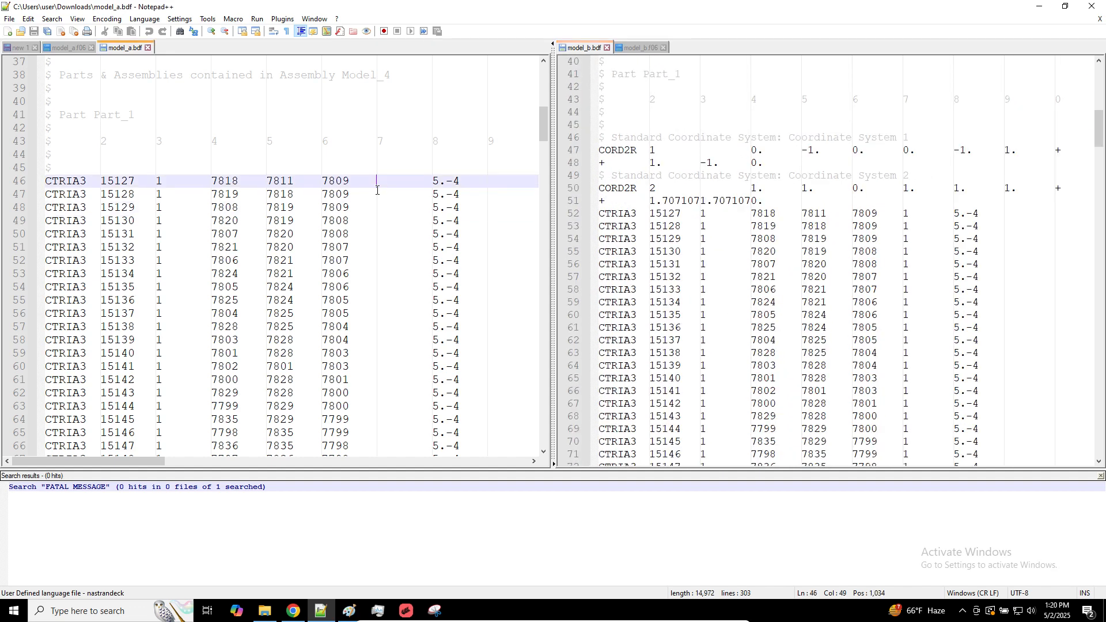
{"action": "left_click_drag", "start_coordinate": [378, 187], "coordinate": [433, 444], "text": "alt"}
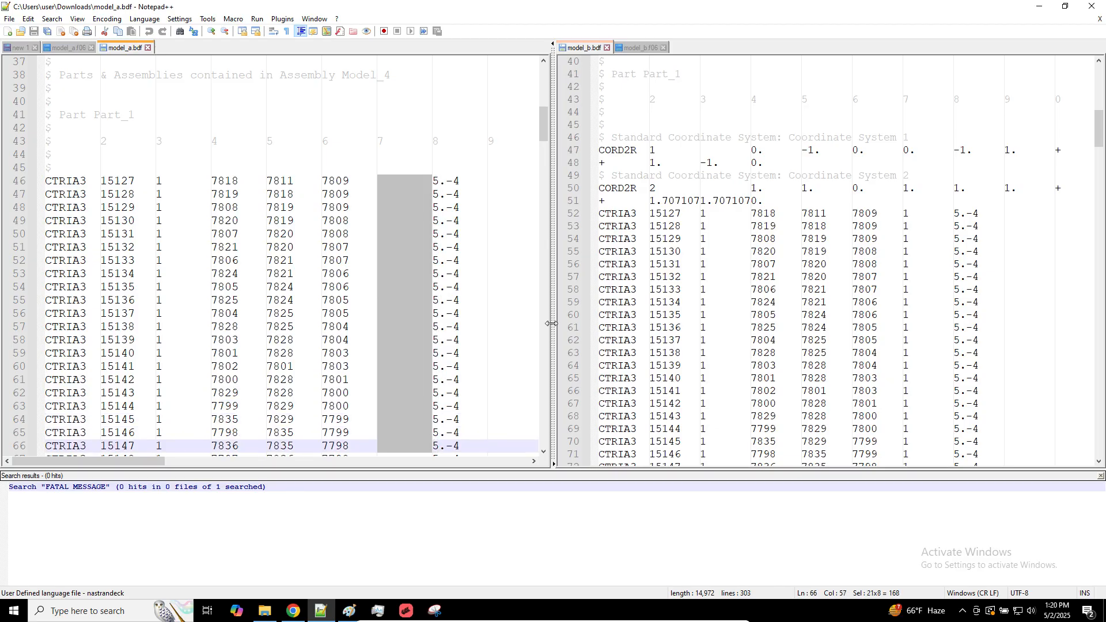
{"action": "left_click_drag", "start_coordinate": [552, 323], "coordinate": [874, 324]}
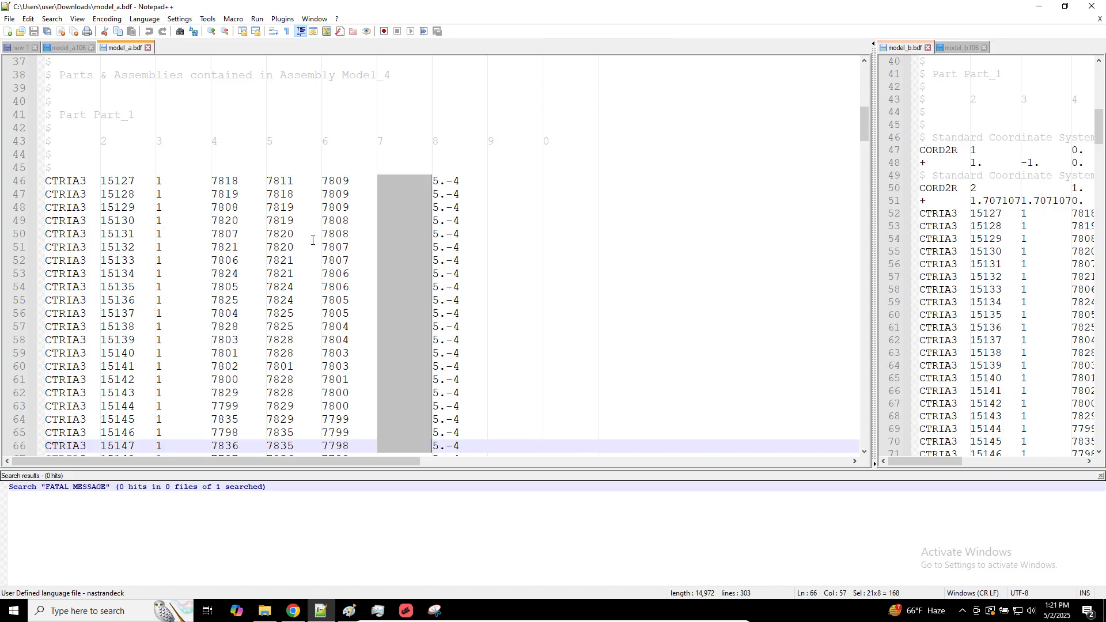
{"action": "left_click", "coordinate": [377, 181]}
{"action": "left_click_drag", "start_coordinate": [398, 221], "coordinate": [436, 398], "text": "alt+shift"}
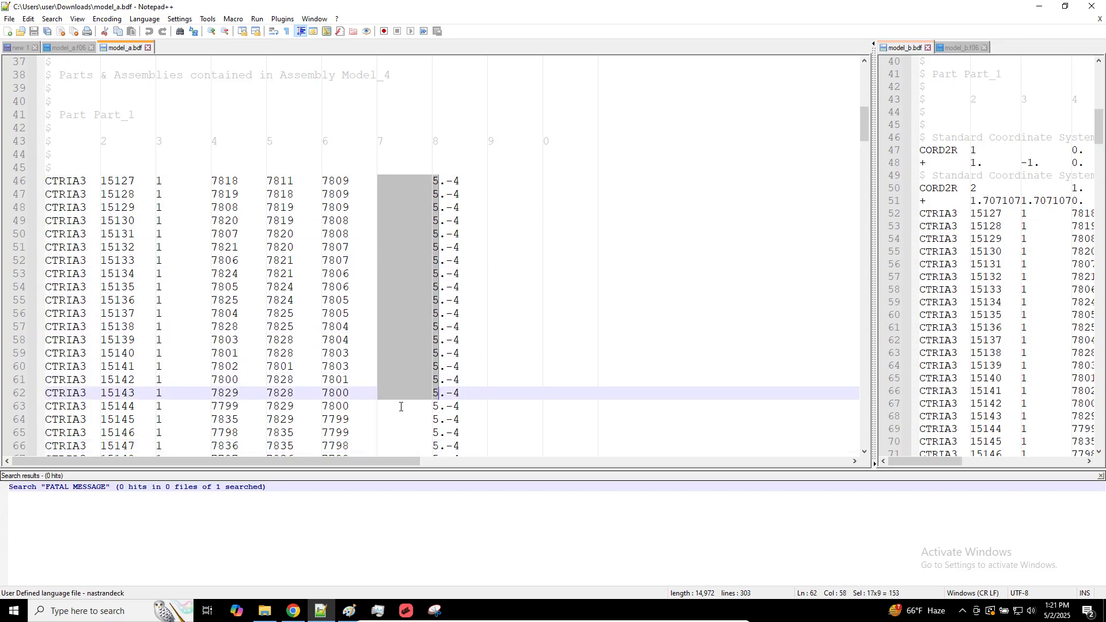
Switch to MSC Apex, display the element axes on the plate, inspect them up close and hide them again
{"action": "left_click", "coordinate": [406, 610]}
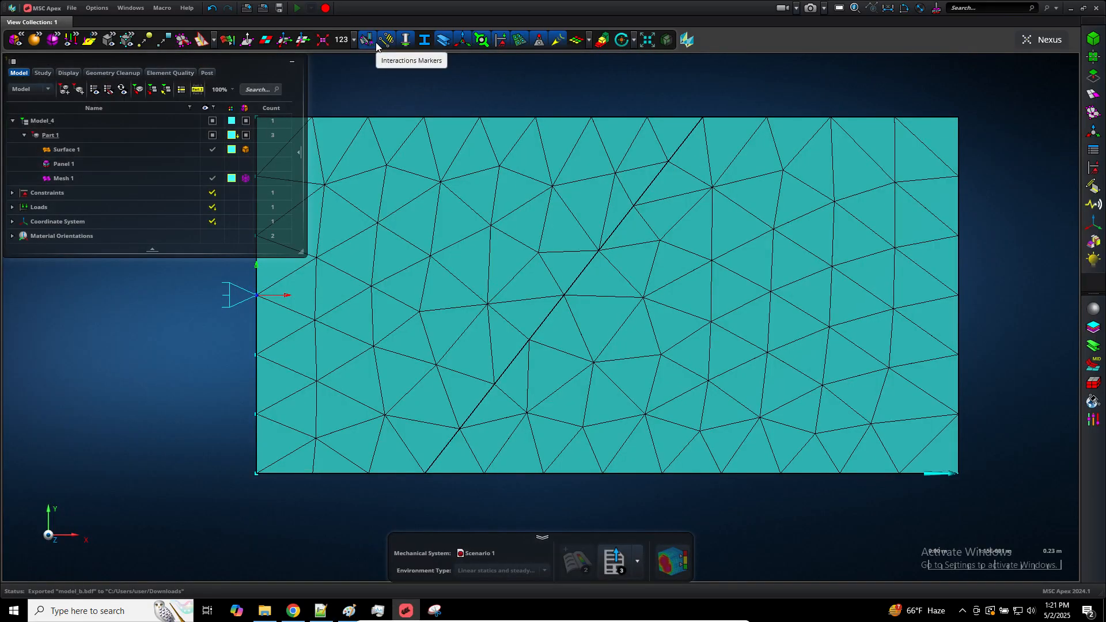
{"action": "left_click", "coordinate": [286, 40]}
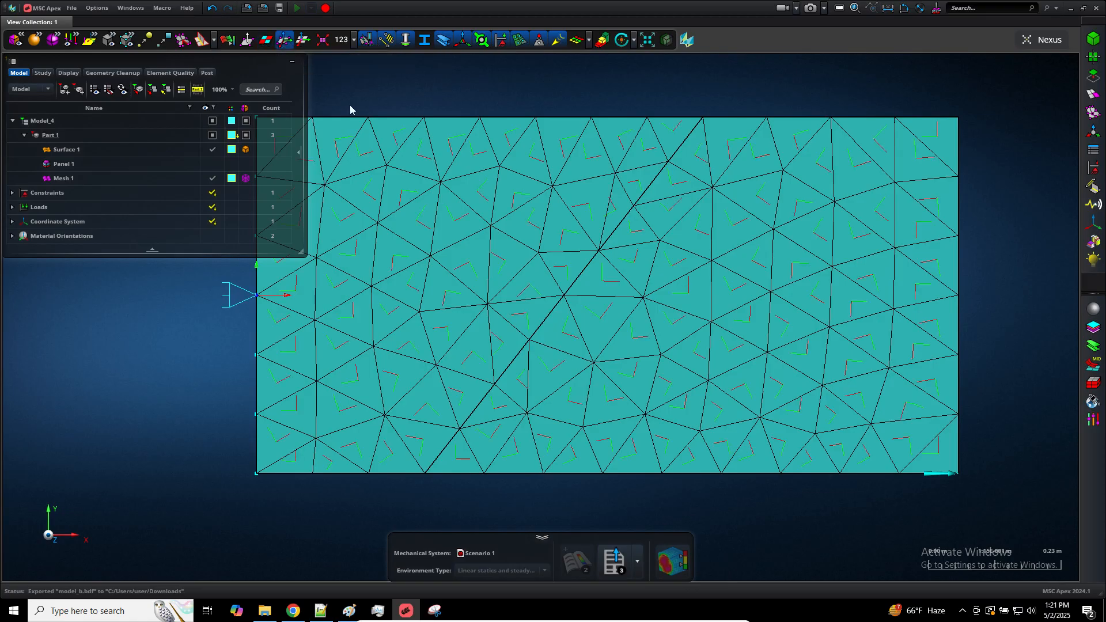
{"action": "scroll", "coordinate": [557, 291], "scroll_direction": "up", "scroll_amount": 5}
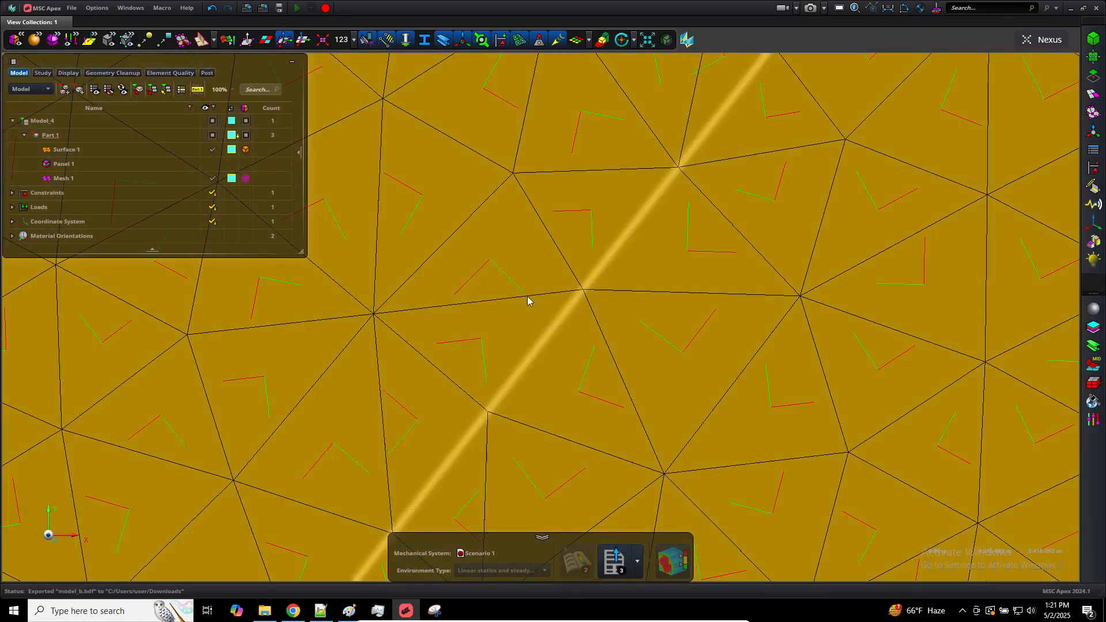
{"action": "scroll", "coordinate": [539, 293], "scroll_direction": "down", "scroll_amount": 5}
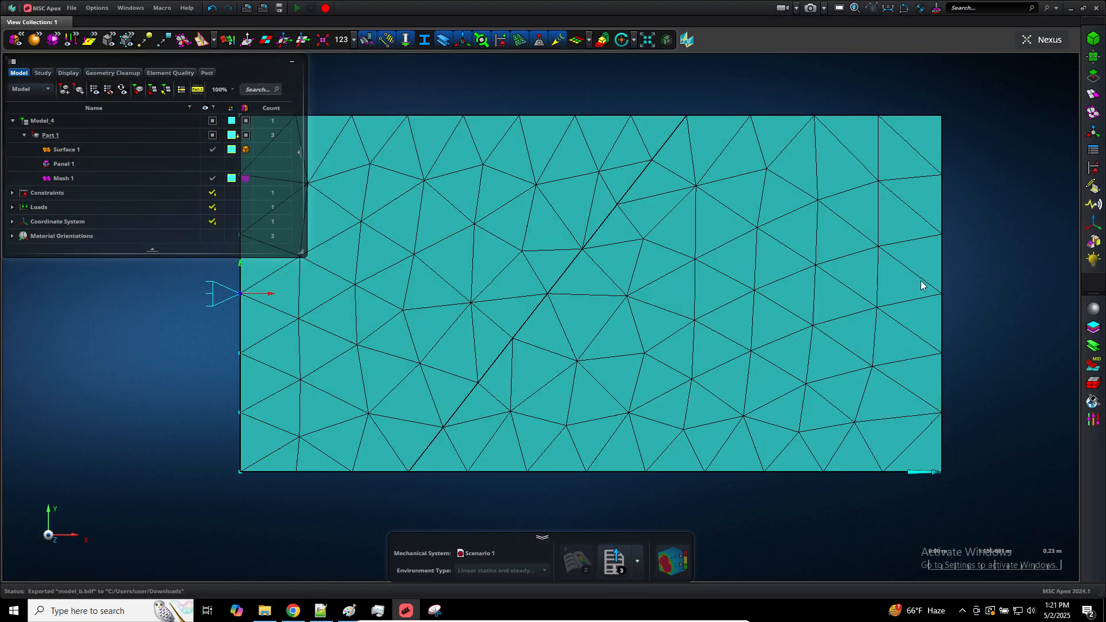
Bring the plate and both coordinate systems into view and show the material orientation axes with the Material Orientation Field tool
{"action": "scroll", "coordinate": [921, 284], "scroll_direction": "down", "scroll_amount": 5}
{"action": "scroll", "coordinate": [921, 284], "scroll_direction": "up", "scroll_amount": 5}
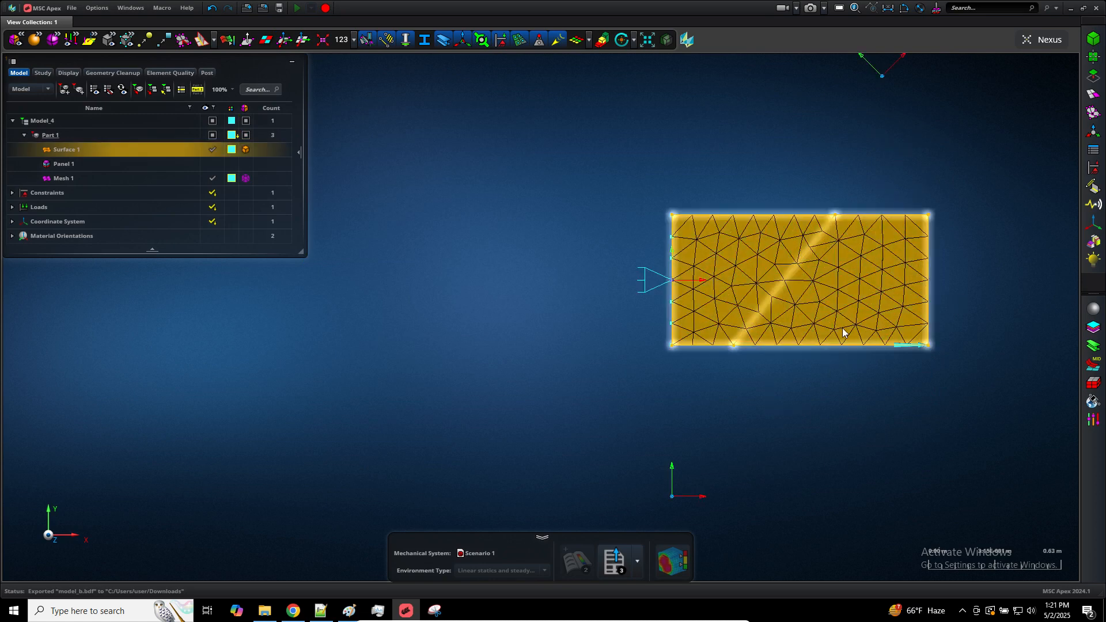
{"action": "middle_click_drag", "start_coordinate": [842, 330], "coordinate": [724, 363]}
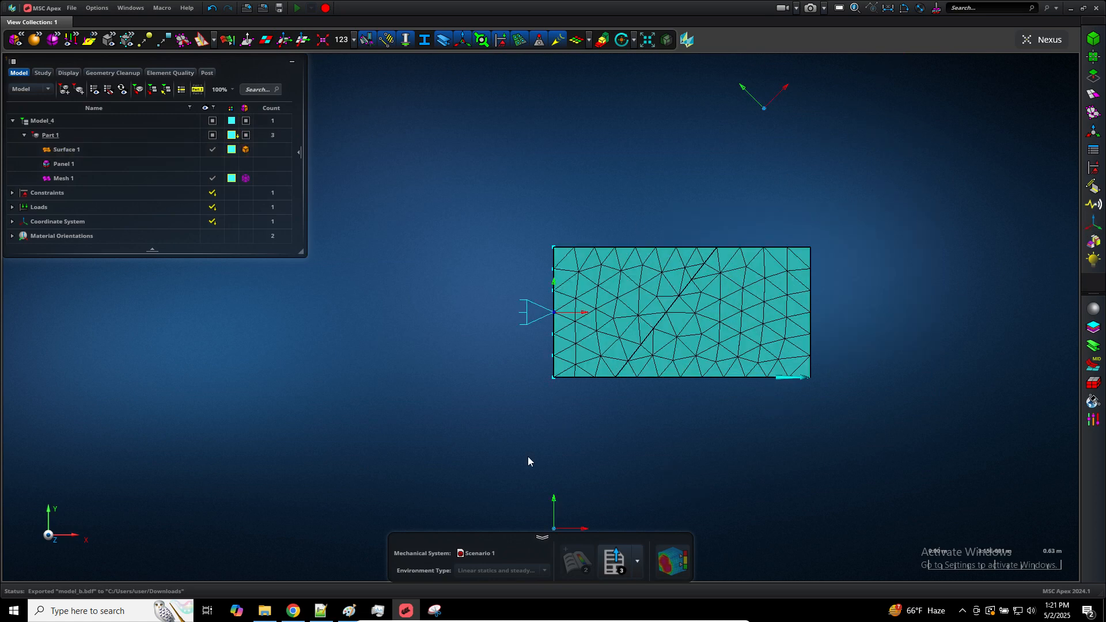
{"action": "left_click", "coordinate": [1093, 151]}
{"action": "left_click", "coordinate": [964, 159]}
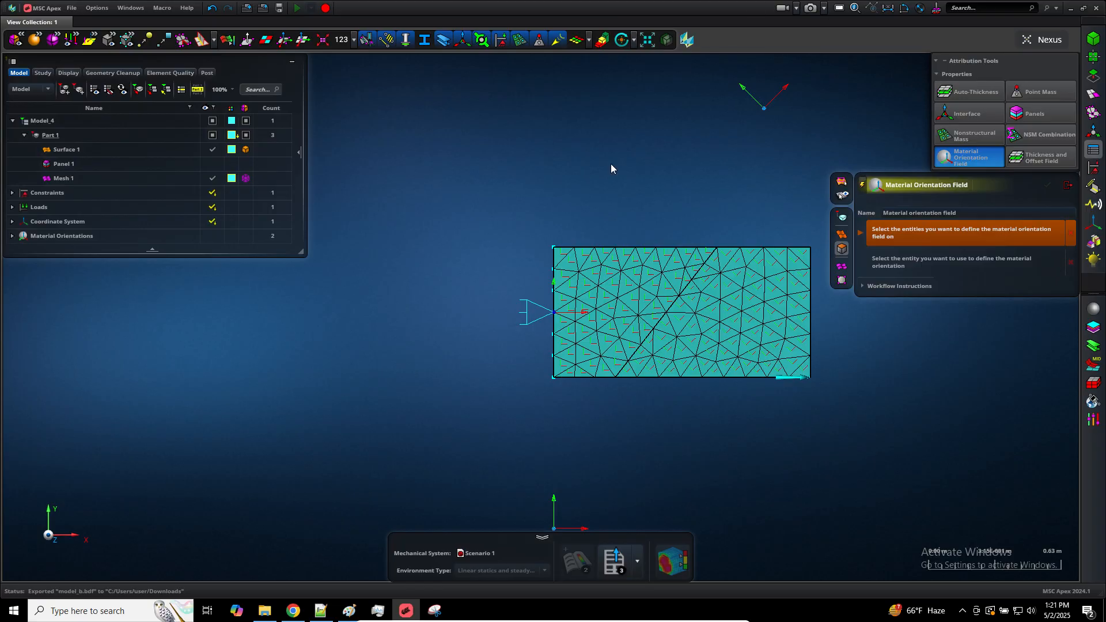
Switch to Notepad++, widen the model_b.bdf view and block-select field 7 of the CTRIA3 entries starting at element 15127
{"action": "left_click", "coordinate": [321, 611]}
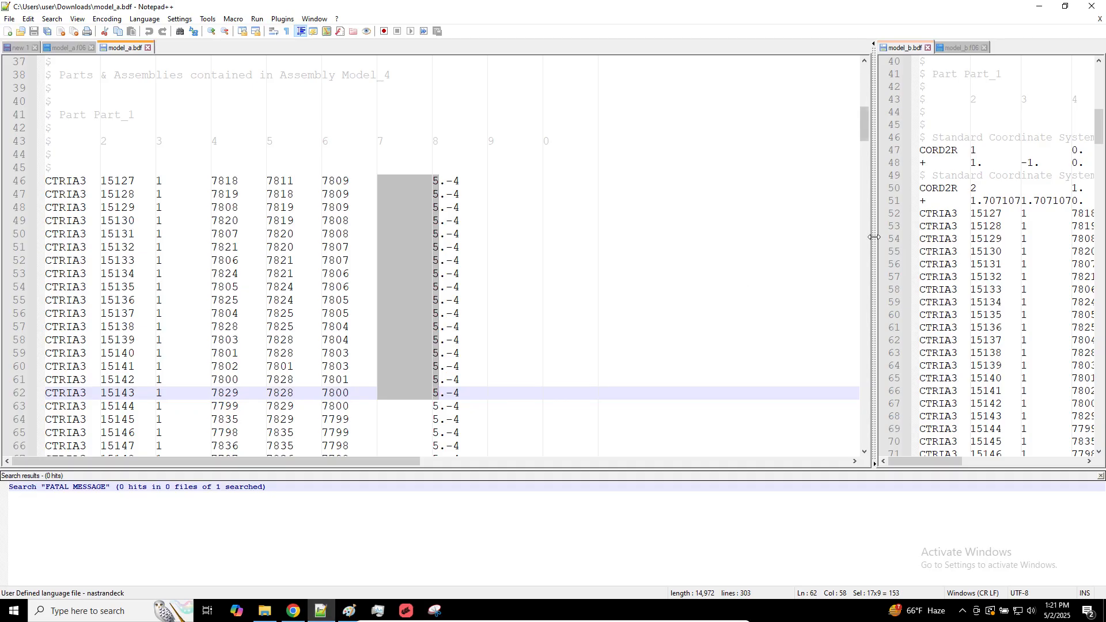
{"action": "left_click_drag", "start_coordinate": [875, 236], "coordinate": [195, 245]}
{"action": "left_click", "coordinate": [575, 252]}
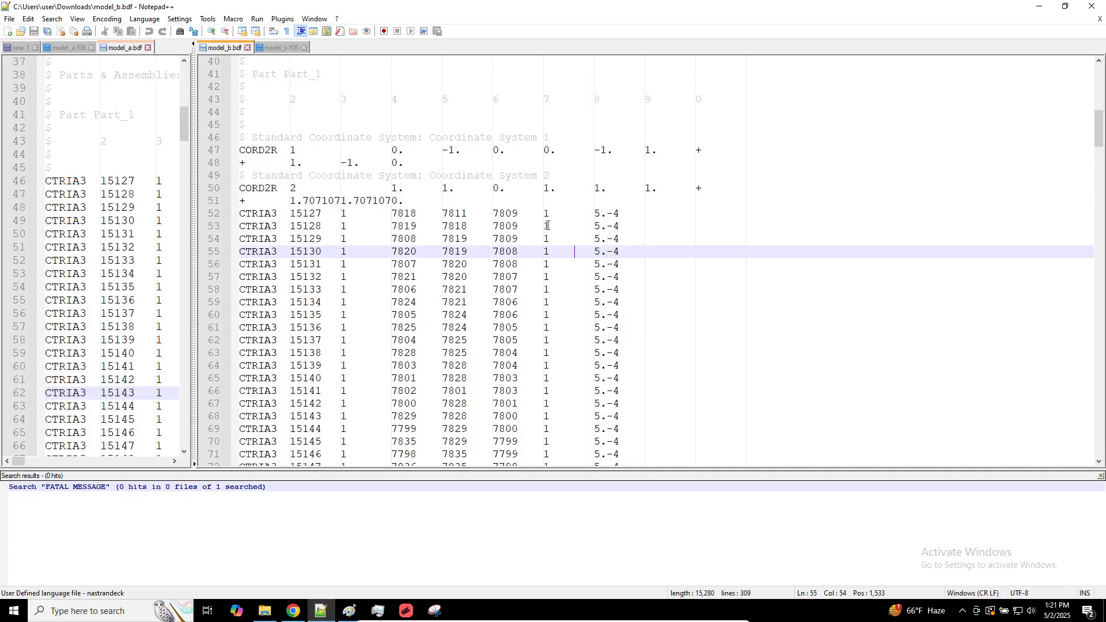
{"action": "left_click", "coordinate": [546, 213]}
{"action": "left_click_drag", "start_coordinate": [545, 214], "coordinate": [596, 395], "text": "alt"}
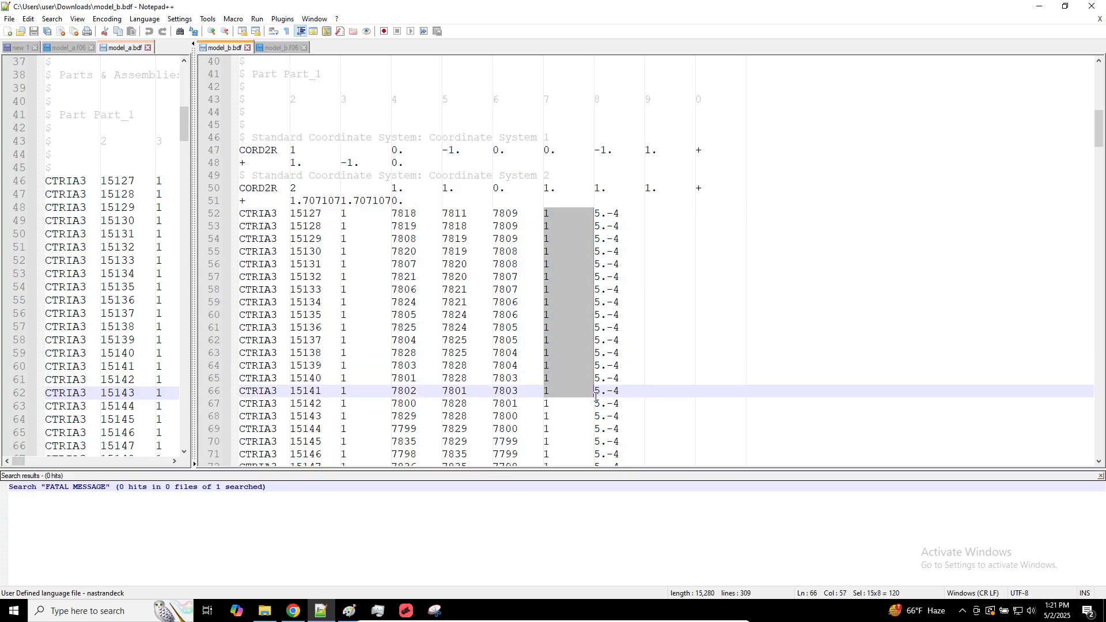
{"action": "left_click", "coordinate": [548, 228]}
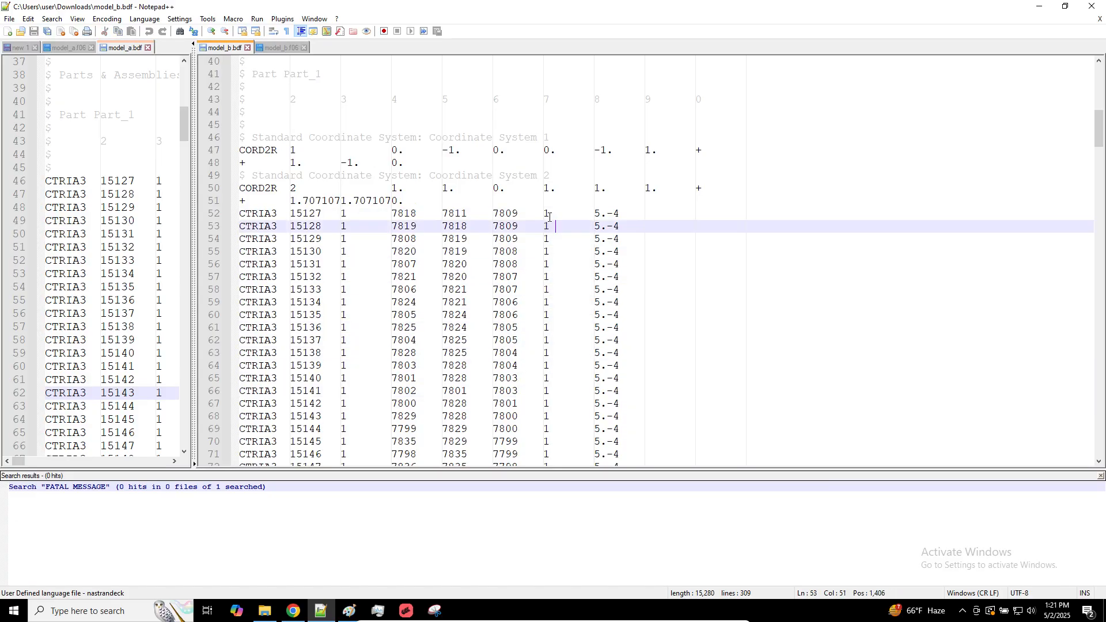
{"action": "left_click", "coordinate": [545, 216]}
{"action": "left_click_drag", "start_coordinate": [545, 214], "coordinate": [594, 432], "text": "alt"}
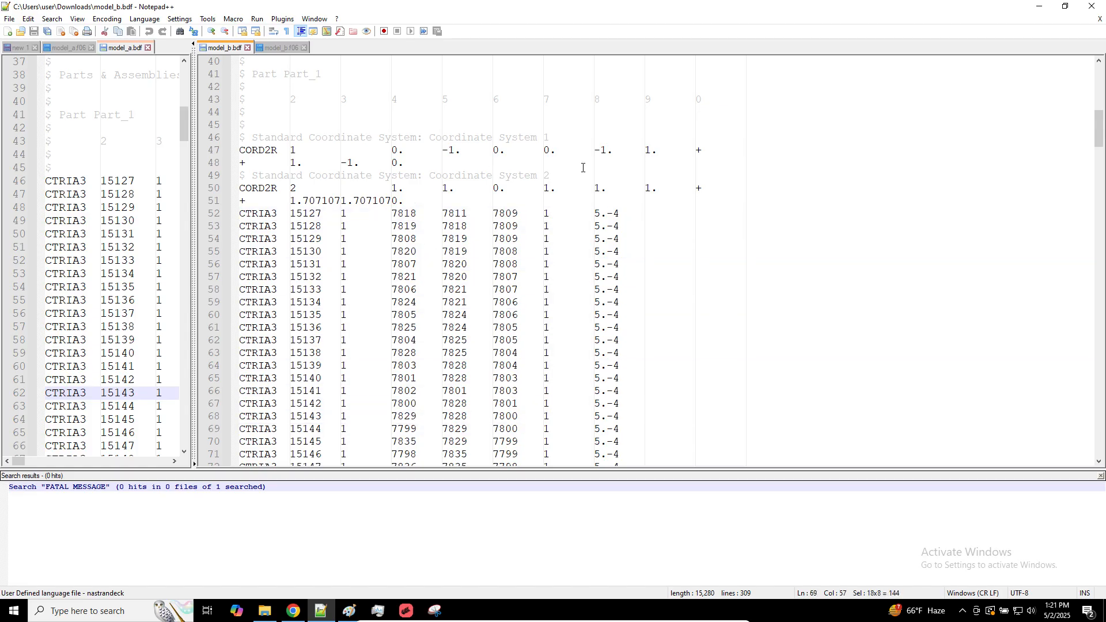
Highlight the coordinate system ID fields of the two CORD2R entries in model_b.bdf
{"action": "left_click_drag", "start_coordinate": [585, 167], "coordinate": [239, 151]}
{"action": "scroll", "coordinate": [324, 230], "scroll_direction": "up", "scroll_amount": 3, "text": "ctrl"}
{"action": "left_click_drag", "start_coordinate": [321, 189], "coordinate": [382, 189]}
{"action": "left_click", "coordinate": [322, 242]}
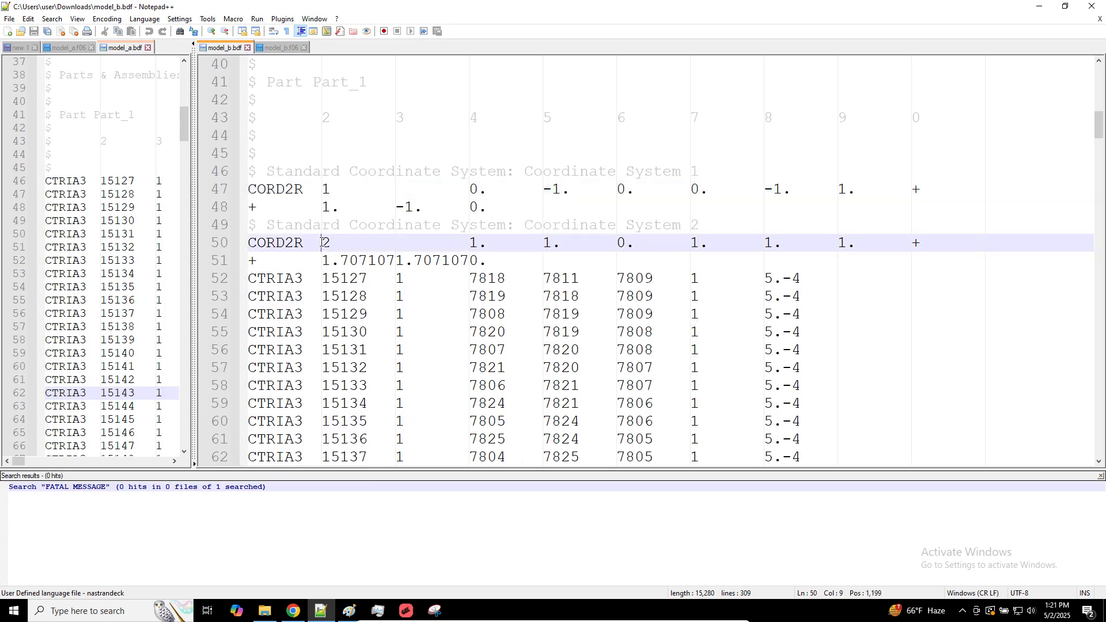
{"action": "left_click_drag", "start_coordinate": [326, 243], "coordinate": [383, 245]}
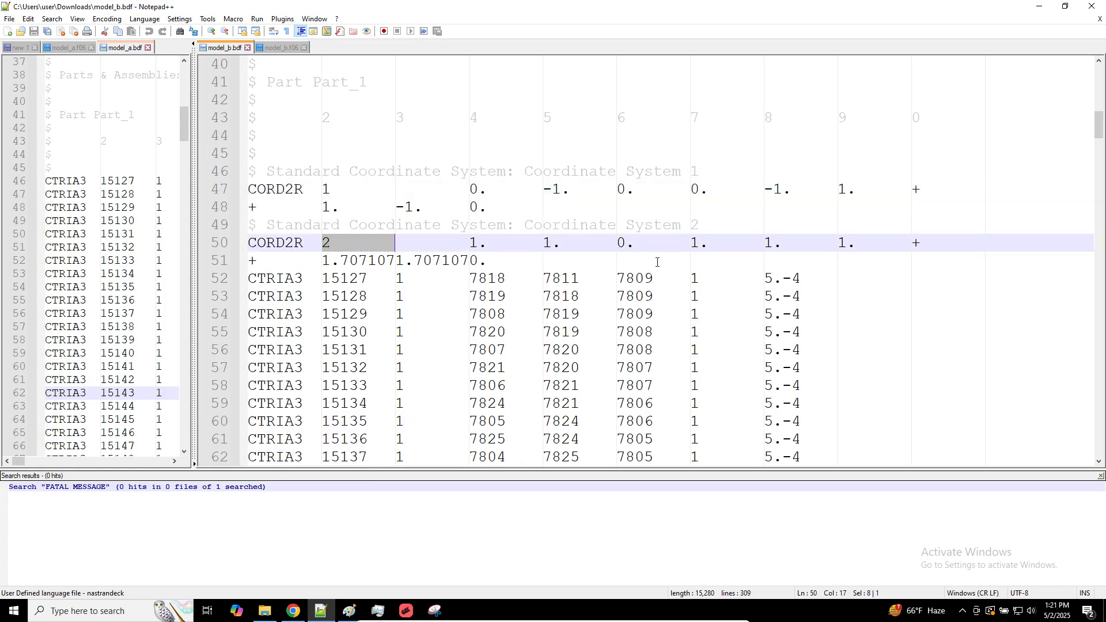
Block-select the field 7 values referencing coordinate system 1, from element 15127 down through element 15180
{"action": "scroll", "coordinate": [658, 263], "scroll_direction": "down", "scroll_amount": 5}
{"action": "scroll", "coordinate": [657, 262], "scroll_direction": "down", "scroll_amount": 2, "text": "ctrl"}
{"action": "scroll", "coordinate": [658, 263], "scroll_direction": "up", "scroll_amount": 3}
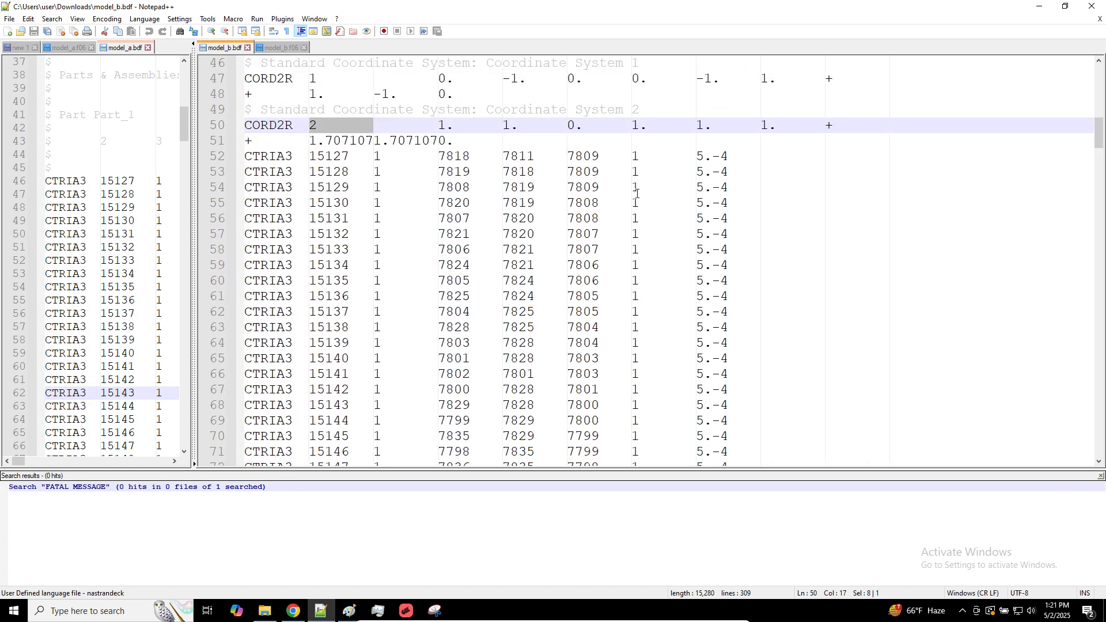
{"action": "left_click_drag", "start_coordinate": [634, 160], "coordinate": [696, 379], "text": "alt"}
{"action": "scroll", "coordinate": [696, 379], "scroll_direction": "down", "scroll_amount": 11, "text": "alt"}
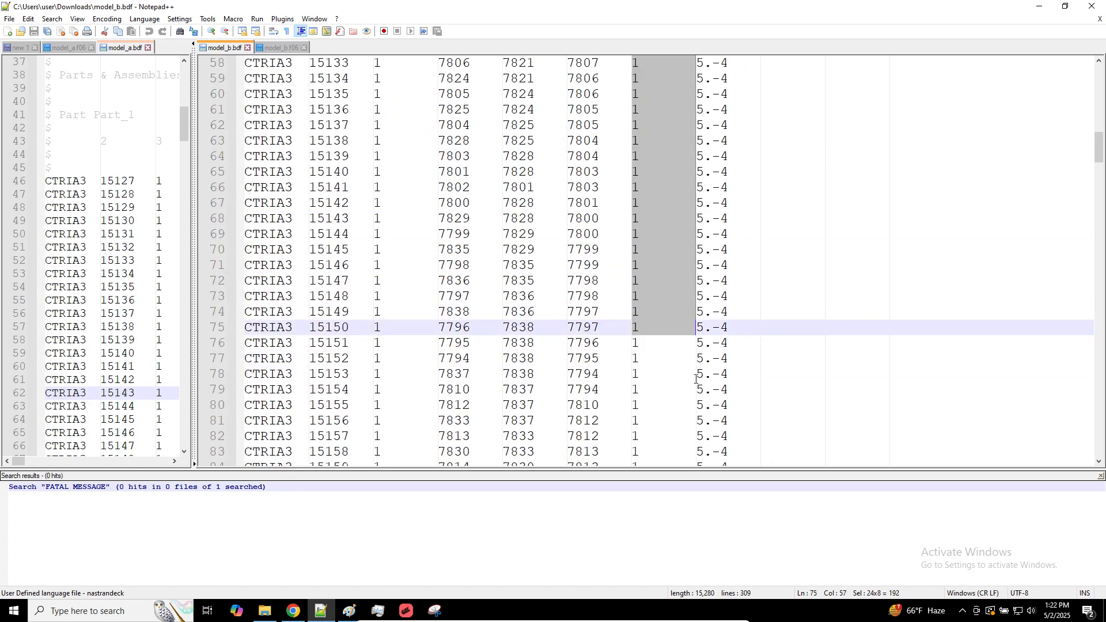
{"action": "scroll", "coordinate": [696, 380], "scroll_direction": "down", "scroll_amount": 2, "text": "alt"}
{"action": "left_click_drag", "start_coordinate": [696, 380], "coordinate": [696, 378], "text": "alt"}
{"action": "scroll", "coordinate": [696, 378], "scroll_direction": "down", "scroll_amount": 7}
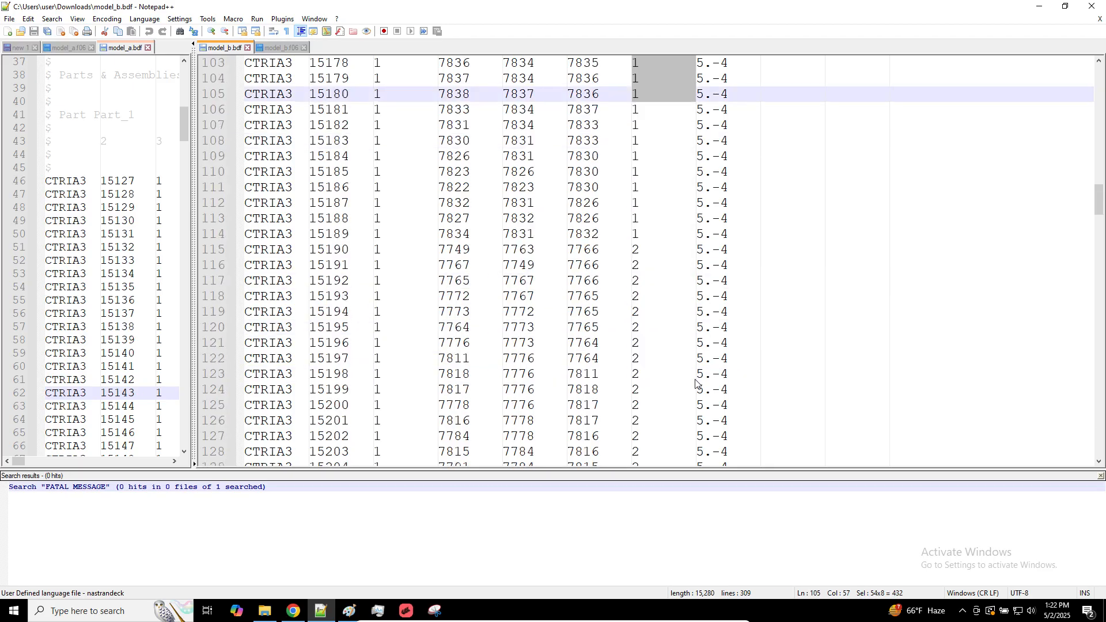
Block-select the field 7 values of the CTRIA3 entries that reference coordinate system 2
{"action": "scroll", "coordinate": [696, 378], "scroll_direction": "up", "scroll_amount": 2}
{"action": "left_click_drag", "start_coordinate": [634, 296], "coordinate": [698, 383], "text": "alt"}
{"action": "scroll", "coordinate": [697, 384], "scroll_direction": "down", "scroll_amount": 3, "text": "alt"}
{"action": "scroll", "coordinate": [698, 383], "scroll_direction": "down", "scroll_amount": 4, "text": "alt"}
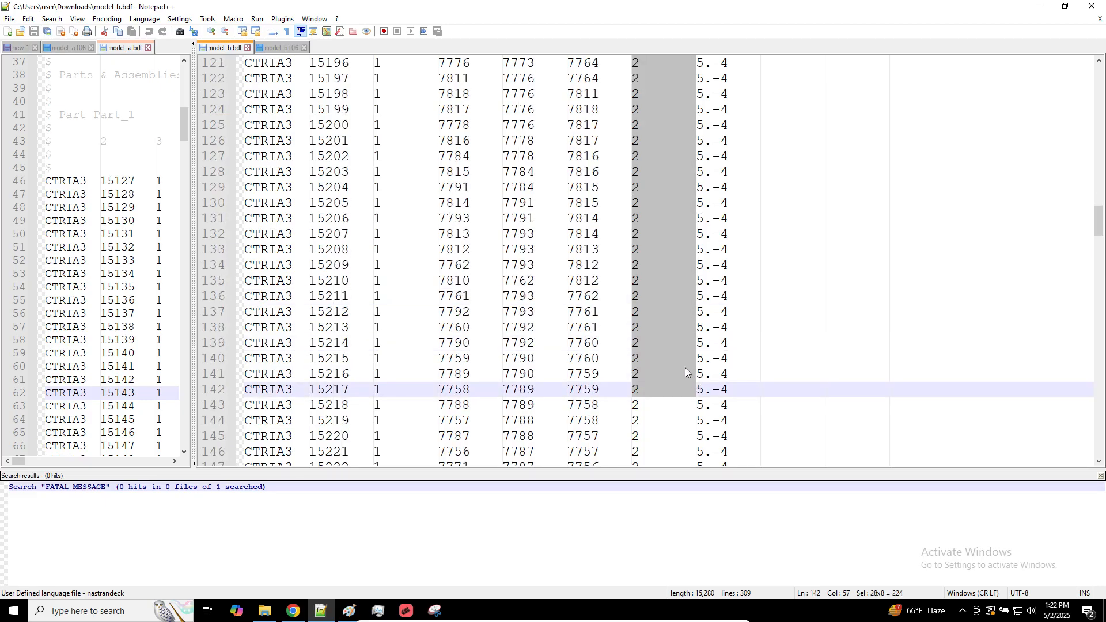
{"action": "left_click", "coordinate": [628, 234]}
{"action": "left_click_drag", "start_coordinate": [632, 250], "coordinate": [688, 413], "text": "alt"}
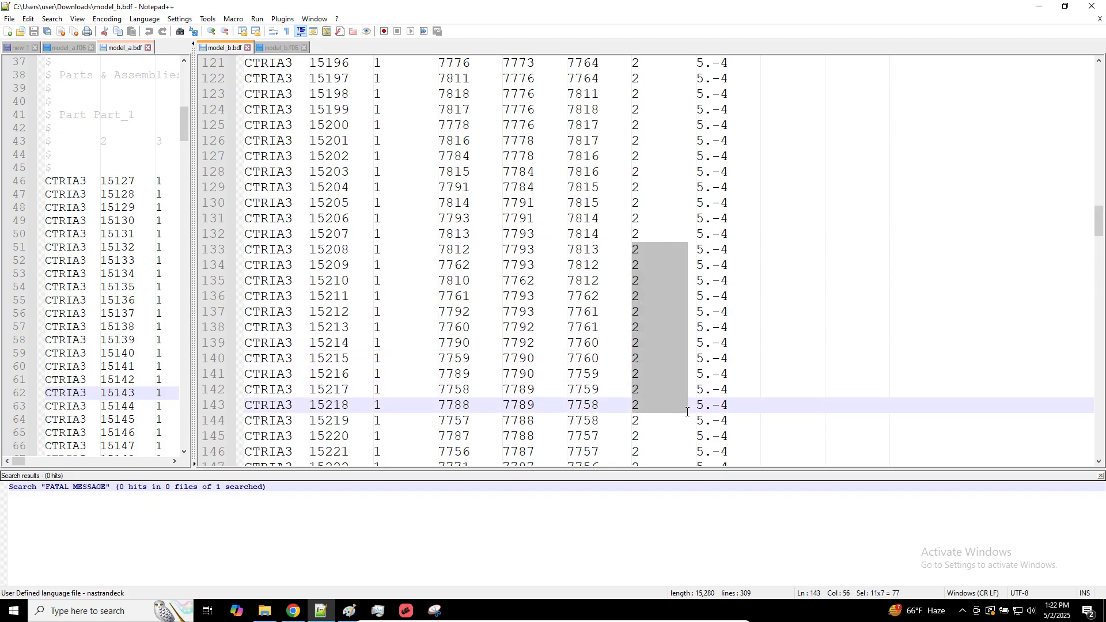
Switch to Chrome and open a second SOL 200 Web App viewer at 192.168.56.1:8080/optimization/viewer/ in the empty tab
{"action": "left_click", "coordinate": [294, 611]}
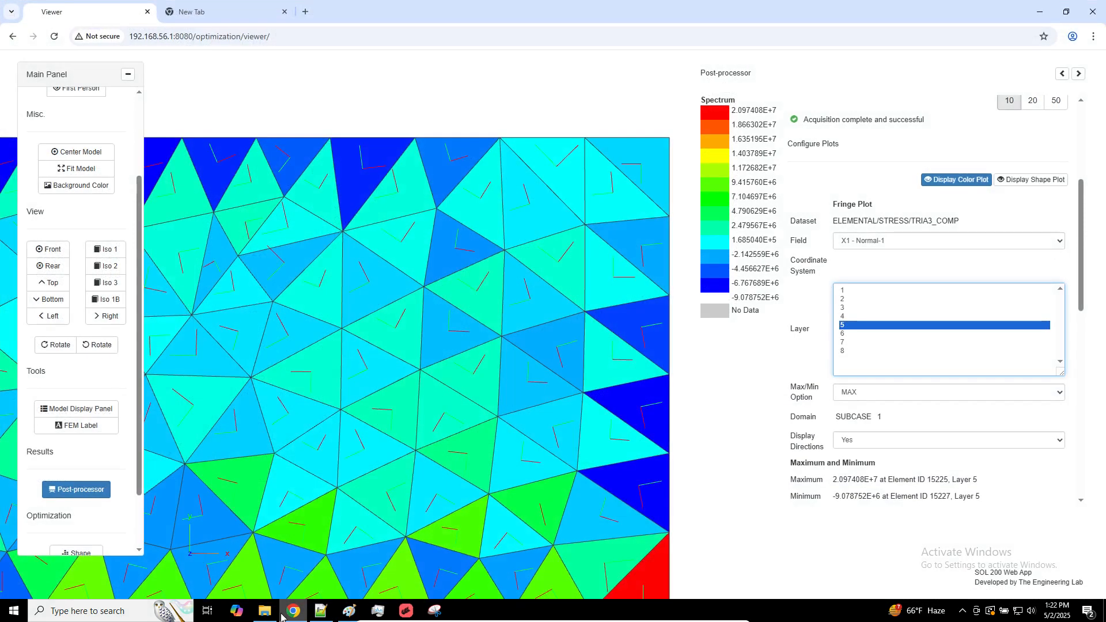
{"action": "left_click", "coordinate": [259, 614]}
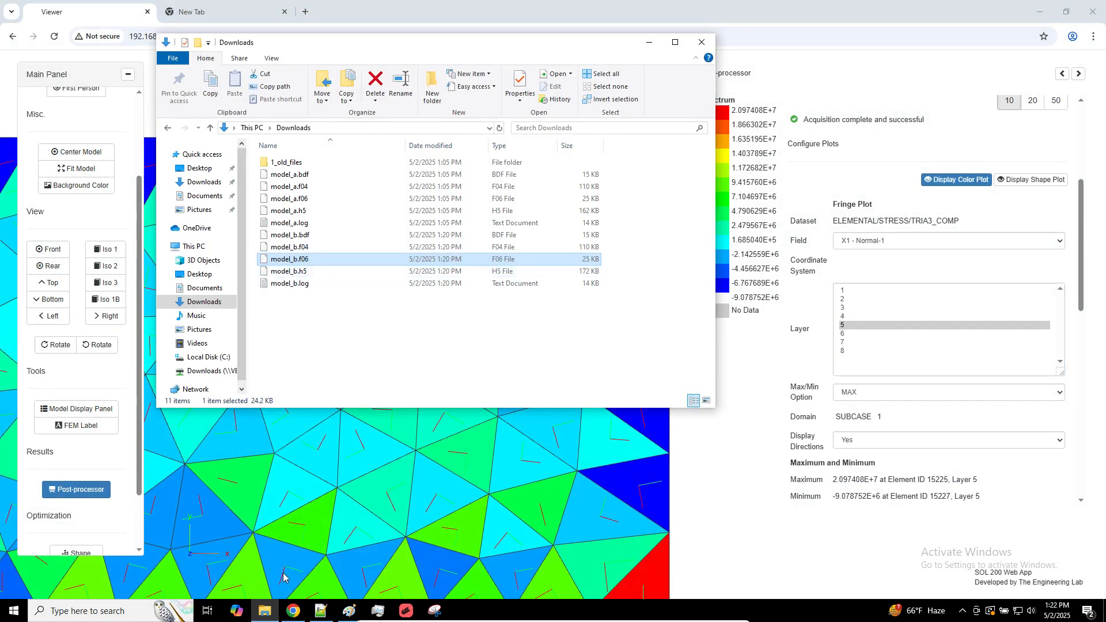
{"action": "left_click", "coordinate": [324, 17]}
{"action": "left_click", "coordinate": [305, 39]}
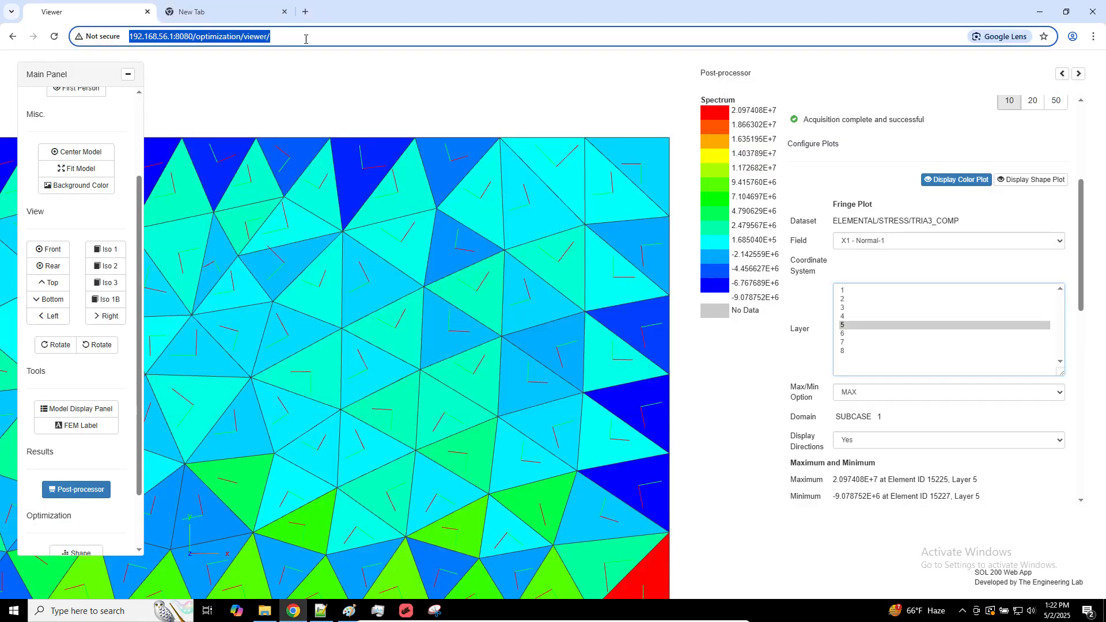
{"action": "left_click", "coordinate": [251, 20]}
{"action": "type", "text": "http://192.168.56.1:8080/optimization/viewer/"}
{"action": "key", "text": "Return"}
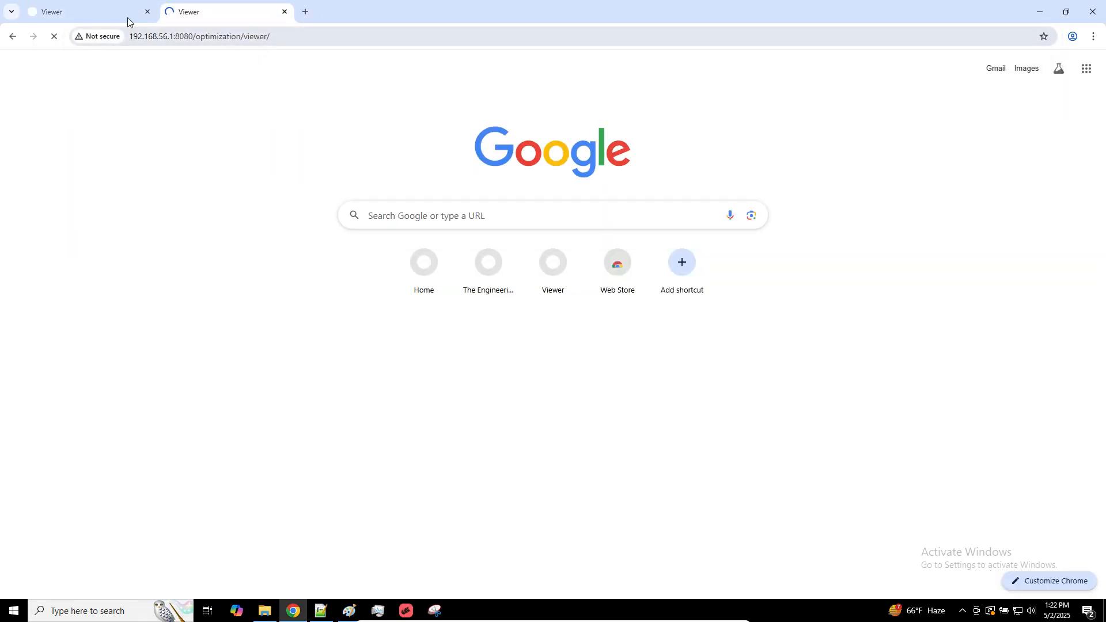
In the first viewer, plot the X1 - Normal-1 stress of layer 3 and show more of the plate
{"action": "left_click", "coordinate": [127, 16]}
{"action": "left_click", "coordinate": [855, 308]}
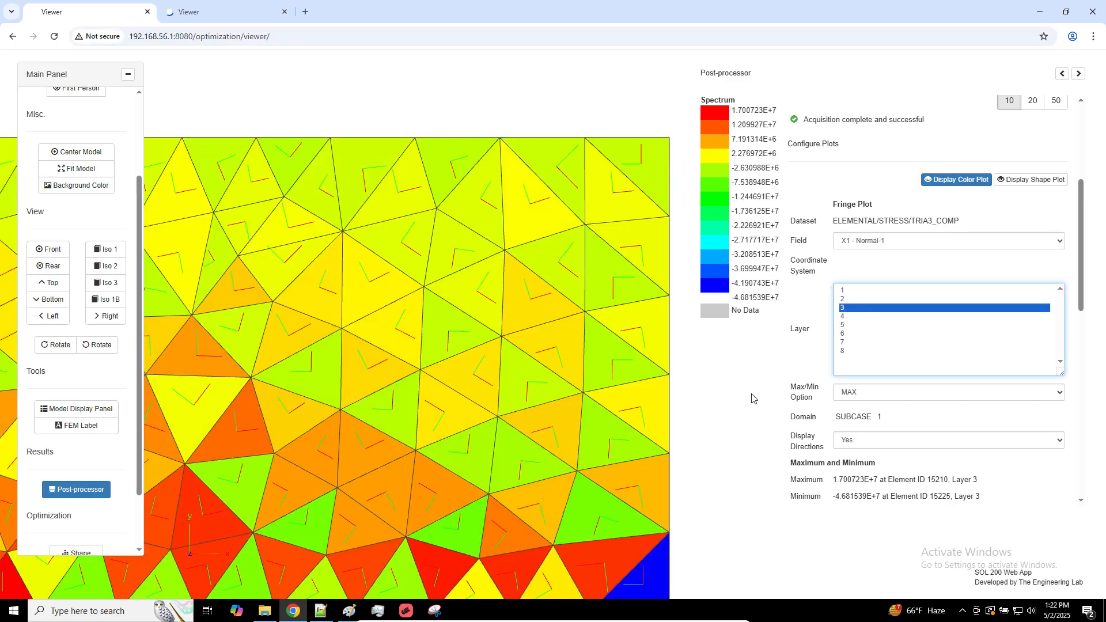
{"action": "scroll", "coordinate": [585, 261], "scroll_direction": "down", "scroll_amount": 5}
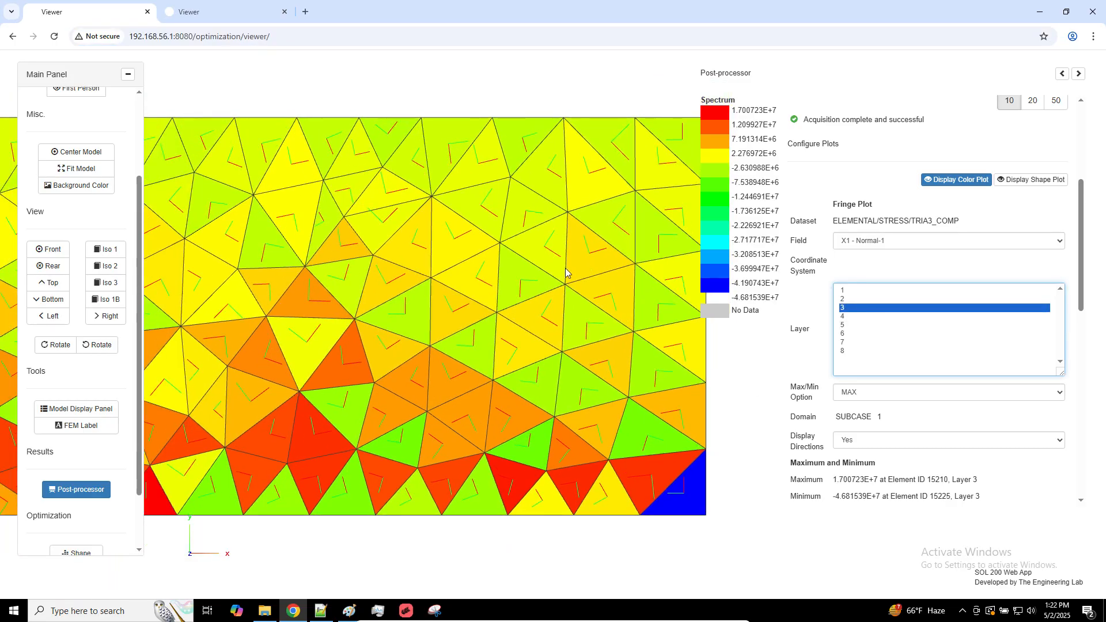
In the second viewer, select and upload the model_b.bdf file
{"action": "left_click", "coordinate": [242, 12]}
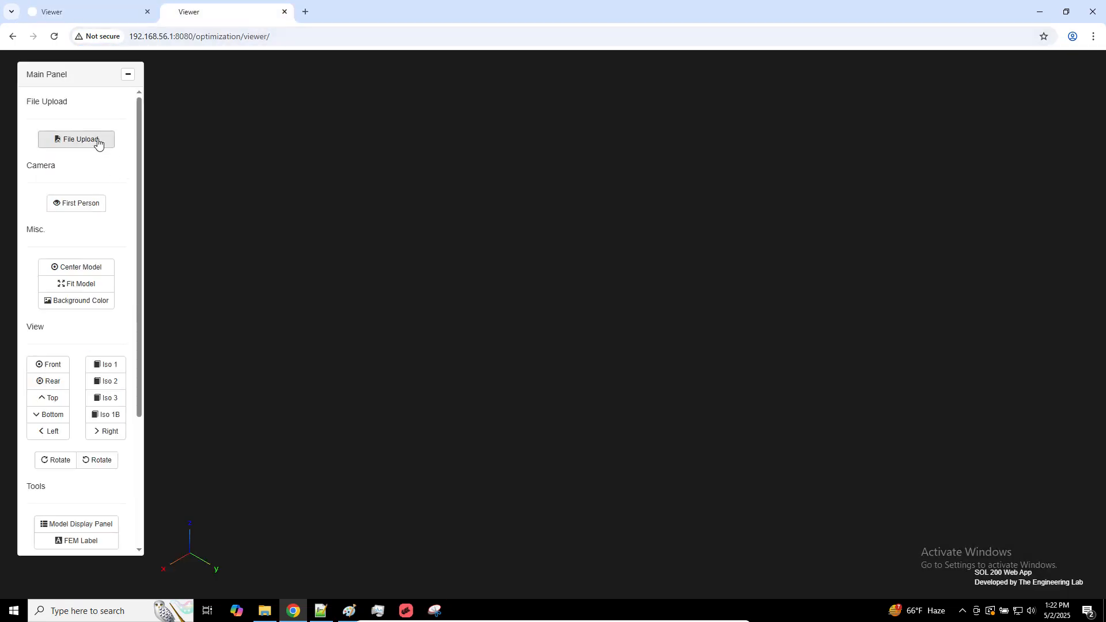
{"action": "left_click", "coordinate": [95, 141]}
{"action": "left_click", "coordinate": [624, 217]}
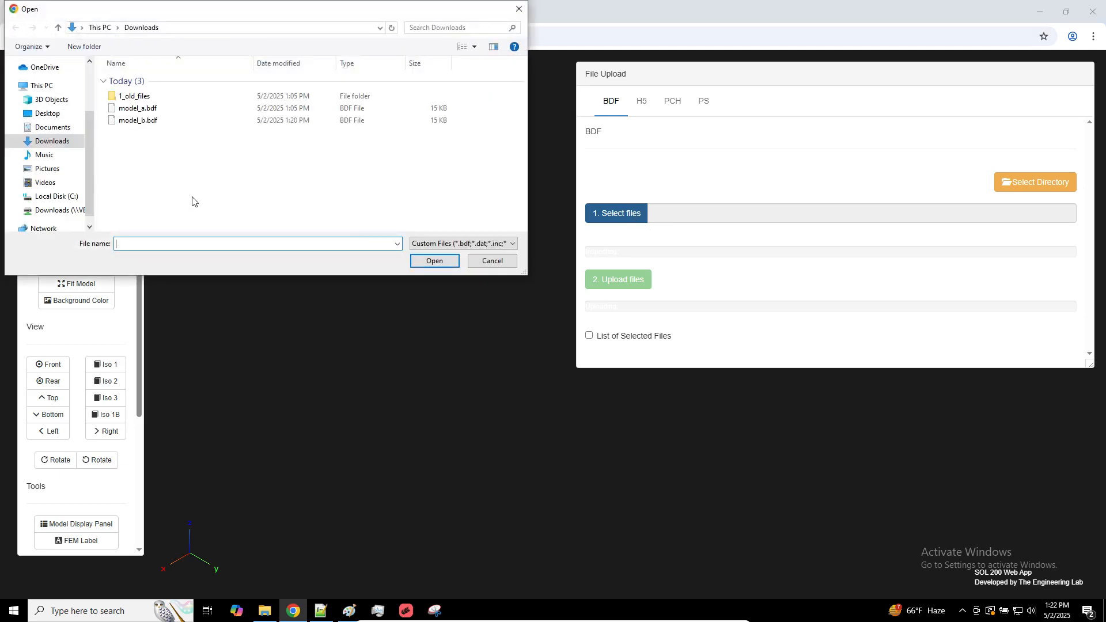
{"action": "double_click", "coordinate": [150, 120]}
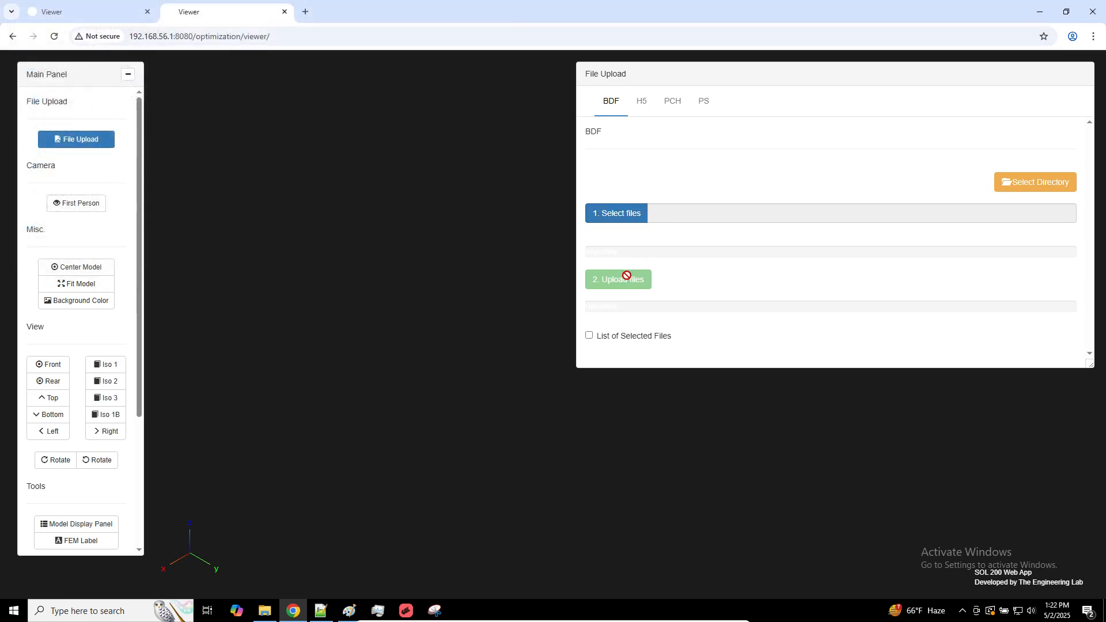
{"action": "left_click", "coordinate": [632, 279]}
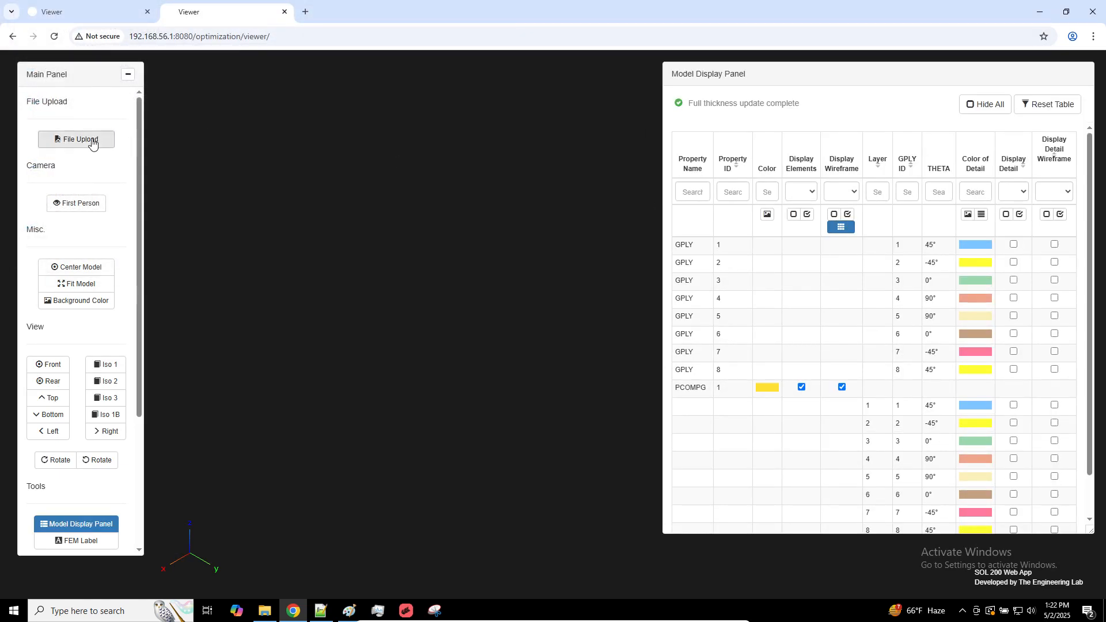
Select and upload the model_b.h5 results file to the second viewer
{"action": "left_click", "coordinate": [92, 142]}
{"action": "left_click", "coordinate": [641, 101]}
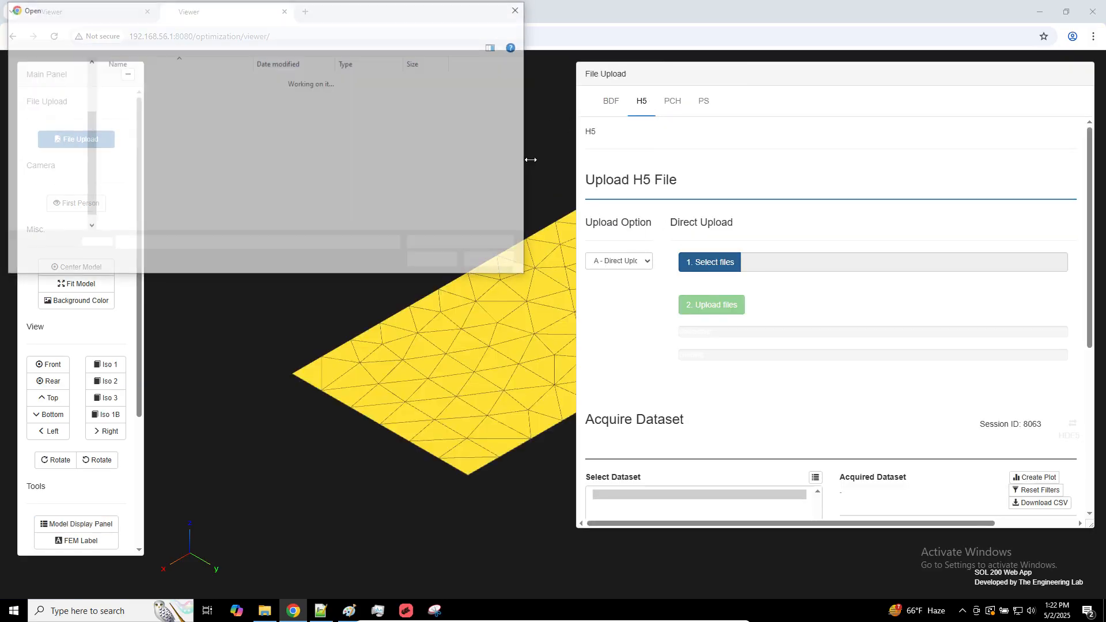
{"action": "double_click", "coordinate": [207, 122]}
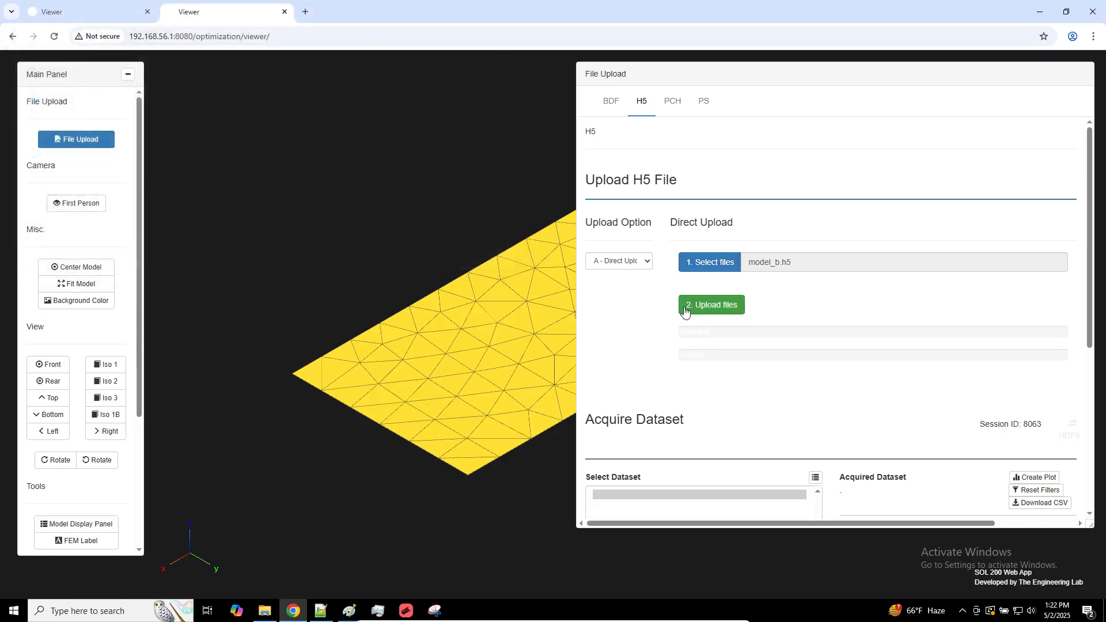
{"action": "left_click", "coordinate": [683, 306]}
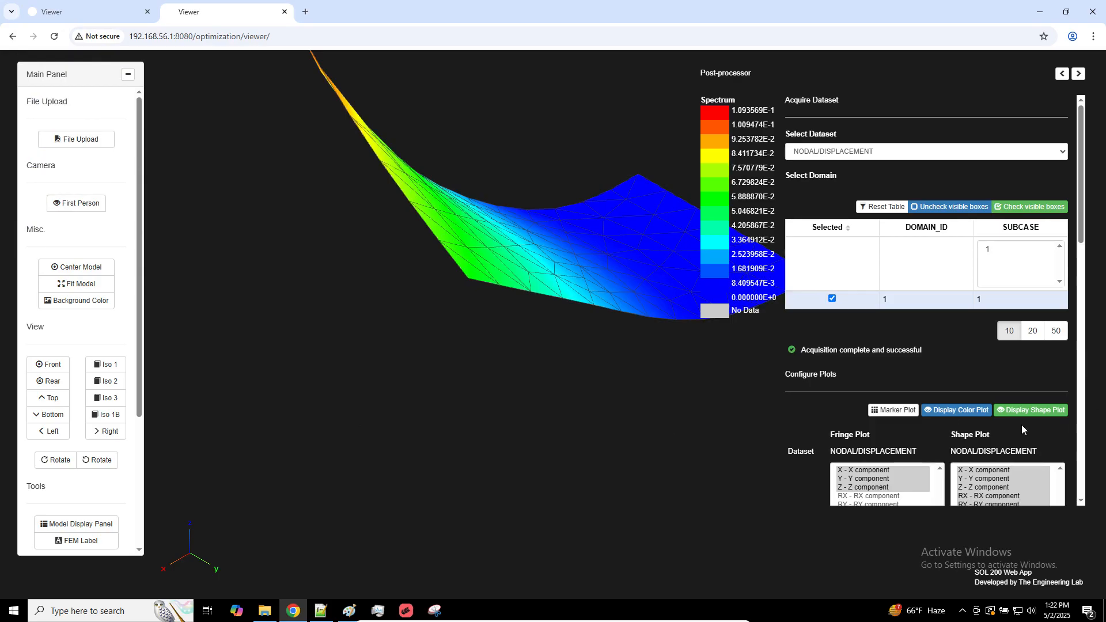
Turn off the shape plot, choose the ELEMENTAL/STRESS/TRIA3_COMP dataset and view the plate from the front
{"action": "left_click", "coordinate": [1031, 412]}
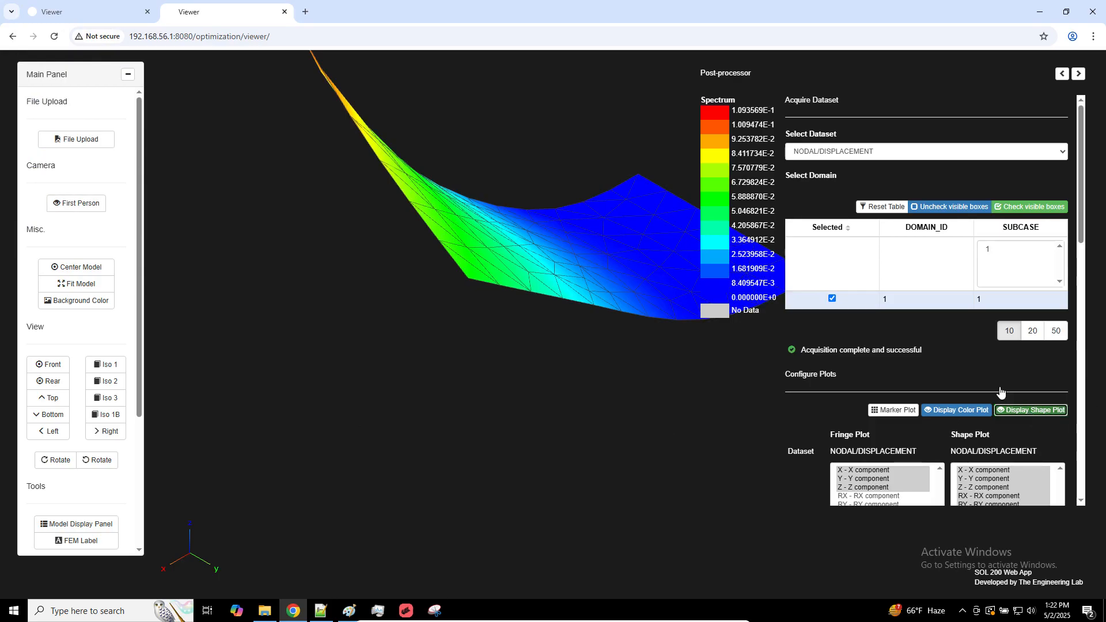
{"action": "left_click", "coordinate": [885, 152]}
{"action": "left_click", "coordinate": [869, 168]}
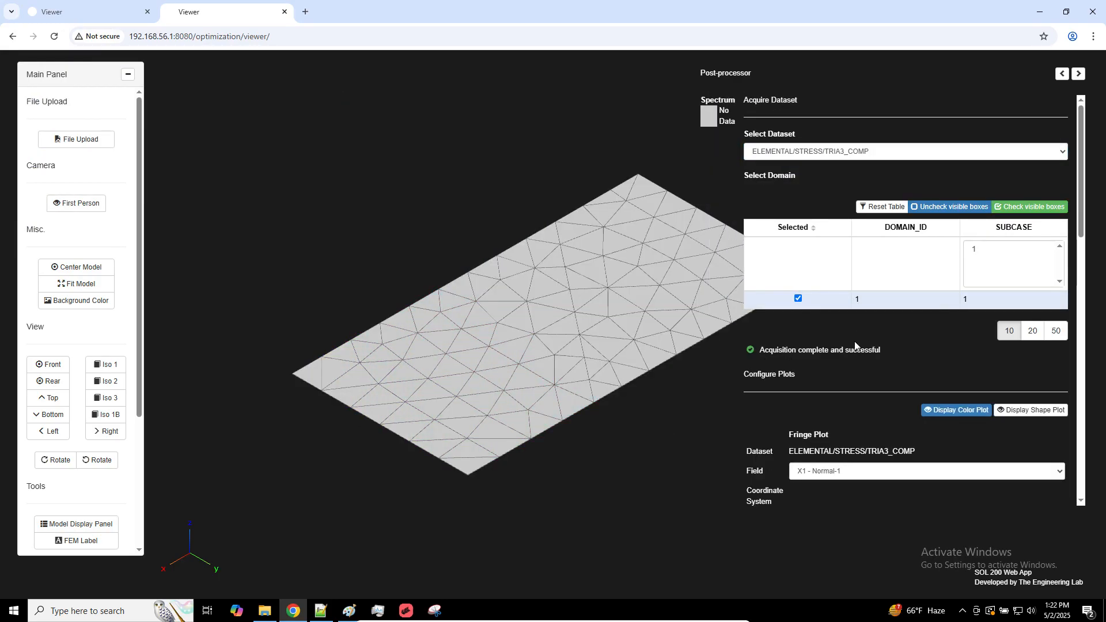
{"action": "left_click", "coordinate": [65, 366]}
Plot the X1 - Normal-1 stress for layer 3 and set Display Directions to Yes
{"action": "scroll", "coordinate": [898, 428], "scroll_direction": "down", "scroll_amount": 3}
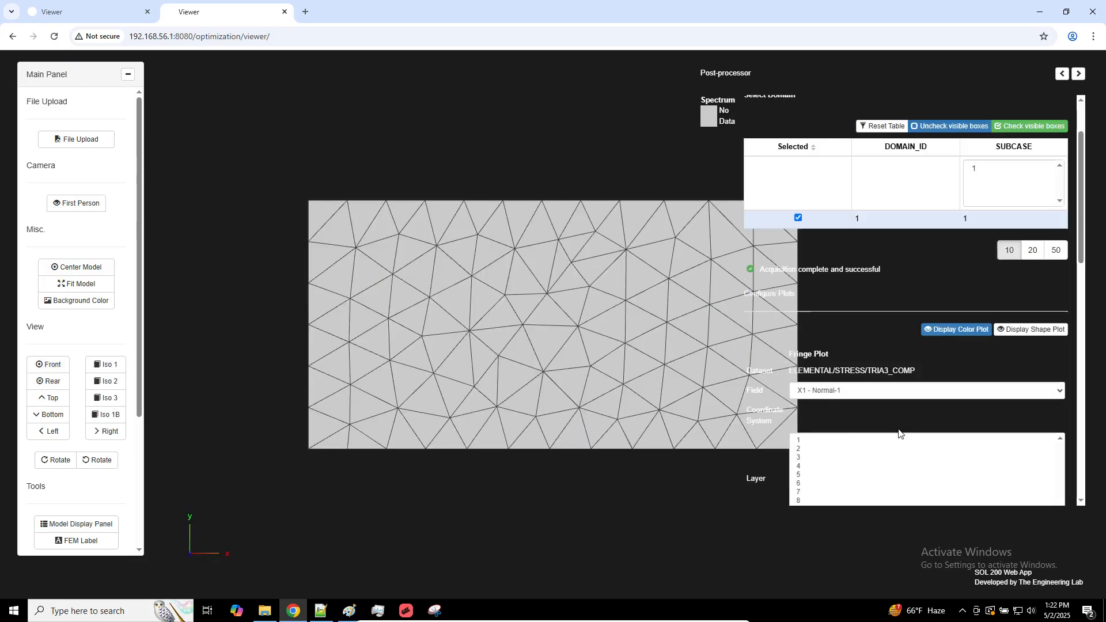
{"action": "left_click", "coordinate": [825, 366]}
{"action": "left_click", "coordinate": [855, 497]}
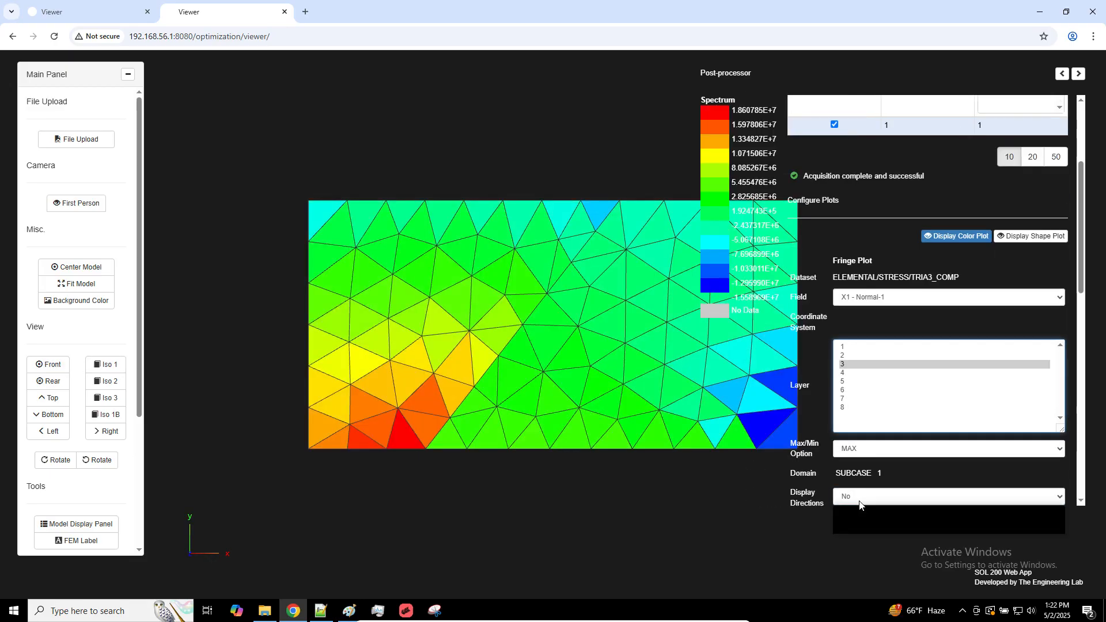
{"action": "left_click", "coordinate": [847, 525]}
Match the second viewer to the first with a white background and bring its layer 3 directions up close
{"action": "left_click", "coordinate": [136, 12]}
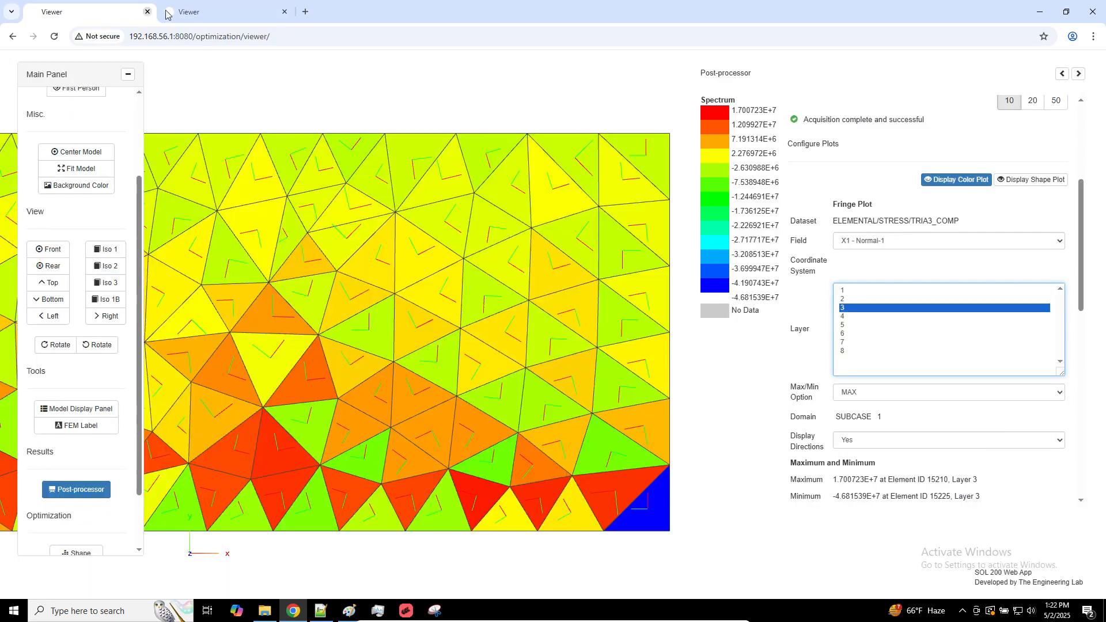
{"action": "left_click", "coordinate": [171, 11]}
{"action": "left_click", "coordinate": [79, 303]}
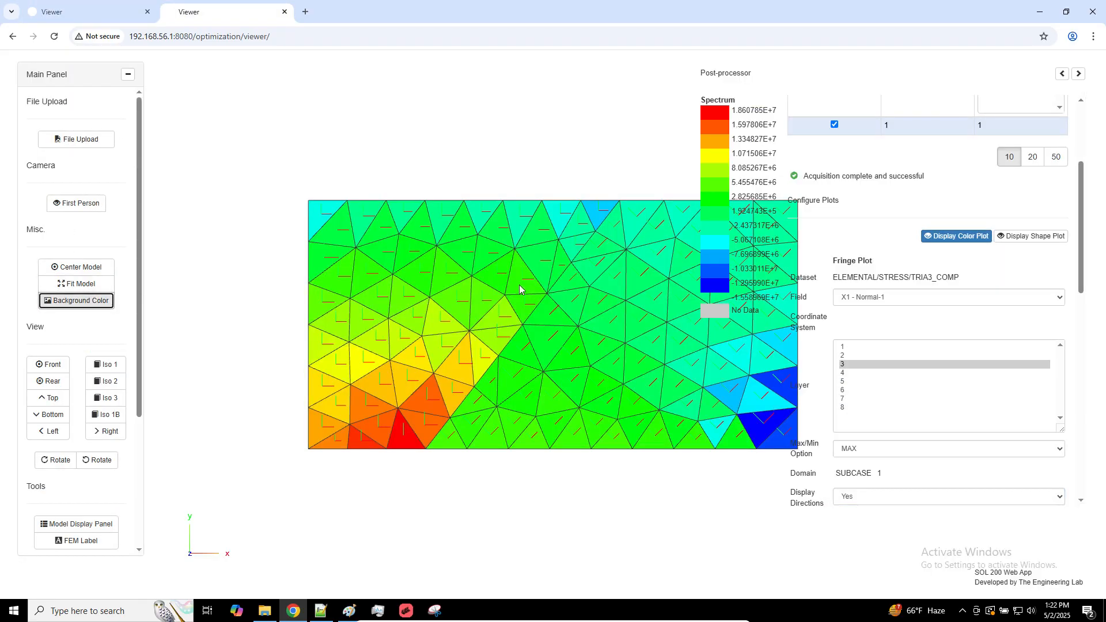
{"action": "right_click_drag", "start_coordinate": [524, 288], "coordinate": [492, 298]}
{"action": "scroll", "coordinate": [454, 284], "scroll_direction": "up", "scroll_amount": 4}
{"action": "scroll", "coordinate": [492, 295], "scroll_direction": "up", "scroll_amount": 3}
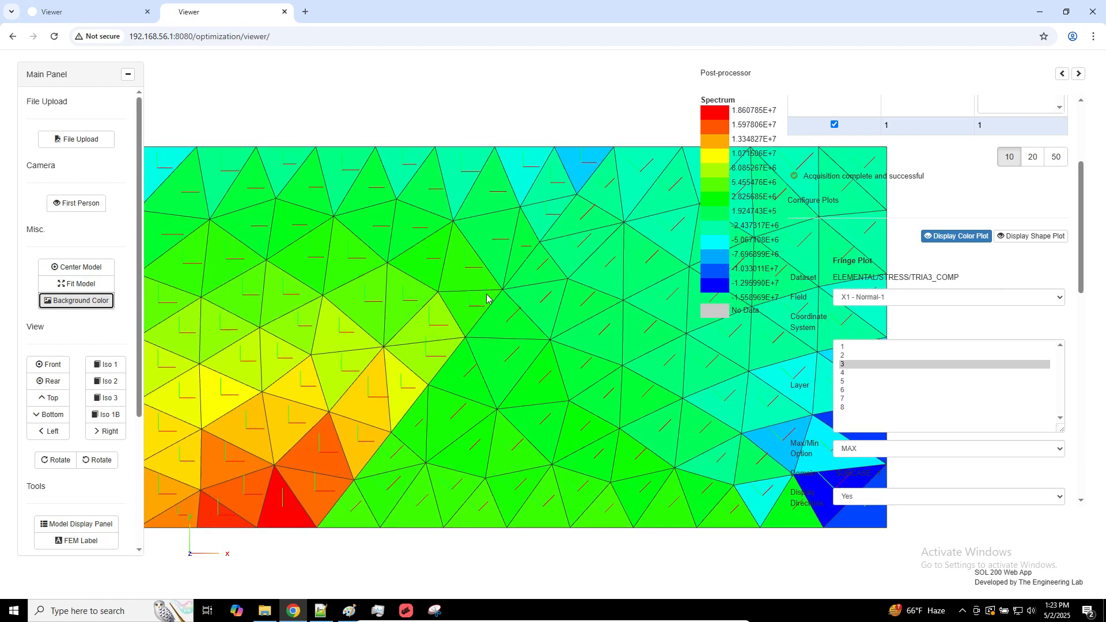
Return to the first viewer and examine its layer 3 stresses and directions for comparison with the second viewer
{"action": "left_click", "coordinate": [117, 12]}
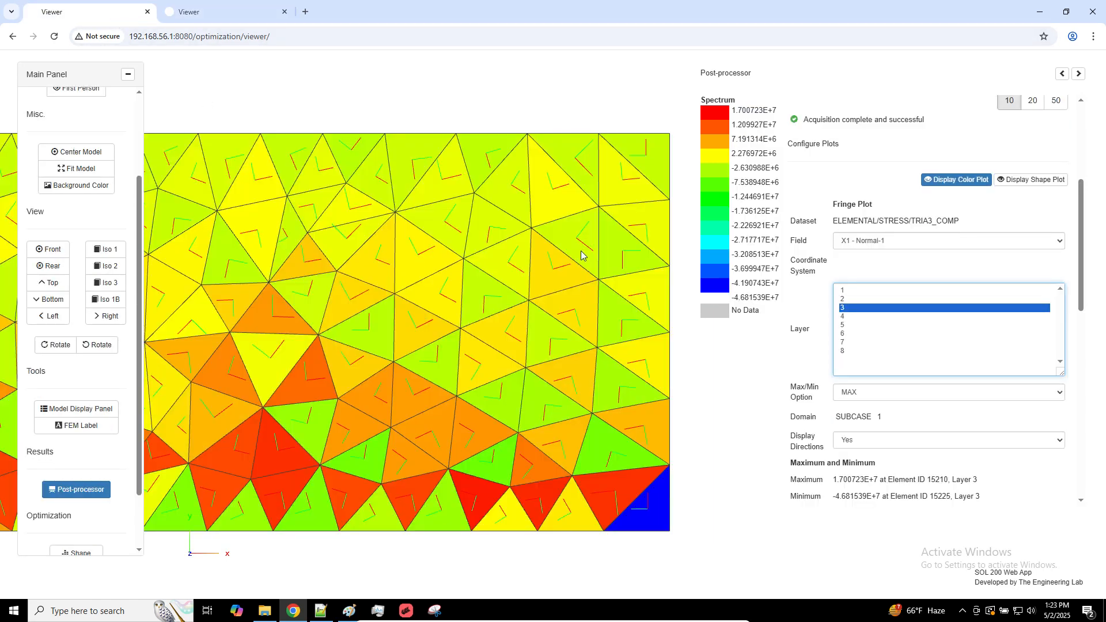
{"action": "right_click_drag", "start_coordinate": [583, 256], "coordinate": [651, 254]}
{"action": "mouse_move", "coordinate": [413, 252]}
{"action": "right_mouse_down"}
{"action": "mouse_move", "coordinate": [517, 259]}
{"action": "mouse_move", "coordinate": [425, 266]}
{"action": "right_mouse_up"}
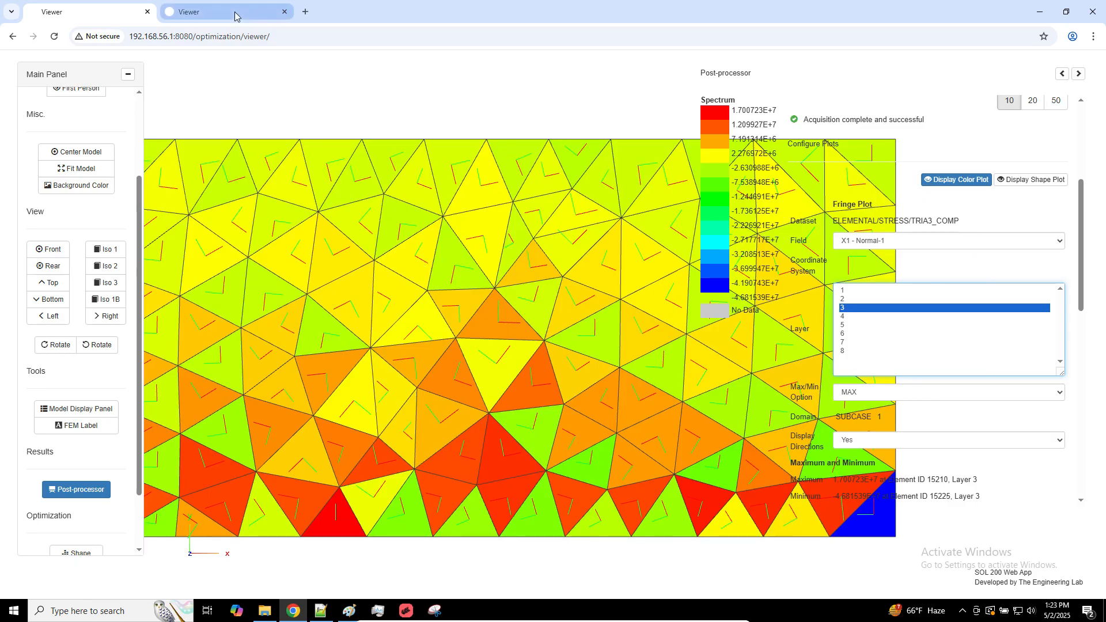
{"action": "mouse_move", "coordinate": [235, 16]}
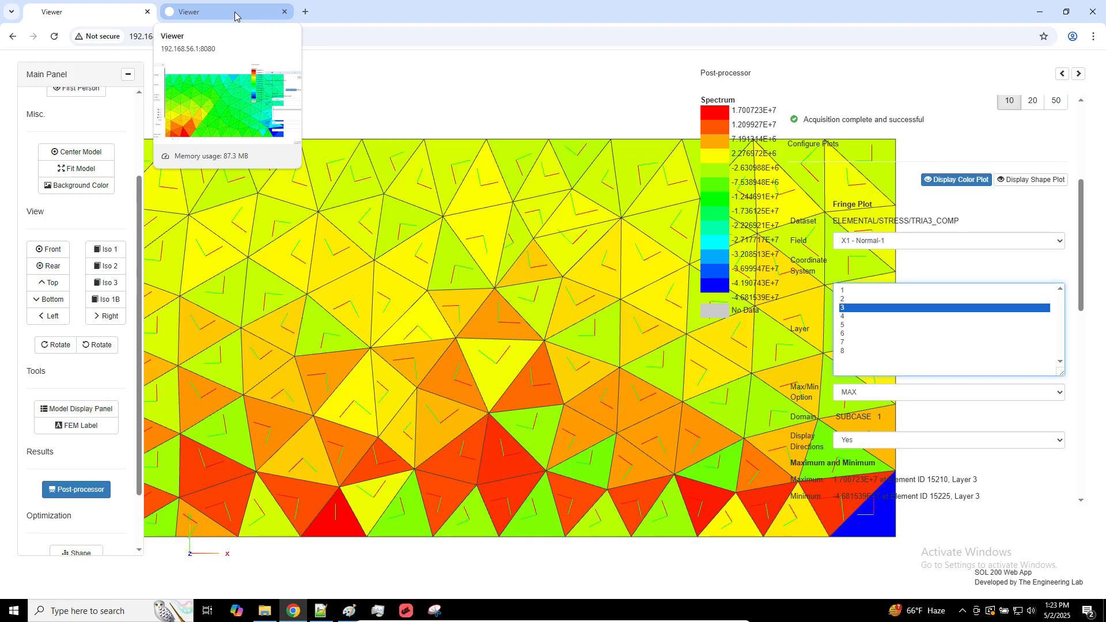
Compare the layer 3 stresses and directions in the second viewer with those in the first viewer
{"action": "left_click", "coordinate": [235, 16]}
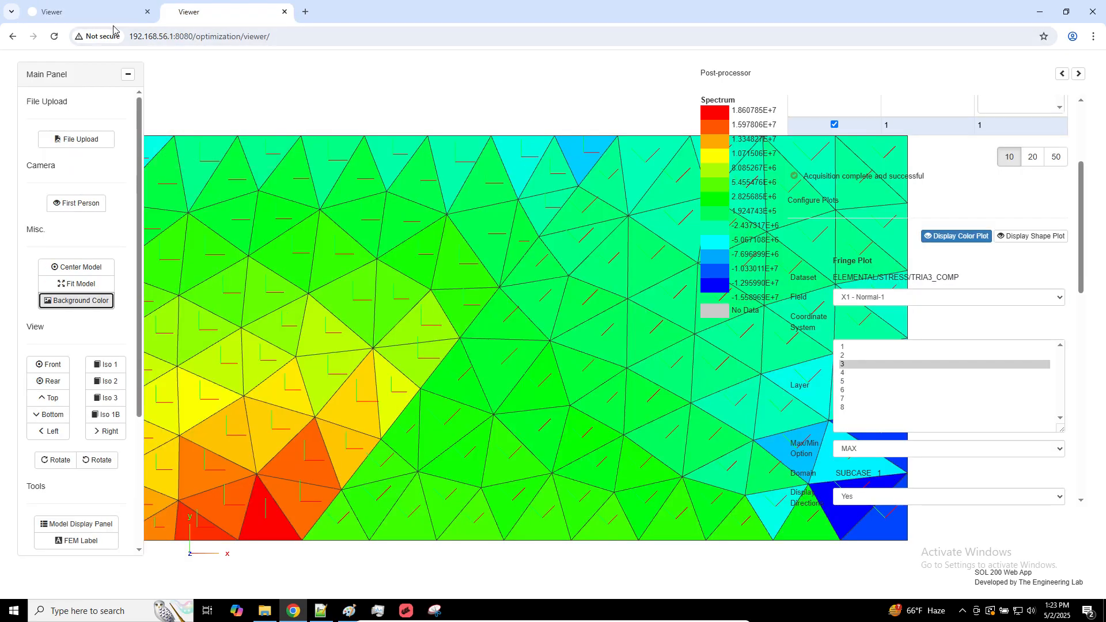
{"action": "left_click", "coordinate": [87, 12]}
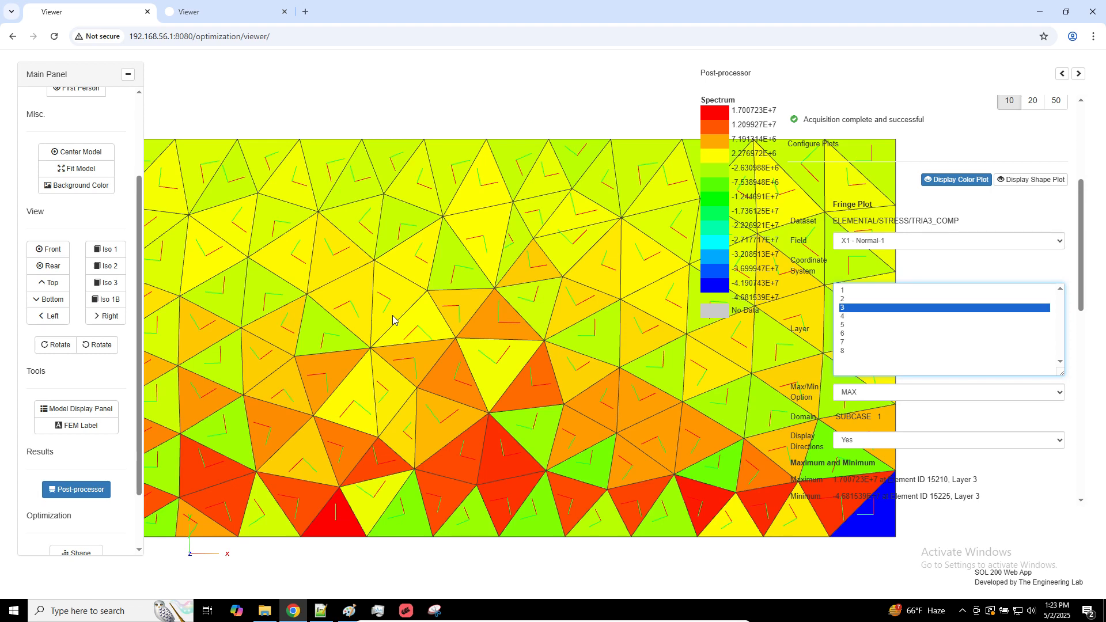
Switch to the Paint sketch and circle in green the stick figure with its question mark and the middle element's material axes
{"action": "left_click", "coordinate": [345, 608]}
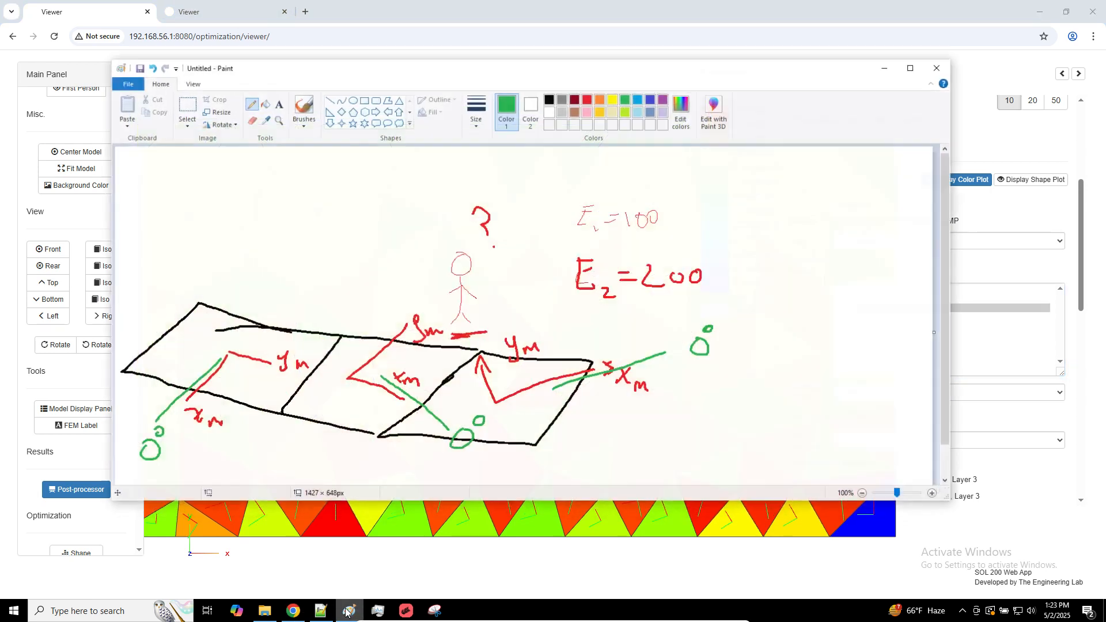
{"action": "mouse_move", "coordinate": [490, 217]}
{"action": "left_mouse_down"}
{"action": "mouse_move", "coordinate": [480, 348]}
{"action": "mouse_move", "coordinate": [459, 229]}
{"action": "left_mouse_up"}
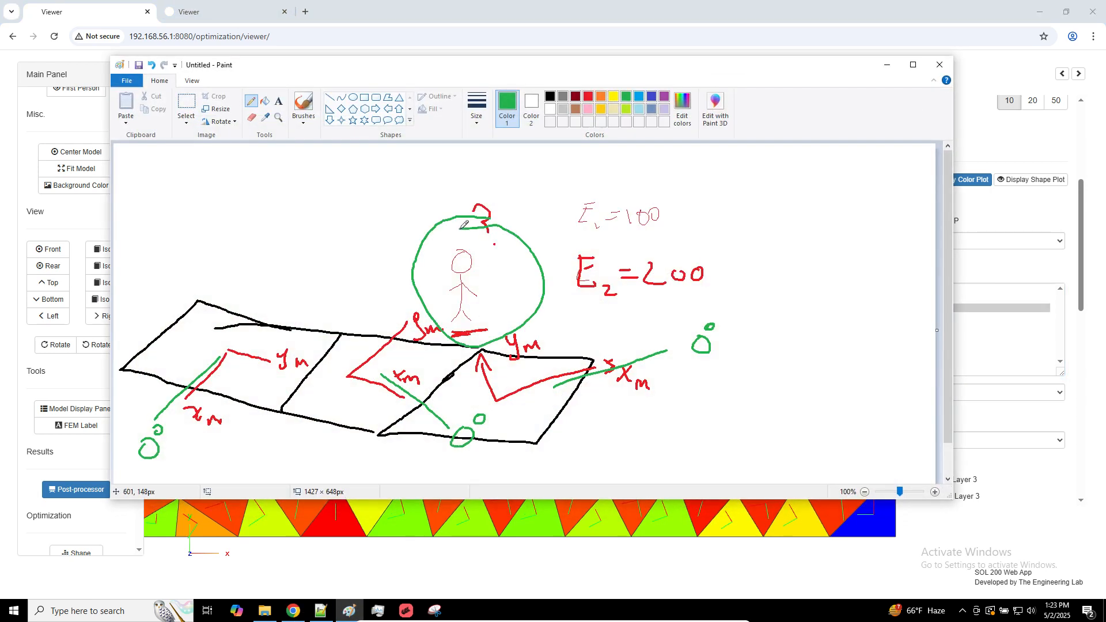
{"action": "mouse_move", "coordinate": [403, 306]}
{"action": "left_mouse_down"}
{"action": "mouse_move", "coordinate": [350, 389]}
{"action": "mouse_move", "coordinate": [449, 292]}
{"action": "mouse_move", "coordinate": [381, 310]}
{"action": "left_mouse_up"}
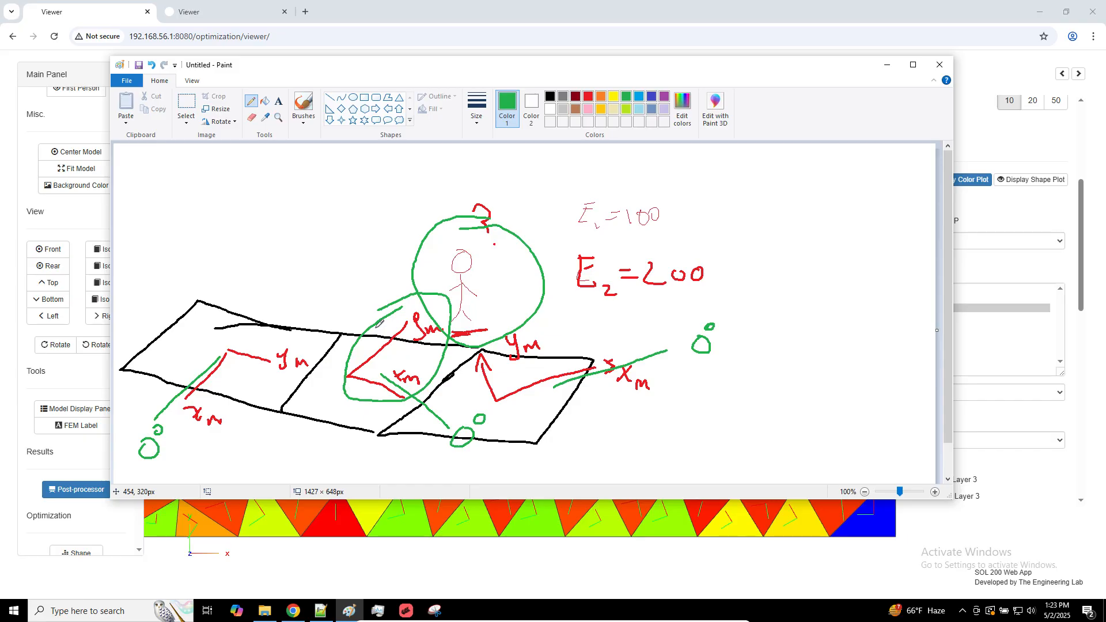
Examine the plate's material orientations up close in MSC Apex and return to the second viewer's layer 3 plot in the browser
{"action": "left_click", "coordinate": [432, 612]}
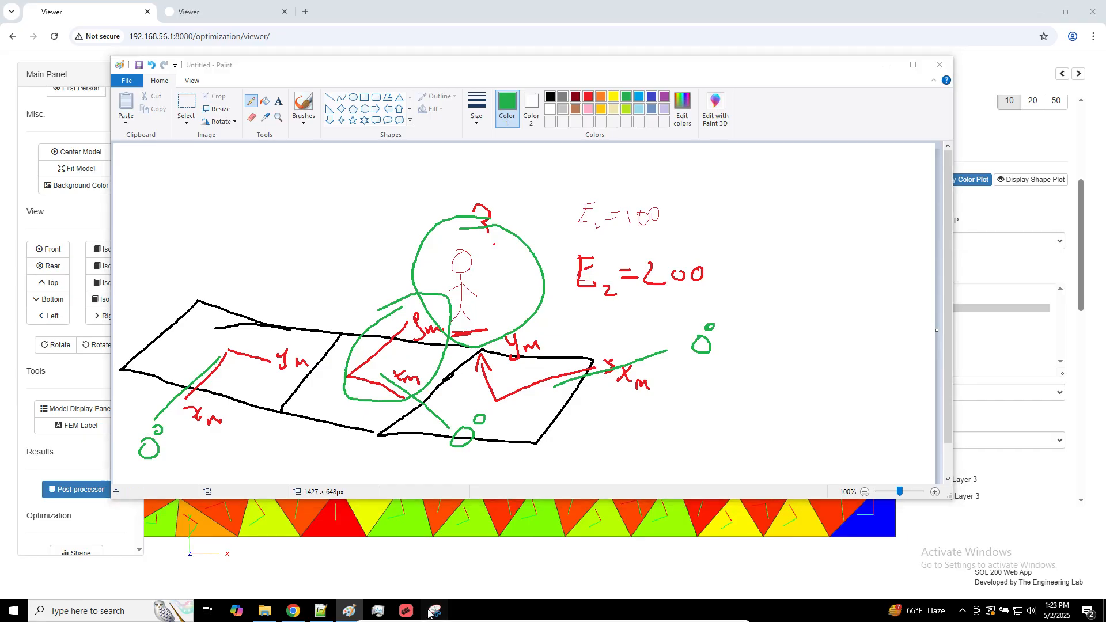
{"action": "left_click", "coordinate": [406, 611]}
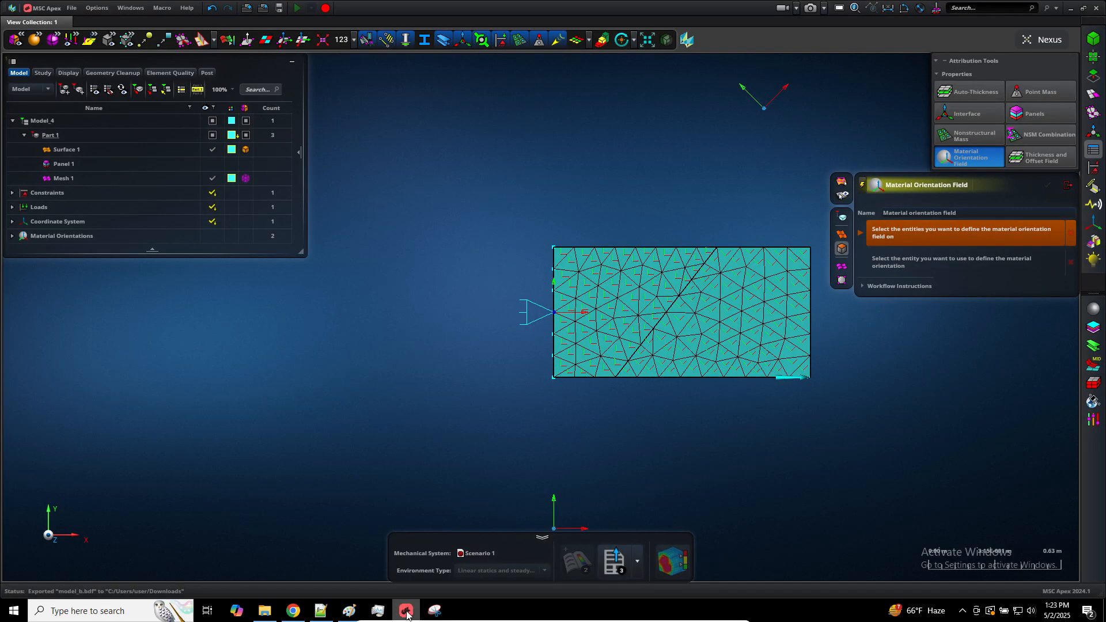
{"action": "scroll", "coordinate": [659, 428], "scroll_direction": "up", "scroll_amount": 5}
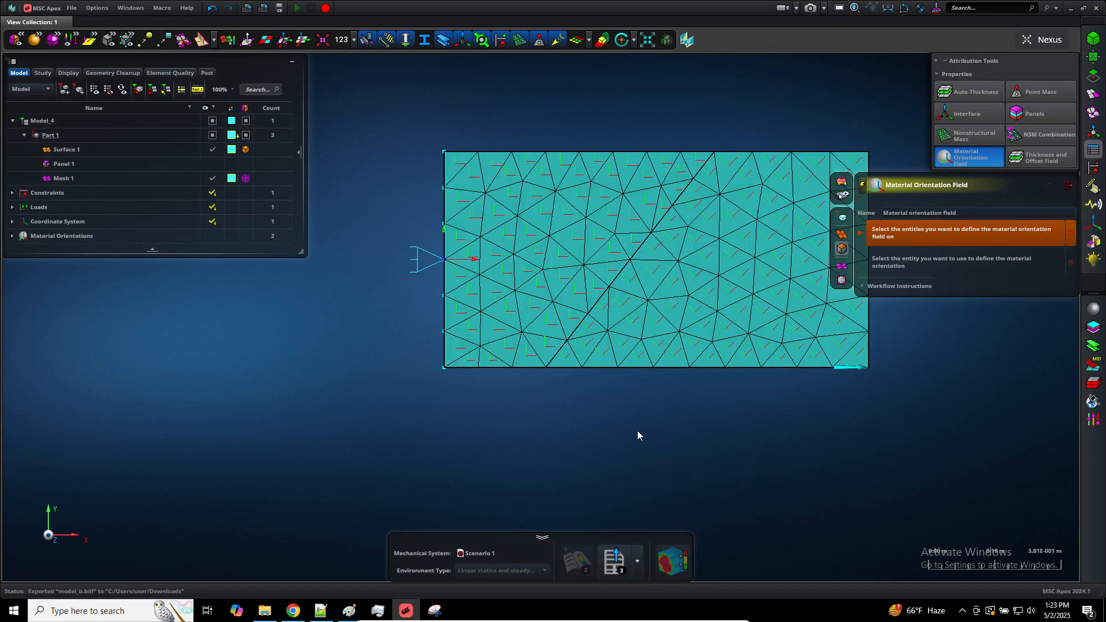
{"action": "middle_click_drag", "start_coordinate": [658, 404], "coordinate": [610, 459]}
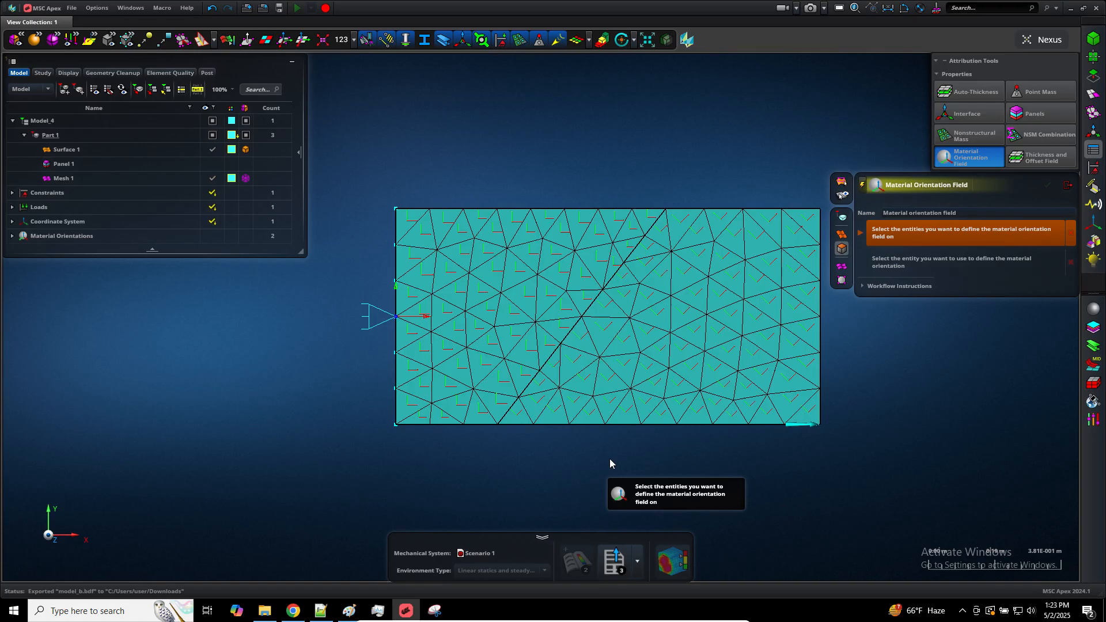
{"action": "left_click", "coordinate": [294, 611]}
{"action": "left_click", "coordinate": [229, 18]}
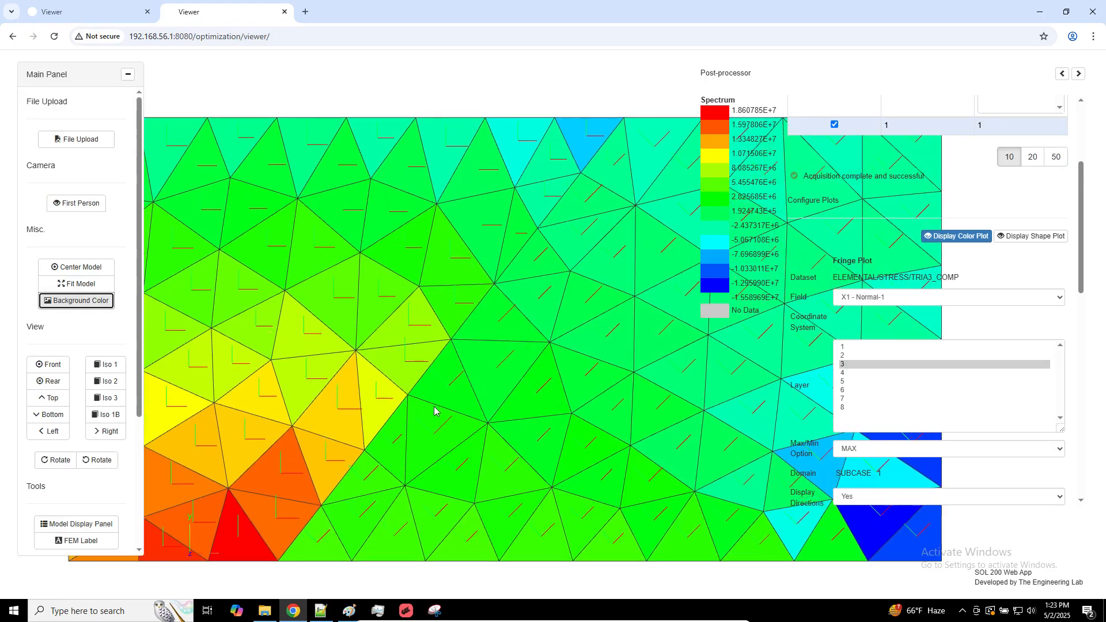
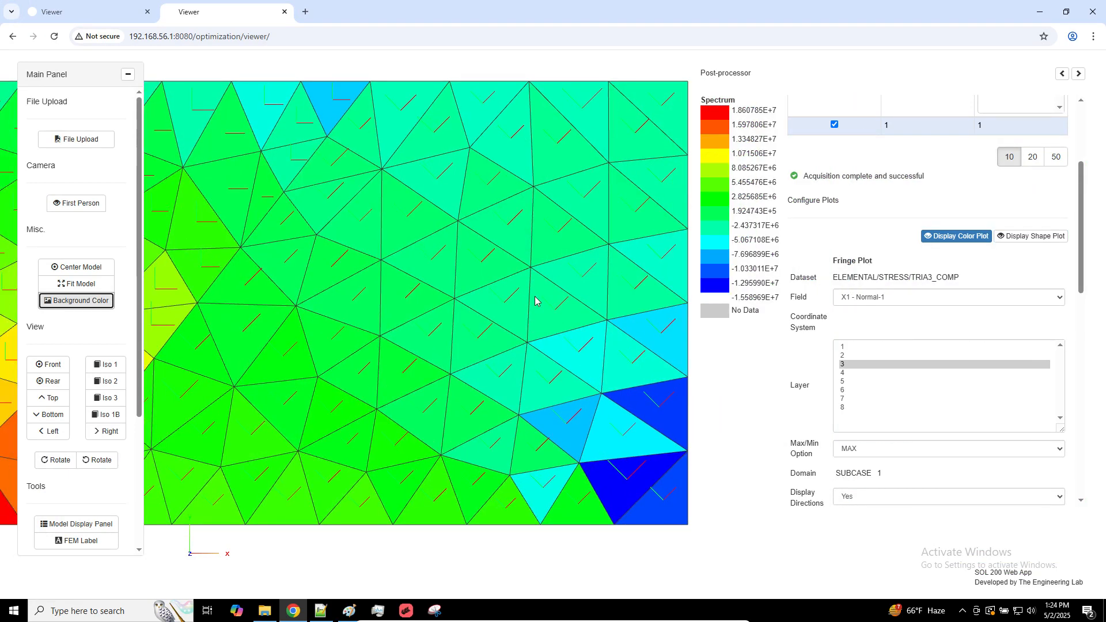
Switch to File Explorer and duplicate model_b.bdf in the Downloads folder
{"action": "left_click", "coordinate": [264, 611]}
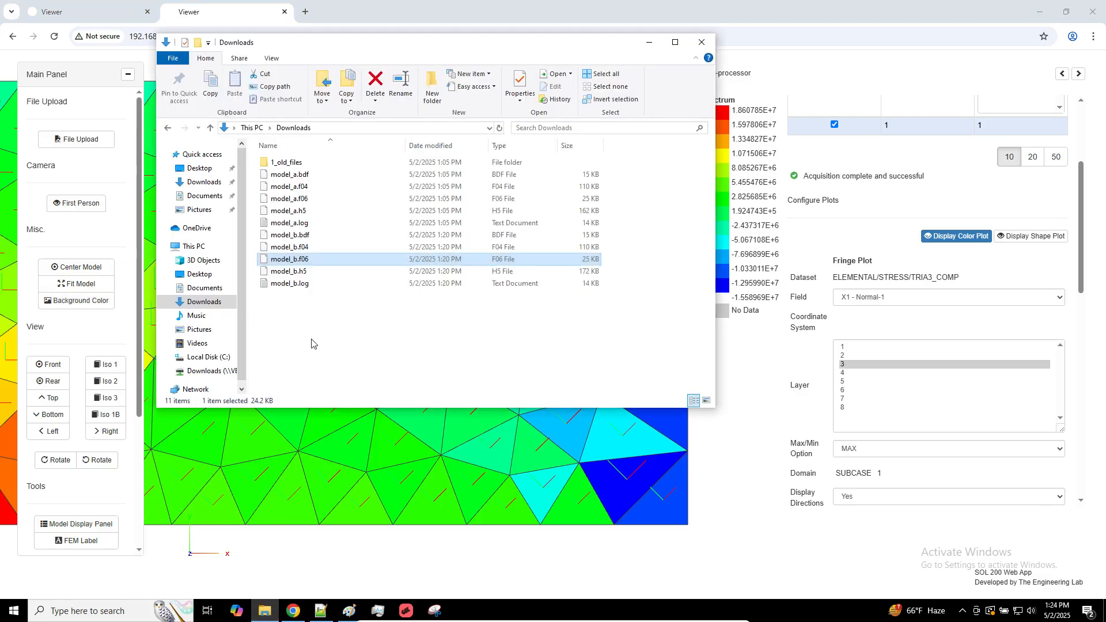
{"action": "key", "text": "Down"}
{"action": "key", "text": "Up"}
{"action": "key", "text": "Up"}
{"action": "key", "text": "Up"}
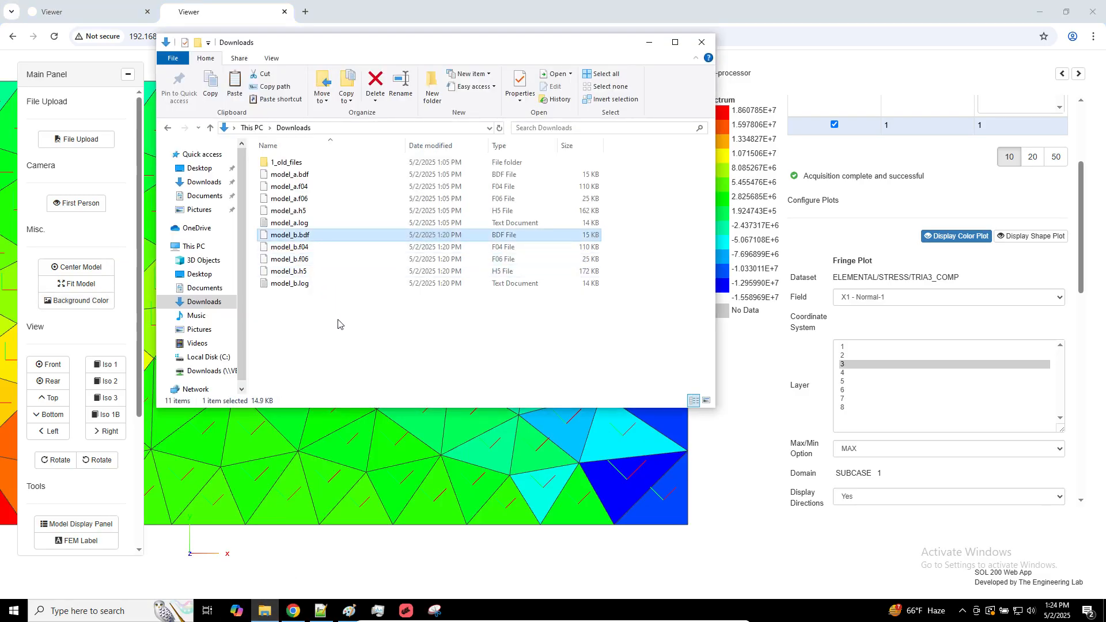
{"action": "key", "text": "ctrl+c"}
{"action": "key", "text": "ctrl+v"}
Rename the duplicated BDF file as model_c.bdf
{"action": "key", "text": "F2"}
{"action": "key", "text": "Right"}
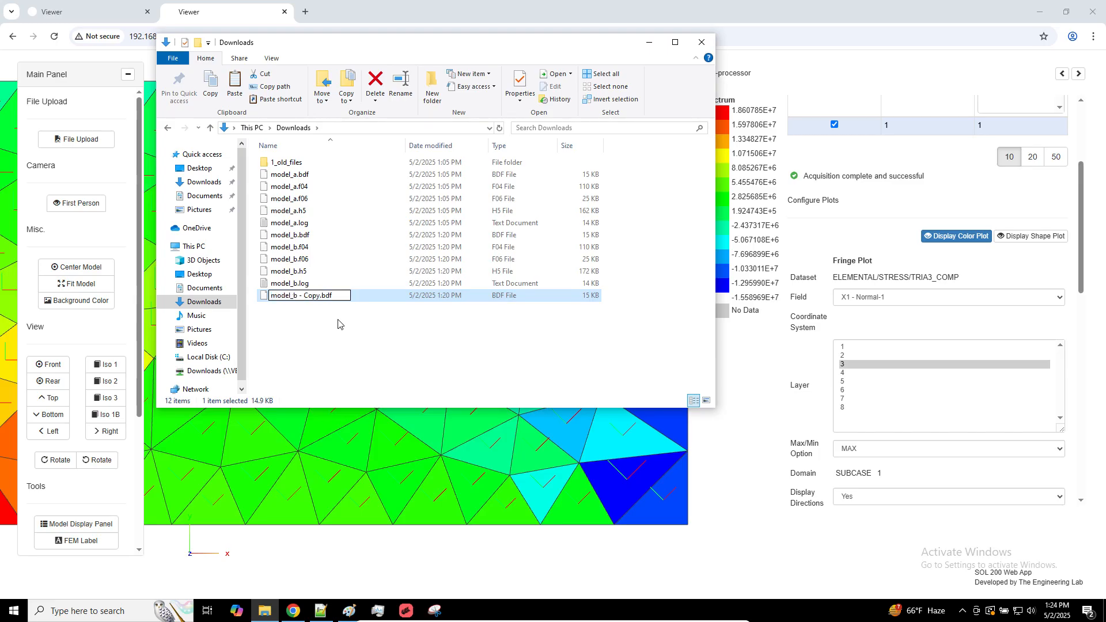
{"action": "key", "text": "BackSpace"}
{"action": "key", "text": "BackSpace"}
{"action": "key", "text": "BackSpace"}
{"action": "key", "text": "BackSpace"}
{"action": "key", "text": "BackSpace"}
{"action": "key", "text": "BackSpace"}
{"action": "key", "text": "BackSpace"}
{"action": "type", "text": "c"}
{"action": "key", "text": "Return"}
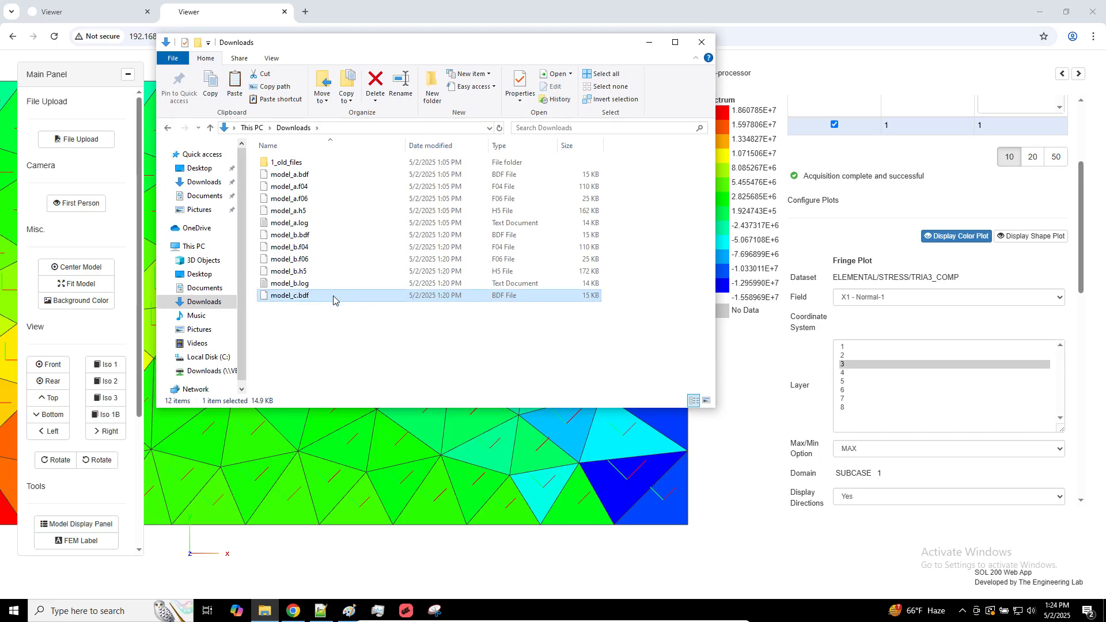
Open model_c.bdf in Notepad++ for editing
{"action": "right_click", "coordinate": [311, 299]}
{"action": "left_click", "coordinate": [347, 332]}
{"action": "left_click", "coordinate": [612, 298]}
Set the material coordinate system ID of CTRIA3 elements 15190 to 15268 to 1 and save model_c.bdf
{"action": "scroll", "coordinate": [600, 370], "scroll_direction": "down", "scroll_amount": 6}
{"action": "scroll", "coordinate": [601, 370], "scroll_direction": "down", "scroll_amount": 20}
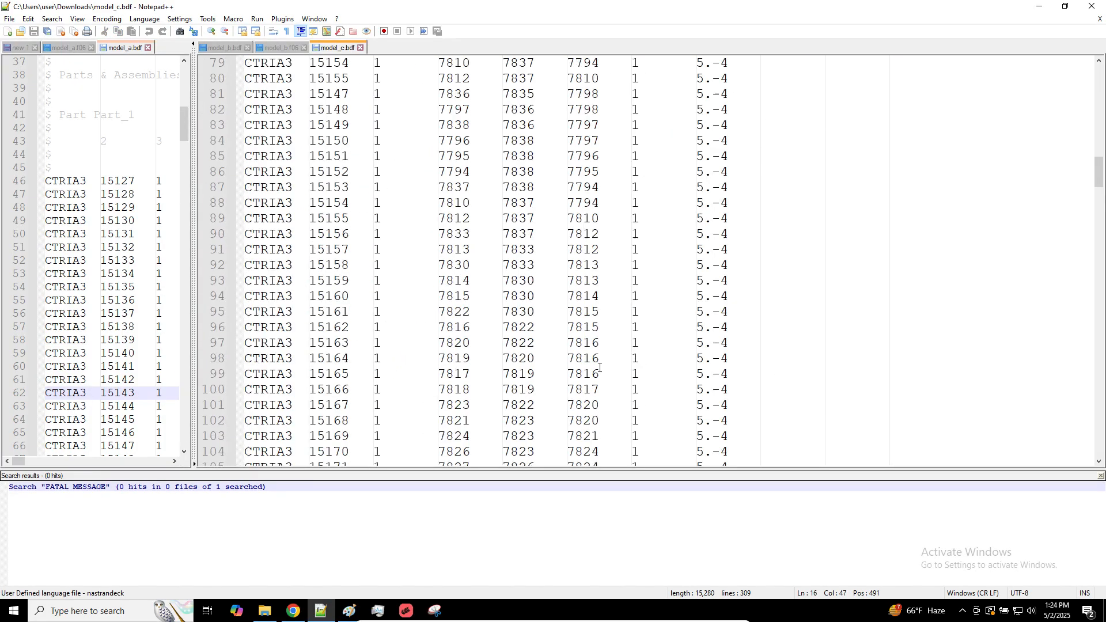
{"action": "scroll", "coordinate": [609, 347], "scroll_direction": "up", "scroll_amount": 12}
{"action": "scroll", "coordinate": [609, 346], "scroll_direction": "up", "scroll_amount": 10}
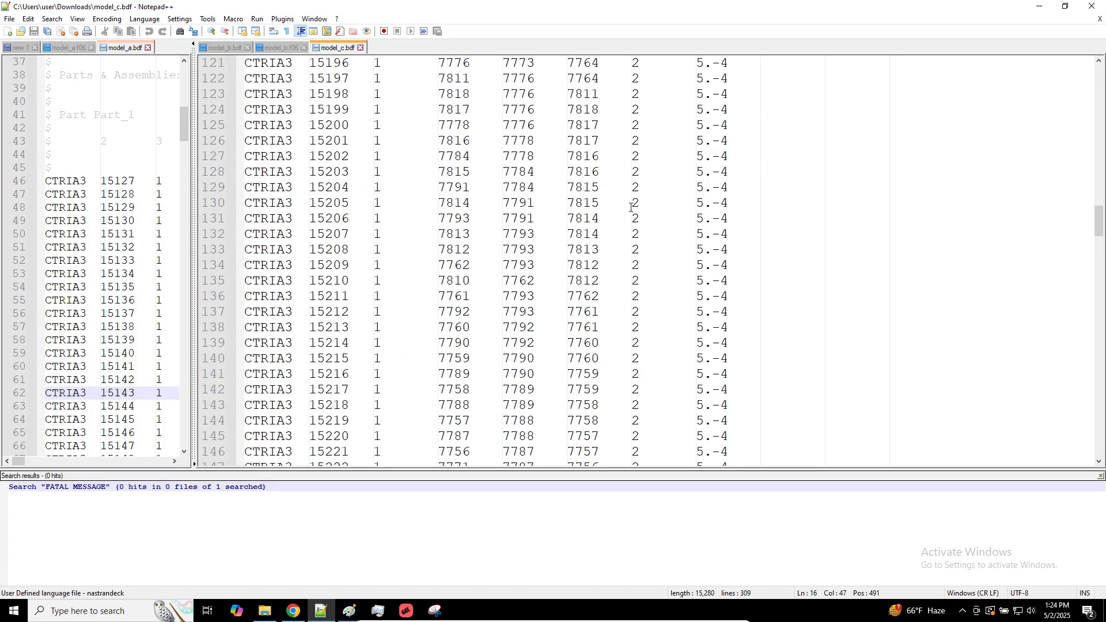
{"action": "left_click_drag", "start_coordinate": [636, 294], "coordinate": [638, 109], "text": "alt"}
{"action": "scroll", "coordinate": [665, 378], "scroll_direction": "down", "scroll_amount": 13}
{"action": "scroll", "coordinate": [661, 378], "scroll_direction": "down", "scroll_amount": 17, "text": "alt"}
{"action": "type", "text": "1"}
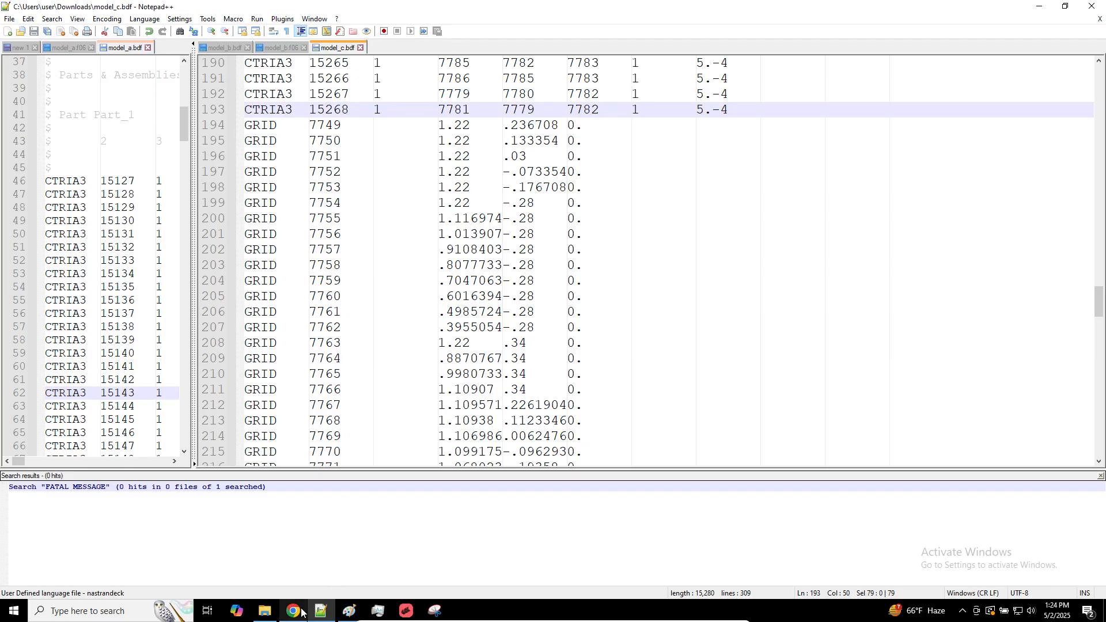
Run the model_c.bdf analysis with MSC Nastran 2024.1 from the desktop
{"action": "mouse_move", "coordinate": [299, 609]}
{"action": "left_click", "coordinate": [324, 567]}
{"action": "key", "text": "super"}
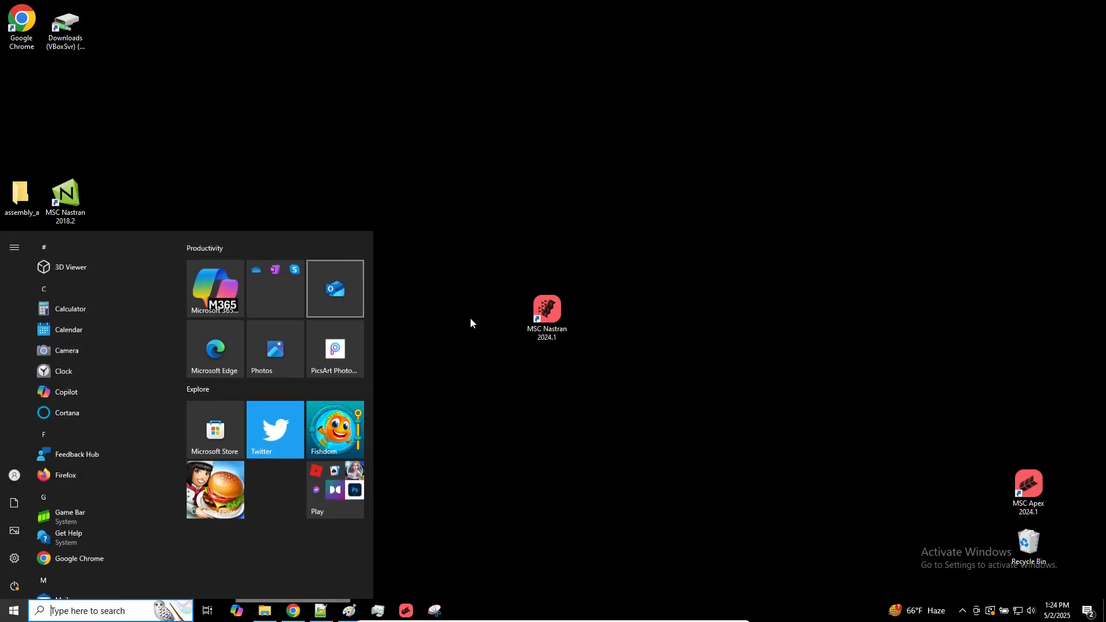
{"action": "double_click", "coordinate": [547, 312]}
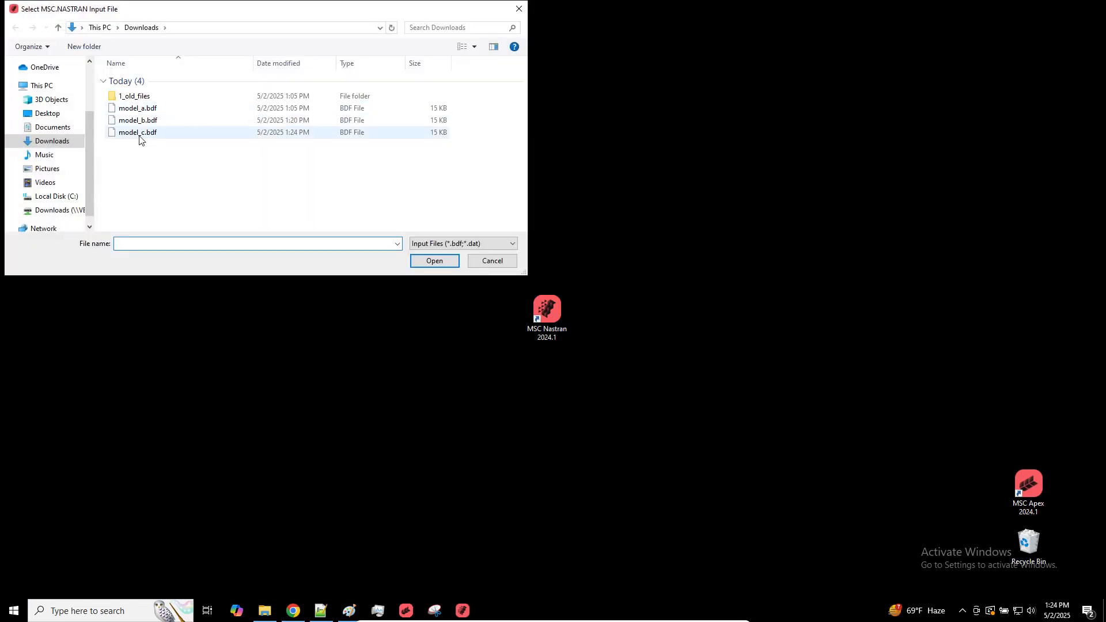
{"action": "double_click", "coordinate": [139, 132]}
{"action": "key", "text": "Return"}
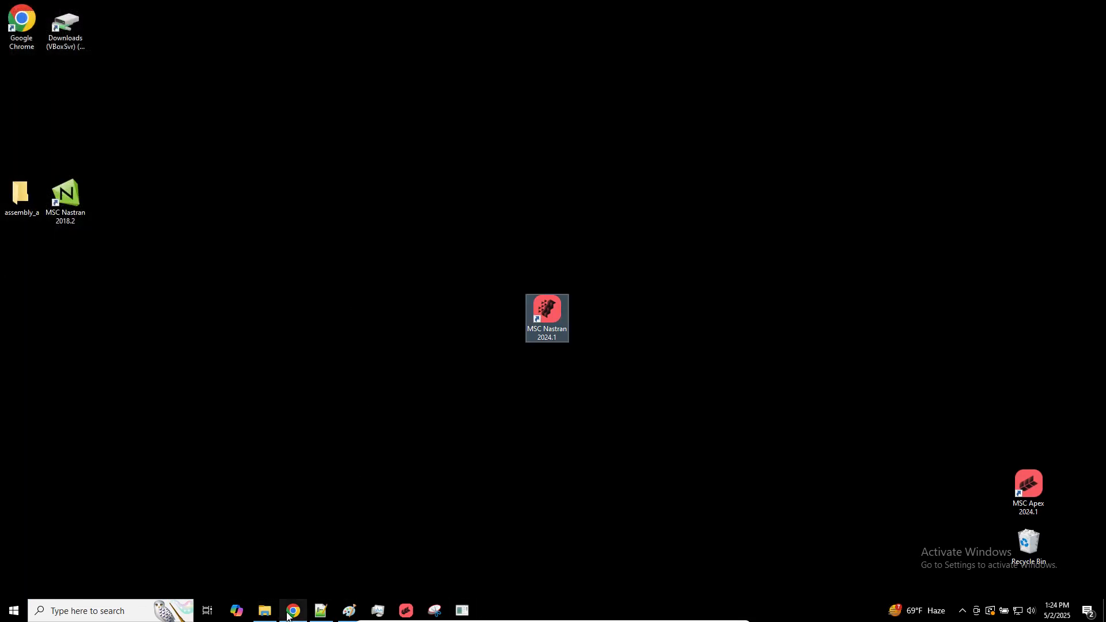
Return to Chrome and open the same viewer address, 192.168.56.1:8080/optimization/viewer/, in a new tab
{"action": "left_click", "coordinate": [293, 611]}
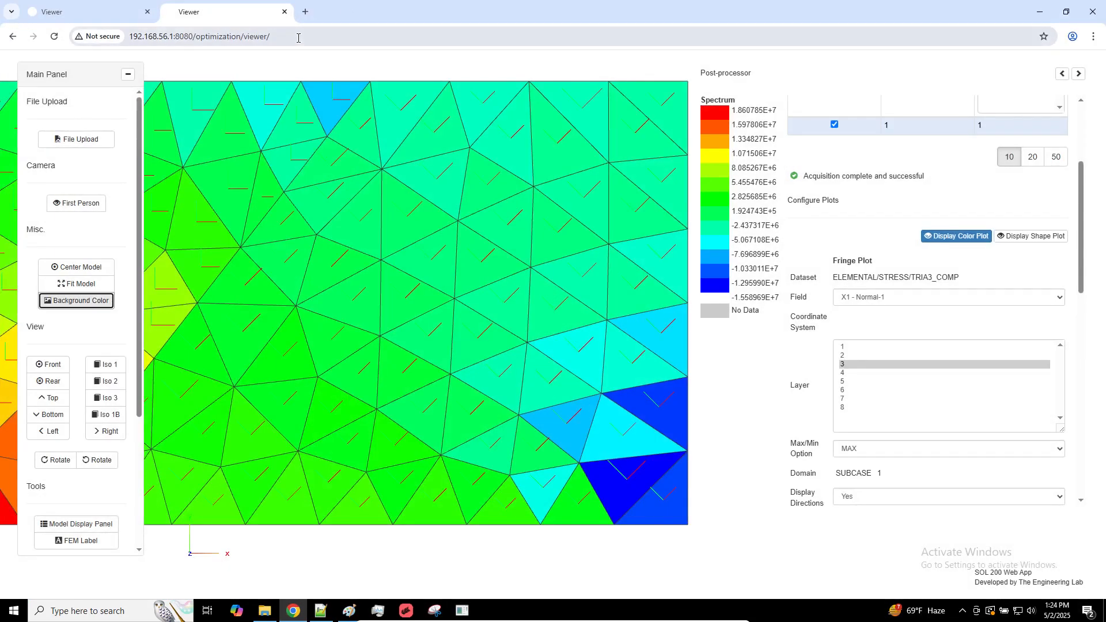
{"action": "left_click", "coordinate": [300, 37]}
{"action": "key", "text": "ctrl+c"}
{"action": "left_click", "coordinate": [305, 14]}
{"action": "key", "text": "ctrl+v"}
{"action": "key", "text": "Return"}
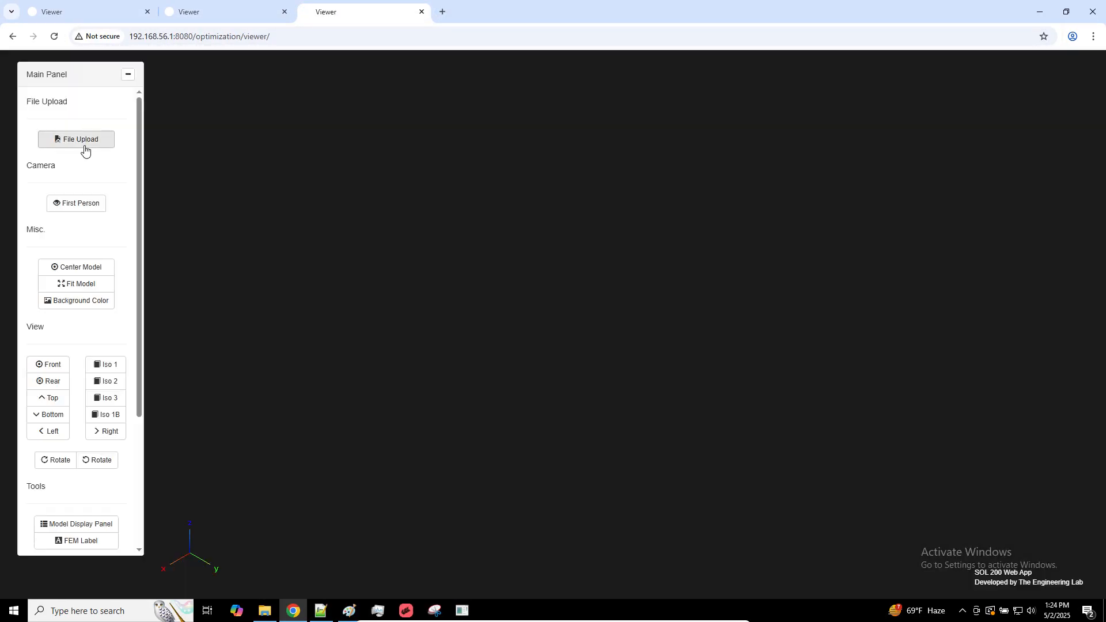
Upload model_c.bdf to the new viewer
{"action": "left_click", "coordinate": [85, 143]}
{"action": "left_click", "coordinate": [633, 214]}
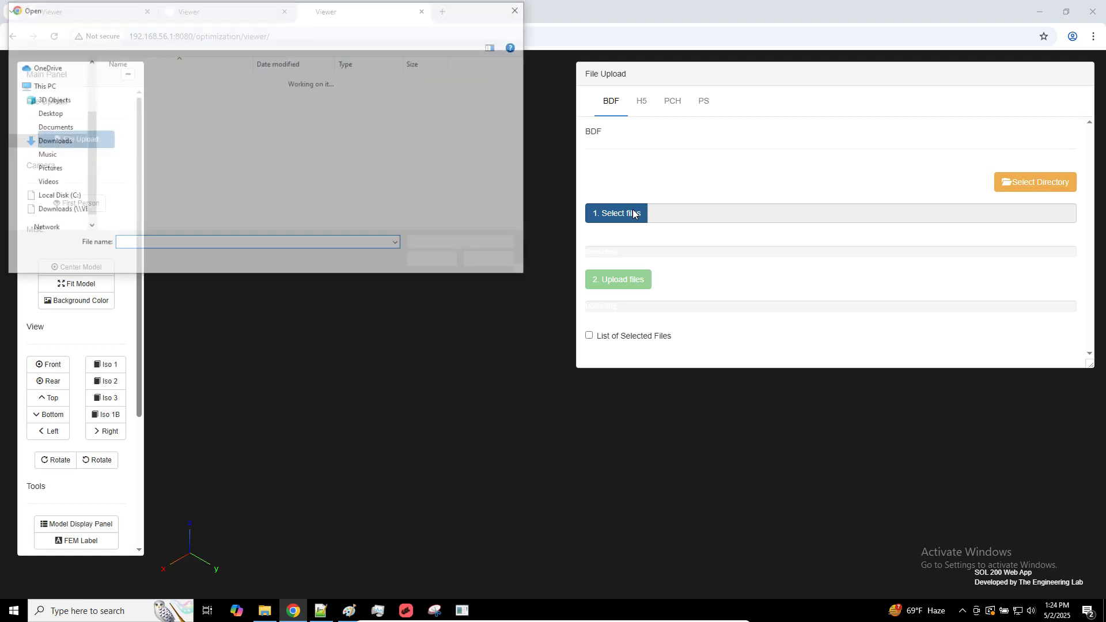
{"action": "double_click", "coordinate": [176, 132]}
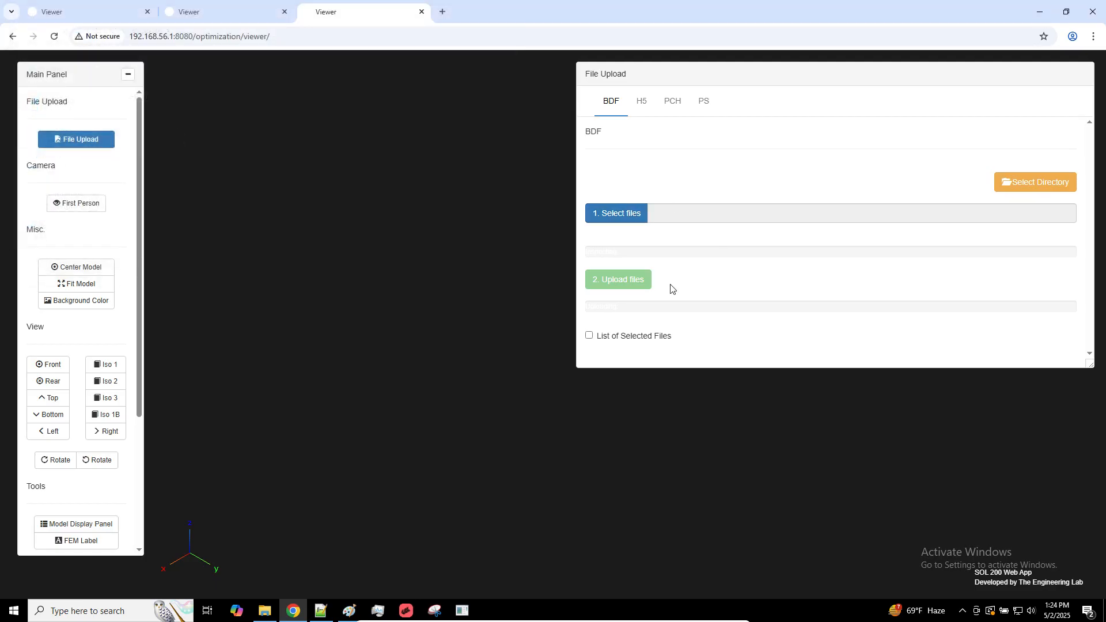
{"action": "left_click", "coordinate": [636, 288]}
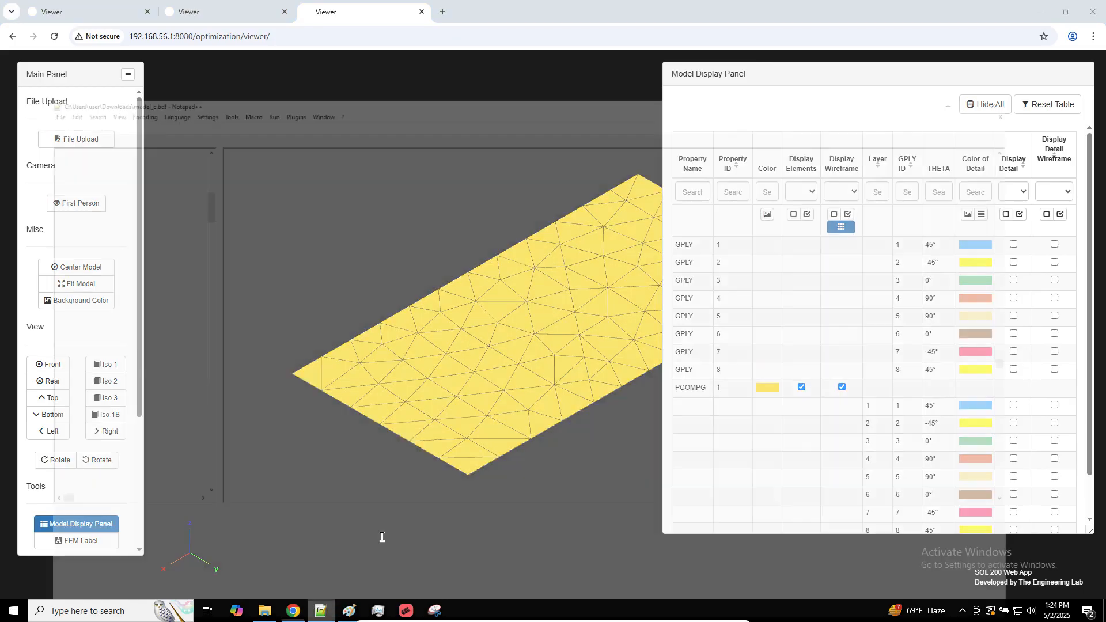
Switch to Notepad++ and revert the coordinate system IDs of CTRIA3 15190 to 15268 in model_c.bdf to 2
{"action": "left_click", "coordinate": [319, 610]}
{"action": "scroll", "coordinate": [586, 336], "scroll_direction": "up", "scroll_amount": 15}
{"action": "scroll", "coordinate": [586, 336], "scroll_direction": "up", "scroll_amount": 10}
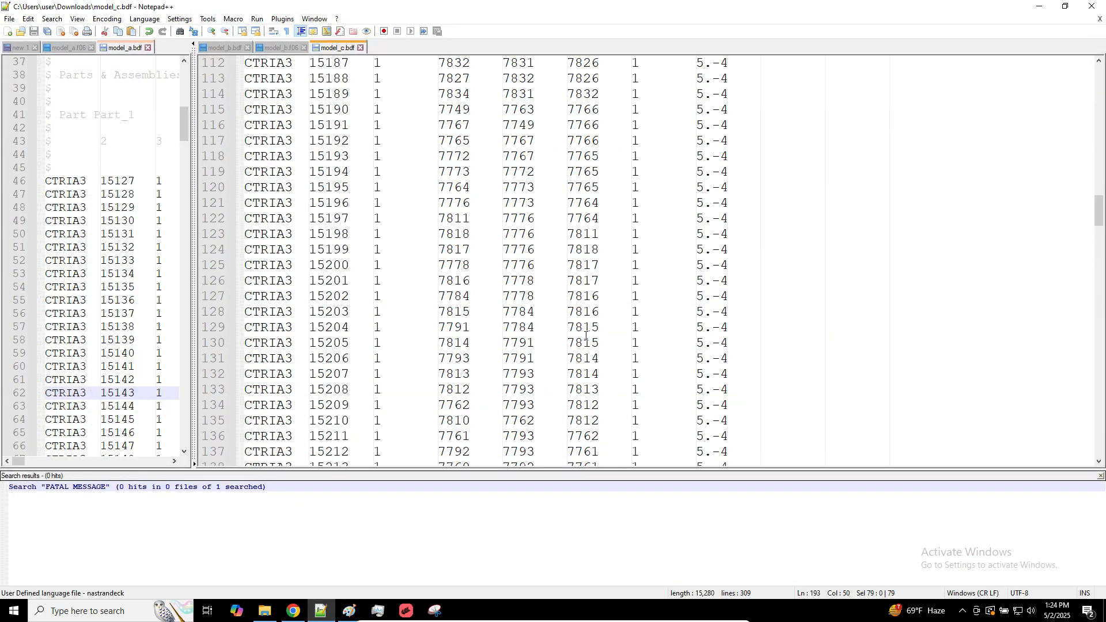
{"action": "type", "text": "2"}
{"action": "scroll", "coordinate": [620, 293], "scroll_direction": "up", "scroll_amount": 12}
{"action": "scroll", "coordinate": [619, 293], "scroll_direction": "up", "scroll_amount": 10}
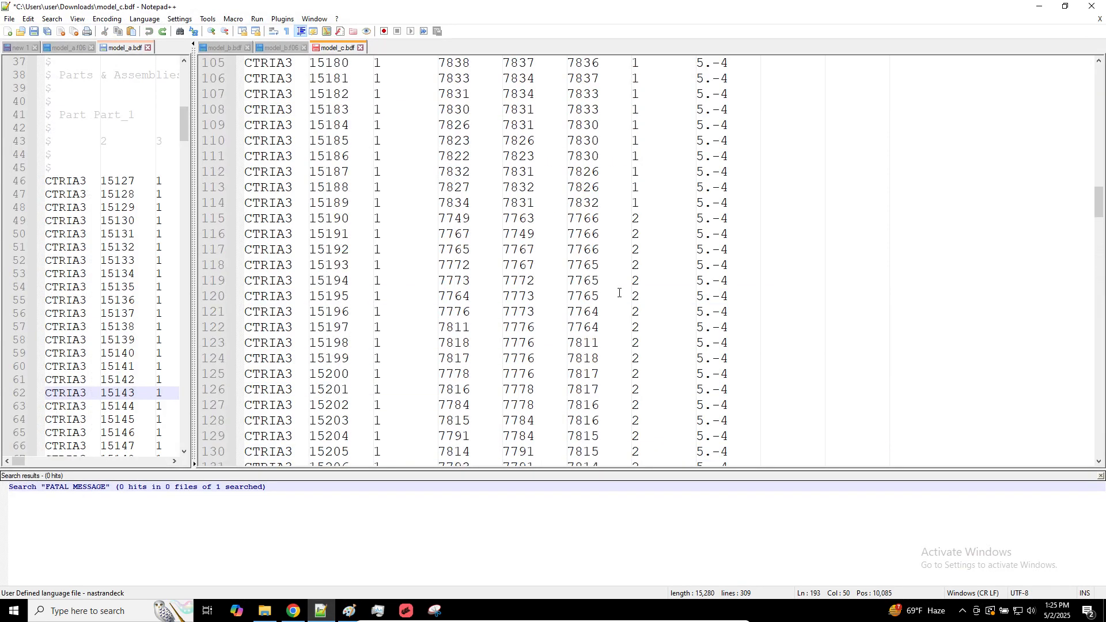
Highlight the column of coordinate system 2 entries in model_c.bdf and restore those IDs to 1
{"action": "scroll", "coordinate": [636, 265], "scroll_direction": "down", "scroll_amount": 2}
{"action": "left_click", "coordinate": [632, 222]}
{"action": "left_click_drag", "start_coordinate": [632, 223], "coordinate": [679, 420]}
{"action": "scroll", "coordinate": [679, 420], "scroll_direction": "down", "scroll_amount": 2}
{"action": "left_click", "coordinate": [607, 217]}
{"action": "left_click", "coordinate": [632, 191]}
{"action": "left_click_drag", "start_coordinate": [635, 205], "coordinate": [652, 410], "text": "alt+shift"}
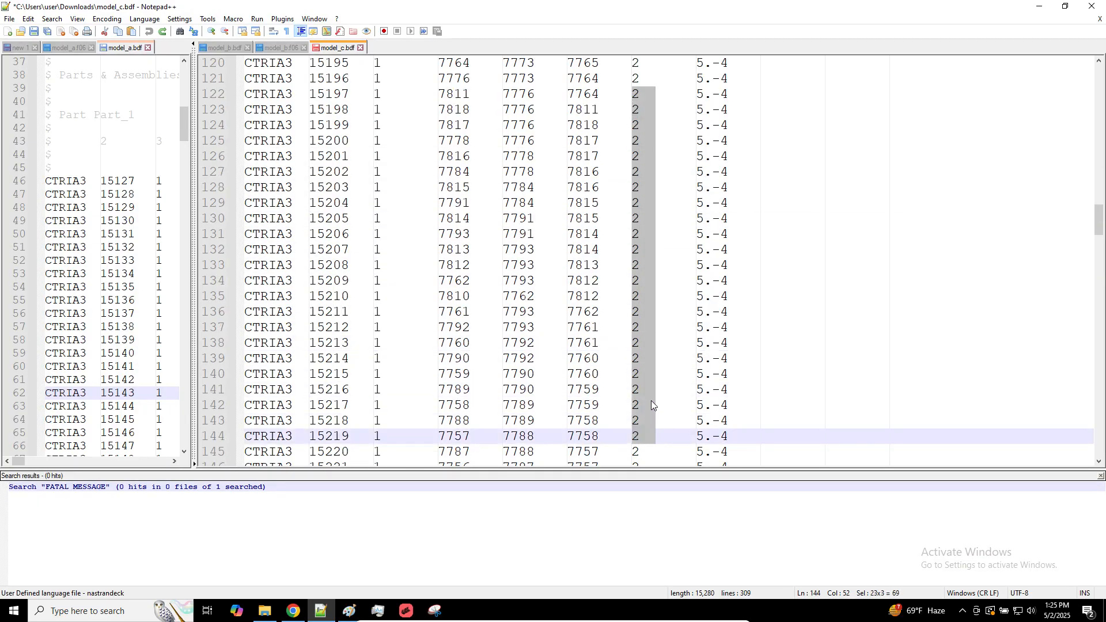
{"action": "key", "text": "ctrl+z"}
{"action": "scroll", "coordinate": [644, 353], "scroll_direction": "down", "scroll_amount": 20}
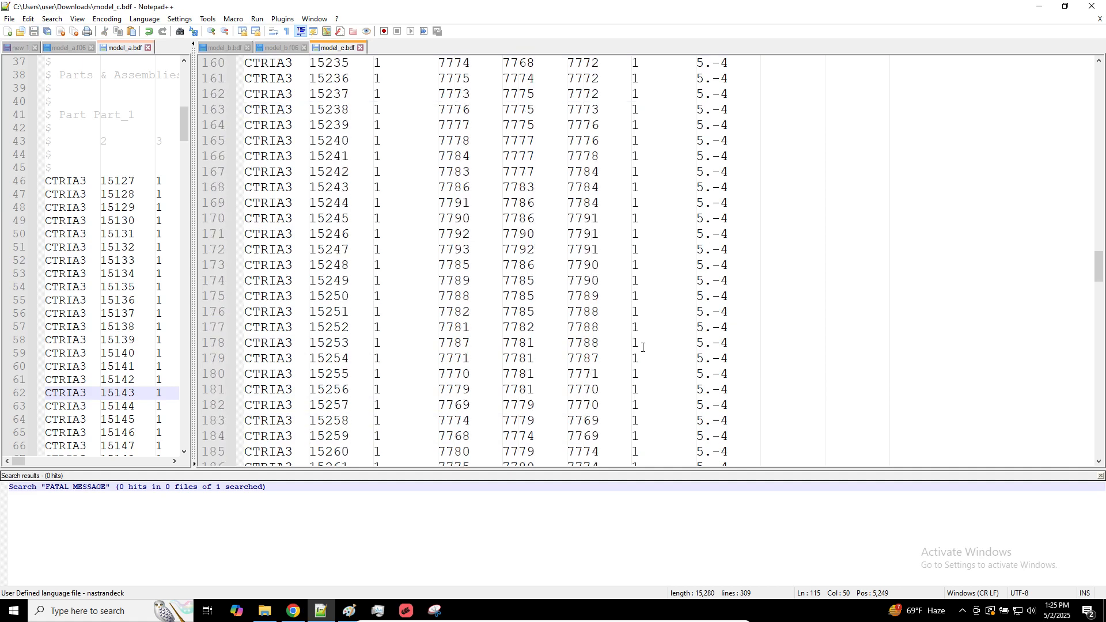
Switch back to the third viewer in Chrome and upload the model_c.h5 results file
{"action": "left_click", "coordinate": [294, 610]}
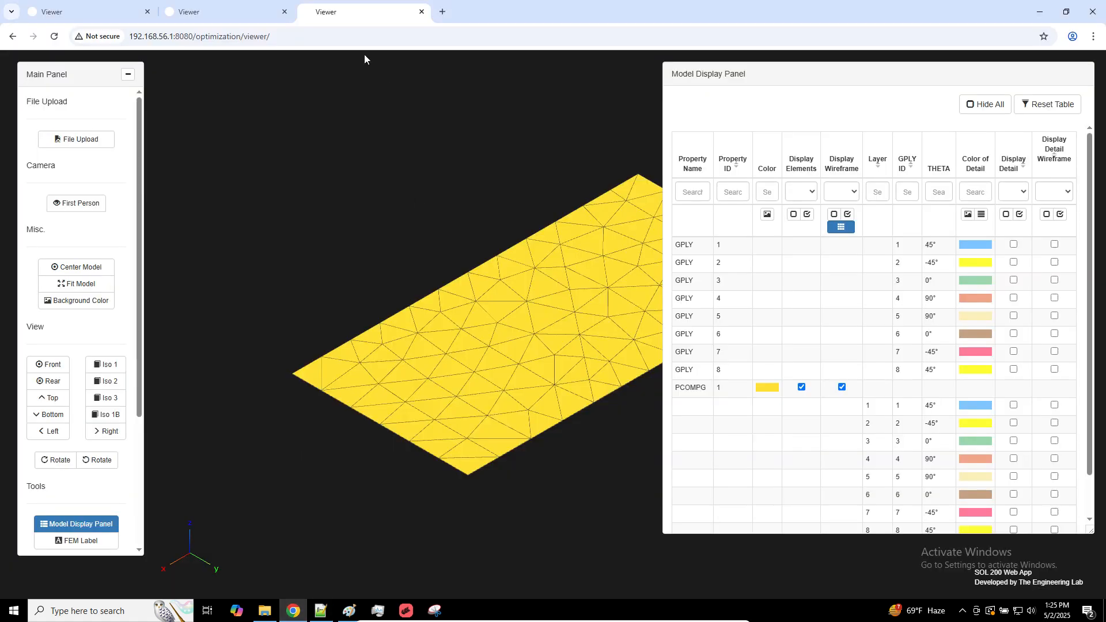
{"action": "left_click", "coordinate": [97, 136]}
{"action": "left_click", "coordinate": [639, 100]}
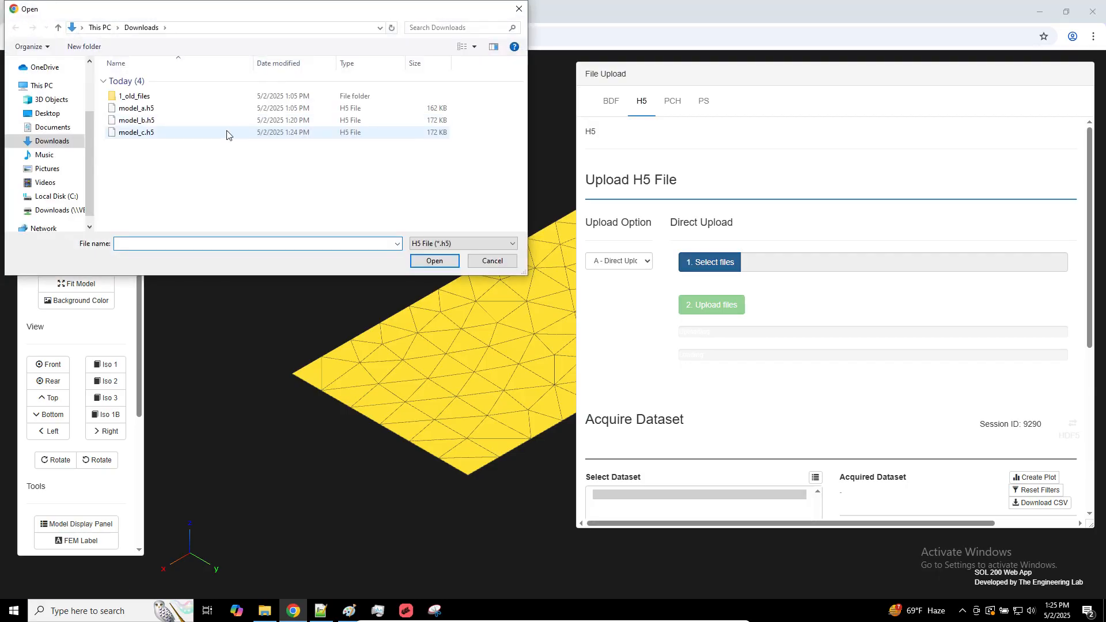
{"action": "double_click", "coordinate": [226, 132]}
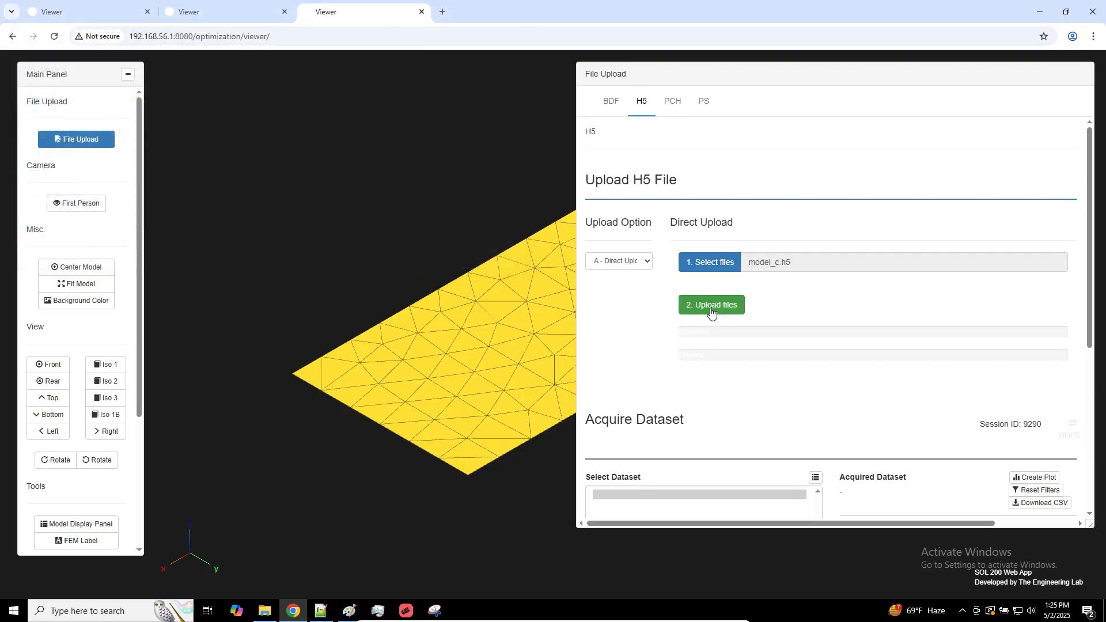
{"action": "left_click", "coordinate": [711, 305]}
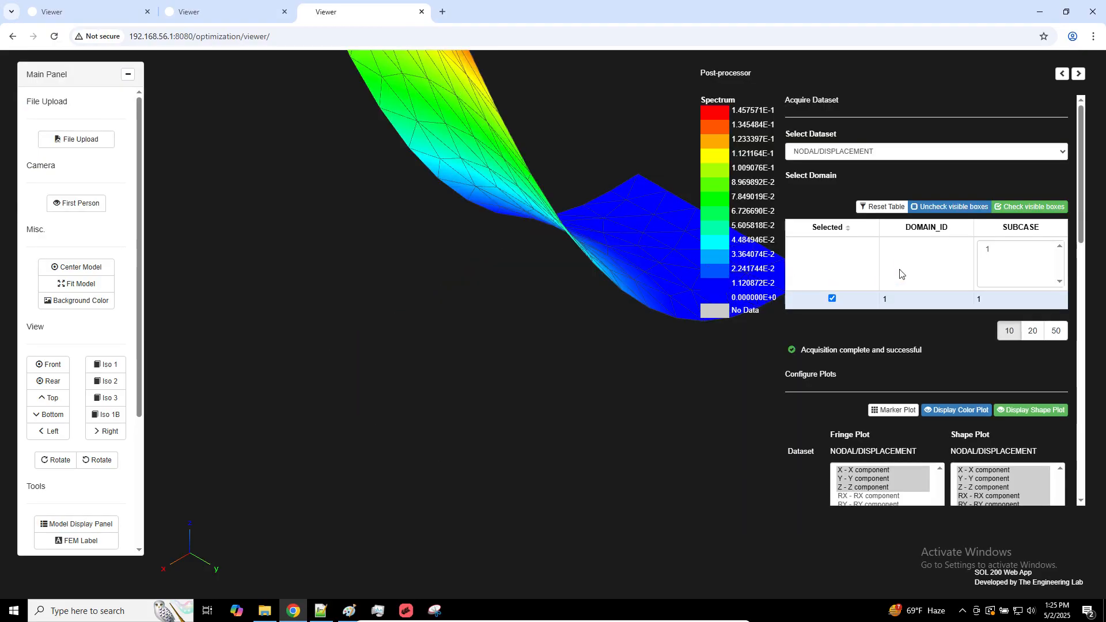
Acquire the ELEMENTAL/STRESS/TRIA3_COMP dataset for subcase 1 and turn off the shape plot
{"action": "left_click", "coordinate": [839, 151]}
{"action": "left_click", "coordinate": [839, 165]}
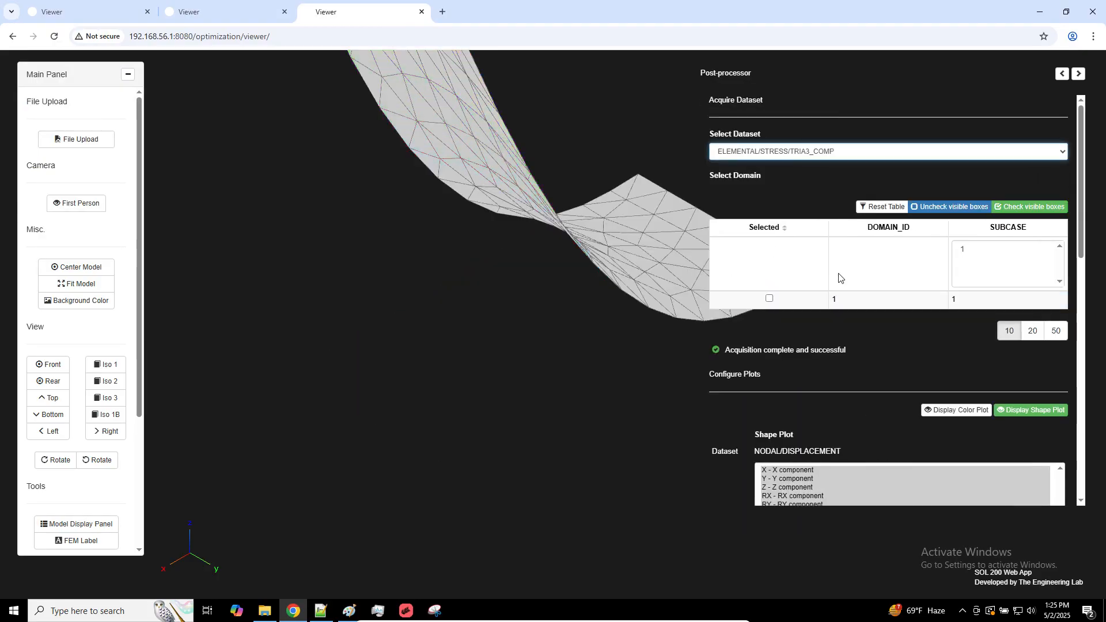
{"action": "left_click", "coordinate": [770, 299]}
{"action": "left_click", "coordinate": [1047, 418]}
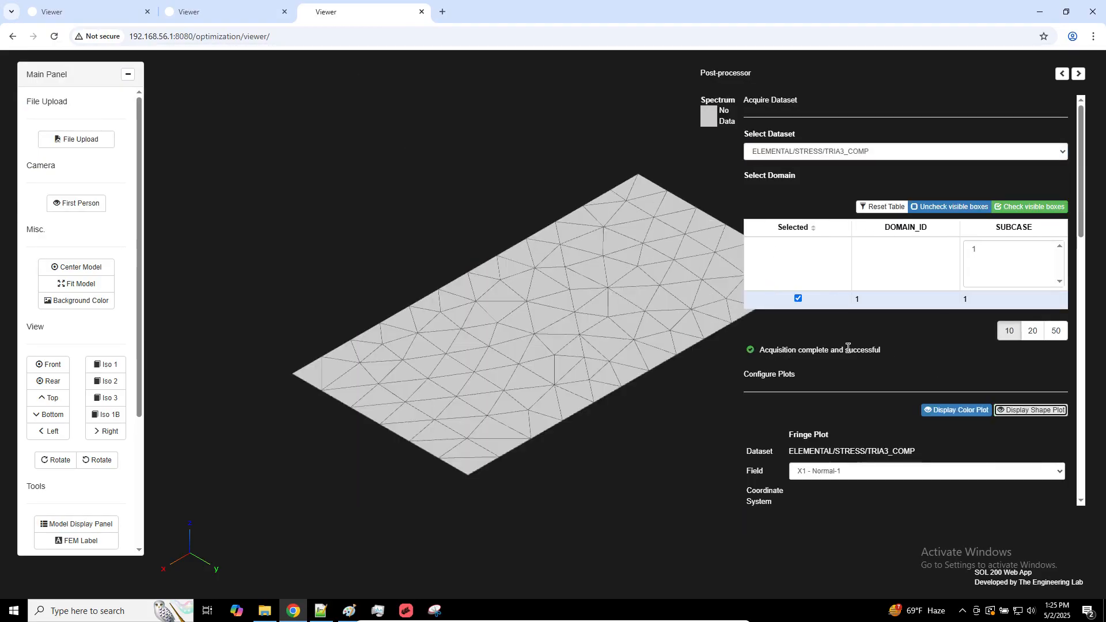
Plot the X1 - Normal-1 stress for layer 3 and set Display Directions to Yes
{"action": "scroll", "coordinate": [847, 346], "scroll_direction": "down", "scroll_amount": 6}
{"action": "left_click", "coordinate": [799, 193]}
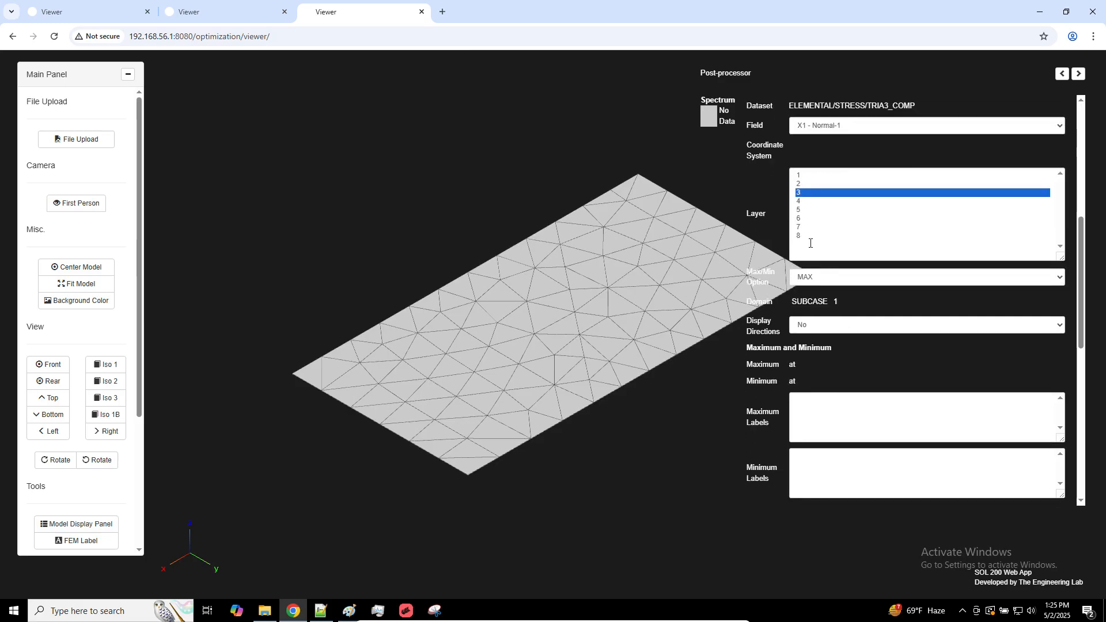
{"action": "left_click", "coordinate": [845, 326]}
{"action": "left_click", "coordinate": [856, 355]}
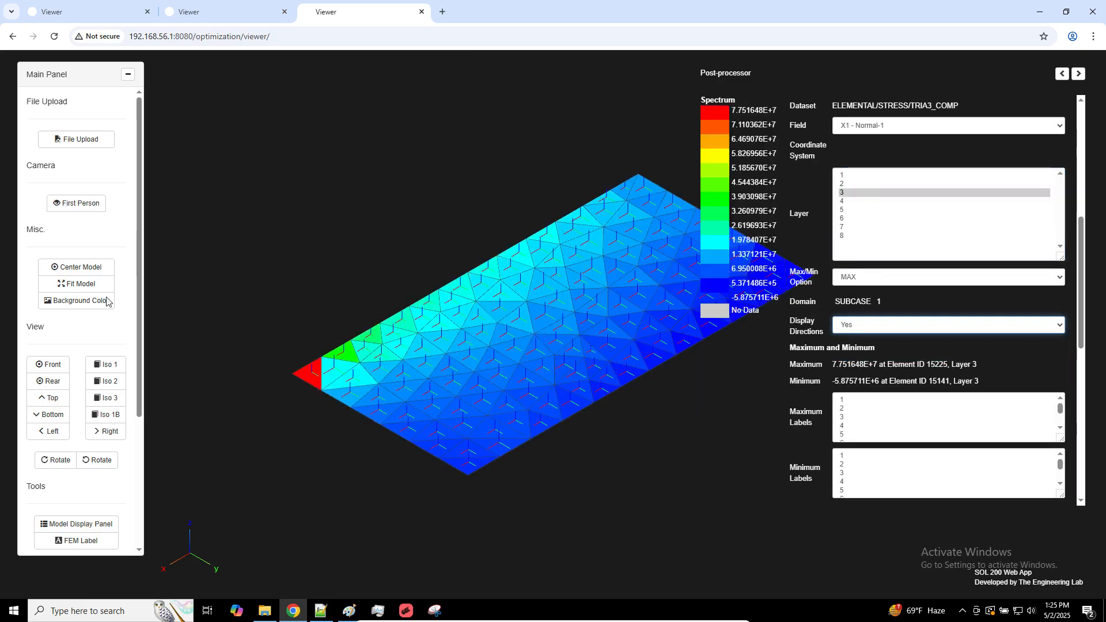
Show the model_c plate from the front on a white background
{"action": "left_click", "coordinate": [50, 365]}
{"action": "left_click", "coordinate": [82, 310]}
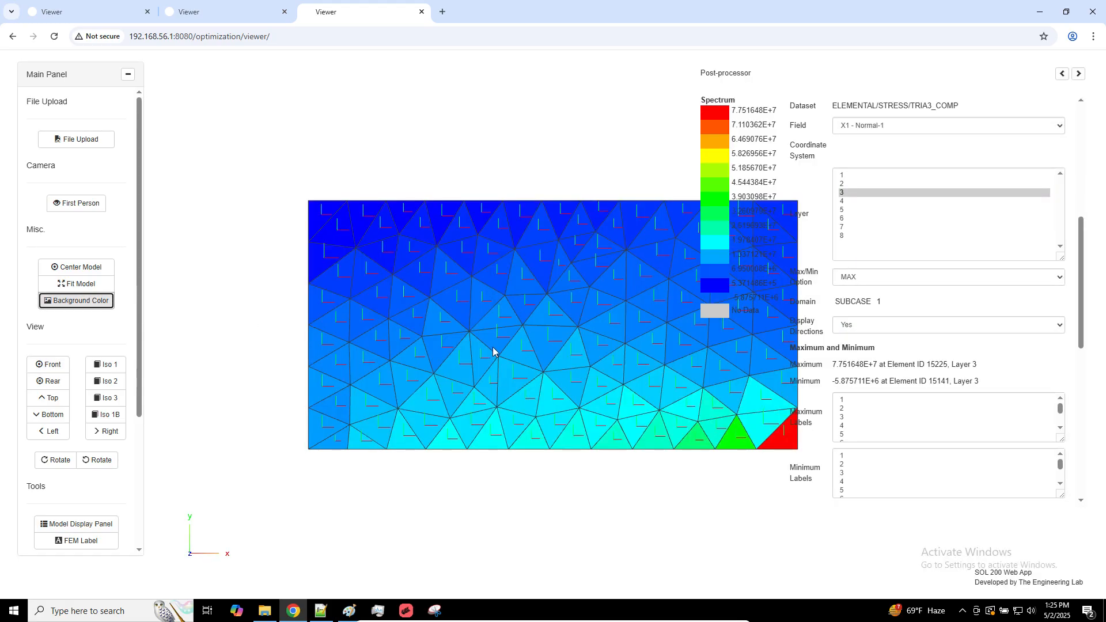
{"action": "scroll", "coordinate": [494, 351], "scroll_direction": "up", "scroll_amount": 3}
Compare the second viewer's layer 3 stresses and directions with model_c's plot in the third viewer
{"action": "left_click", "coordinate": [233, 12]}
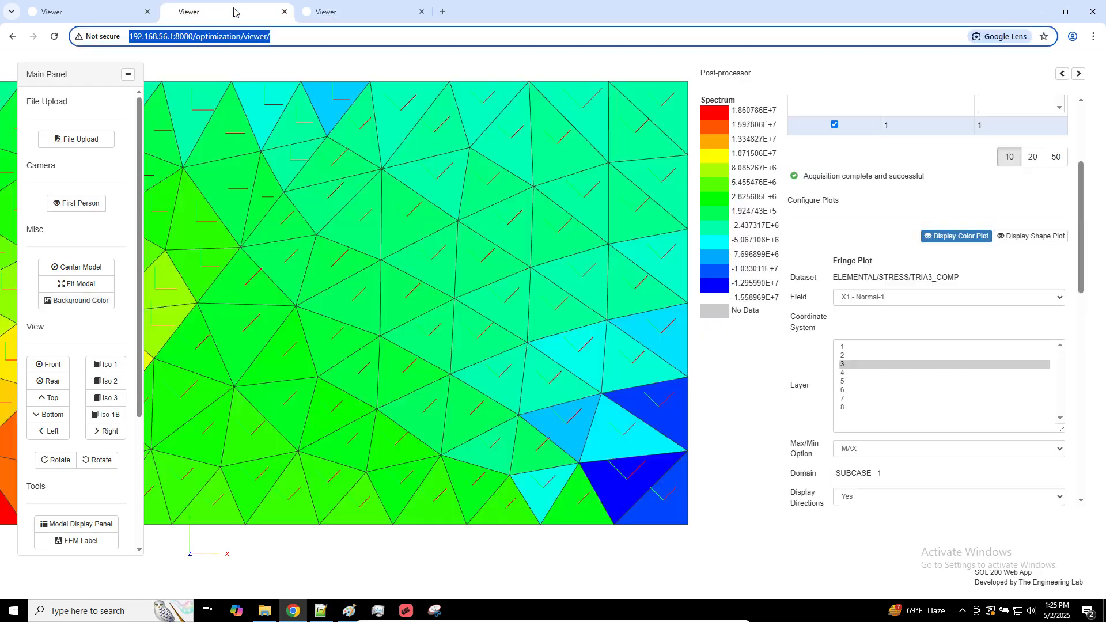
{"action": "scroll", "coordinate": [476, 279], "scroll_direction": "up", "scroll_amount": 3}
{"action": "scroll", "coordinate": [477, 275], "scroll_direction": "down", "scroll_amount": 5}
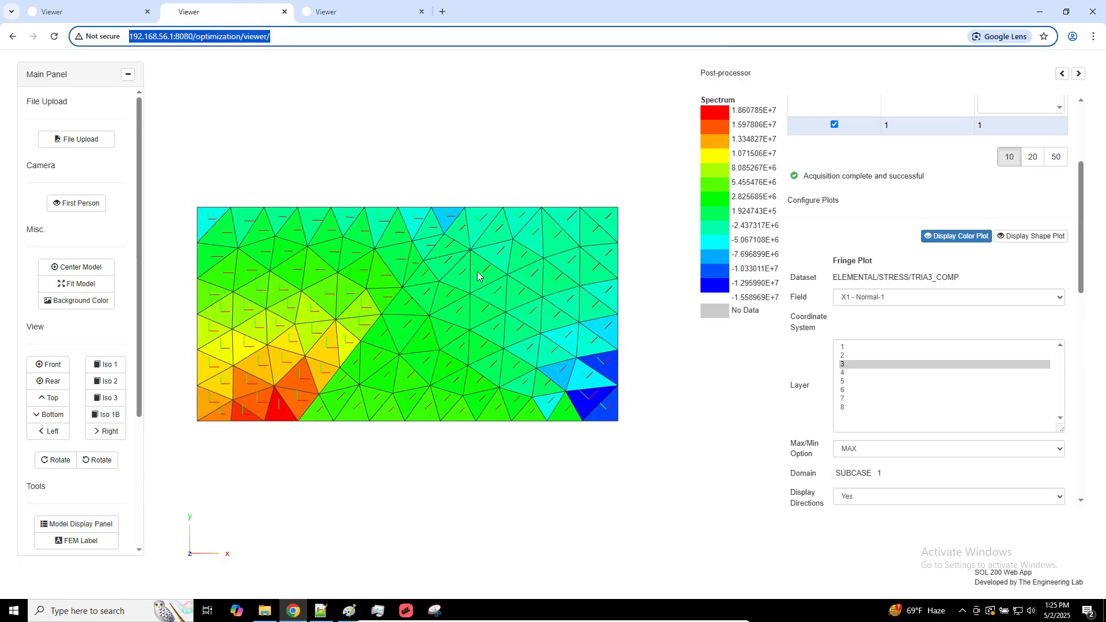
{"action": "left_click", "coordinate": [359, 8]}
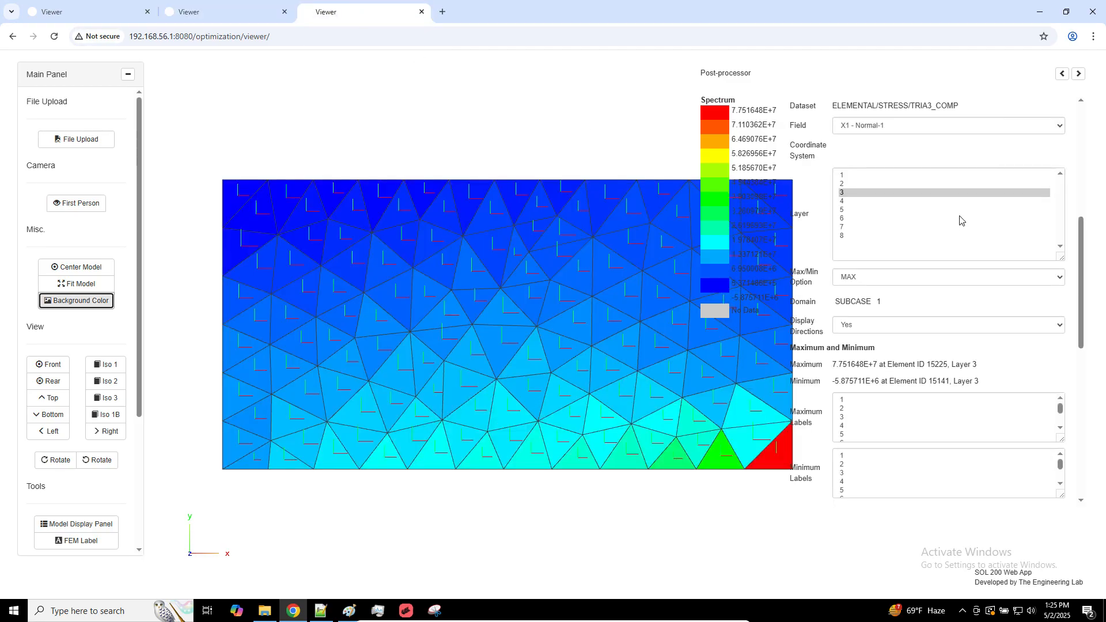
{"action": "right_click_drag", "start_coordinate": [536, 348], "coordinate": [455, 340]}
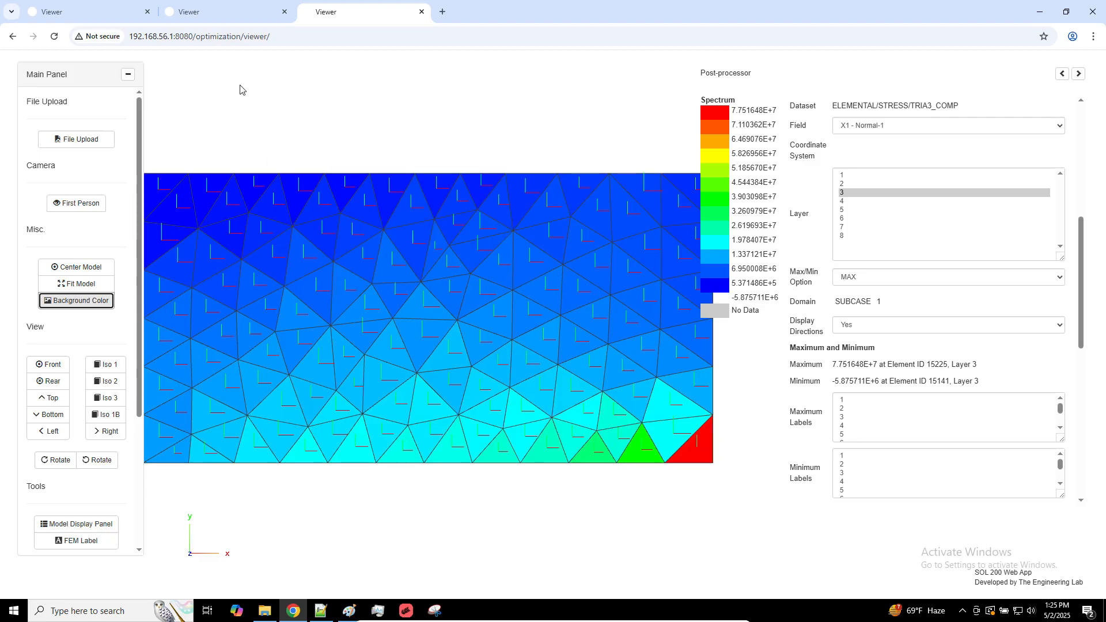
Return to the second viewer and examine the layer 3 directions and stresses in both regions of the plate
{"action": "left_click", "coordinate": [211, 14]}
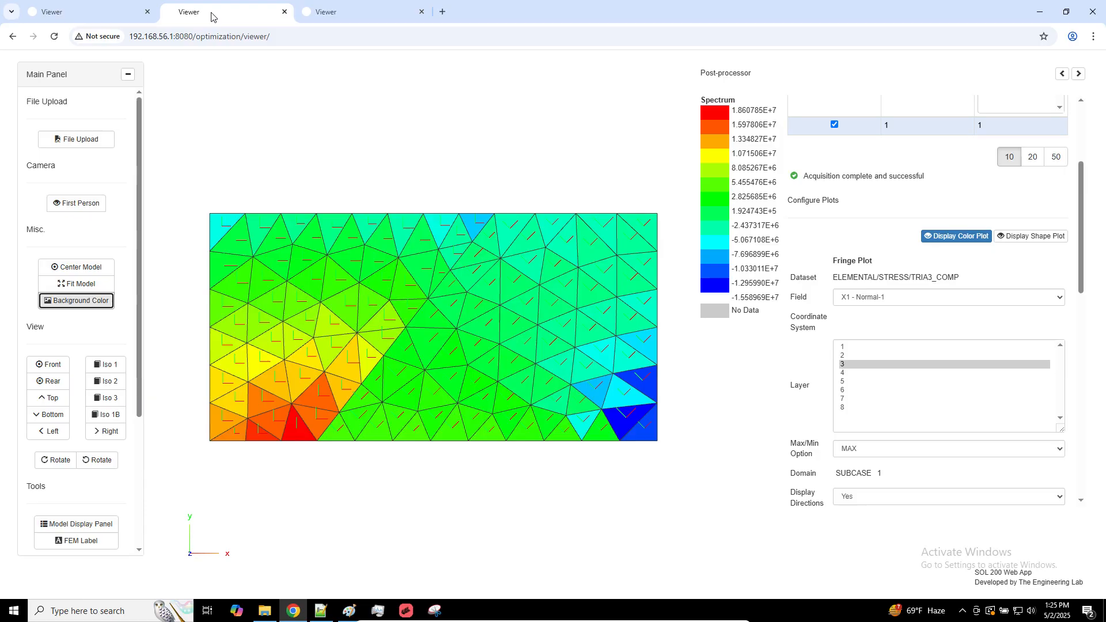
{"action": "right_click_drag", "start_coordinate": [319, 264], "coordinate": [351, 260]}
{"action": "scroll", "coordinate": [352, 259], "scroll_direction": "up", "scroll_amount": 3}
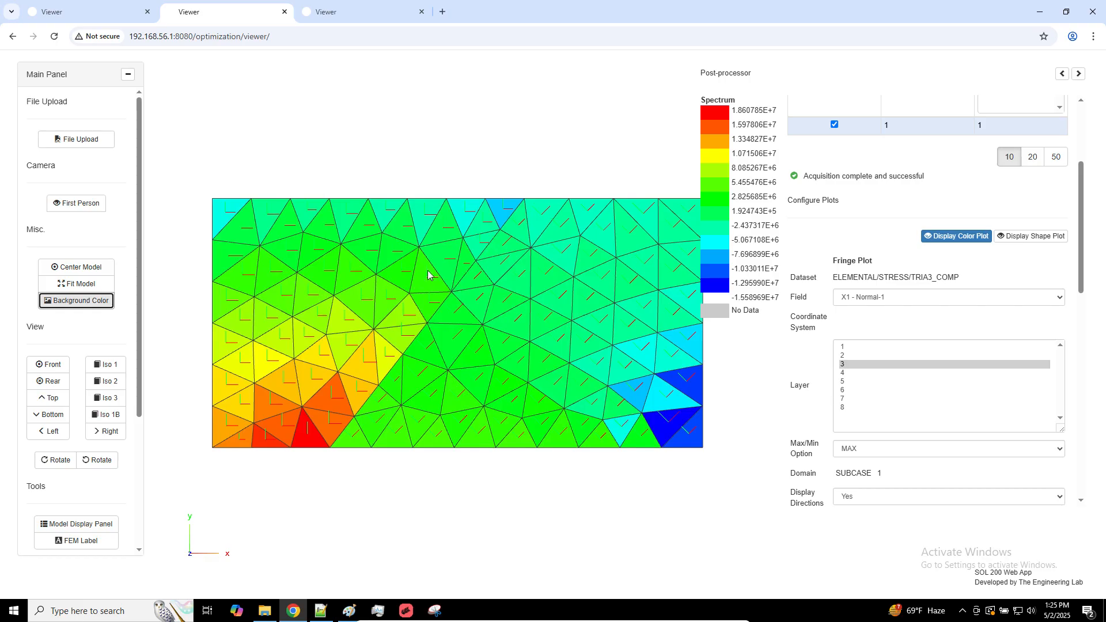
{"action": "right_click_drag", "start_coordinate": [427, 270], "coordinate": [282, 297]}
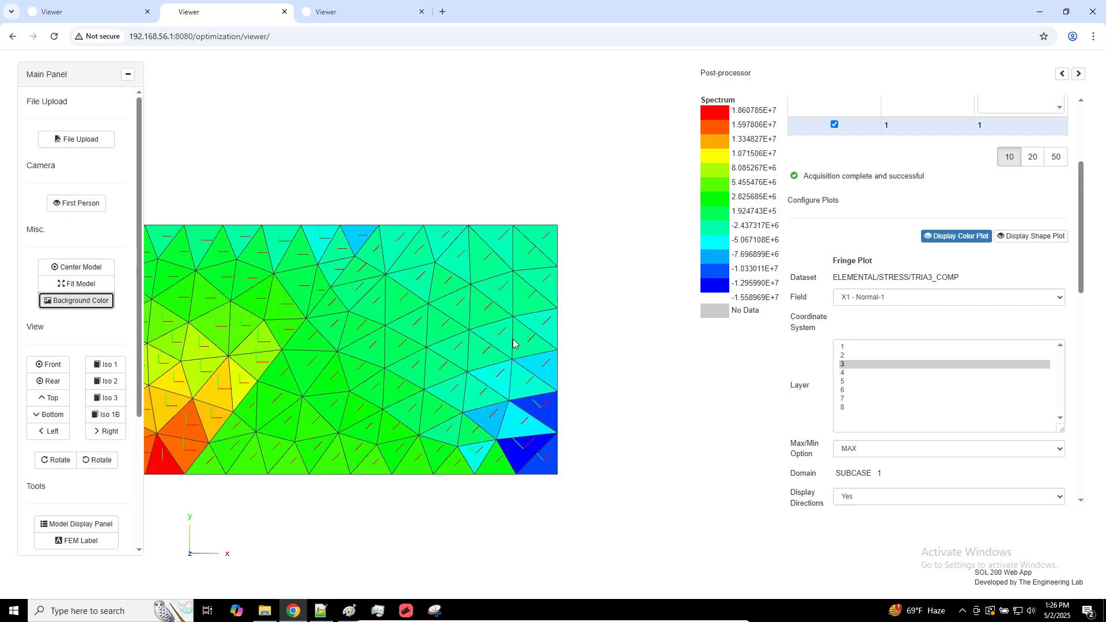
Switch to Notepad++ and show the Material Coordinate System notes in a wider pane with larger text
{"action": "right_click_drag", "start_coordinate": [516, 345], "coordinate": [581, 358]}
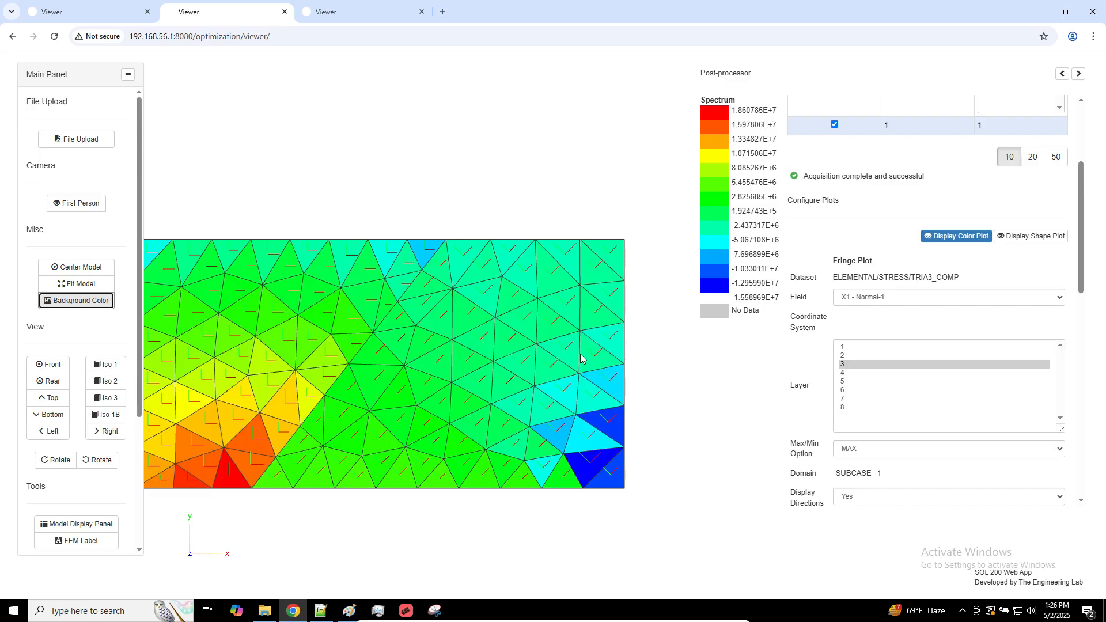
{"action": "left_click", "coordinate": [407, 609]}
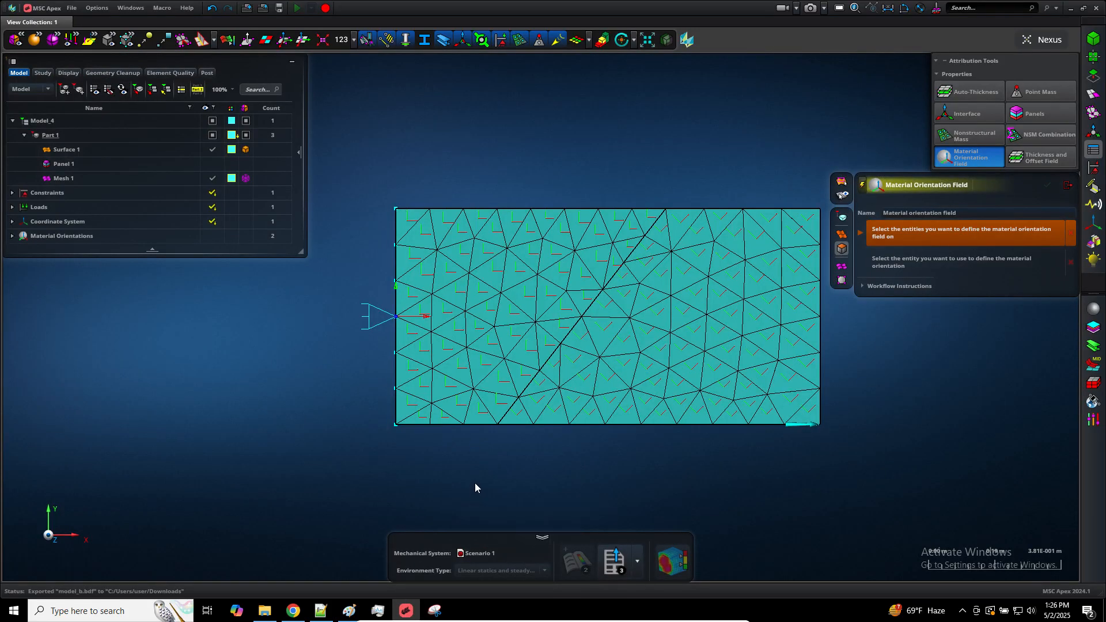
{"action": "left_click", "coordinate": [322, 611]}
{"action": "left_click", "coordinate": [19, 47]}
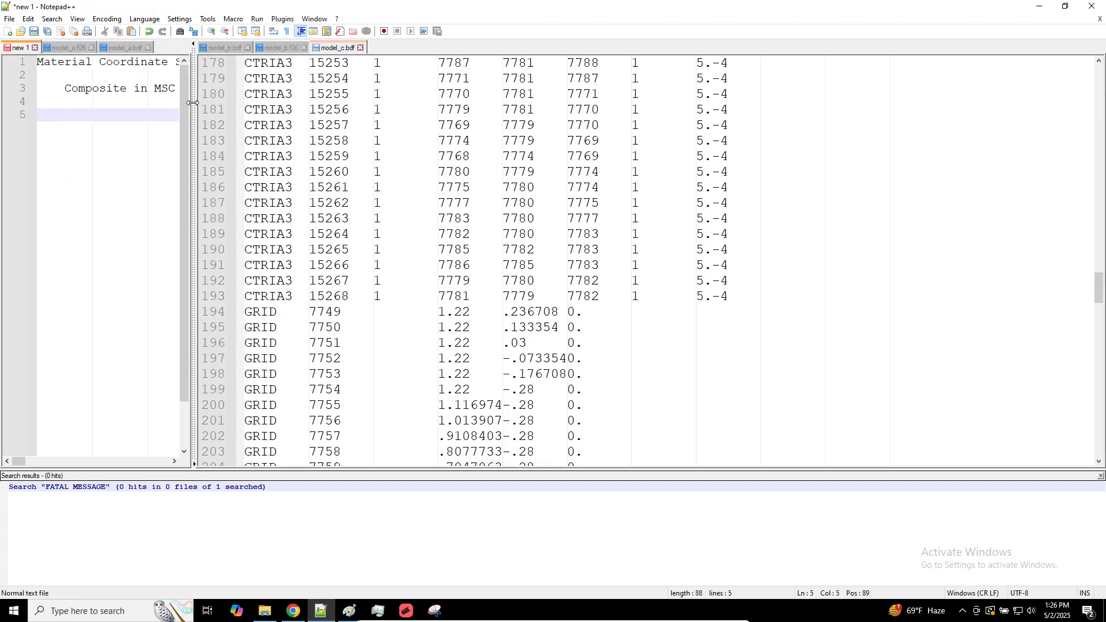
{"action": "left_click_drag", "start_coordinate": [192, 103], "coordinate": [592, 193]}
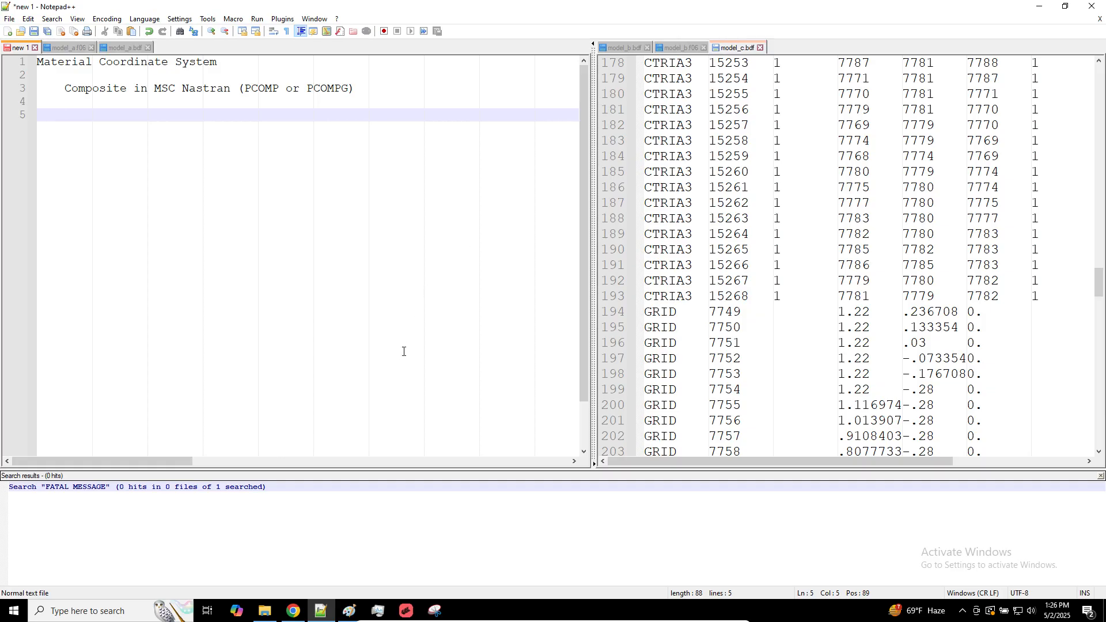
{"action": "scroll", "coordinate": [231, 127], "scroll_direction": "up", "scroll_amount": 3, "text": "ctrl"}
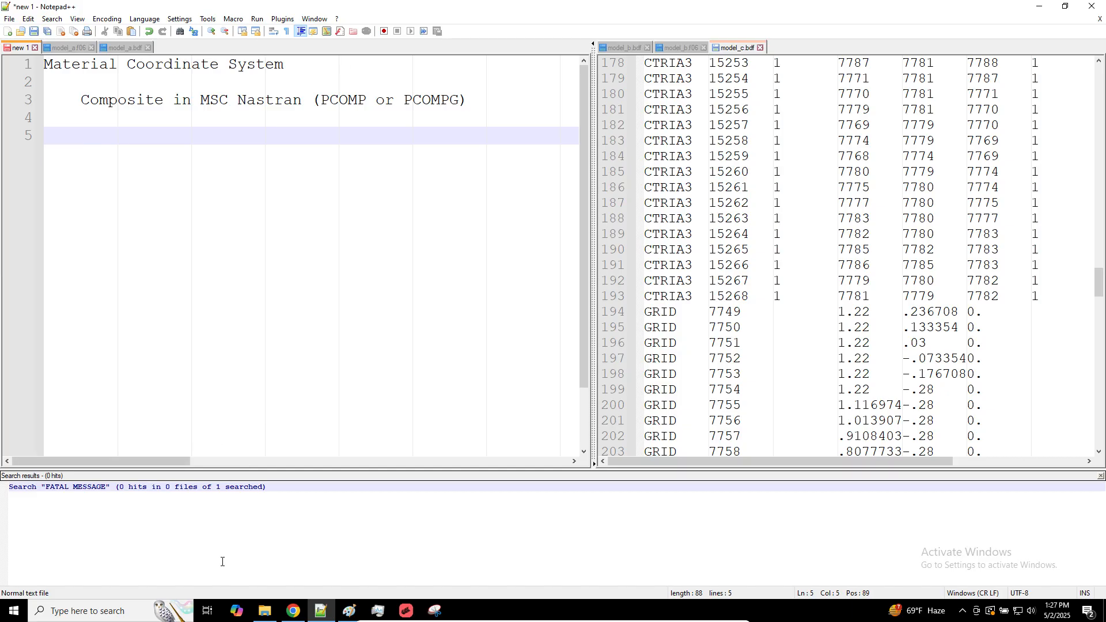
Open model_a.f06 from the Downloads folder and look through its information messages
{"action": "left_click", "coordinate": [265, 612]}
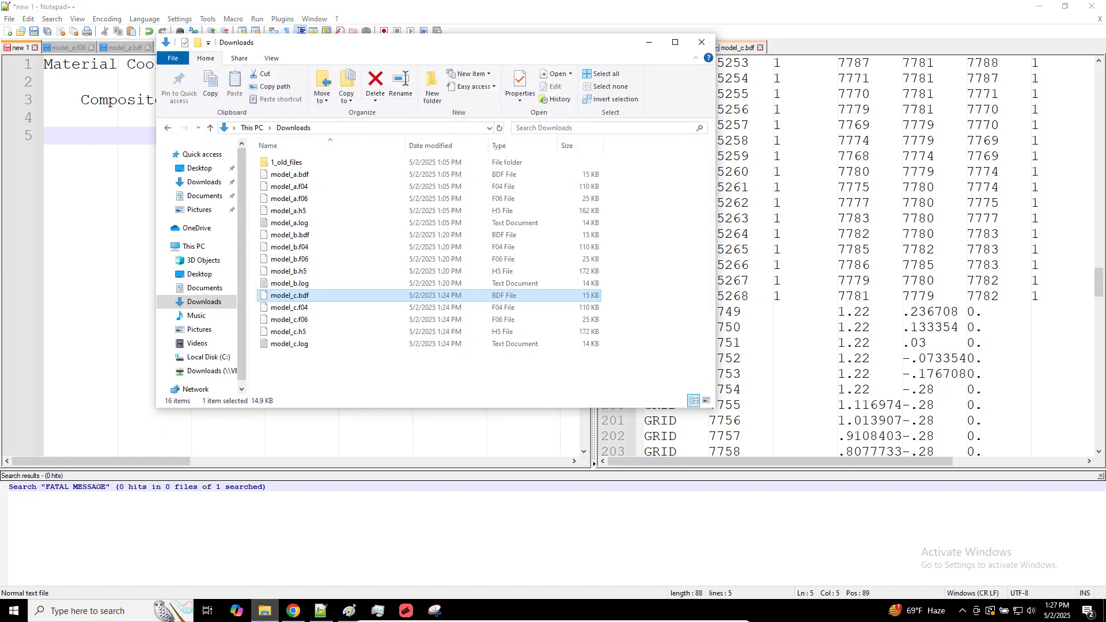
{"action": "double_click", "coordinate": [304, 202]}
{"action": "scroll", "coordinate": [286, 295], "scroll_direction": "down", "scroll_amount": 13}
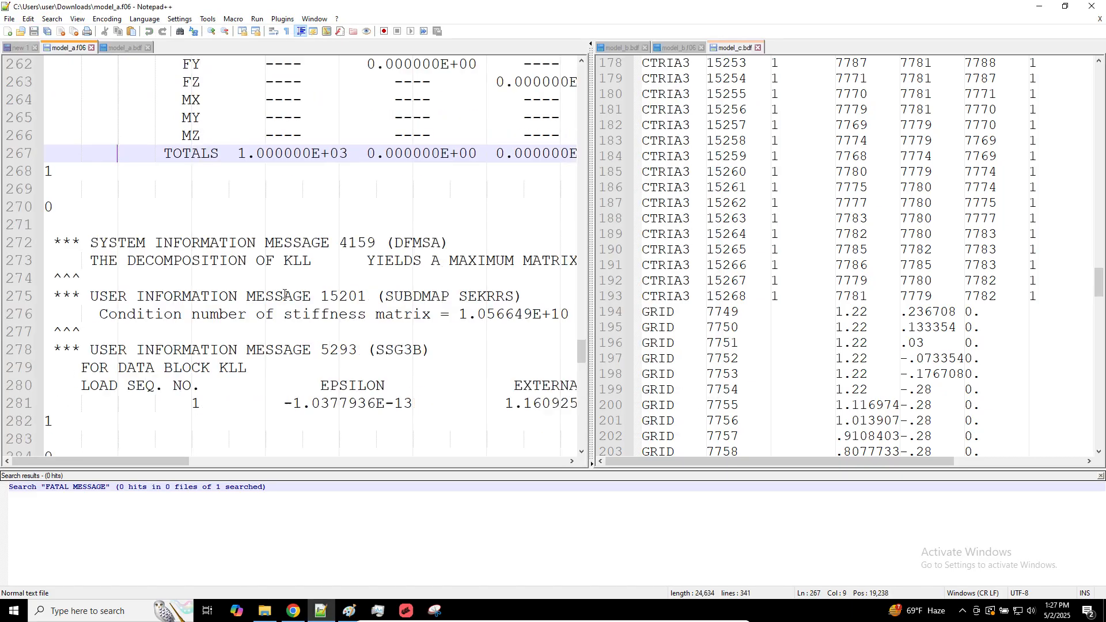
{"action": "scroll", "coordinate": [284, 294], "scroll_direction": "up", "scroll_amount": 20}
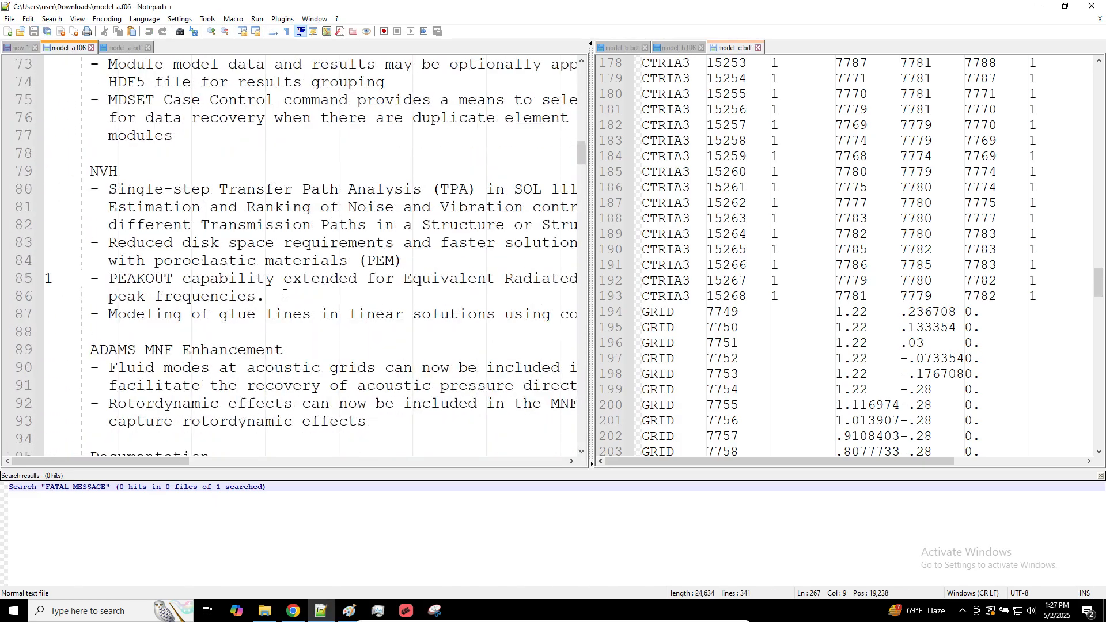
{"action": "scroll", "coordinate": [284, 294], "scroll_direction": "down", "scroll_amount": 20}
{"action": "scroll", "coordinate": [284, 294], "scroll_direction": "down", "scroll_amount": 20}
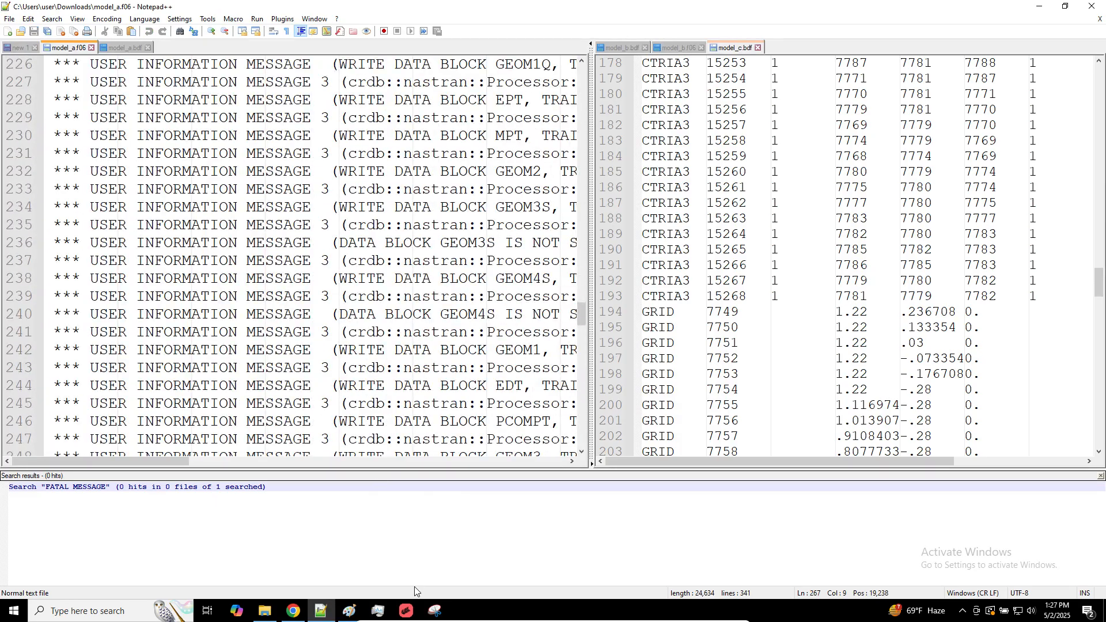
Return to the Material Coordinate System notes, widen their pane further and enlarge the text again
{"action": "left_click", "coordinate": [22, 49]}
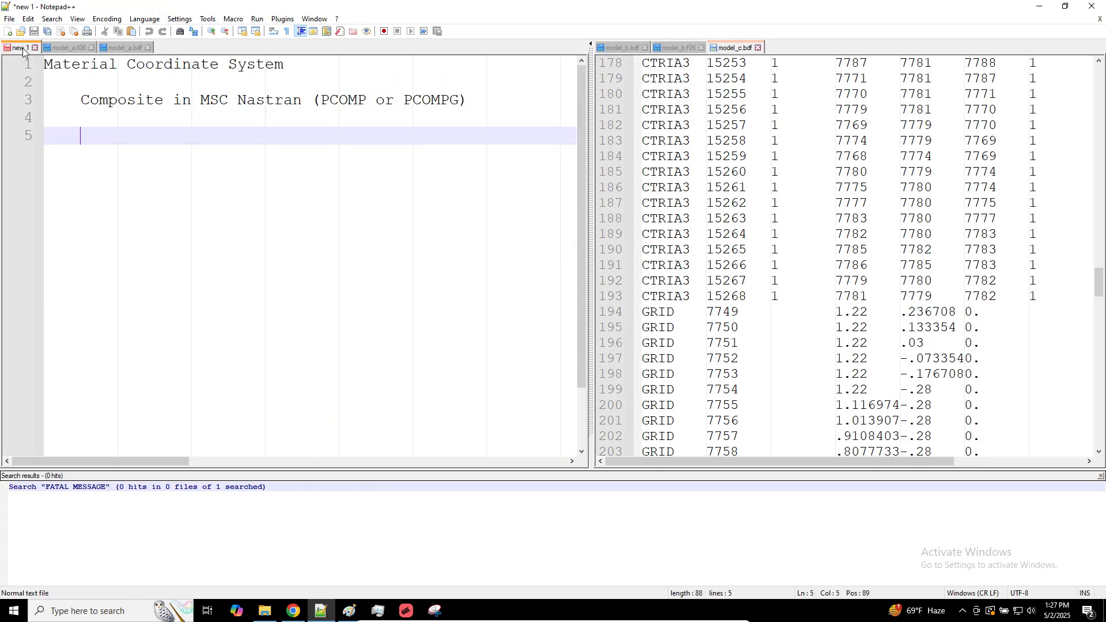
{"action": "left_click_drag", "start_coordinate": [591, 162], "coordinate": [721, 176]}
{"action": "scroll", "coordinate": [330, 202], "scroll_direction": "up", "scroll_amount": 4, "text": "ctrl"}
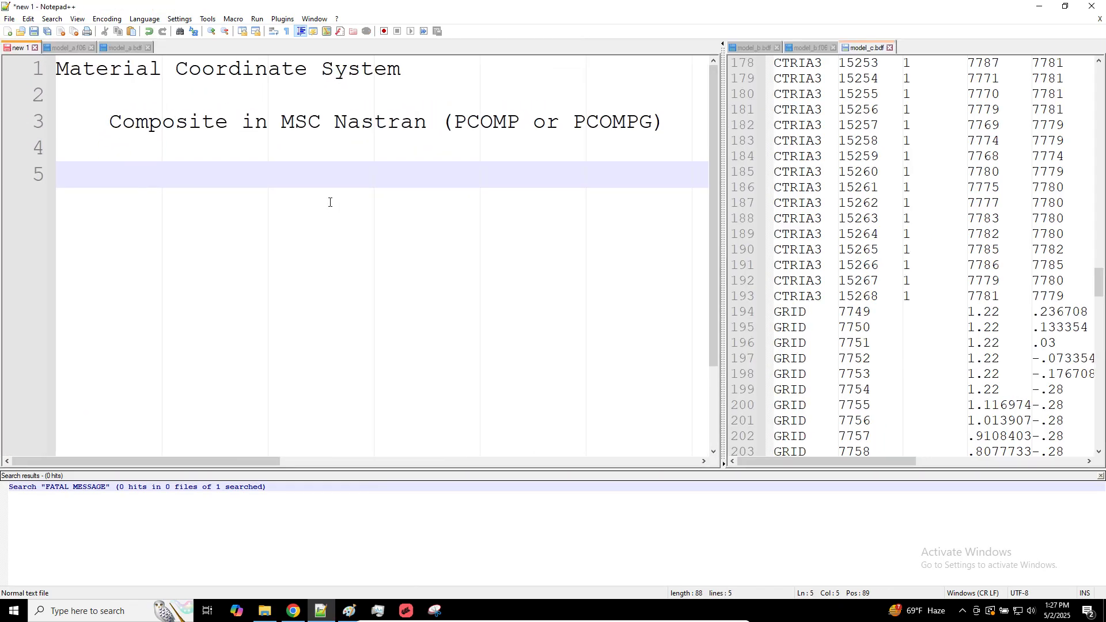